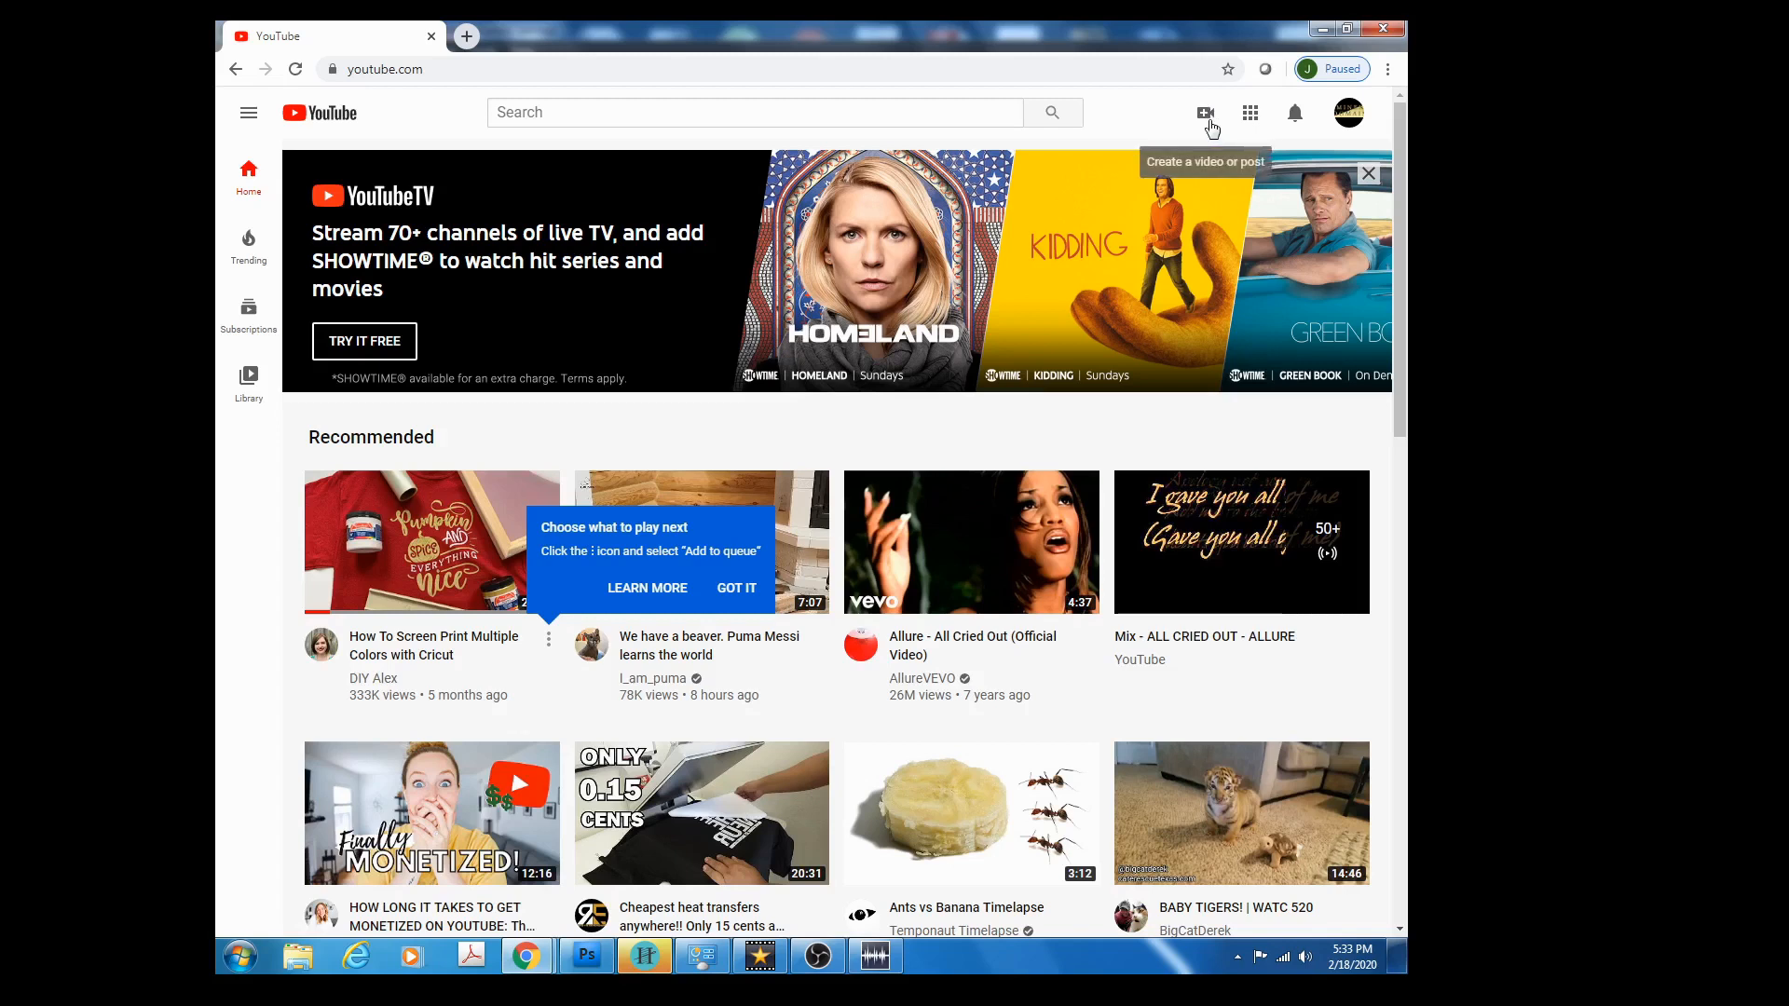
{"action": "left_click", "coordinate": [1209, 121]}
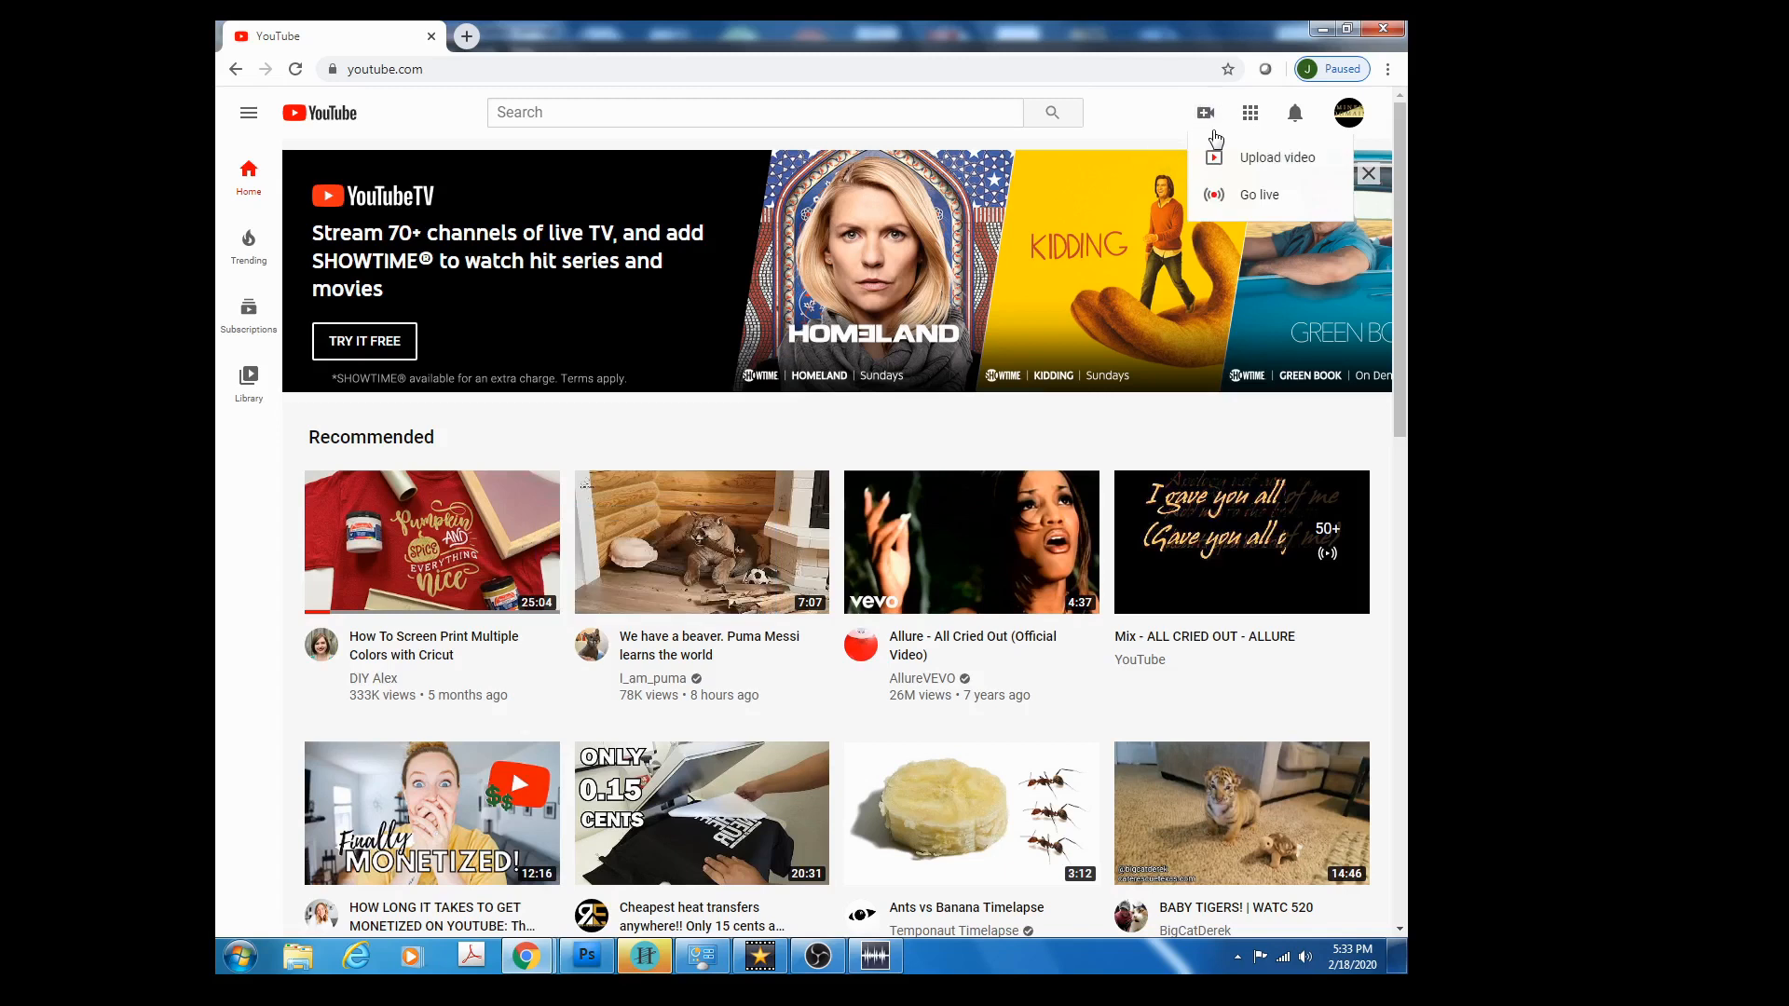
{"action": "left_click", "coordinate": [1258, 170]}
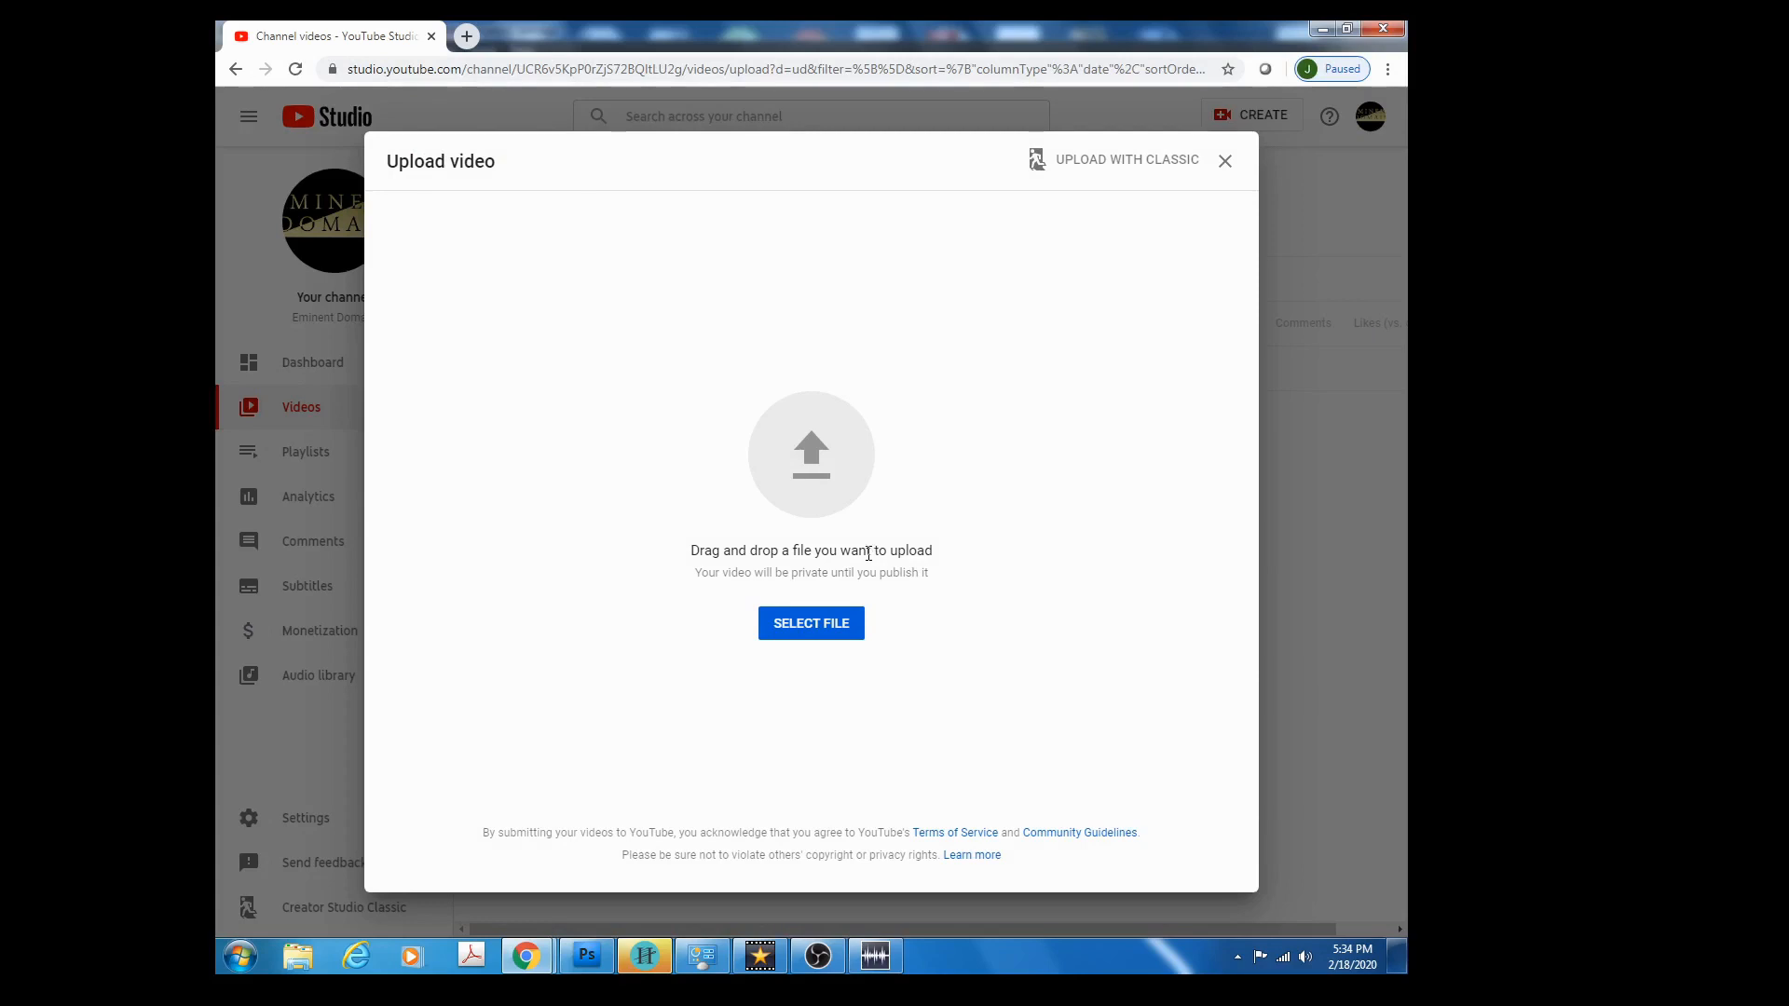
{"action": "left_click", "coordinate": [826, 625]}
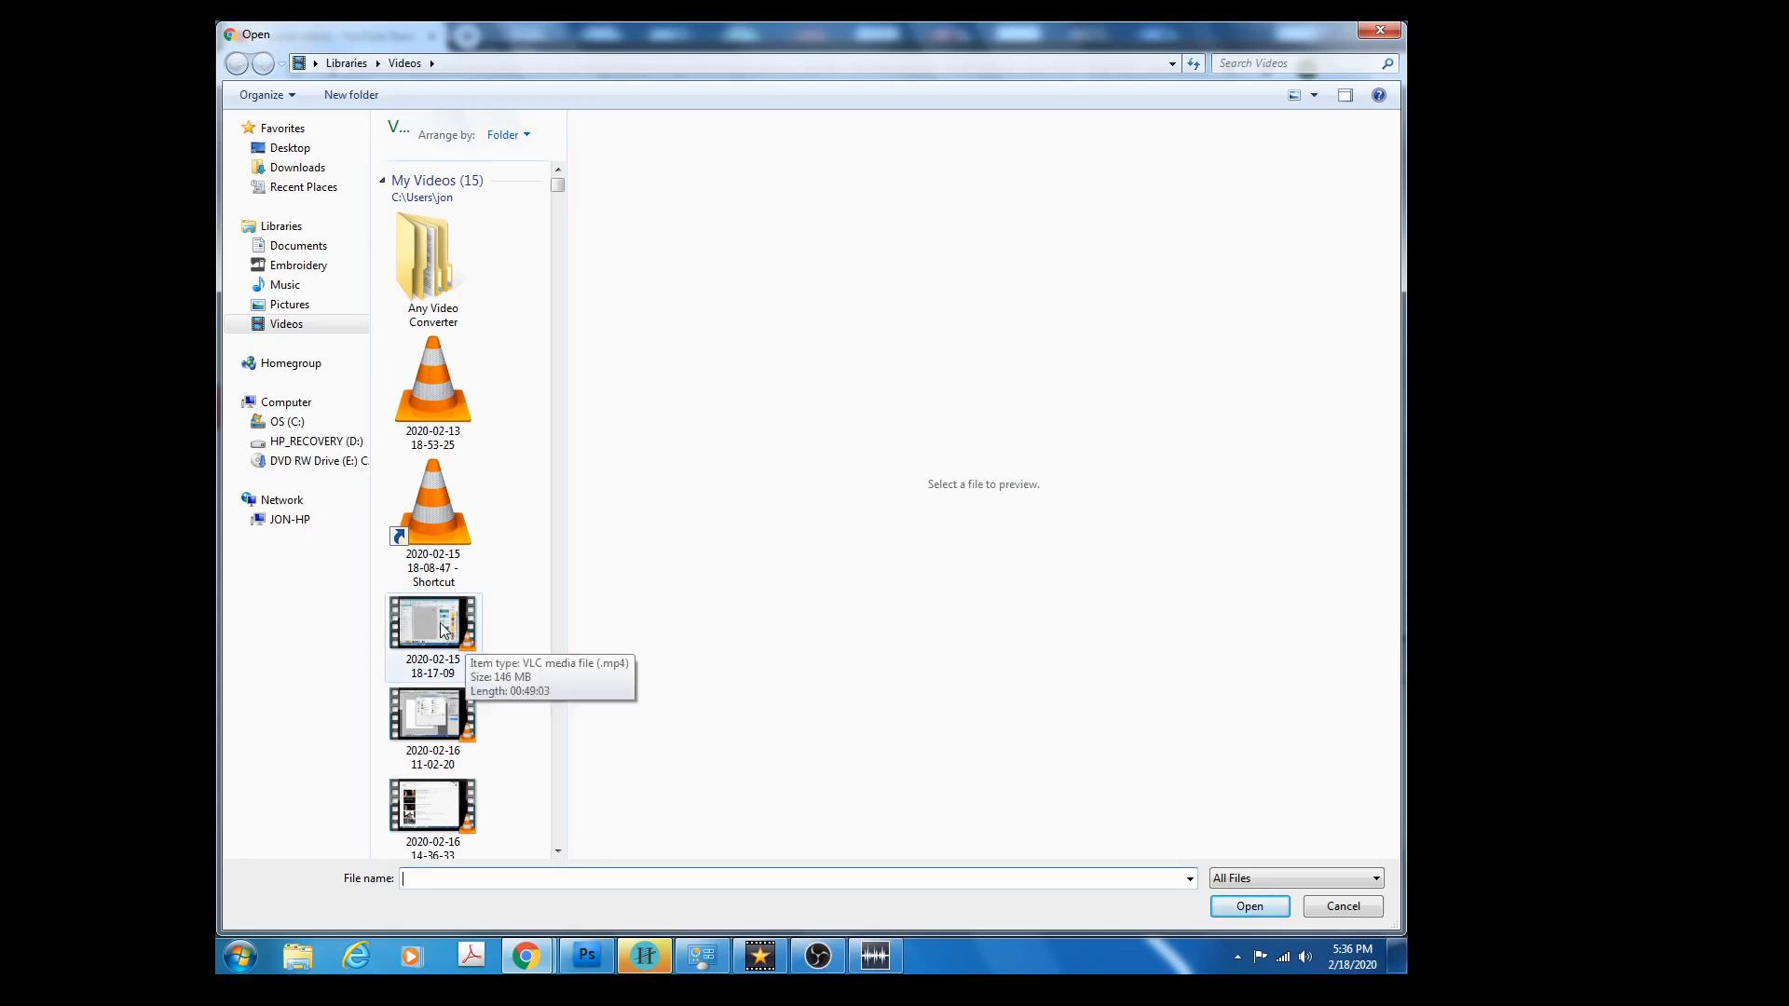
{"action": "left_click", "coordinate": [445, 717]}
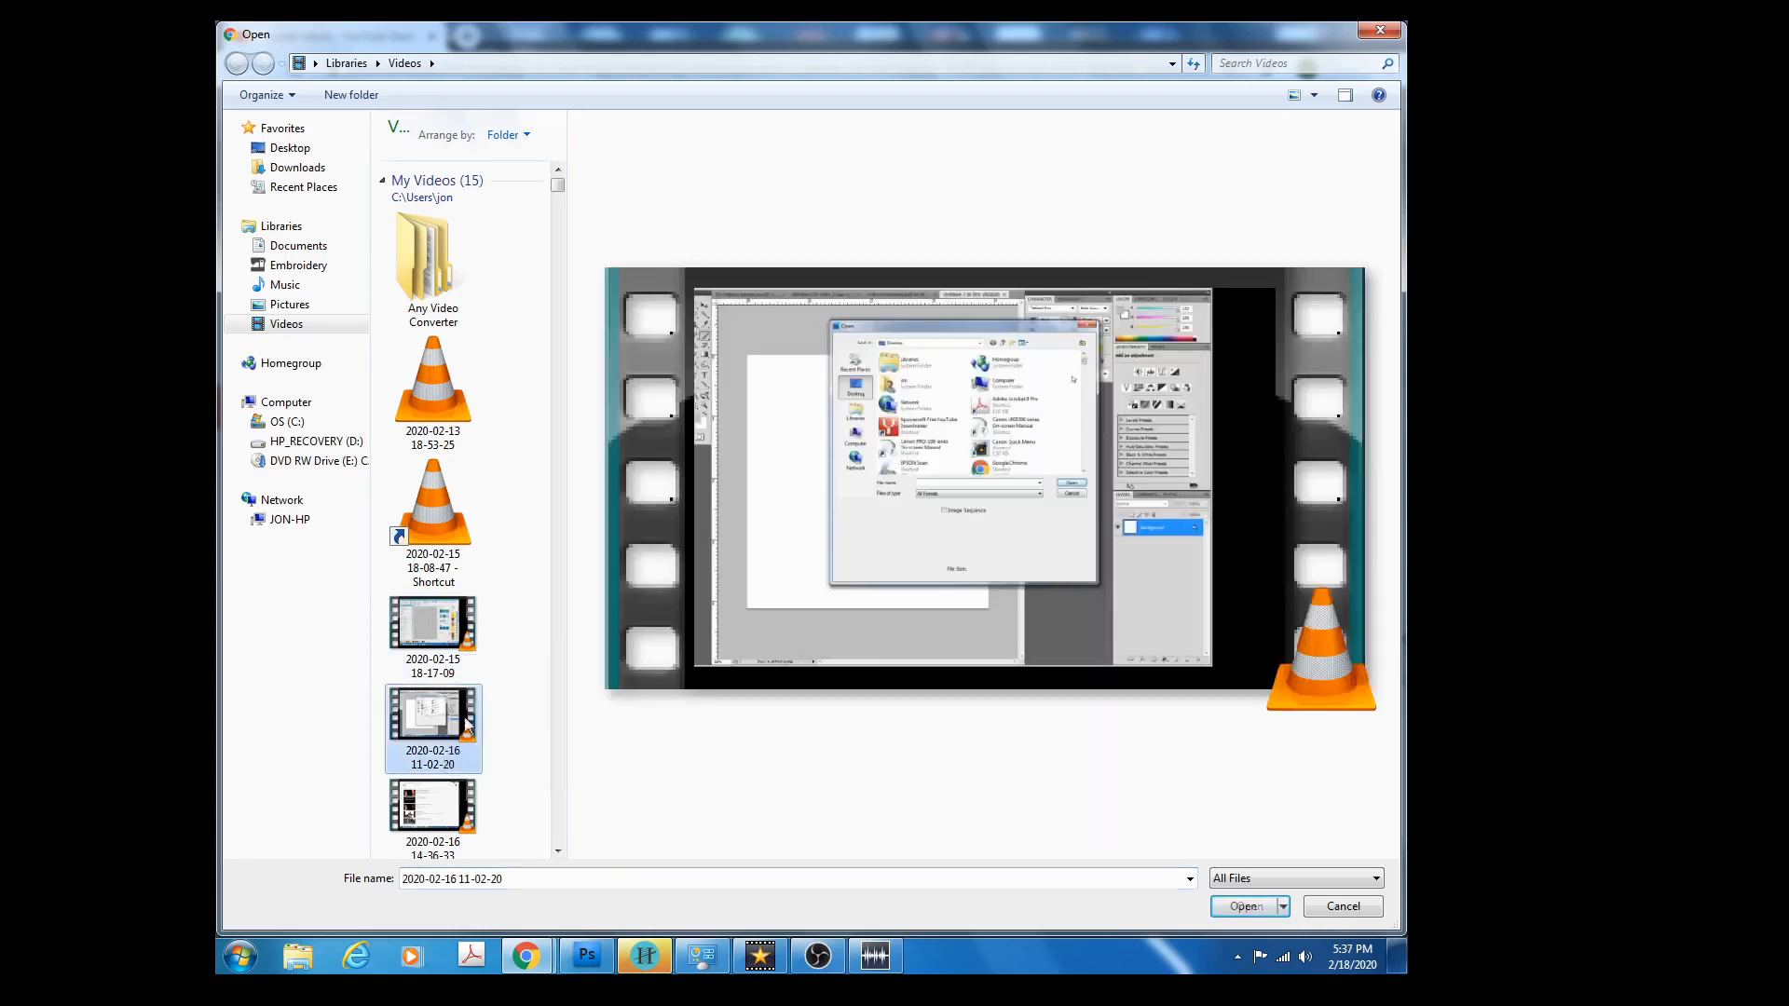
{"action": "left_click", "coordinate": [1245, 909]}
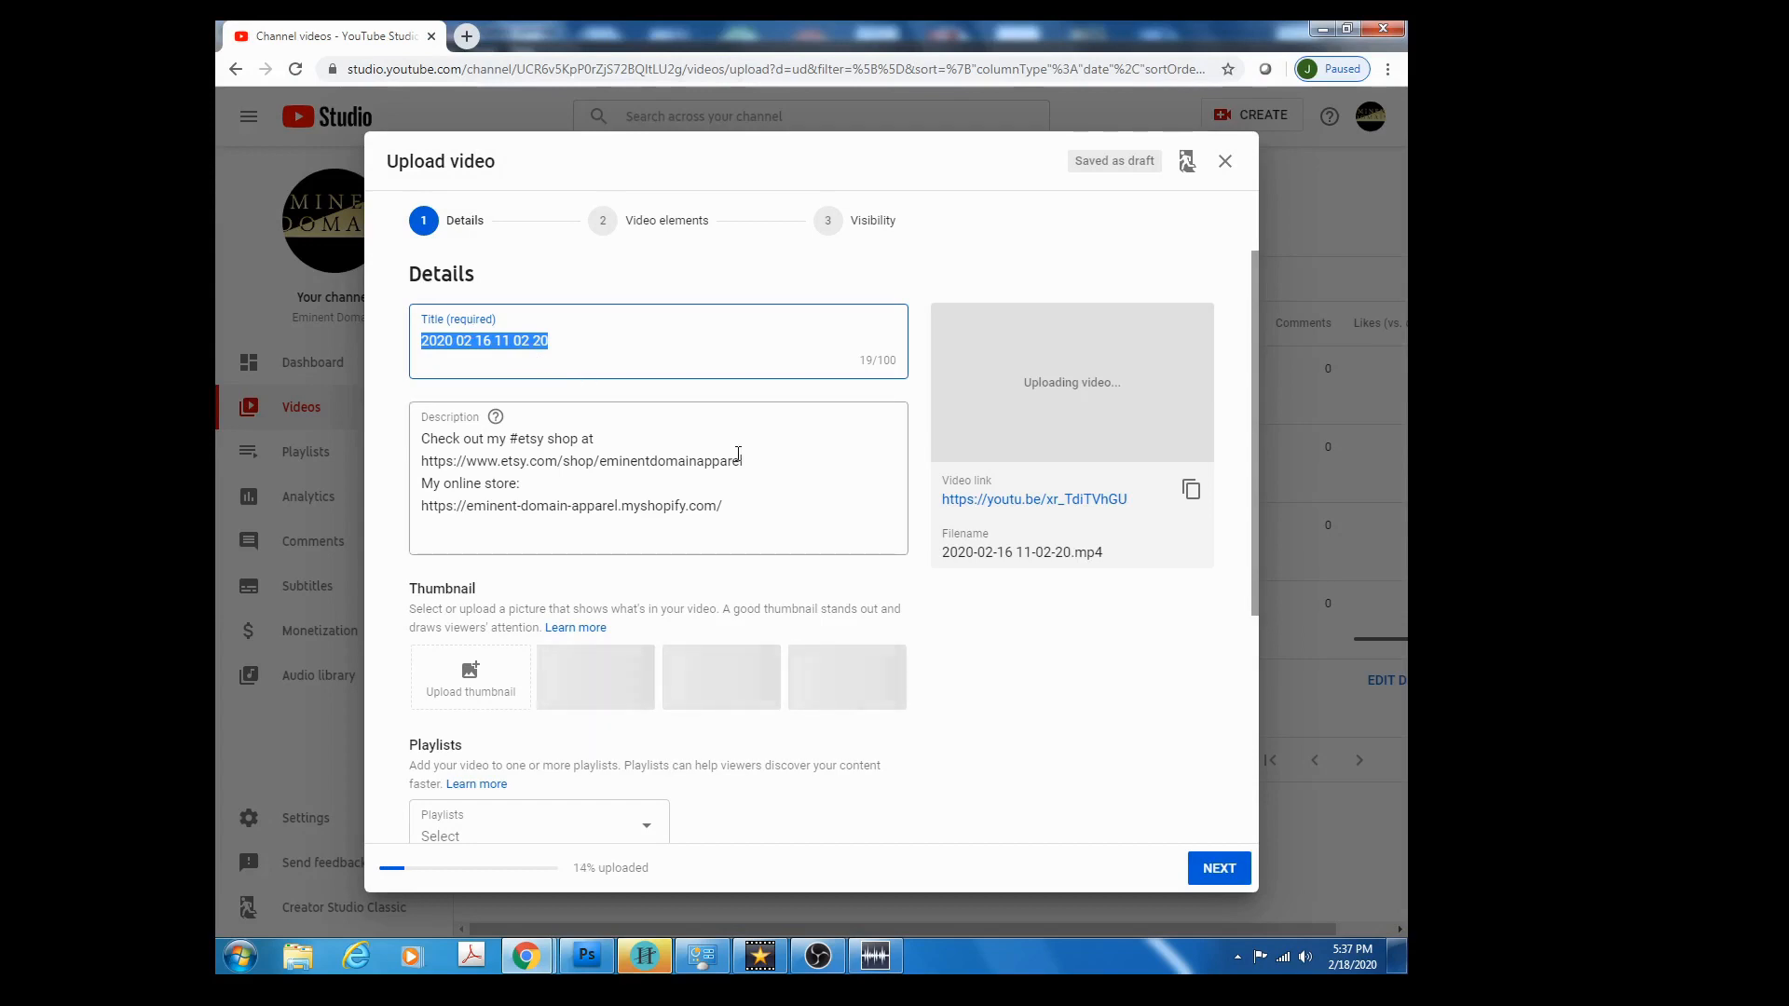
Replace the default video title with "St. Patrick's Day T-shirt Design".
{"action": "type", "text": "Str"}
{"action": "key", "text": "BackSpace"}
{"action": "type", "text": ". P"}
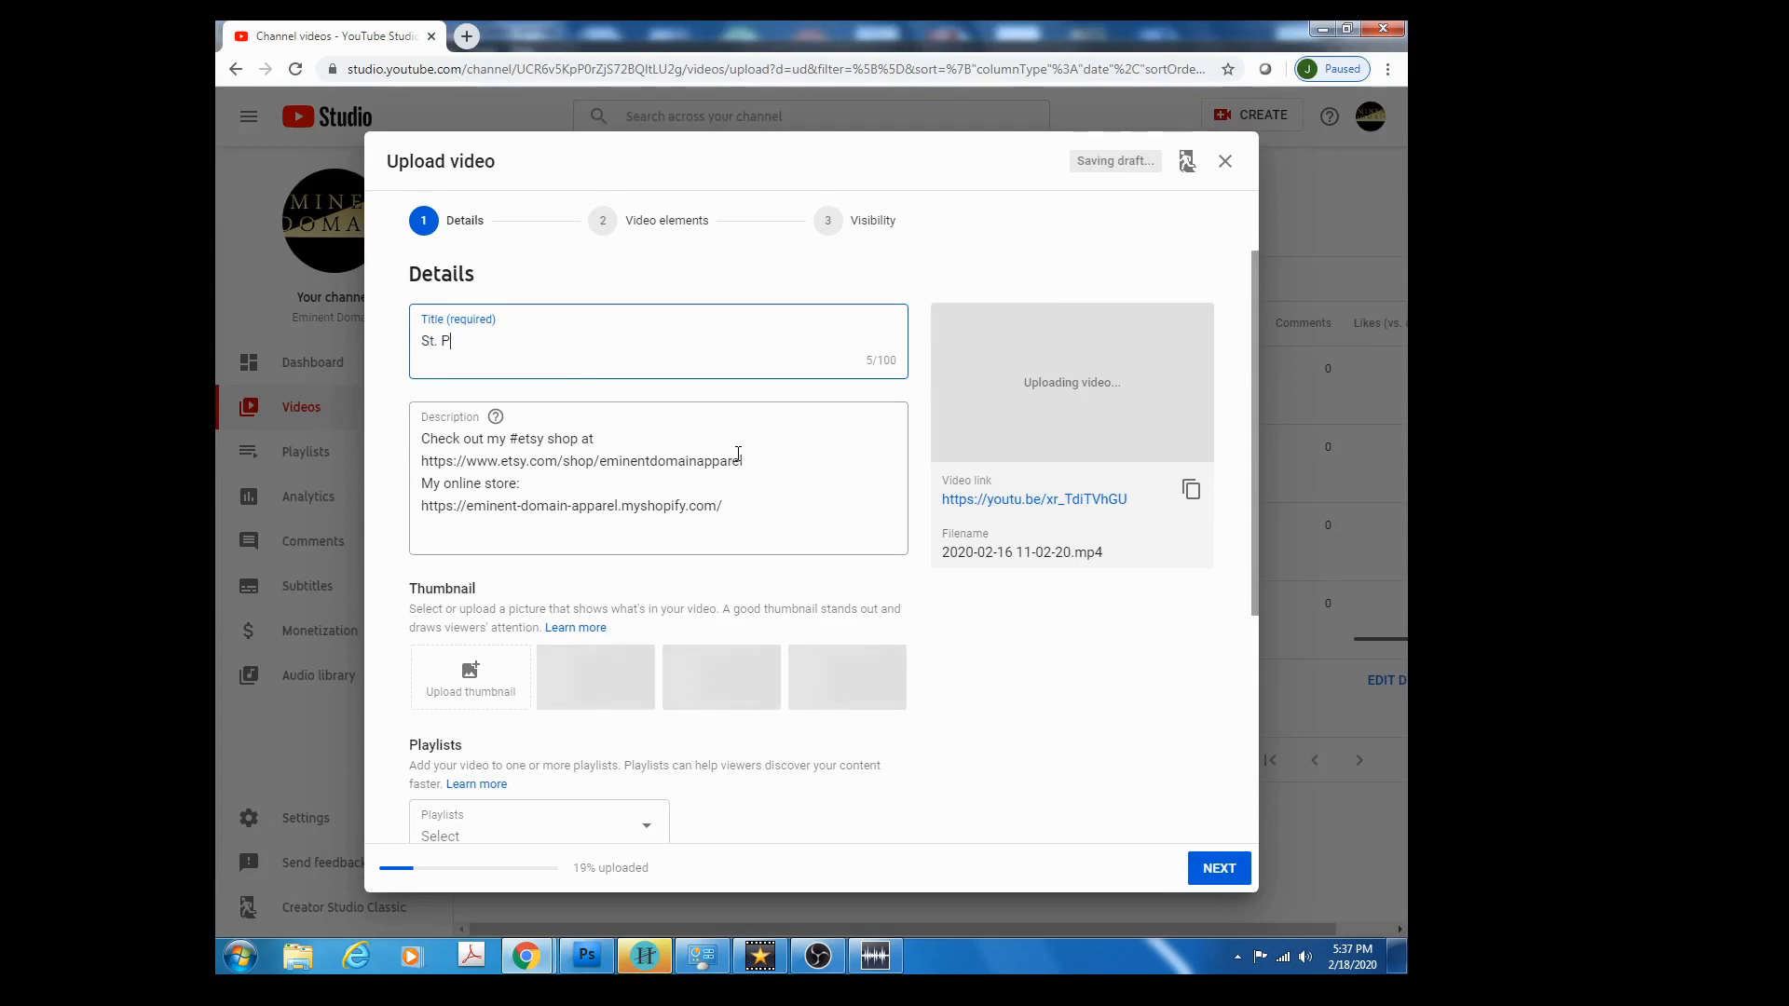
{"action": "type", "text": "atrick's day"}
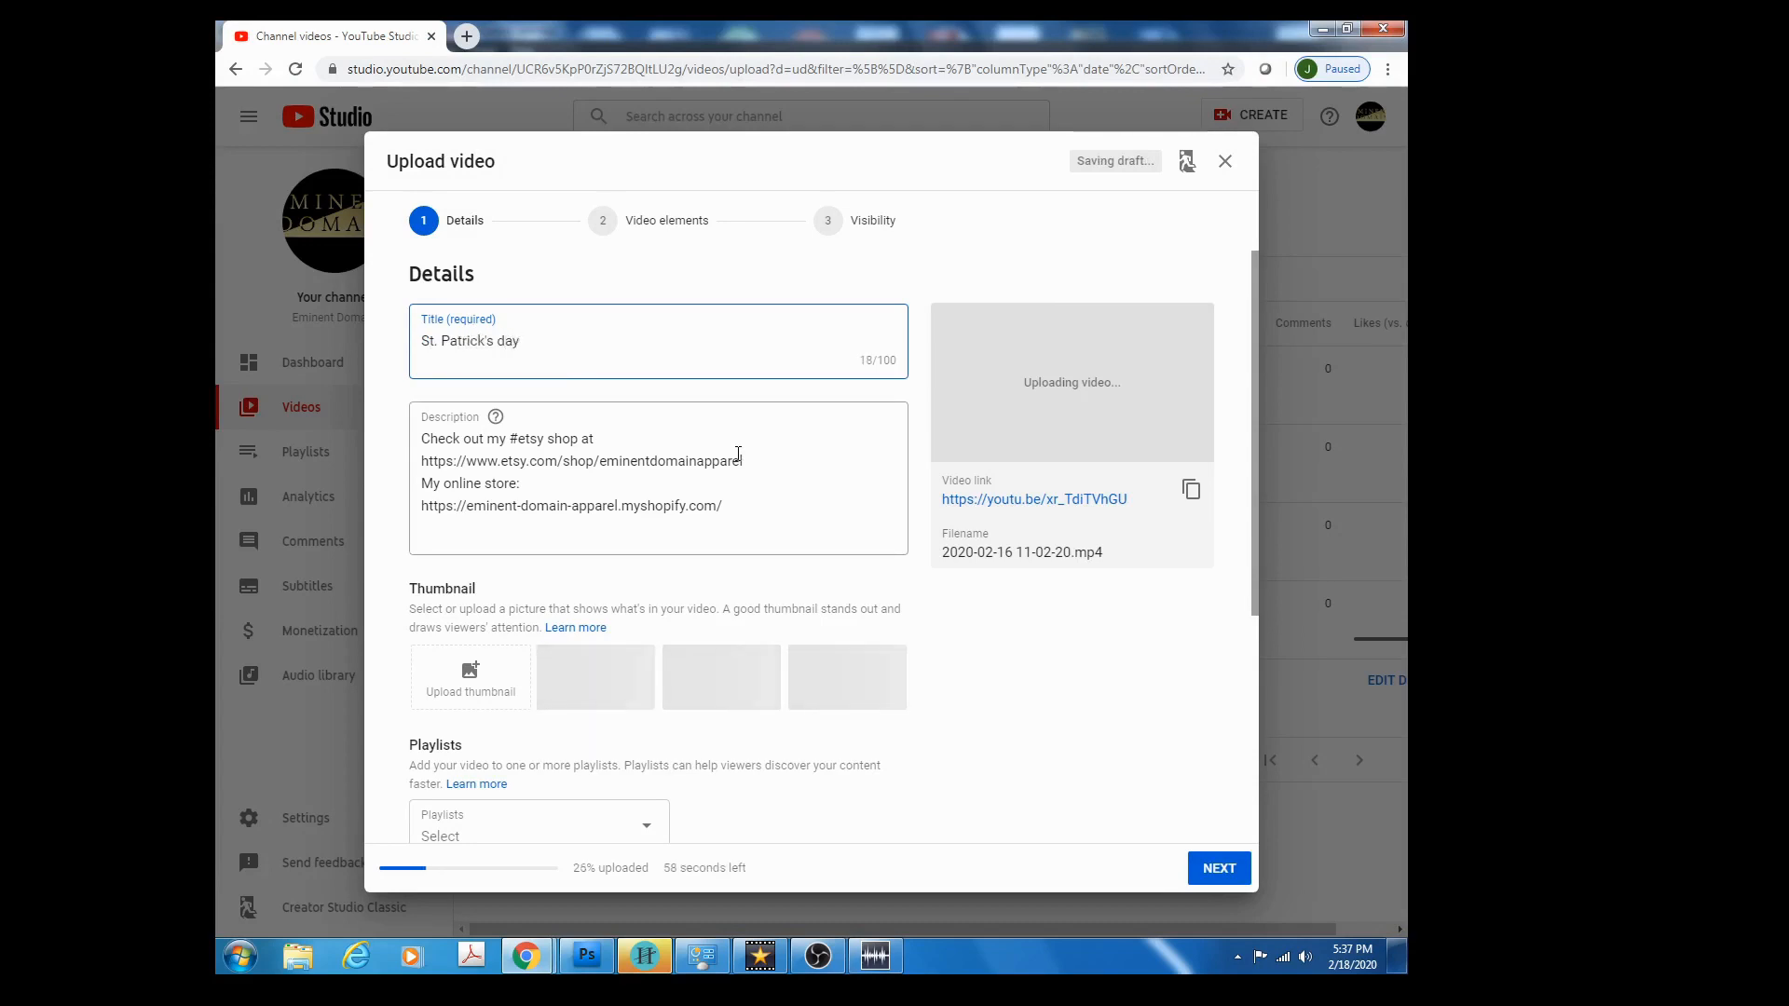
{"action": "key", "text": "BackSpace"}
{"action": "key", "text": "BackSpace"}
{"action": "key", "text": "BackSpace"}
{"action": "key", "text": "BackSpace"}
{"action": "key", "text": "BackSpace"}
{"action": "type", "text": "Day T-shi"}
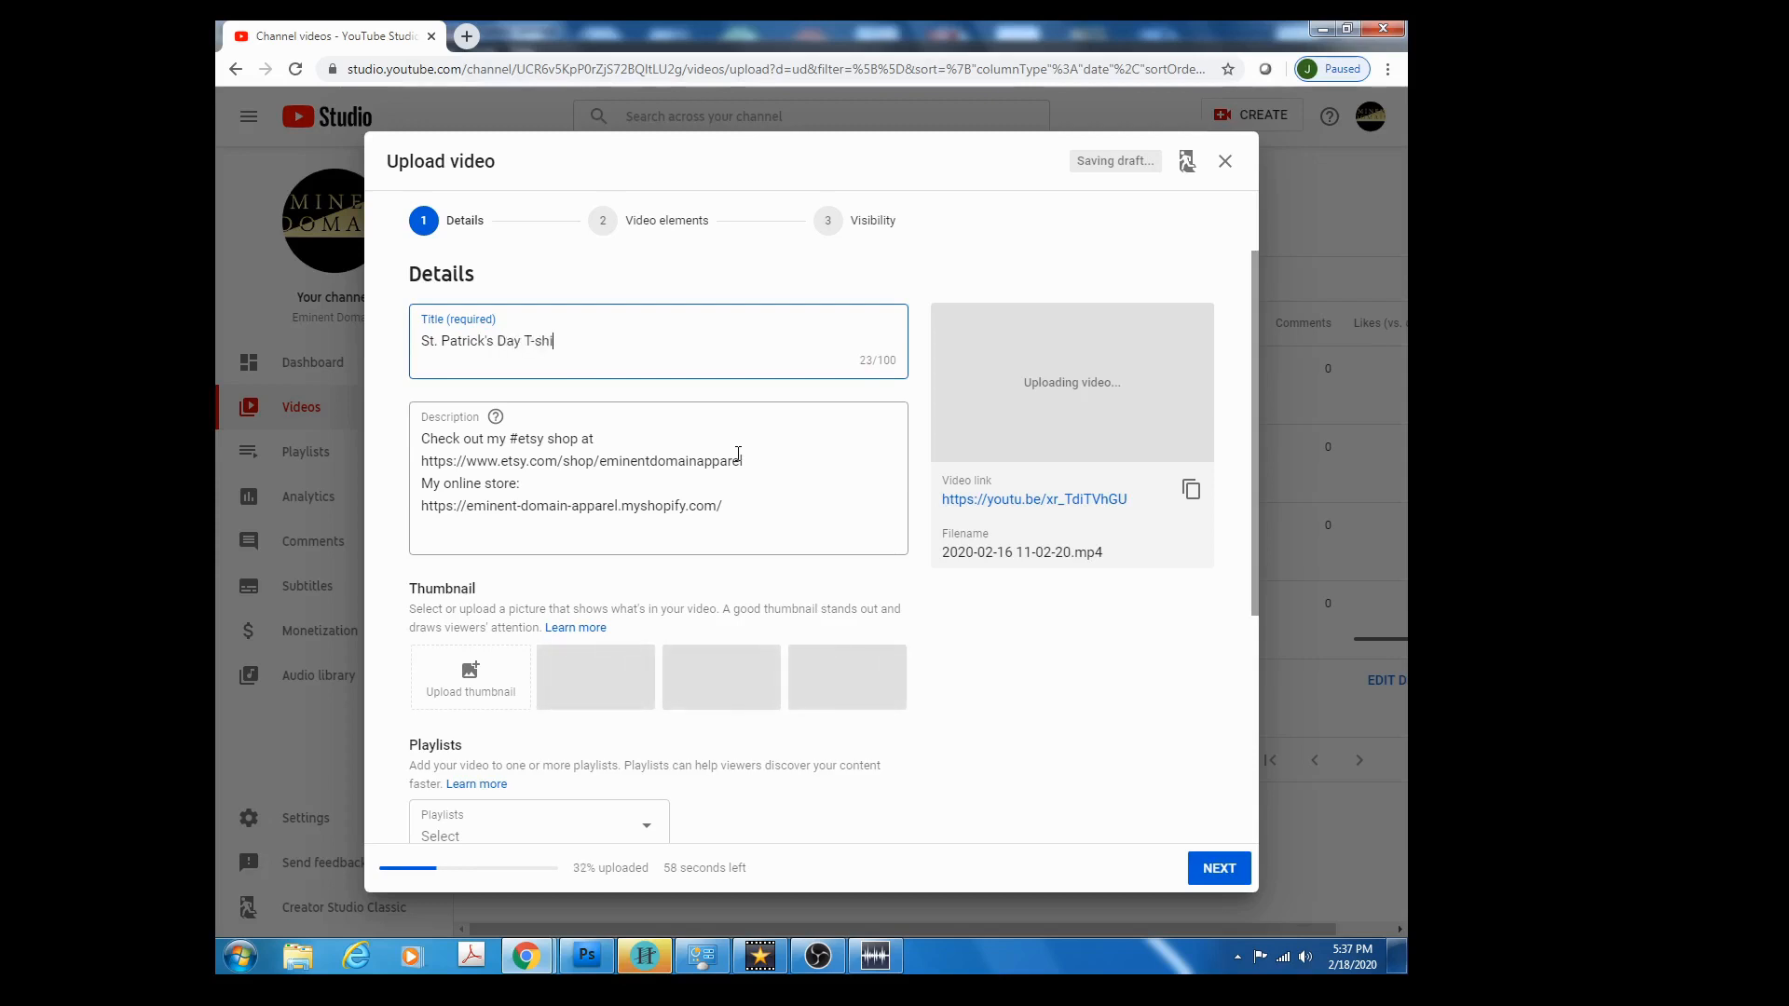
{"action": "type", "text": "rt Desig"}
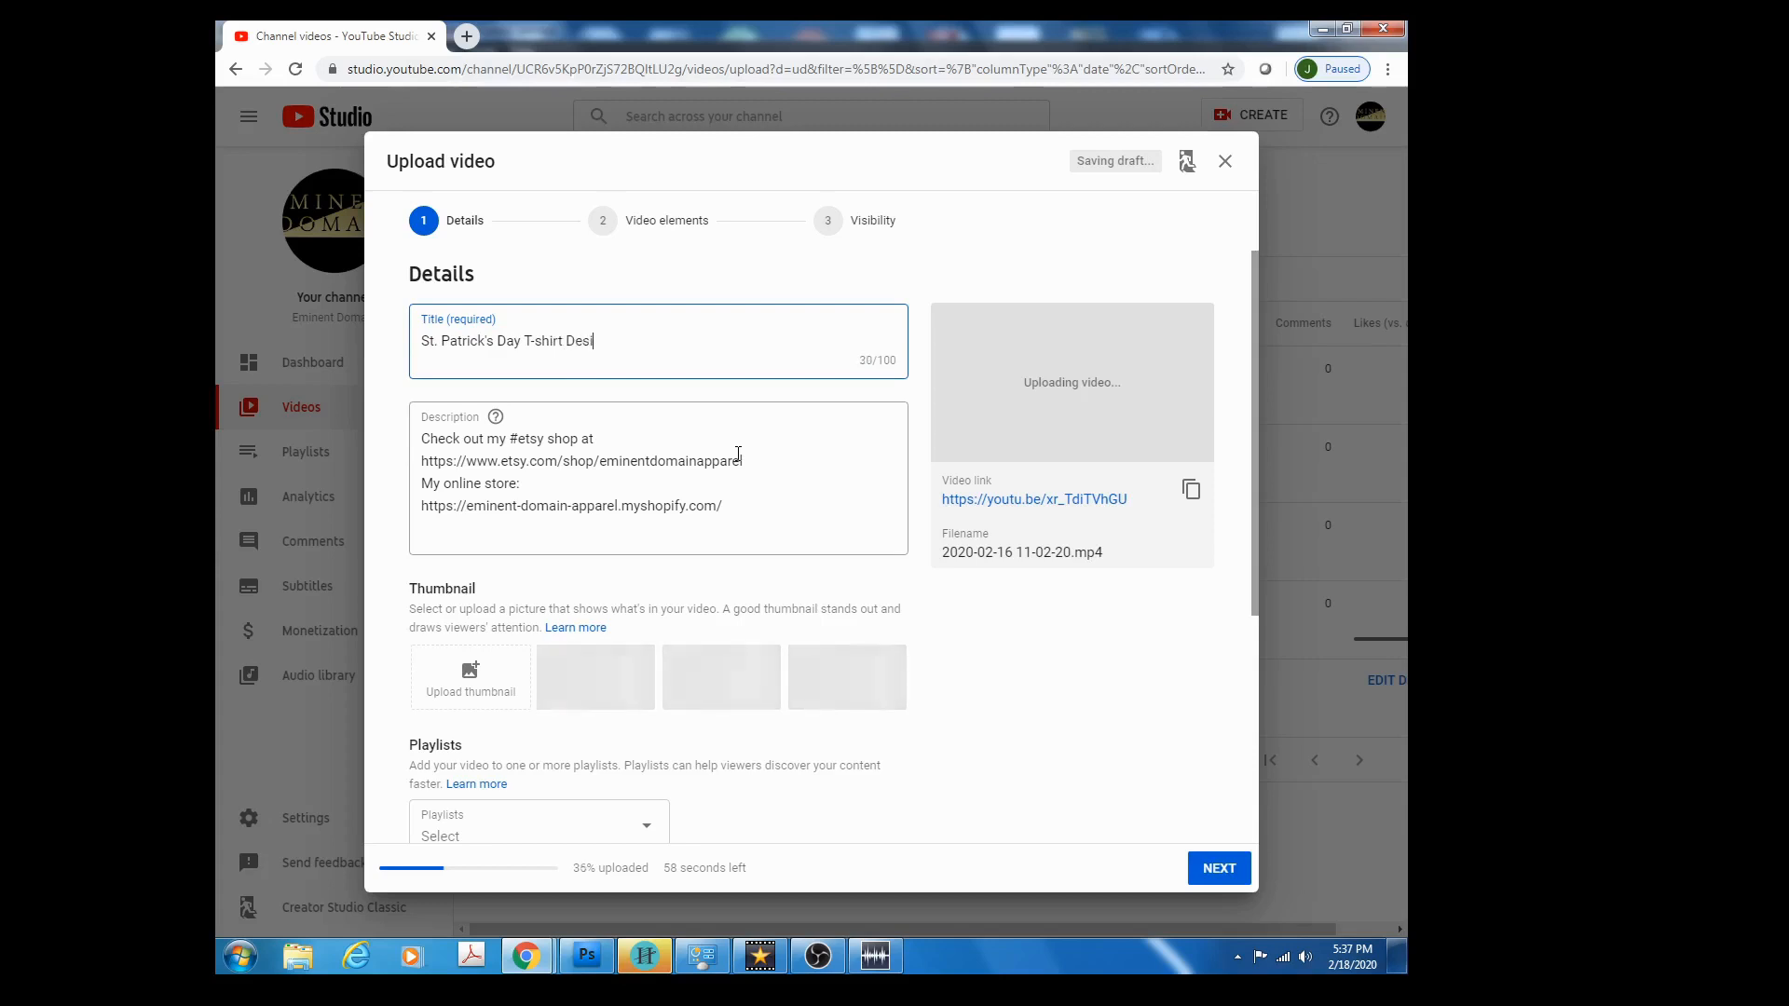
{"action": "type", "text": "n"}
Add an introduction above the shop links in the description, covering the St. Patrick's Day T-shirt design, its creation in Photoshop and its Etsy sale.
{"action": "left_click", "coordinate": [424, 445]}
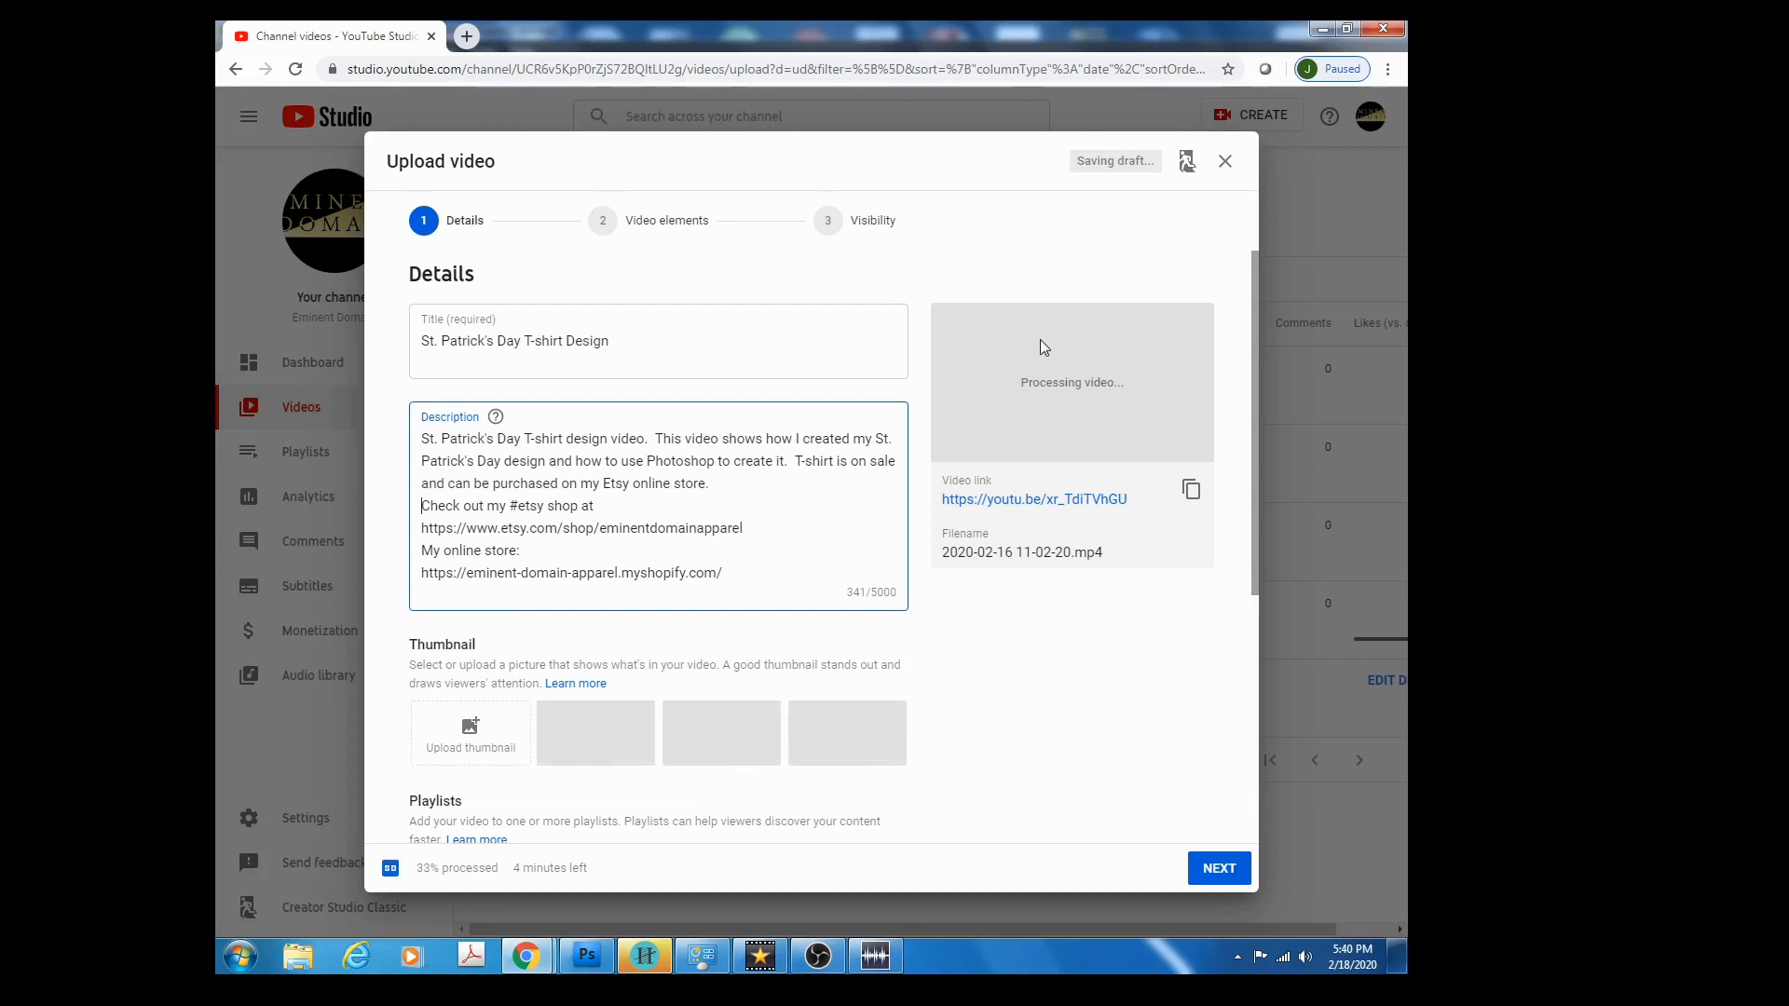
Mark the video as not made for kids and expand the advanced age restriction settings.
{"action": "scroll", "coordinate": [838, 633], "scroll_direction": "down", "scroll_amount": 2}
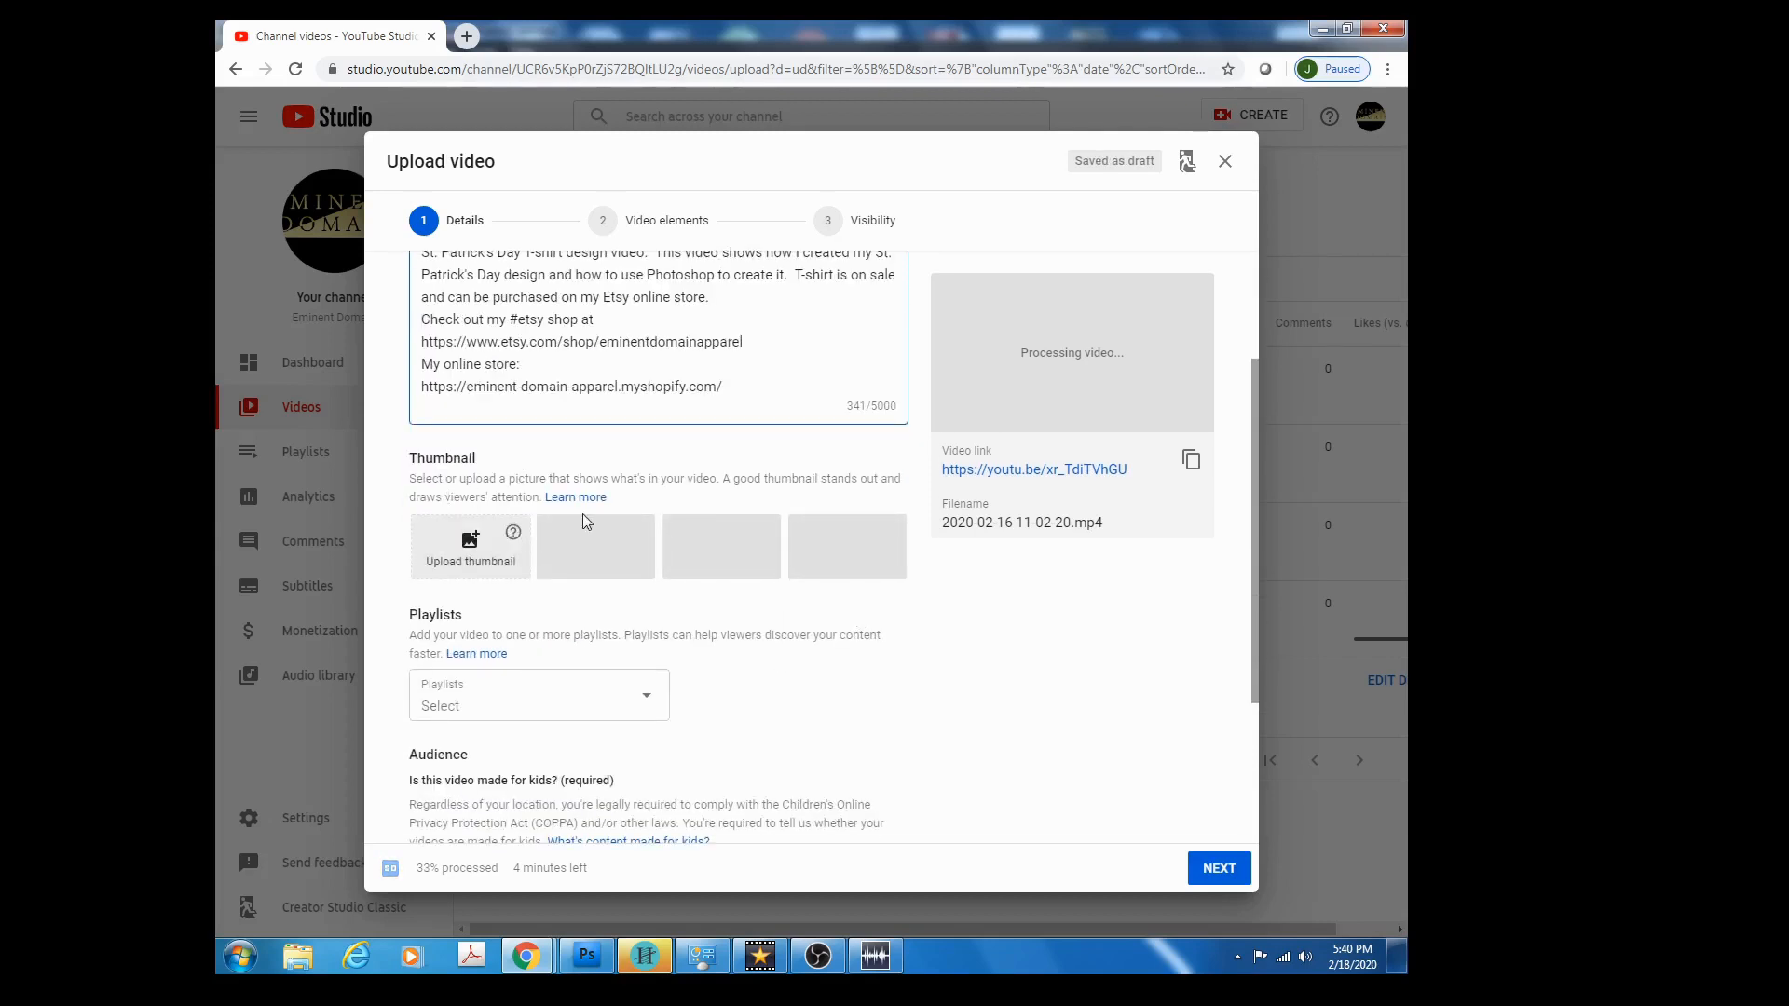
{"action": "scroll", "coordinate": [643, 503], "scroll_direction": "down", "scroll_amount": 2}
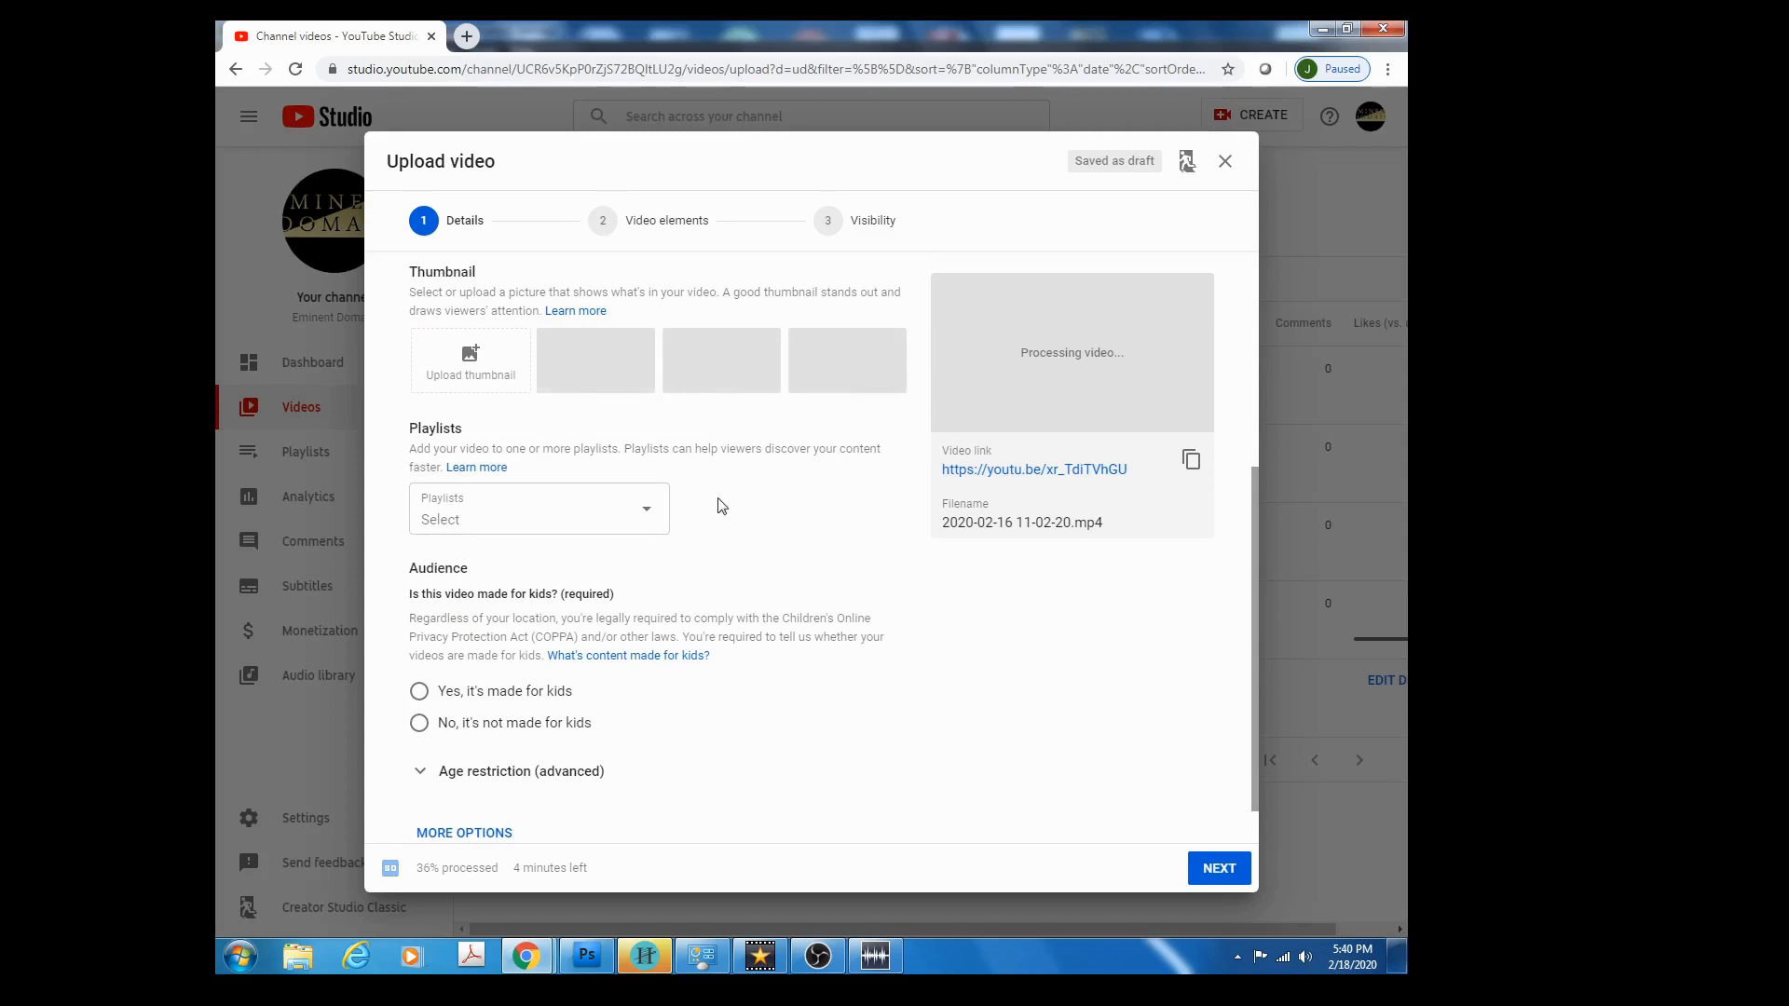
{"action": "scroll", "coordinate": [810, 506], "scroll_direction": "down", "scroll_amount": 1}
{"action": "scroll", "coordinate": [810, 506], "scroll_direction": "down", "scroll_amount": 1}
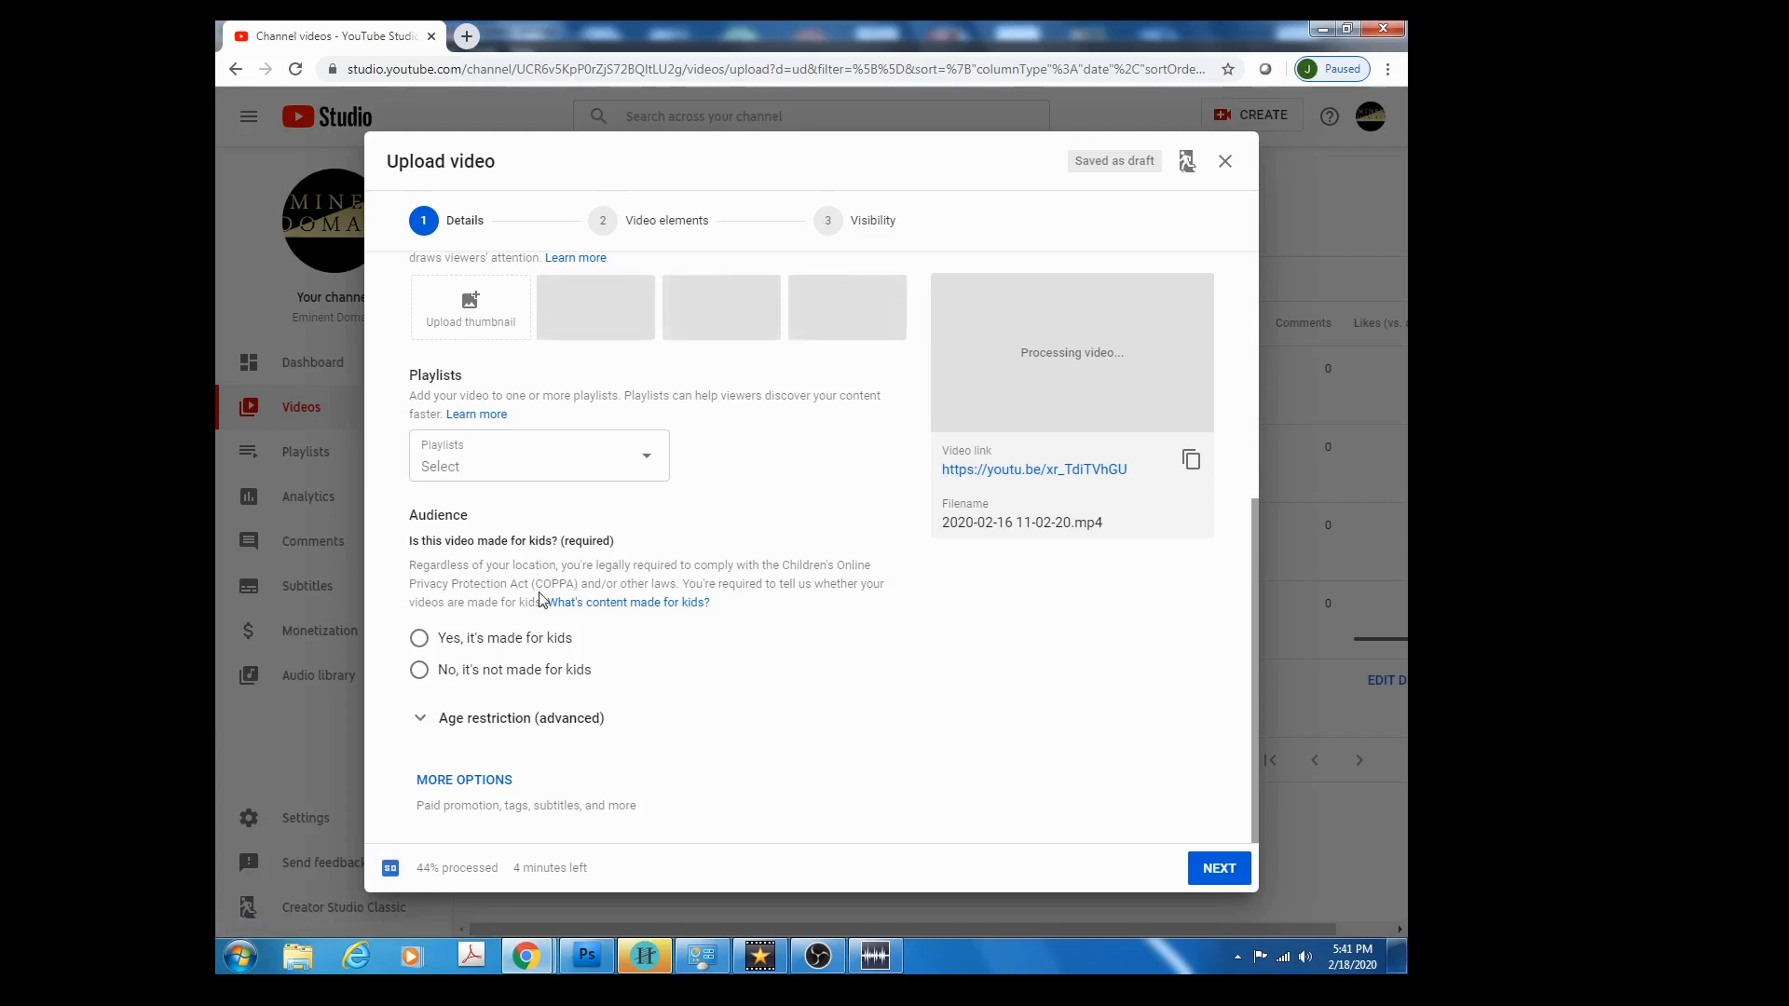
{"action": "left_click", "coordinate": [415, 669]}
{"action": "left_click", "coordinate": [426, 726]}
{"action": "scroll", "coordinate": [1179, 692], "scroll_direction": "down", "scroll_amount": 2}
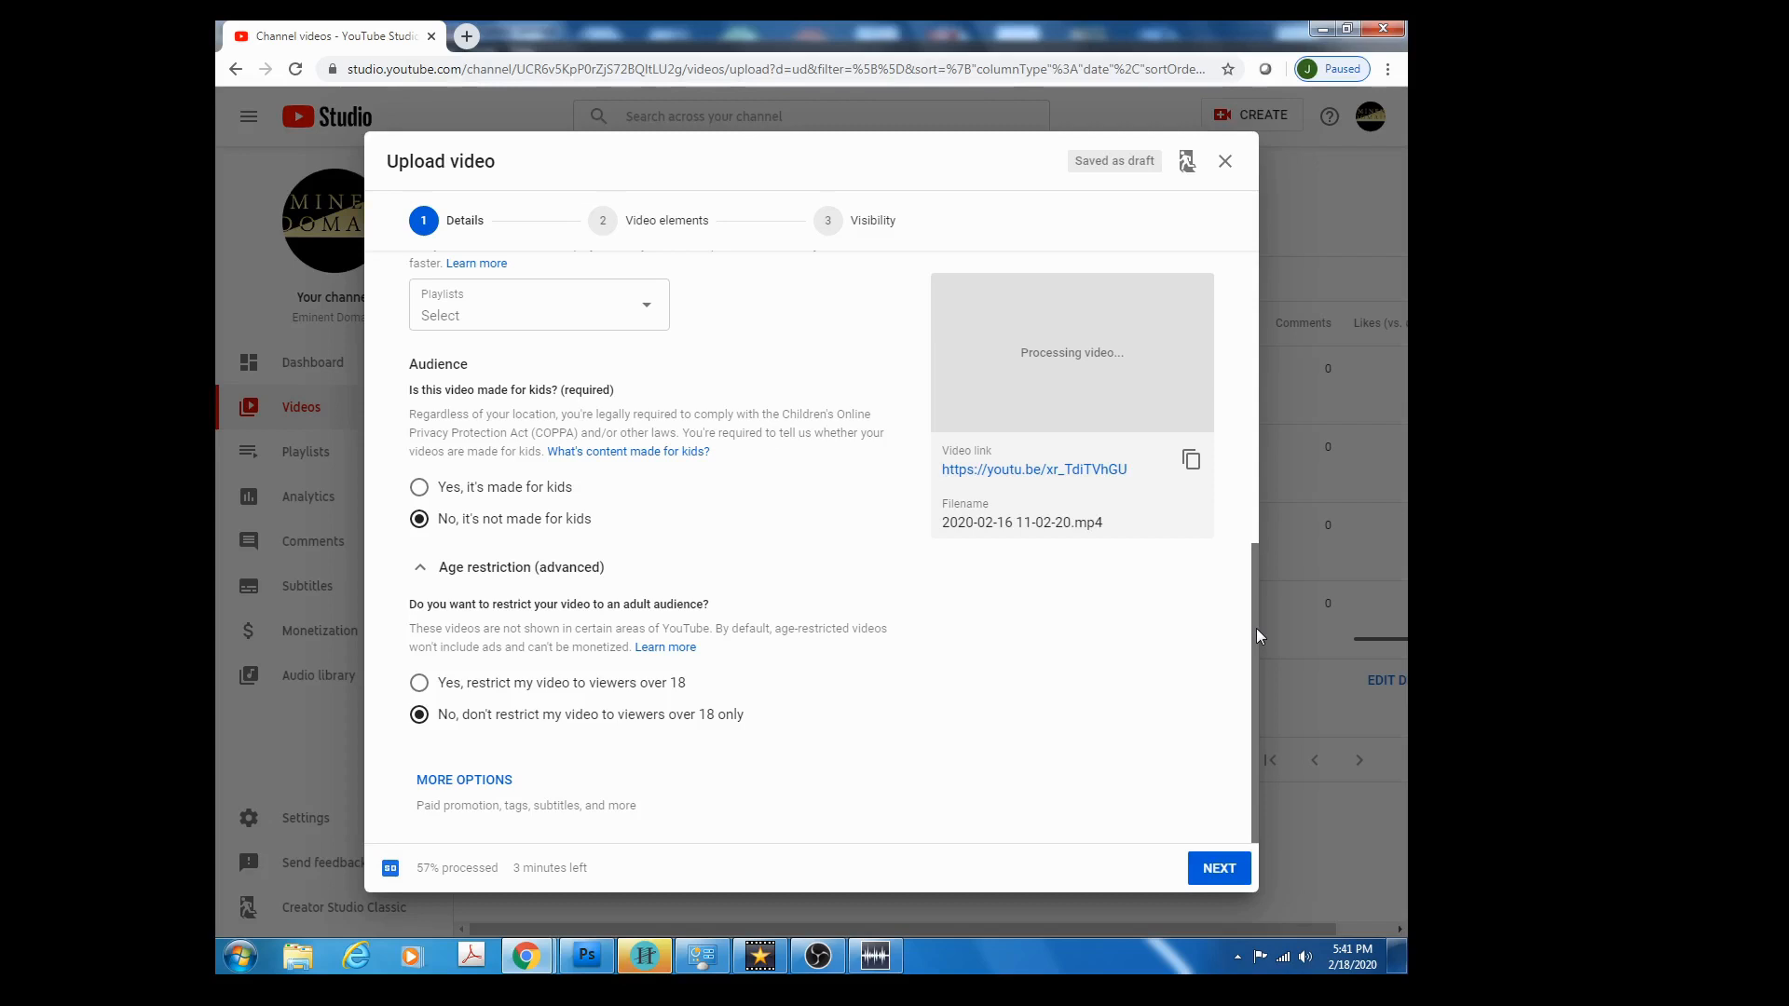
Show the additional options and add the tags St. Patrick's Day, Lucky, Rainbows, Drinking, green and four leaf clover.
{"action": "left_click", "coordinate": [463, 791]}
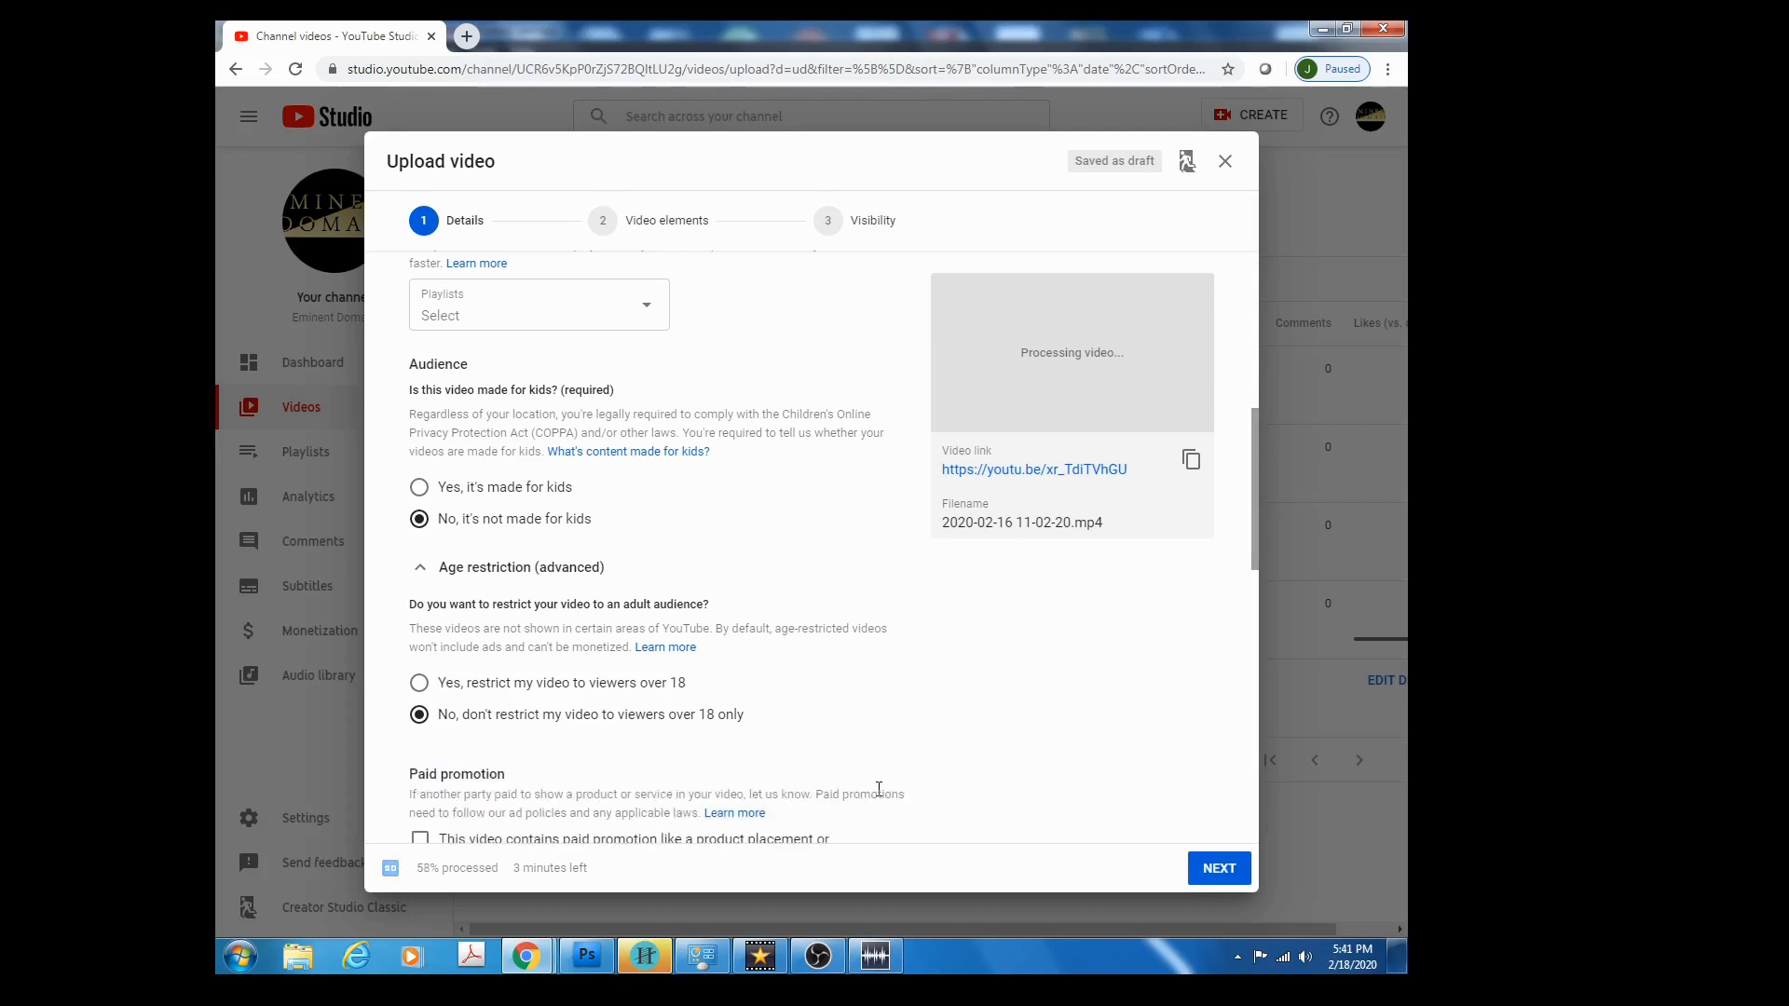
{"action": "scroll", "coordinate": [823, 496], "scroll_direction": "down", "scroll_amount": 2}
{"action": "scroll", "coordinate": [823, 498], "scroll_direction": "down", "scroll_amount": 3}
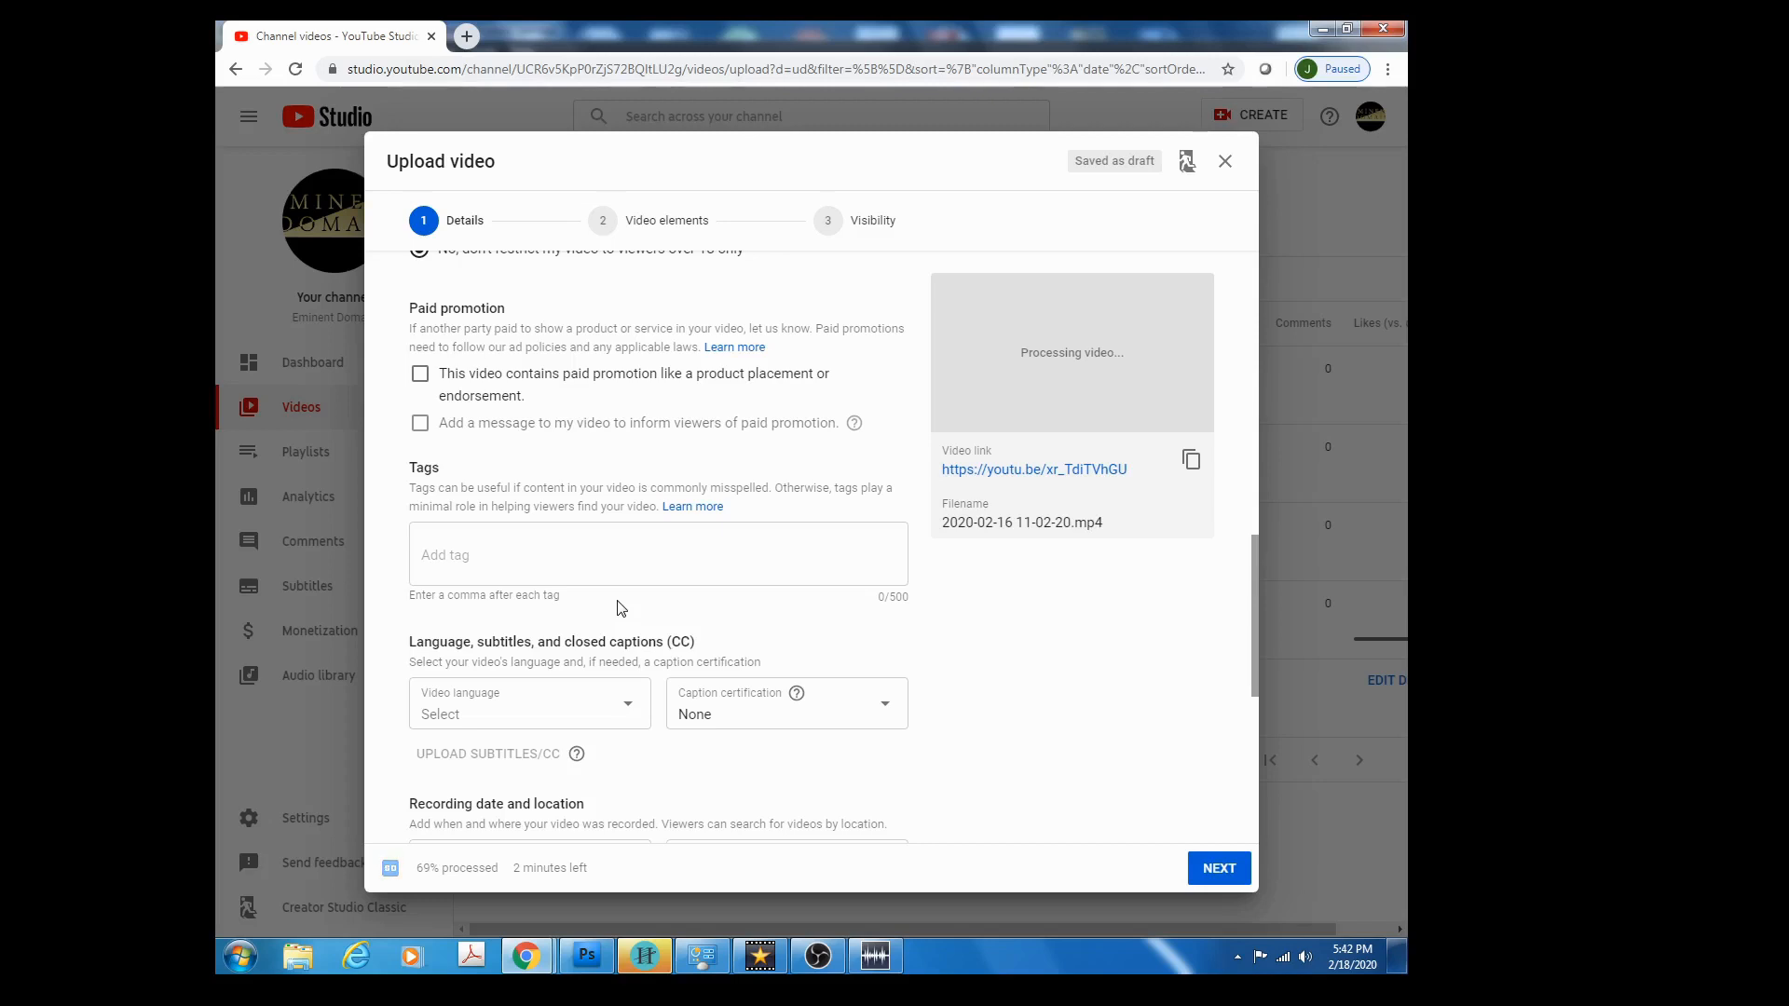
{"action": "left_click", "coordinate": [459, 565]}
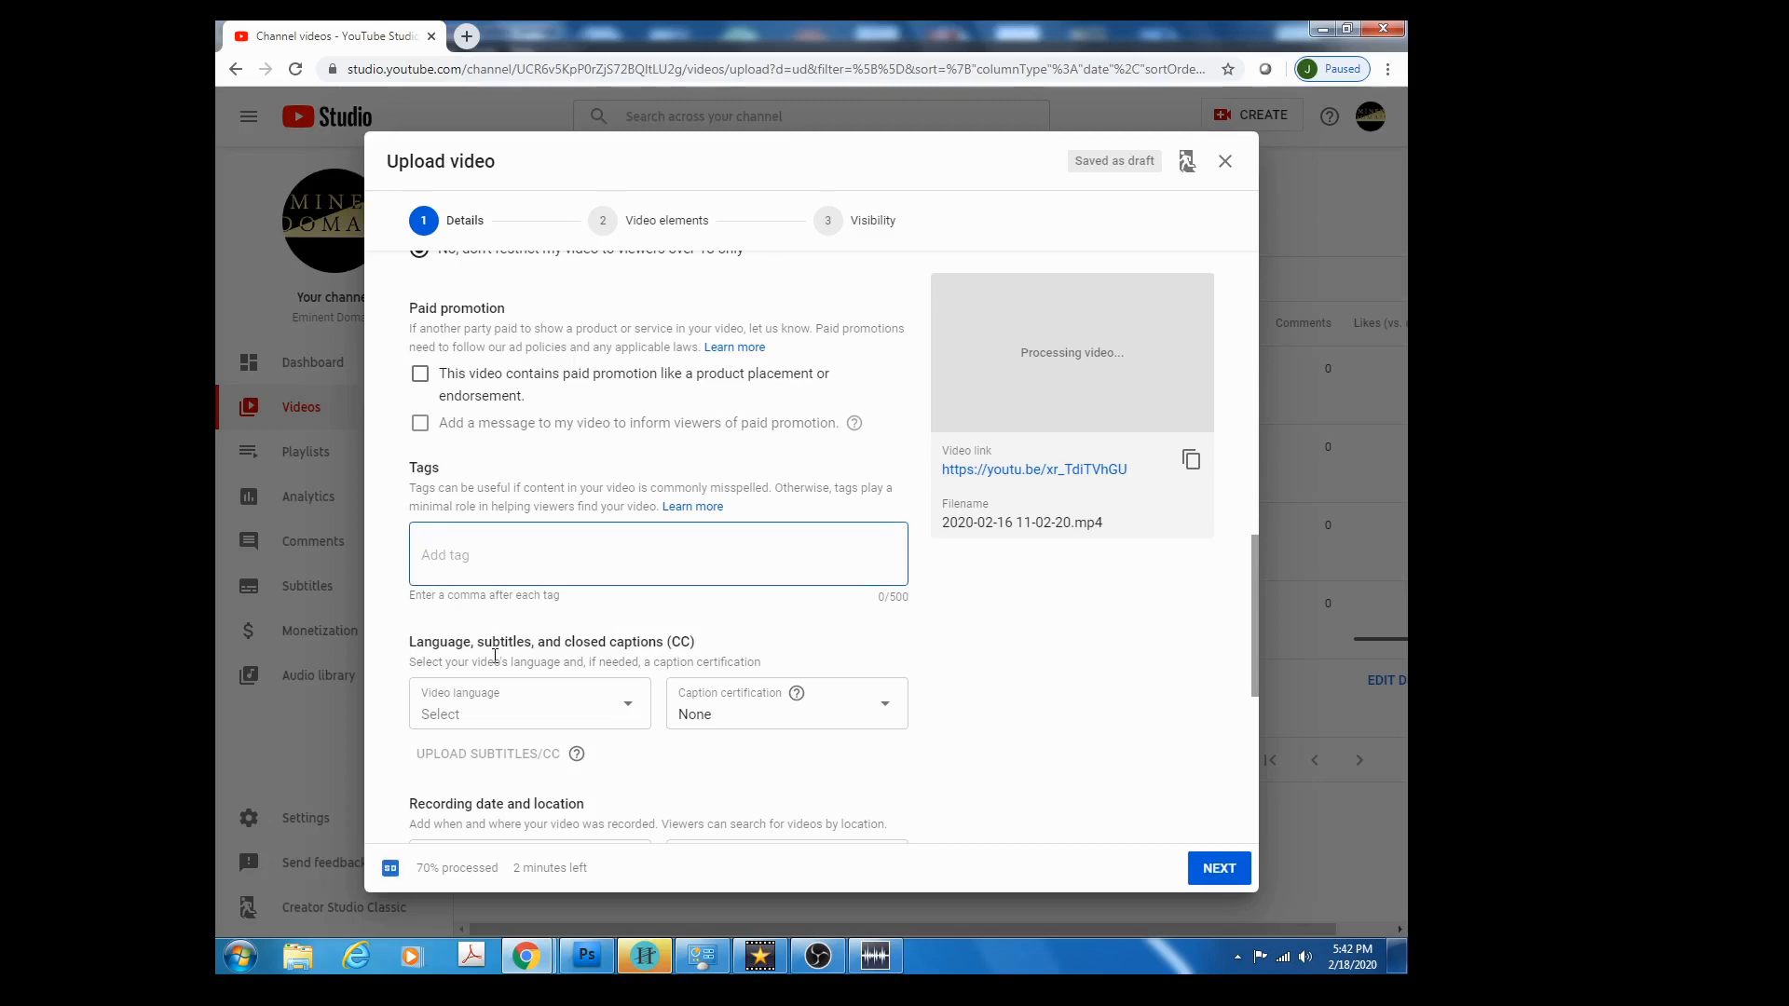
{"action": "type", "text": "Str"}
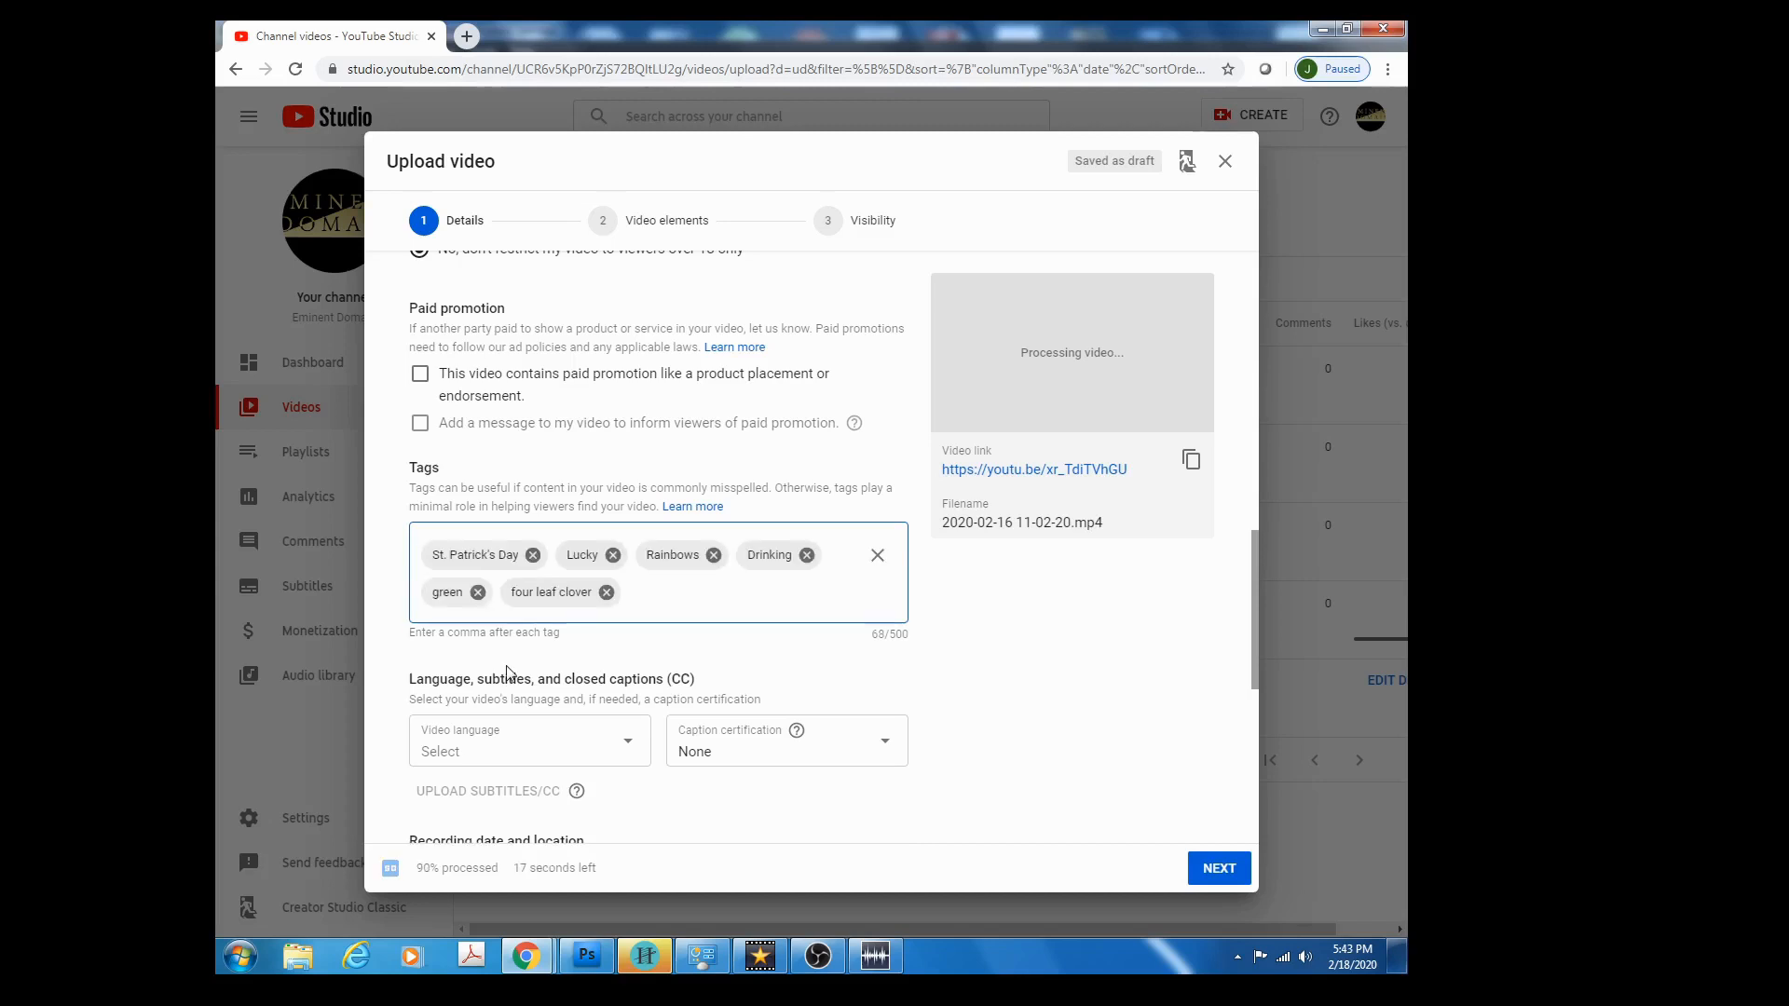
Set the video language to English (United States).
{"action": "scroll", "coordinate": [507, 671], "scroll_direction": "down", "scroll_amount": 3}
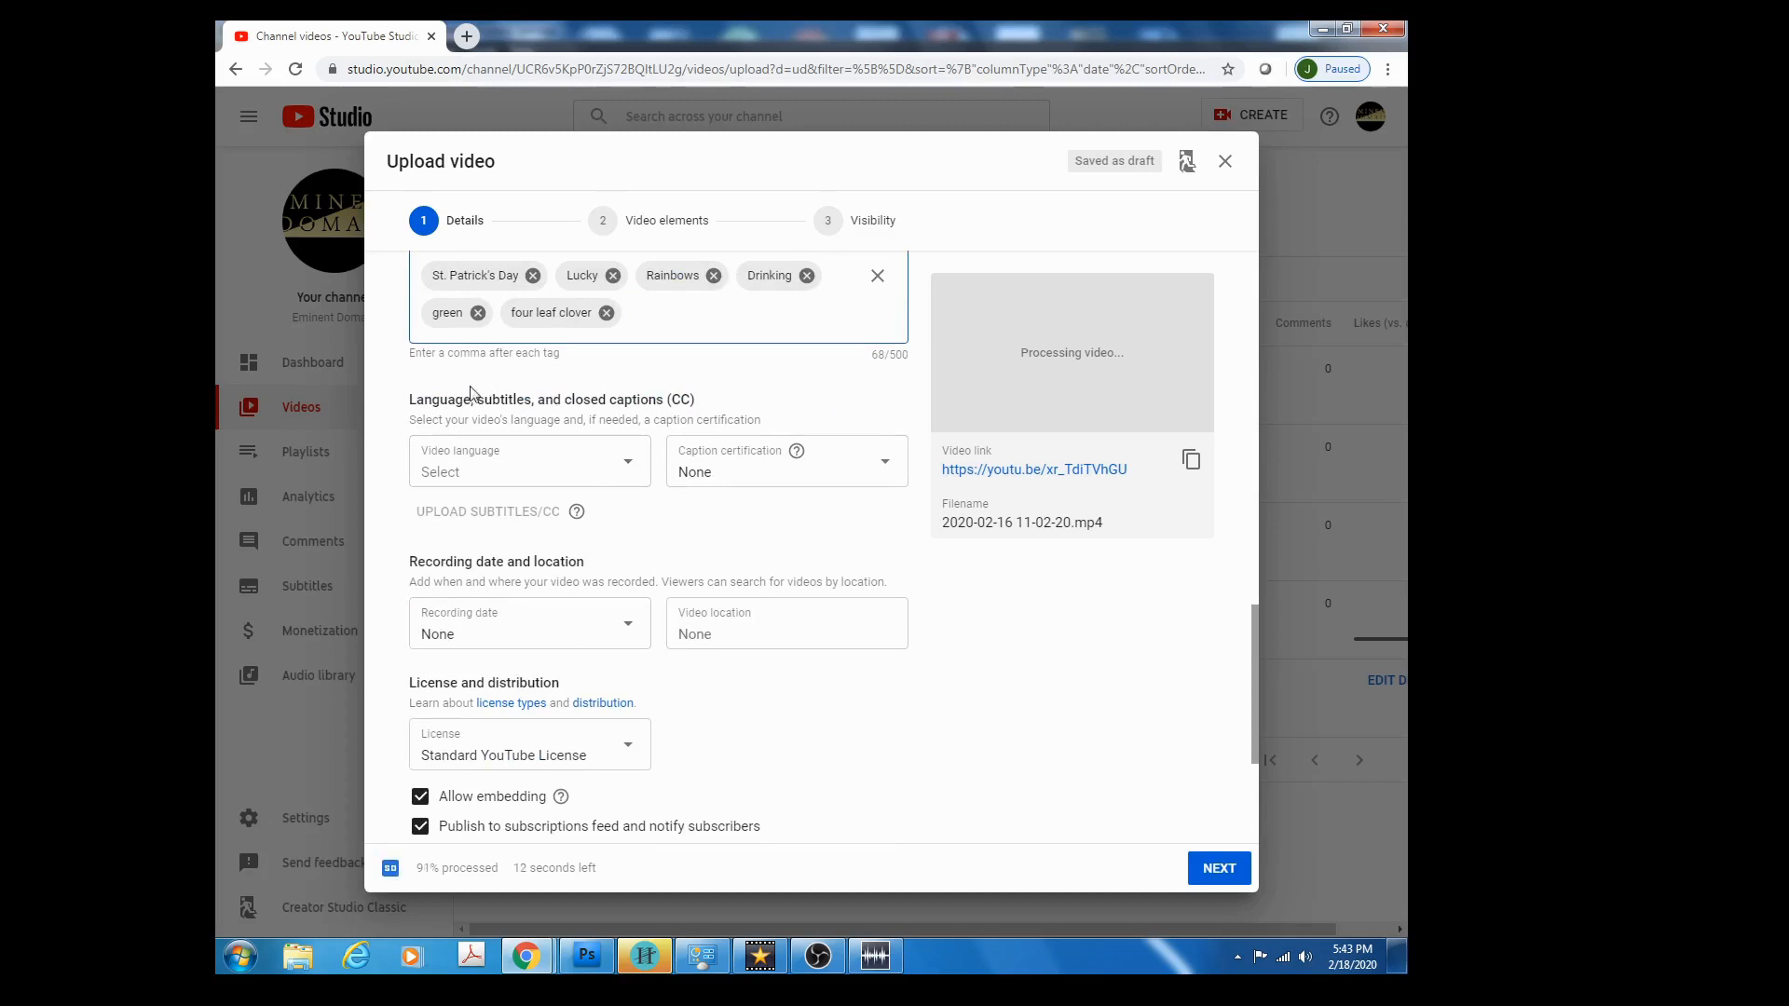
{"action": "left_click", "coordinate": [546, 466]}
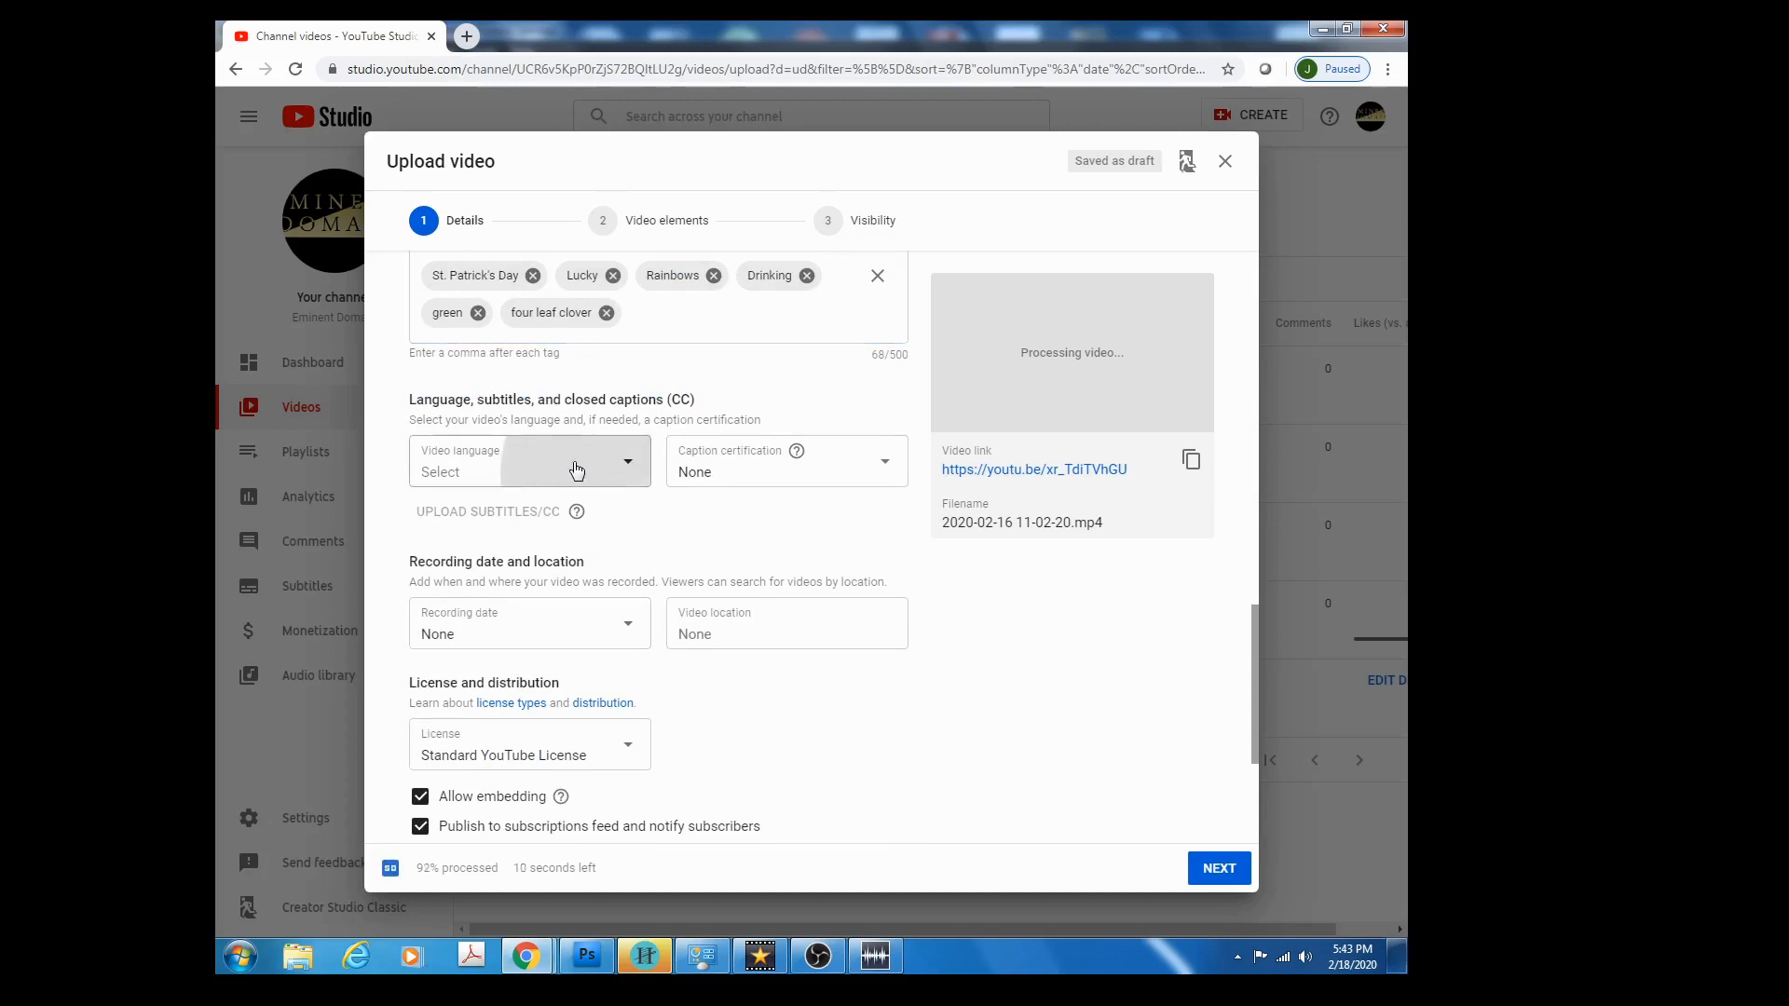
{"action": "left_click", "coordinate": [619, 463]}
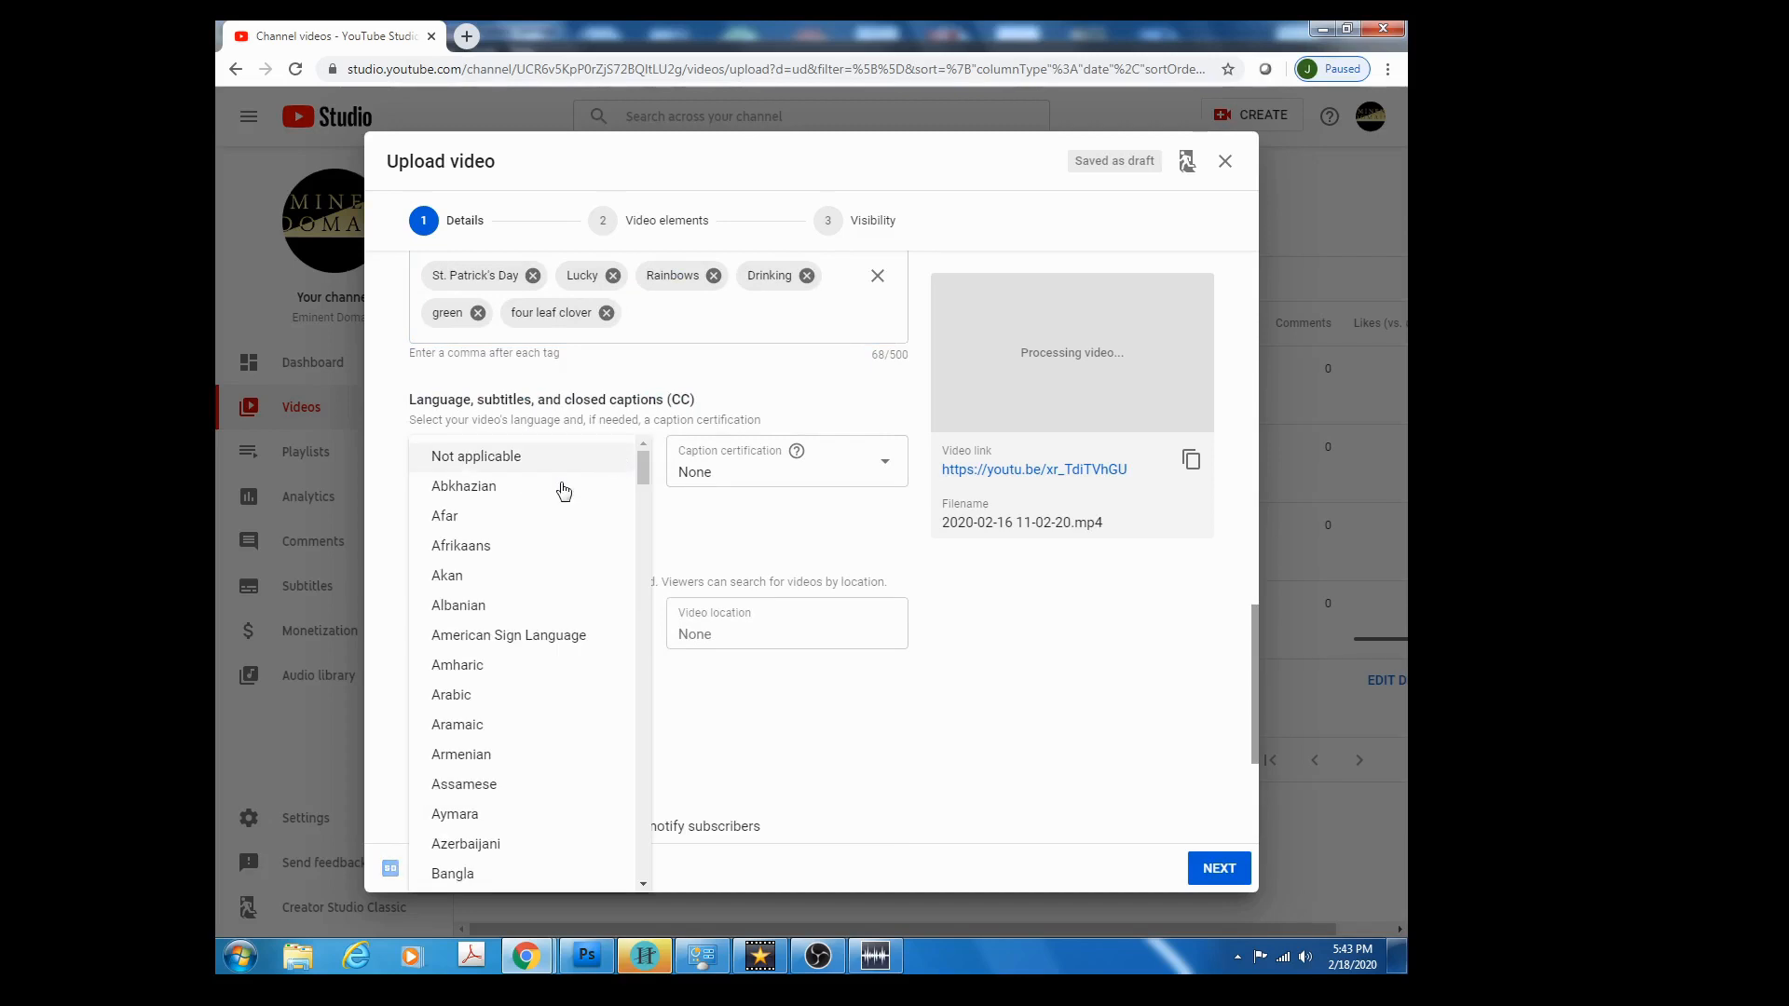
{"action": "scroll", "coordinate": [526, 528], "scroll_direction": "down", "scroll_amount": 6}
{"action": "scroll", "coordinate": [562, 568], "scroll_direction": "down", "scroll_amount": 5}
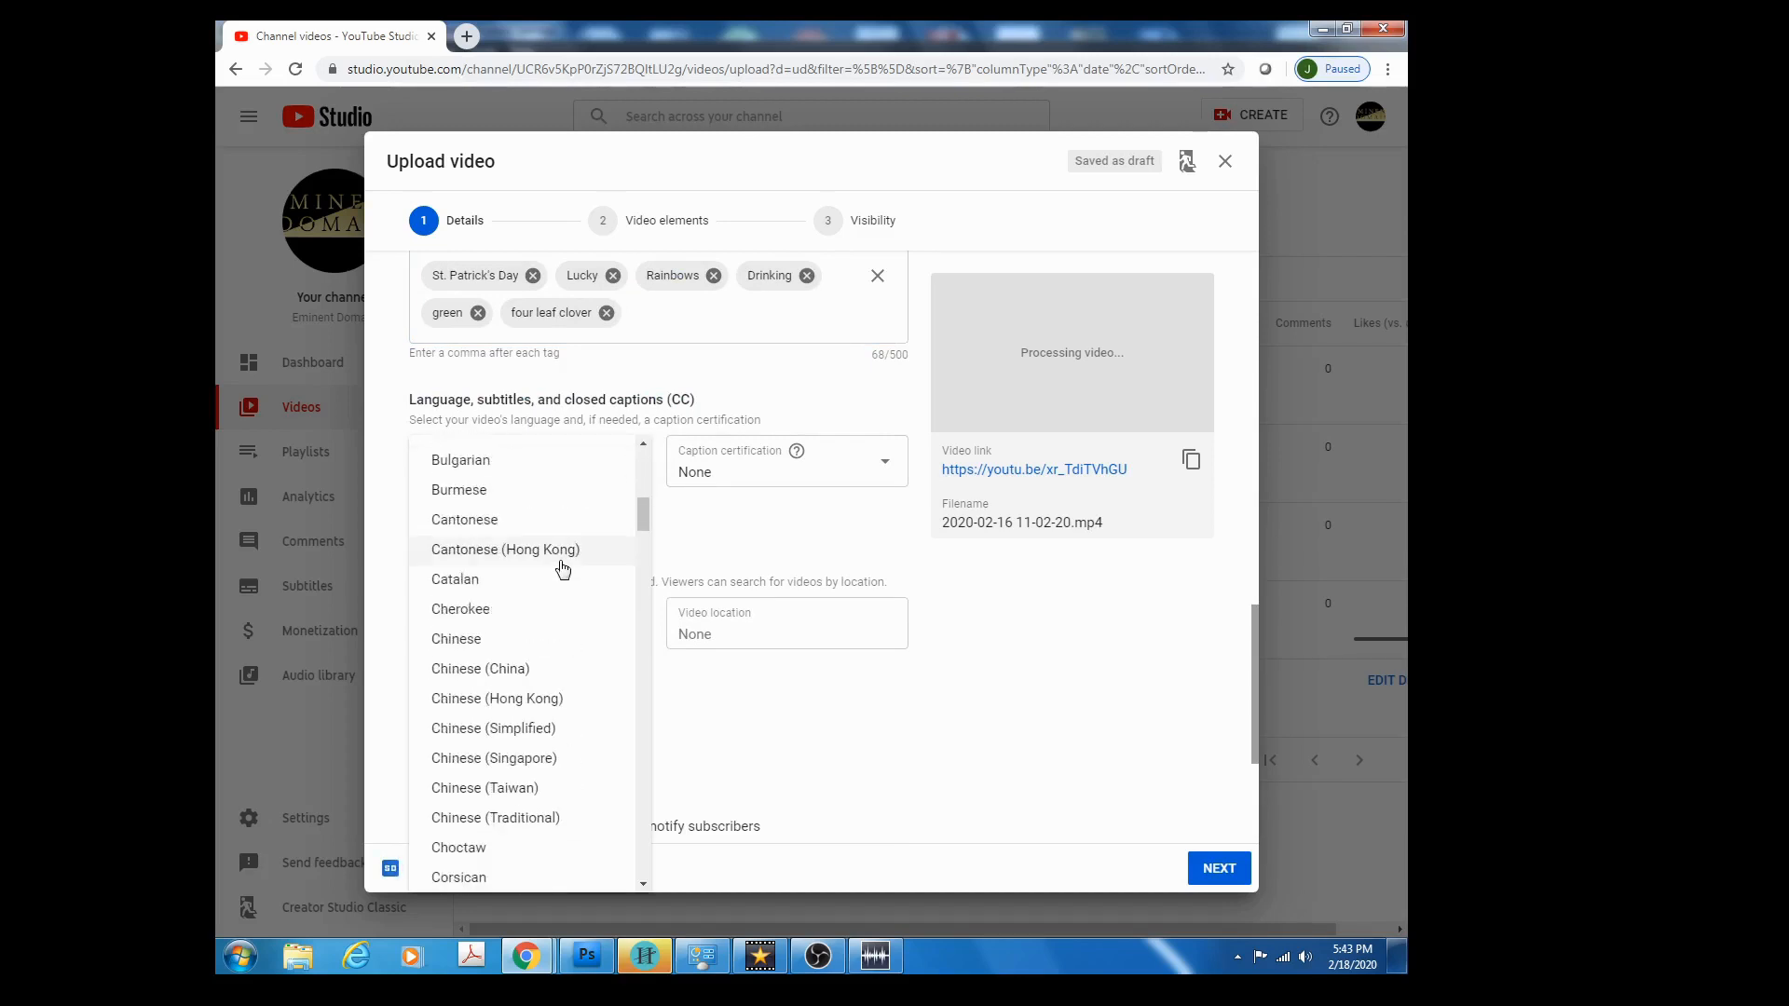
{"action": "scroll", "coordinate": [561, 569], "scroll_direction": "down", "scroll_amount": 3}
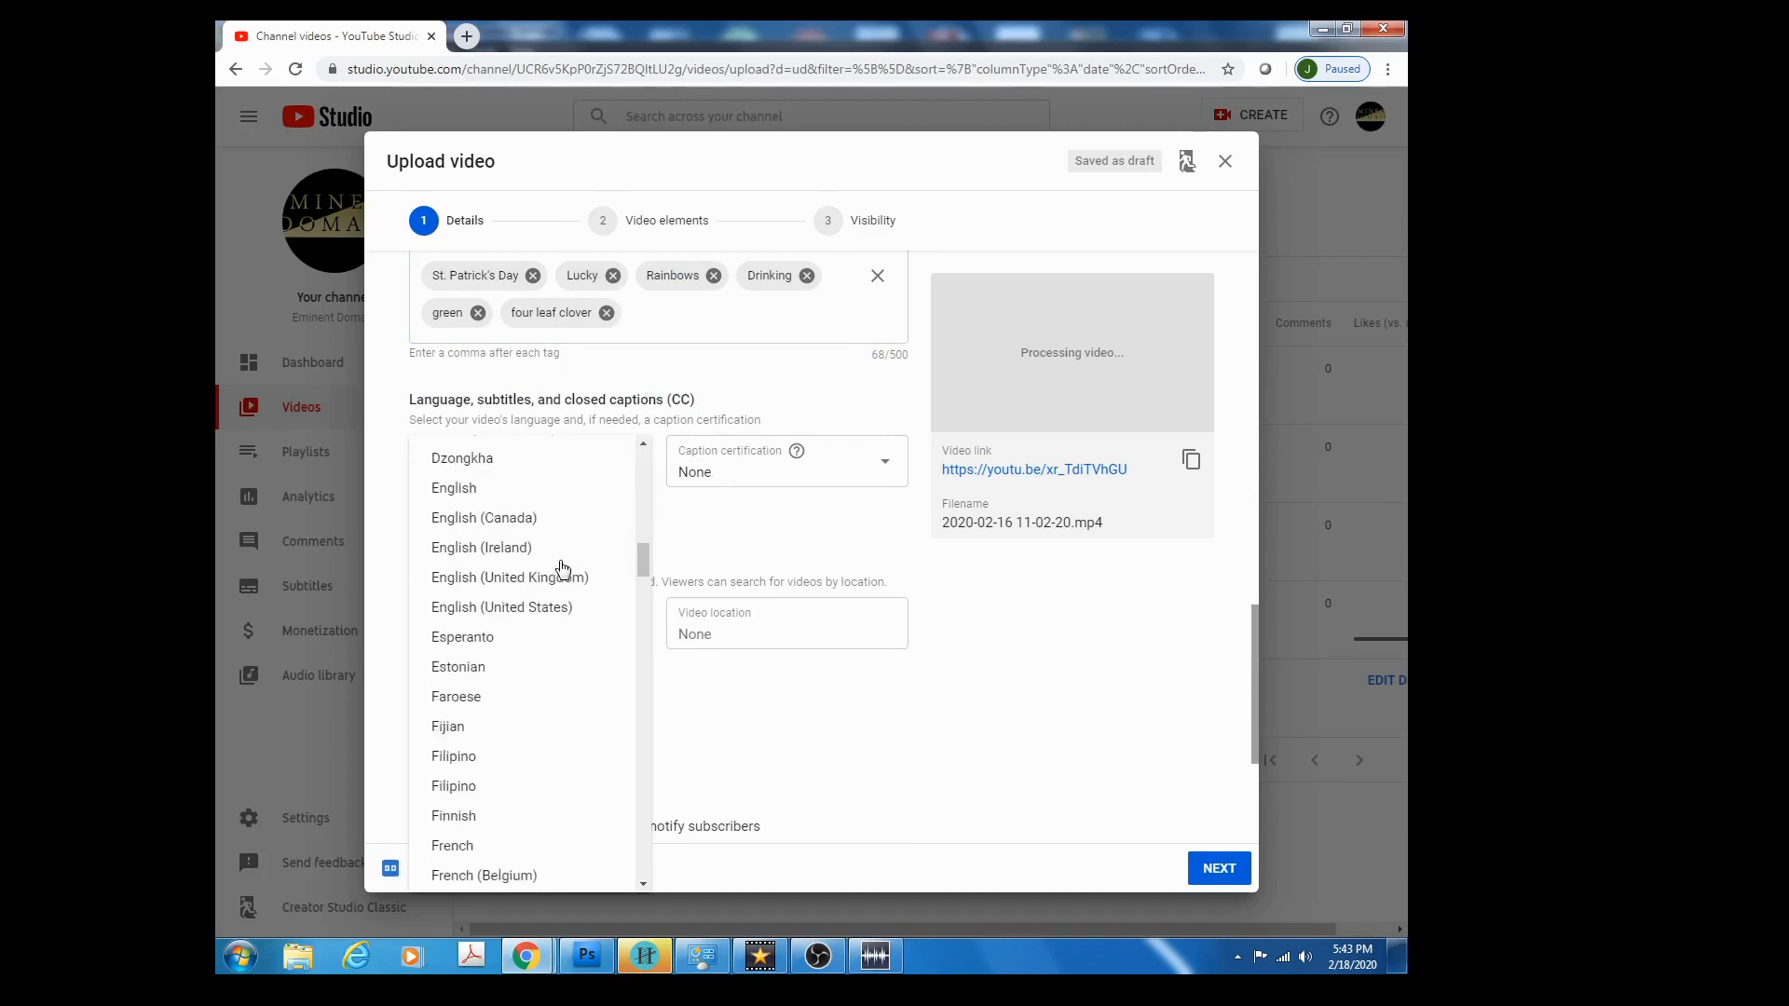
{"action": "left_click", "coordinate": [546, 583]}
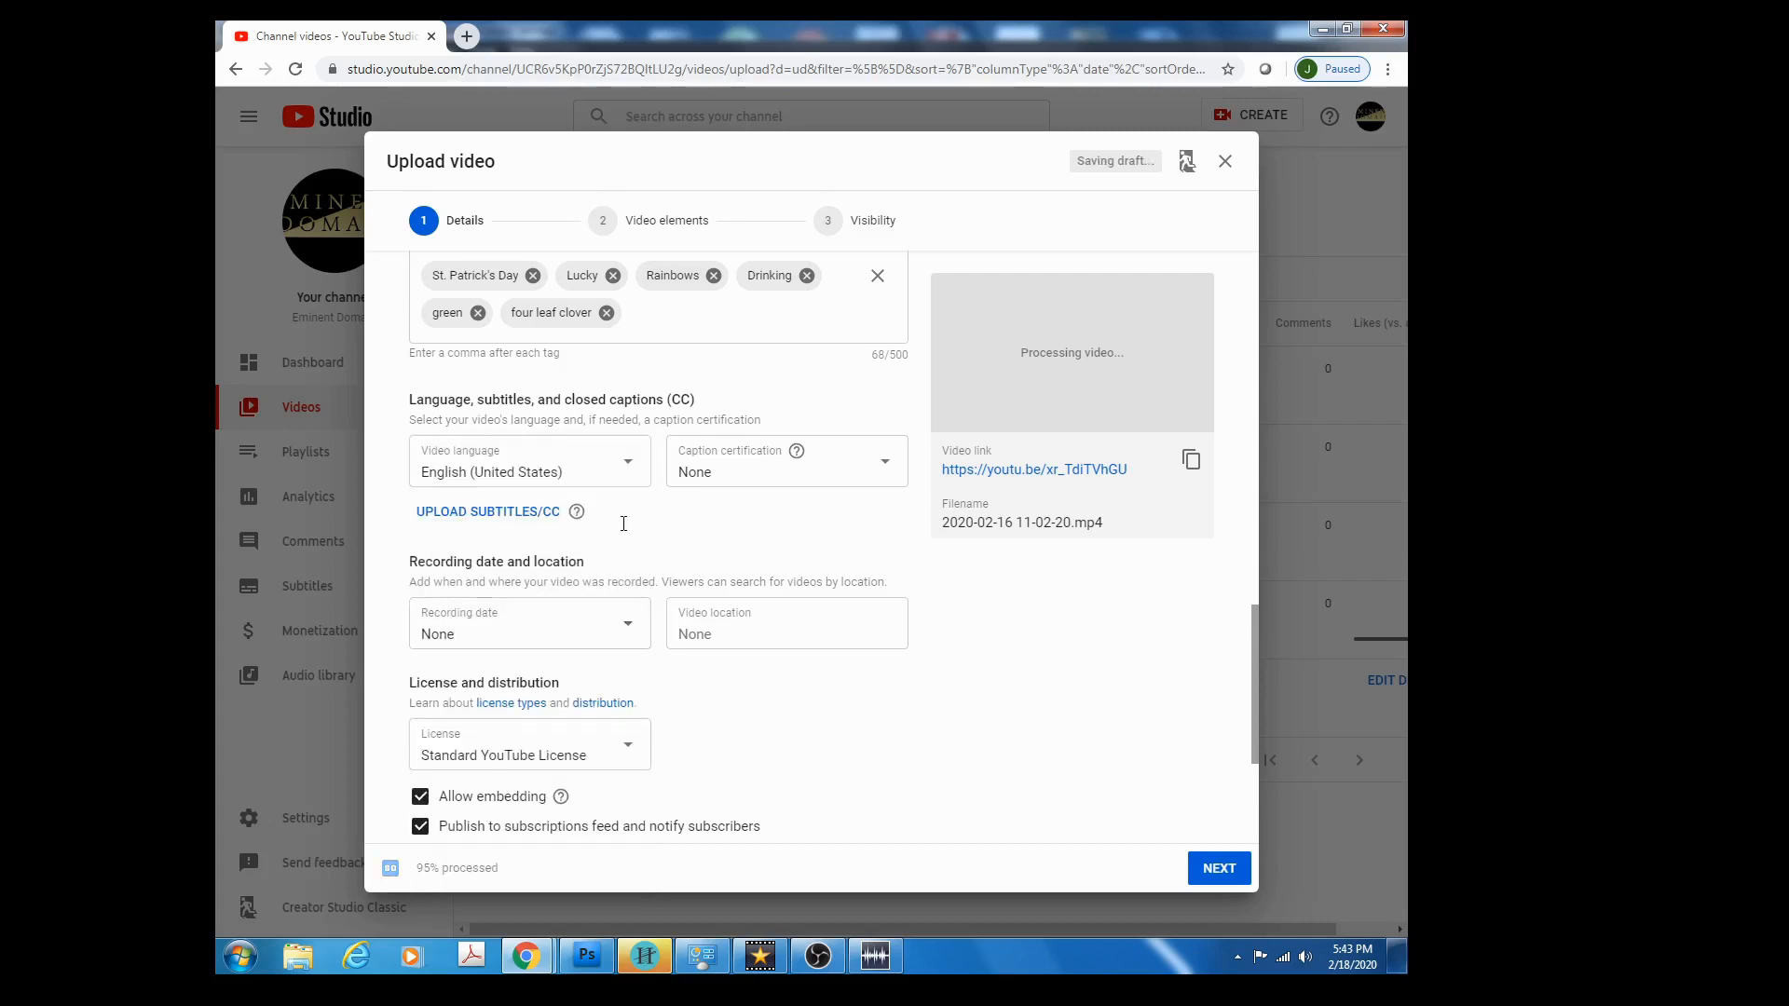
Set the recording date to Feb 18, 2020.
{"action": "left_click", "coordinate": [575, 629]}
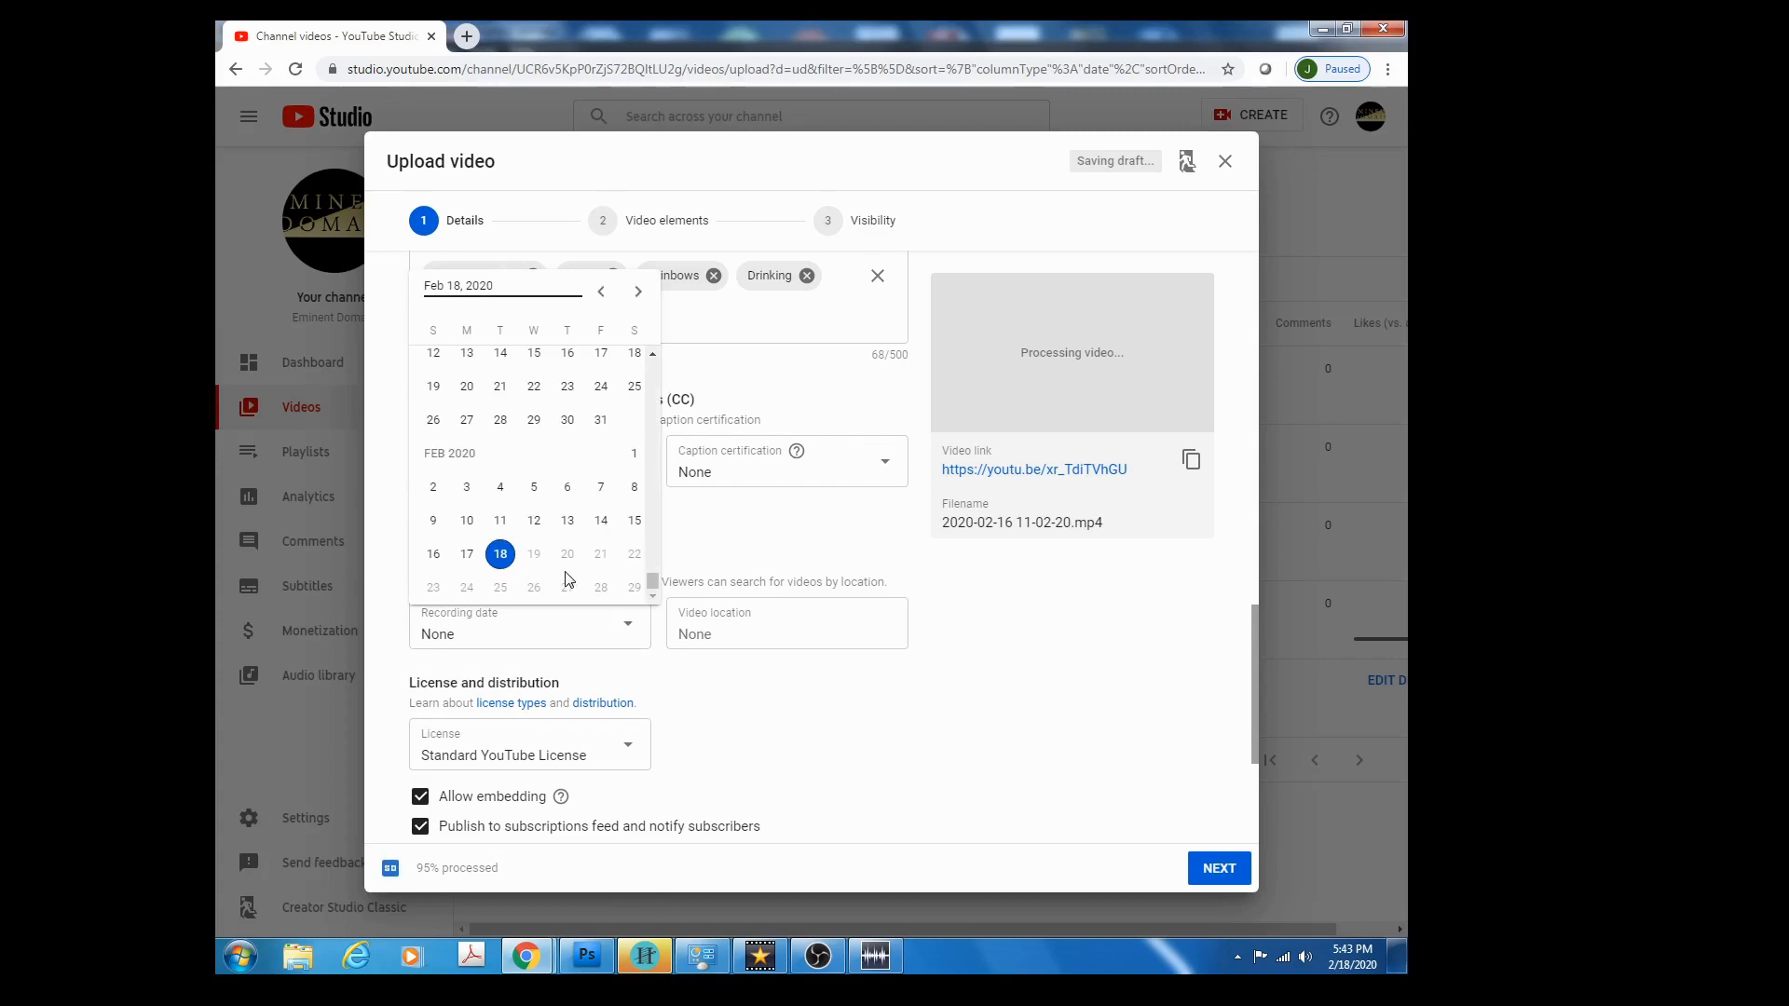
{"action": "left_click", "coordinate": [501, 556]}
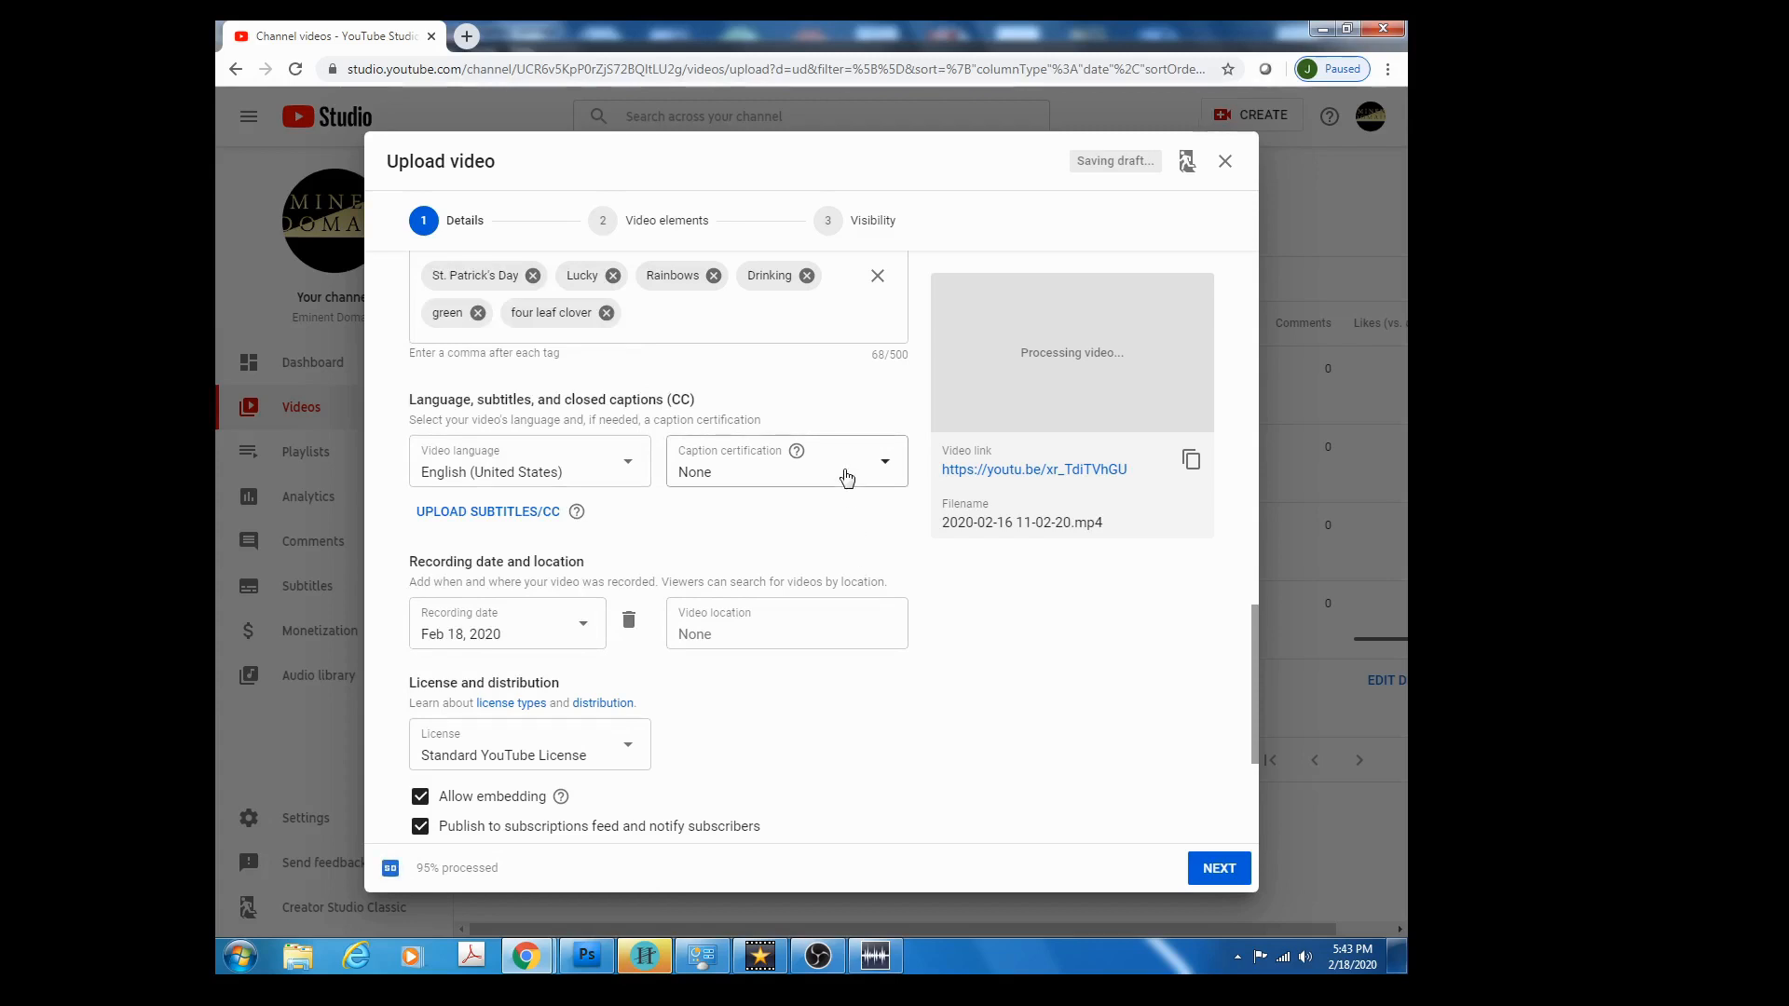
{"action": "mouse_move", "coordinate": [796, 454]}
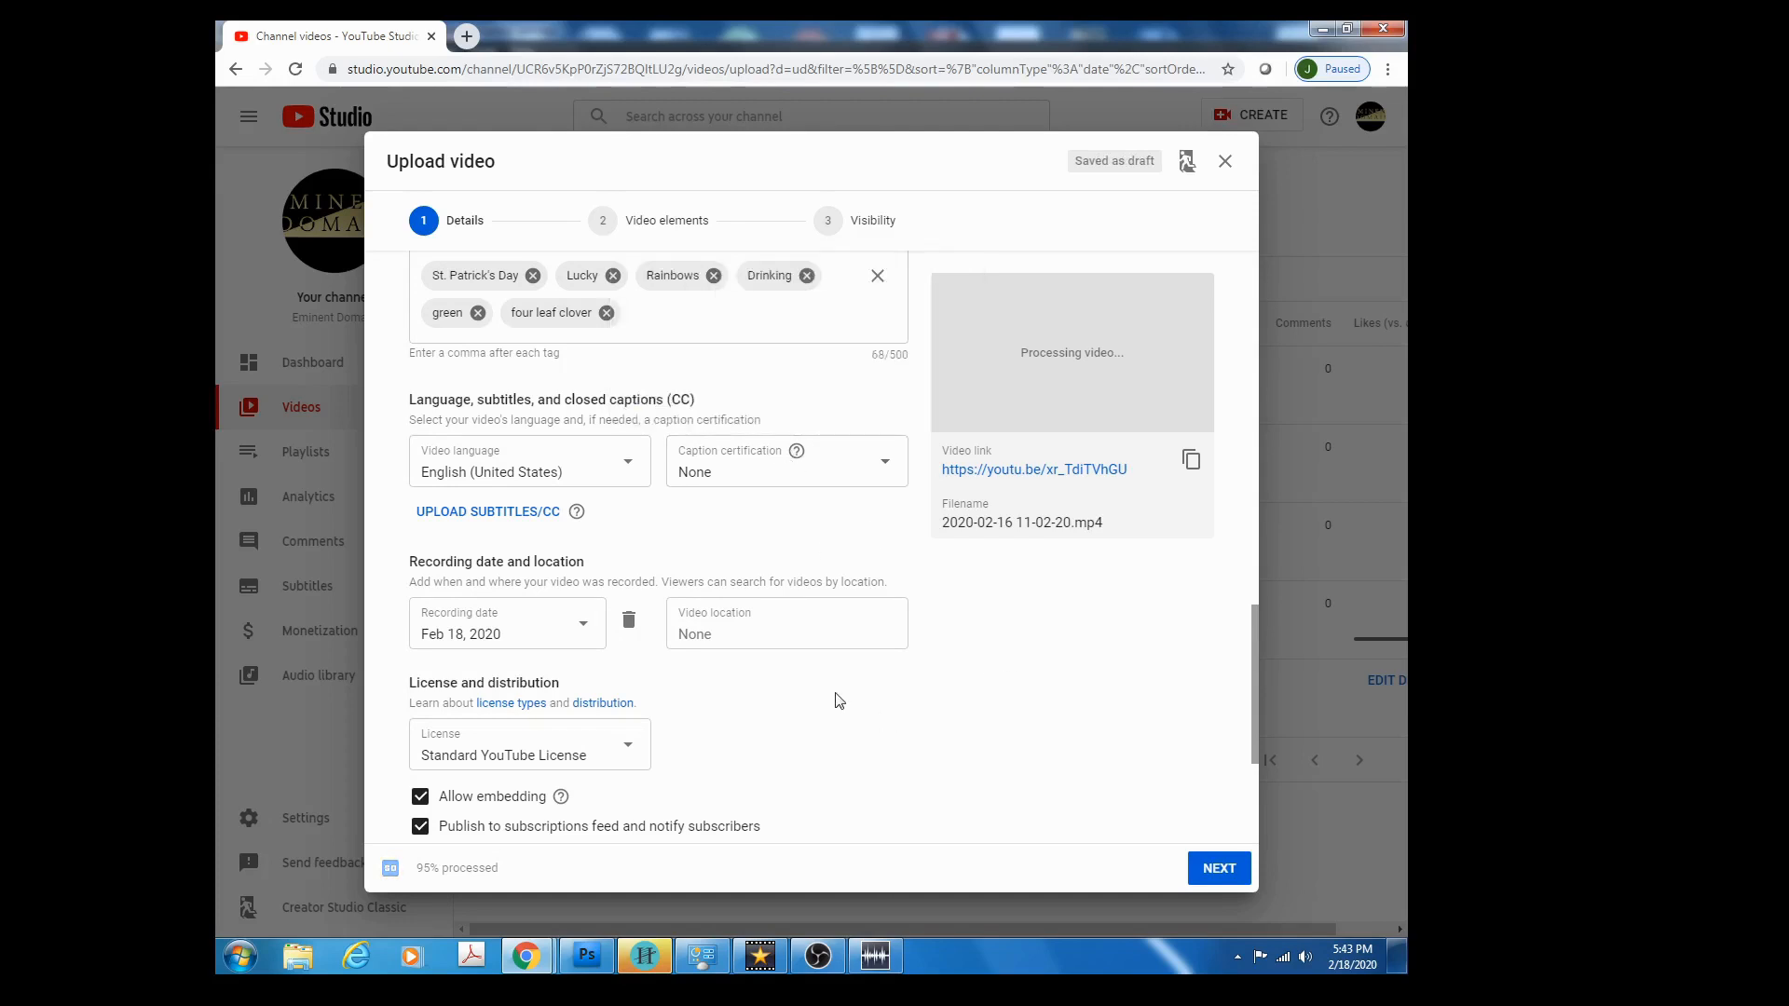
Review the license choices and keep Standard YouTube License.
{"action": "scroll", "coordinate": [835, 699], "scroll_direction": "down", "scroll_amount": 2}
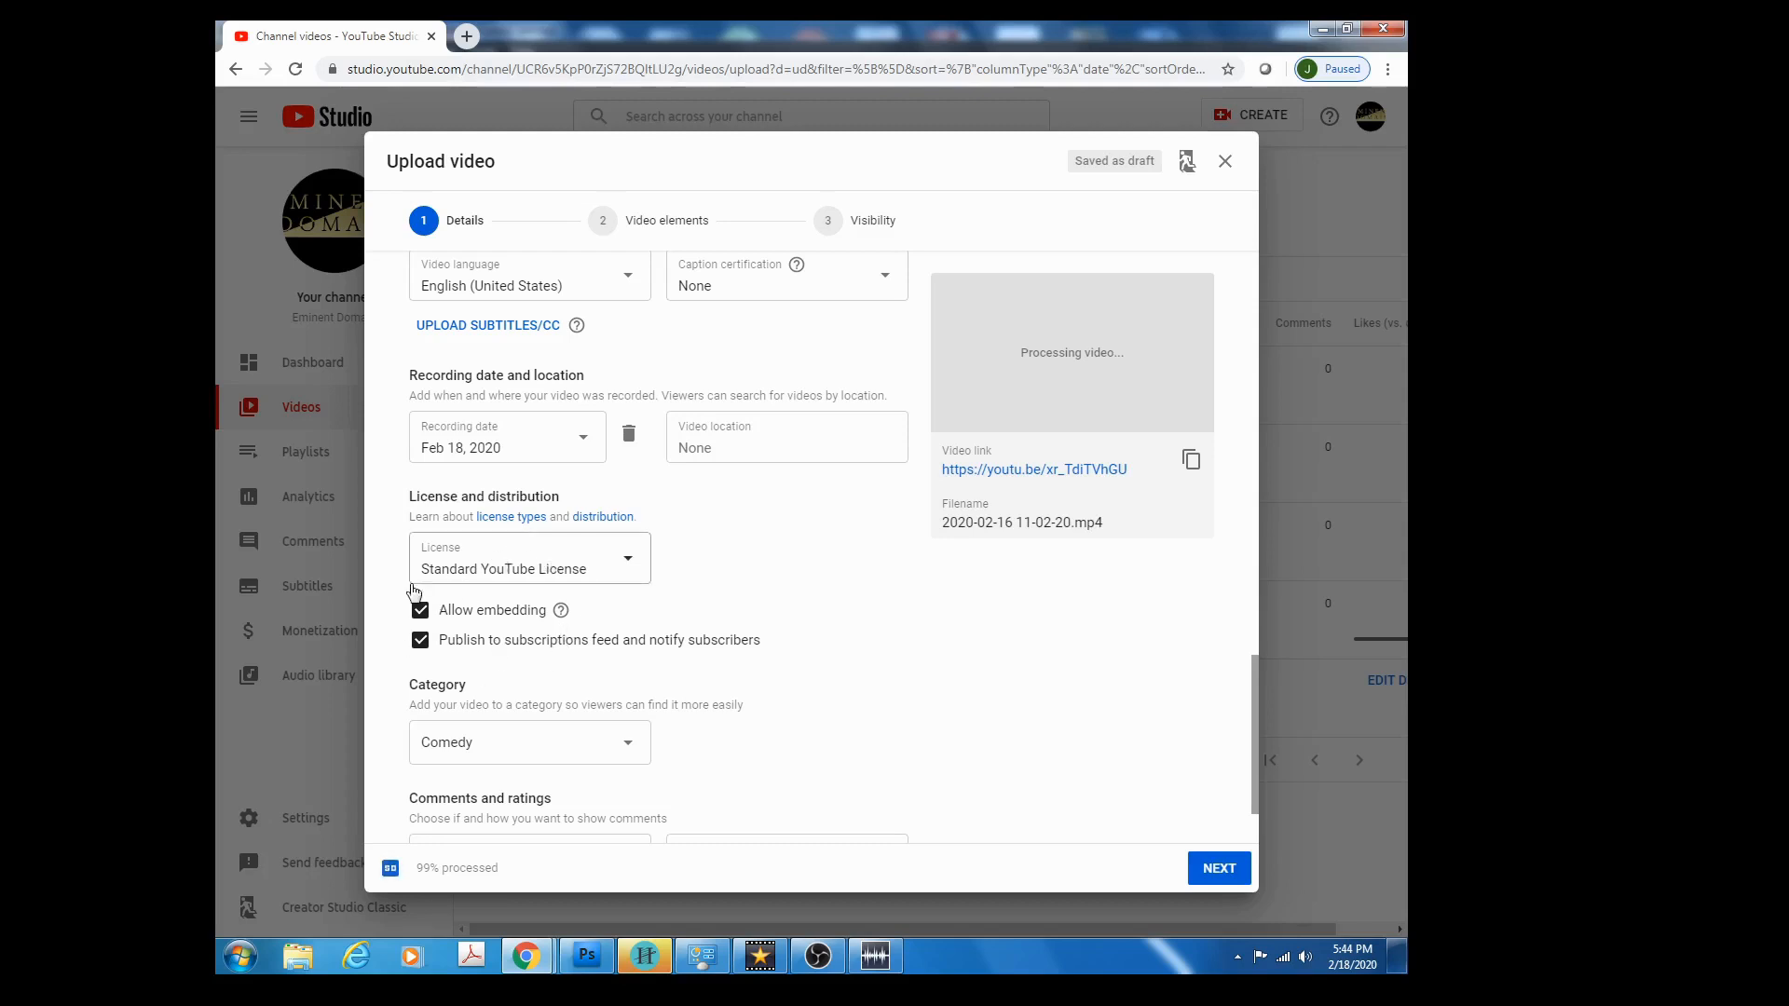
{"action": "left_click", "coordinate": [617, 562]}
{"action": "left_click", "coordinate": [619, 554]}
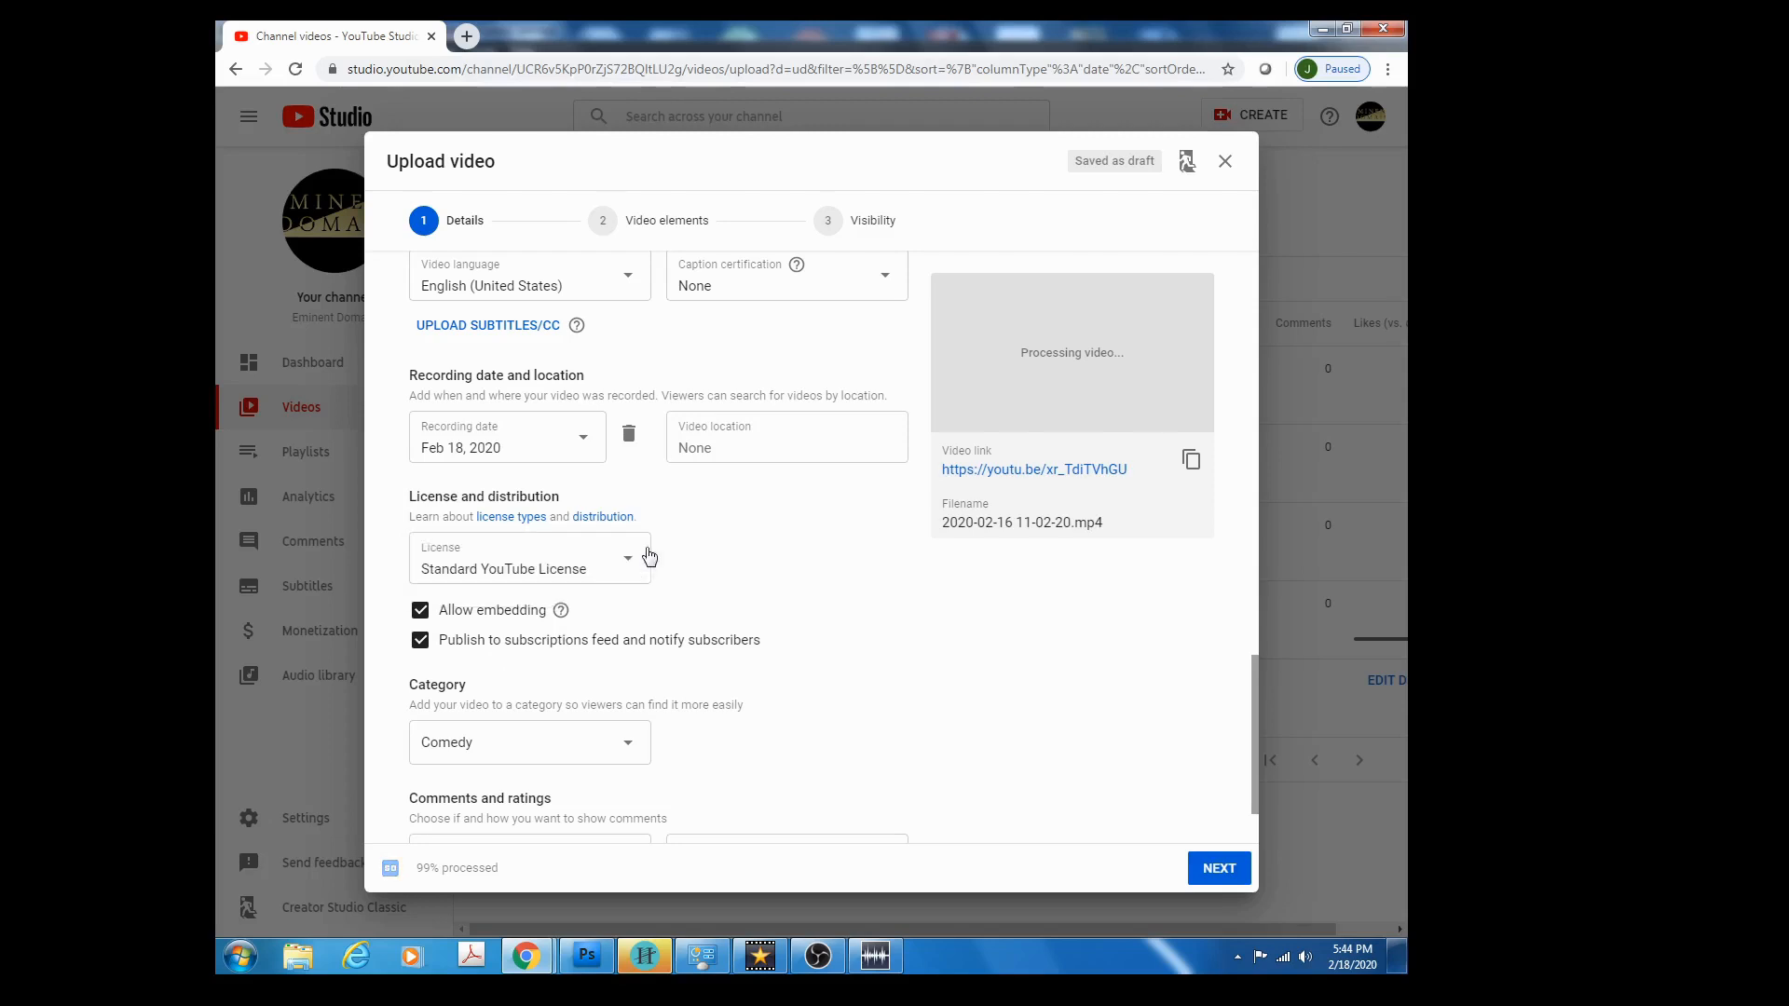
Set the video category to Howto & Style and proceed to the Video elements stage.
{"action": "scroll", "coordinate": [744, 598], "scroll_direction": "down", "scroll_amount": 2}
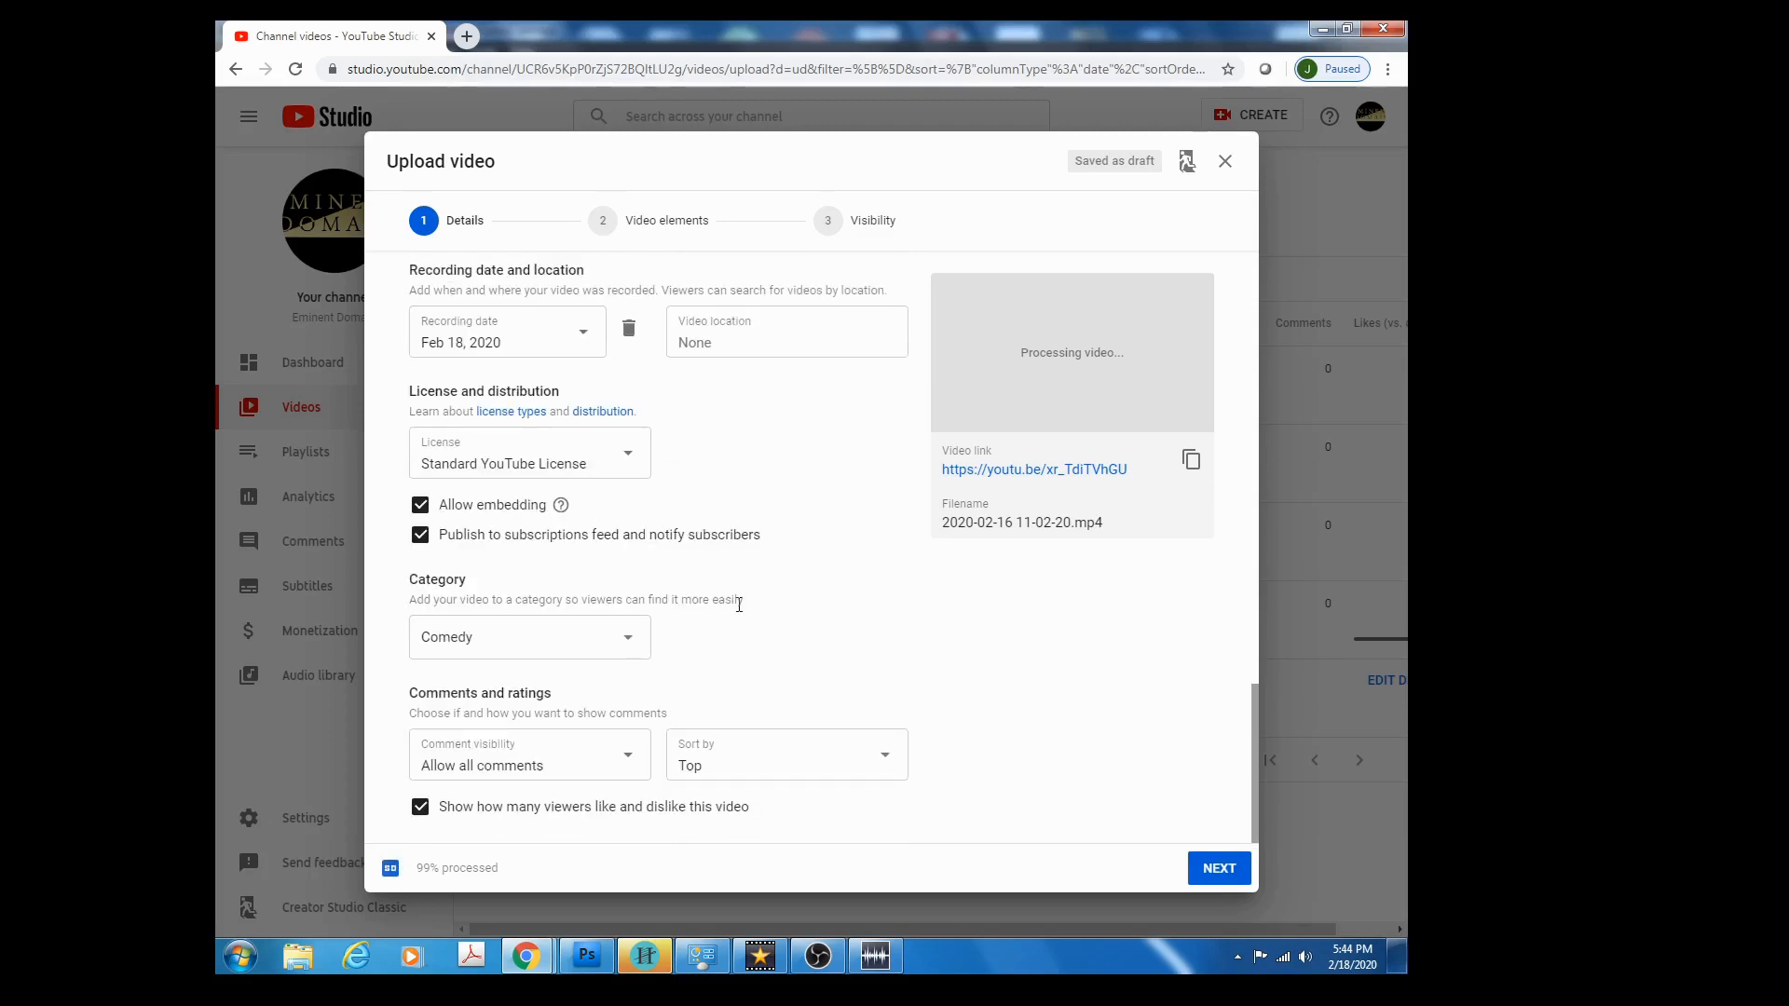
{"action": "left_click", "coordinate": [623, 642]}
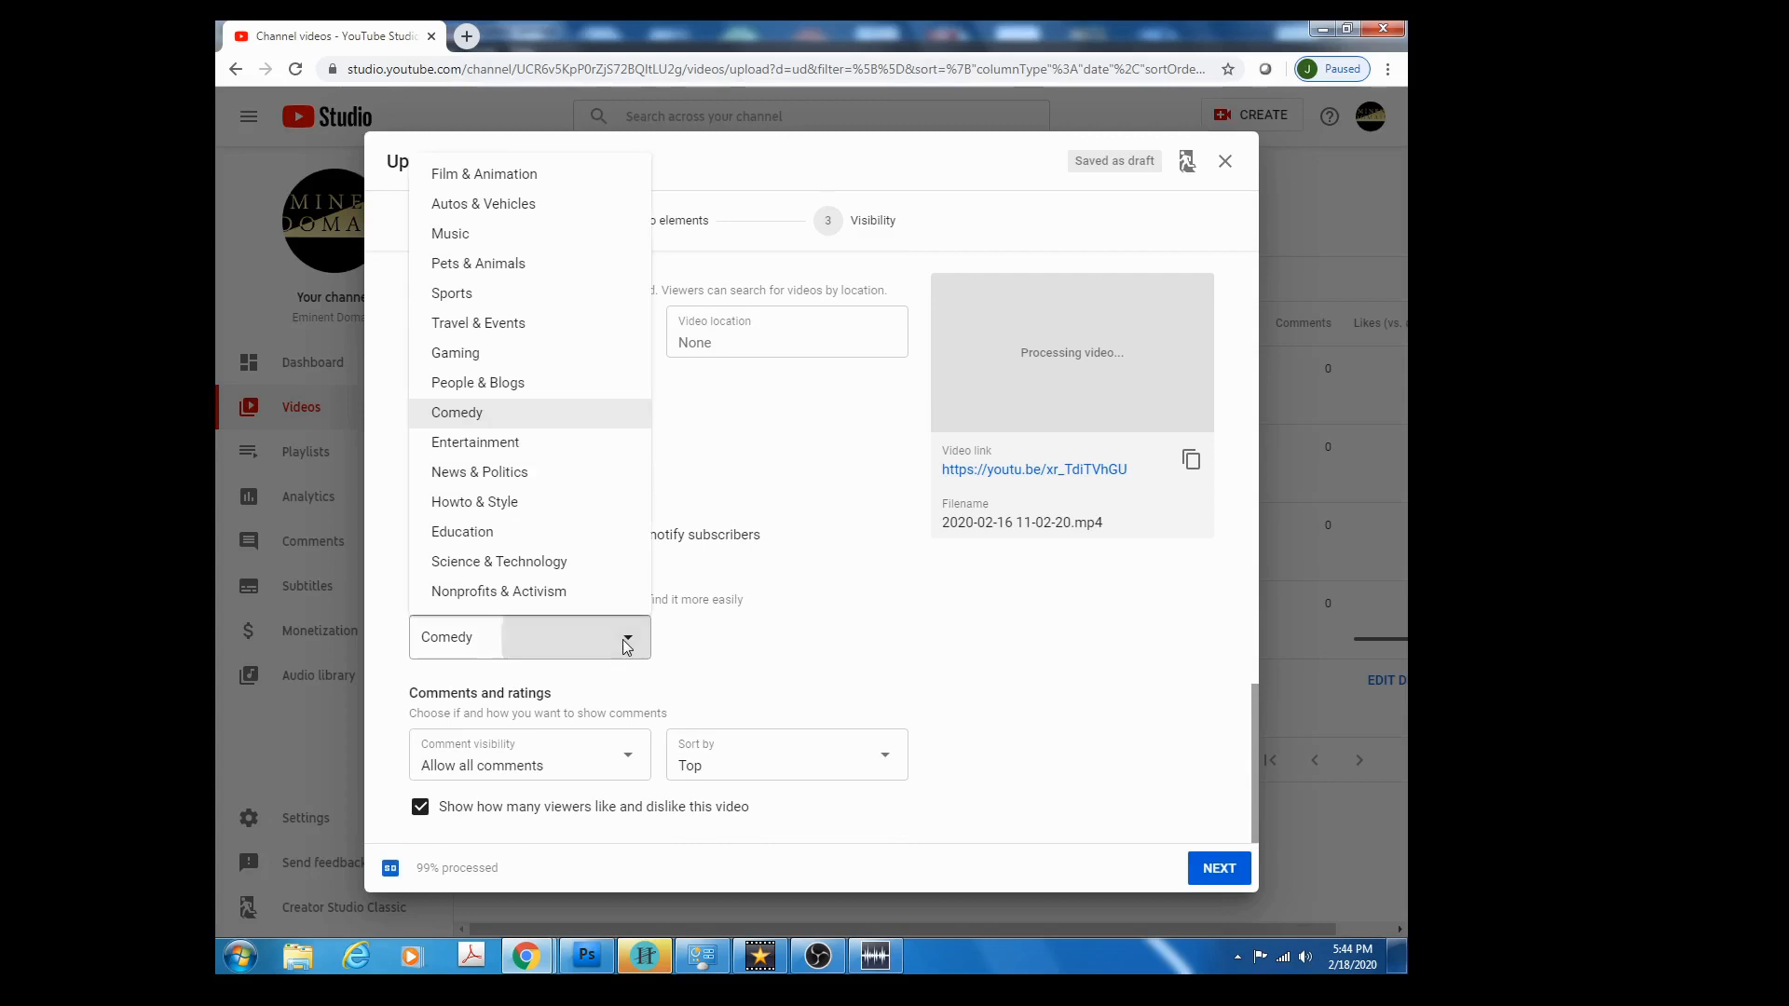
{"action": "left_click", "coordinate": [509, 505]}
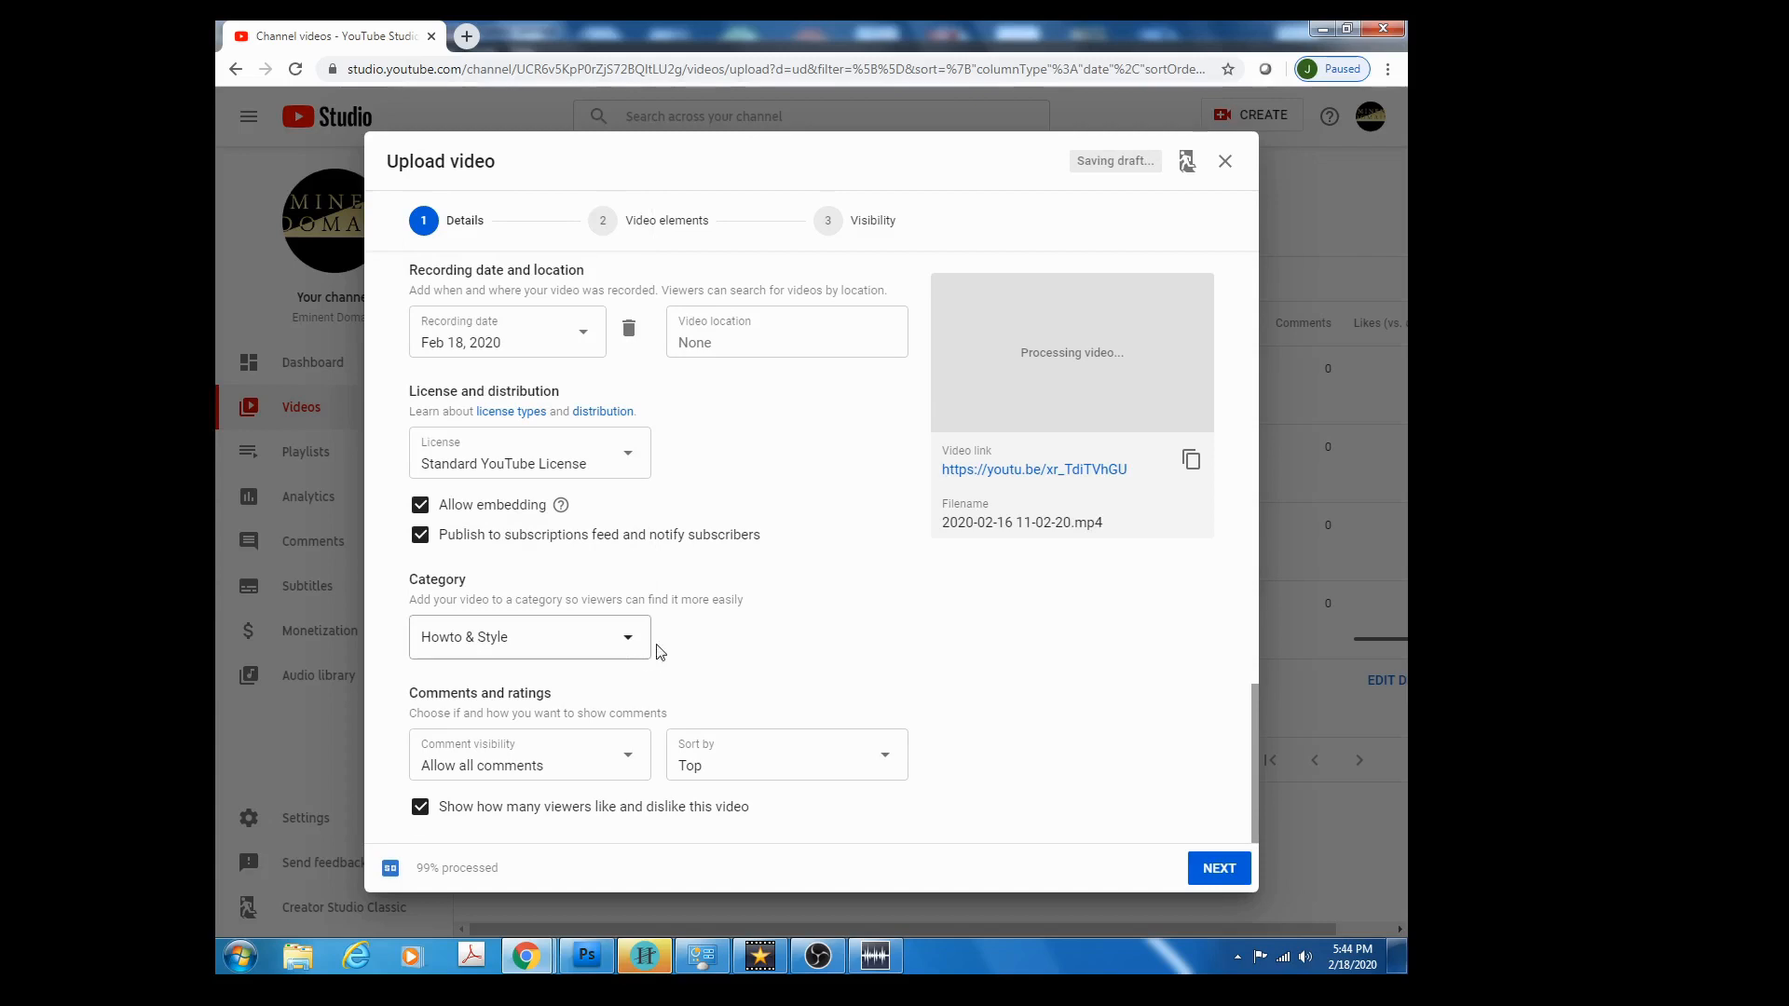
{"action": "left_click", "coordinate": [623, 642]}
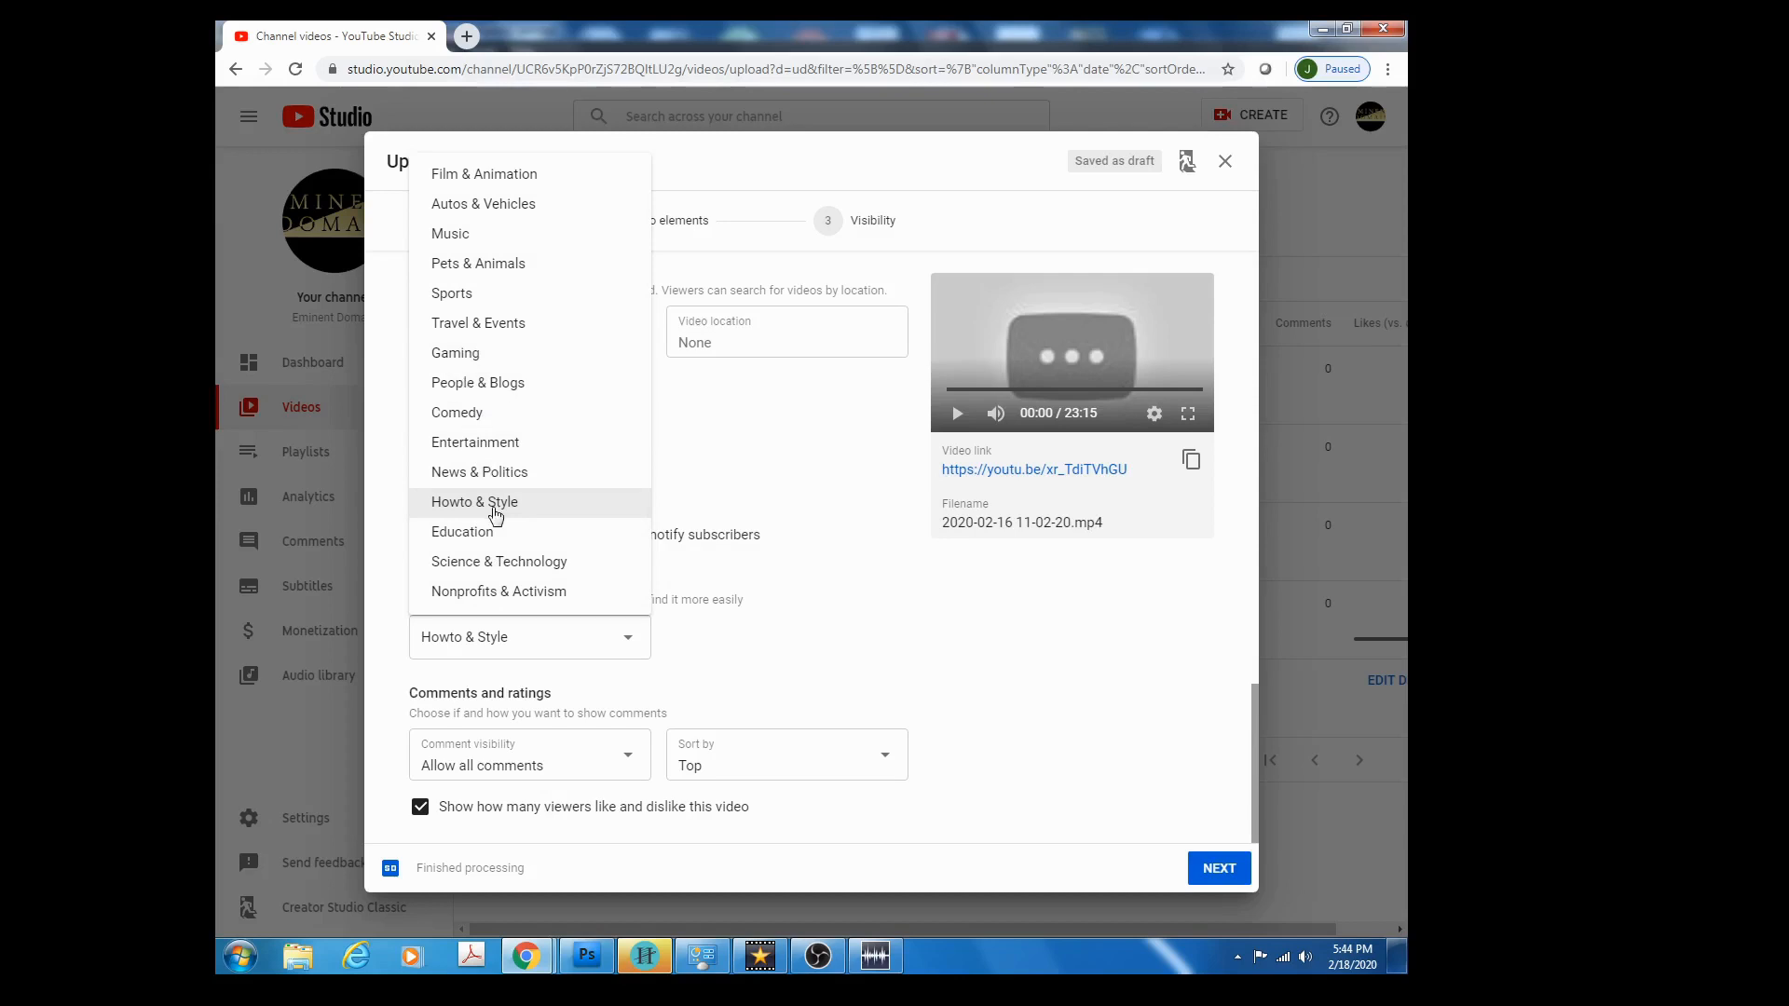
{"action": "left_click", "coordinate": [496, 507]}
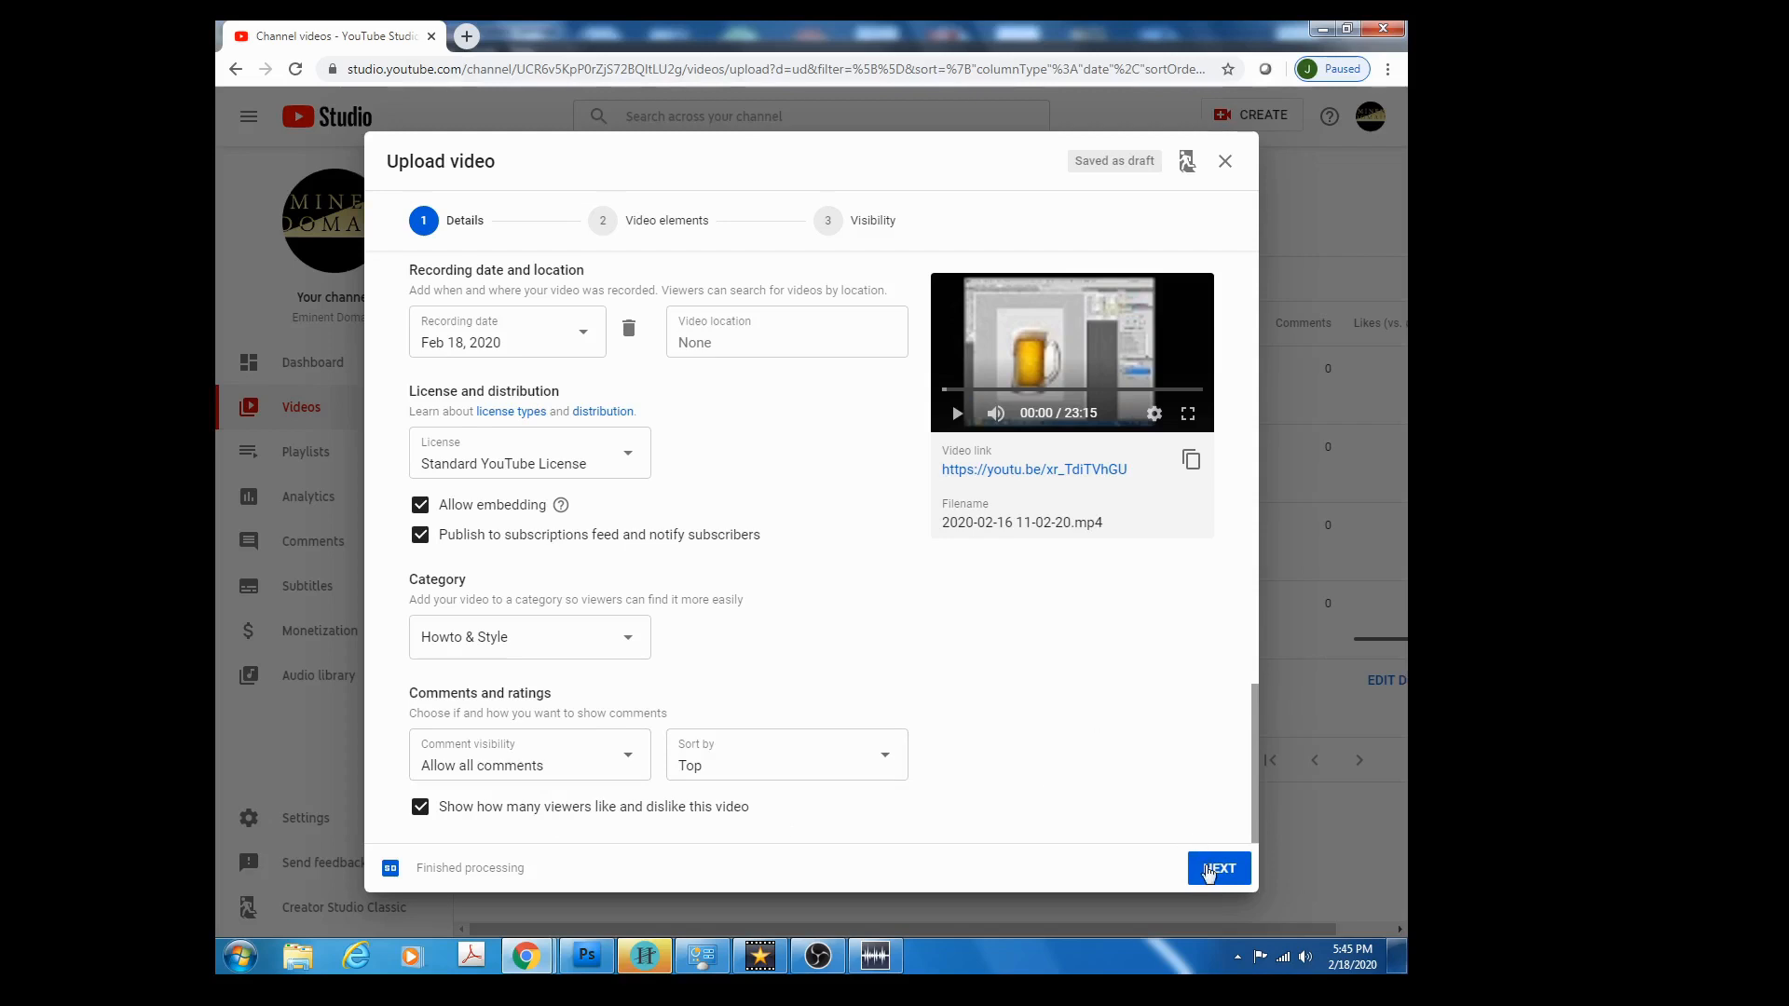
{"action": "left_click", "coordinate": [1209, 870]}
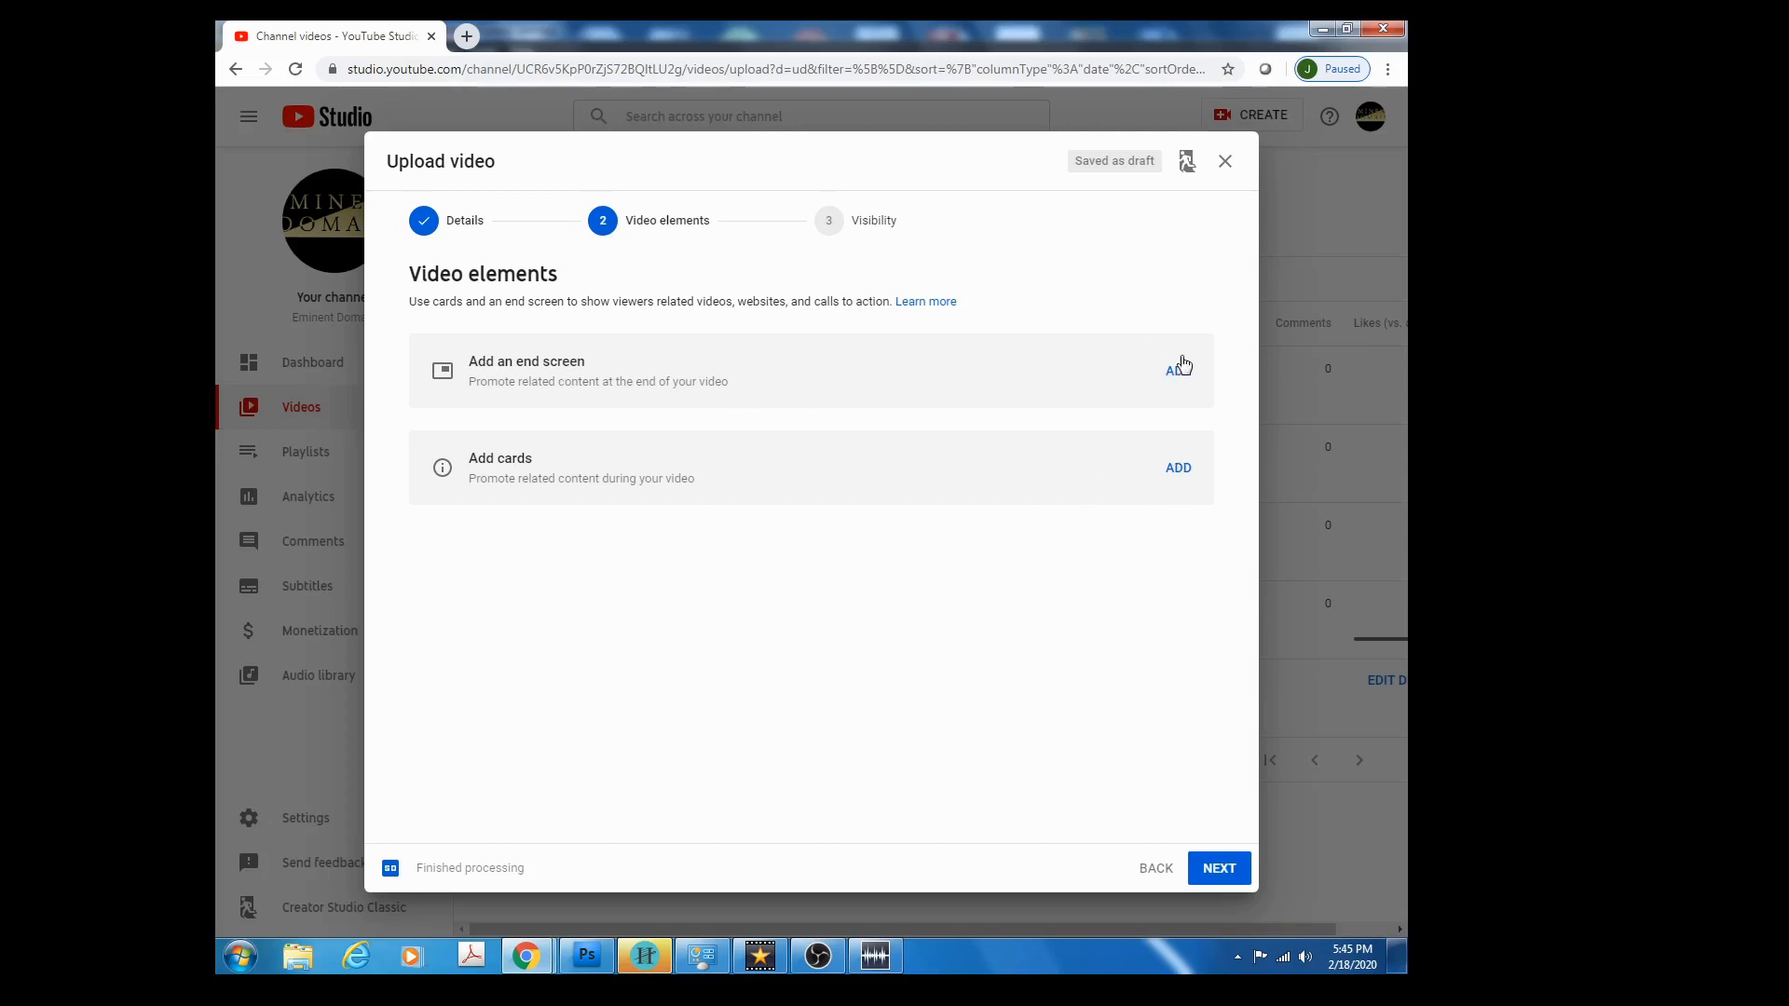
Open the end screen editor and review the available element types, including the requirements for the Link element.
{"action": "left_click", "coordinate": [1180, 373]}
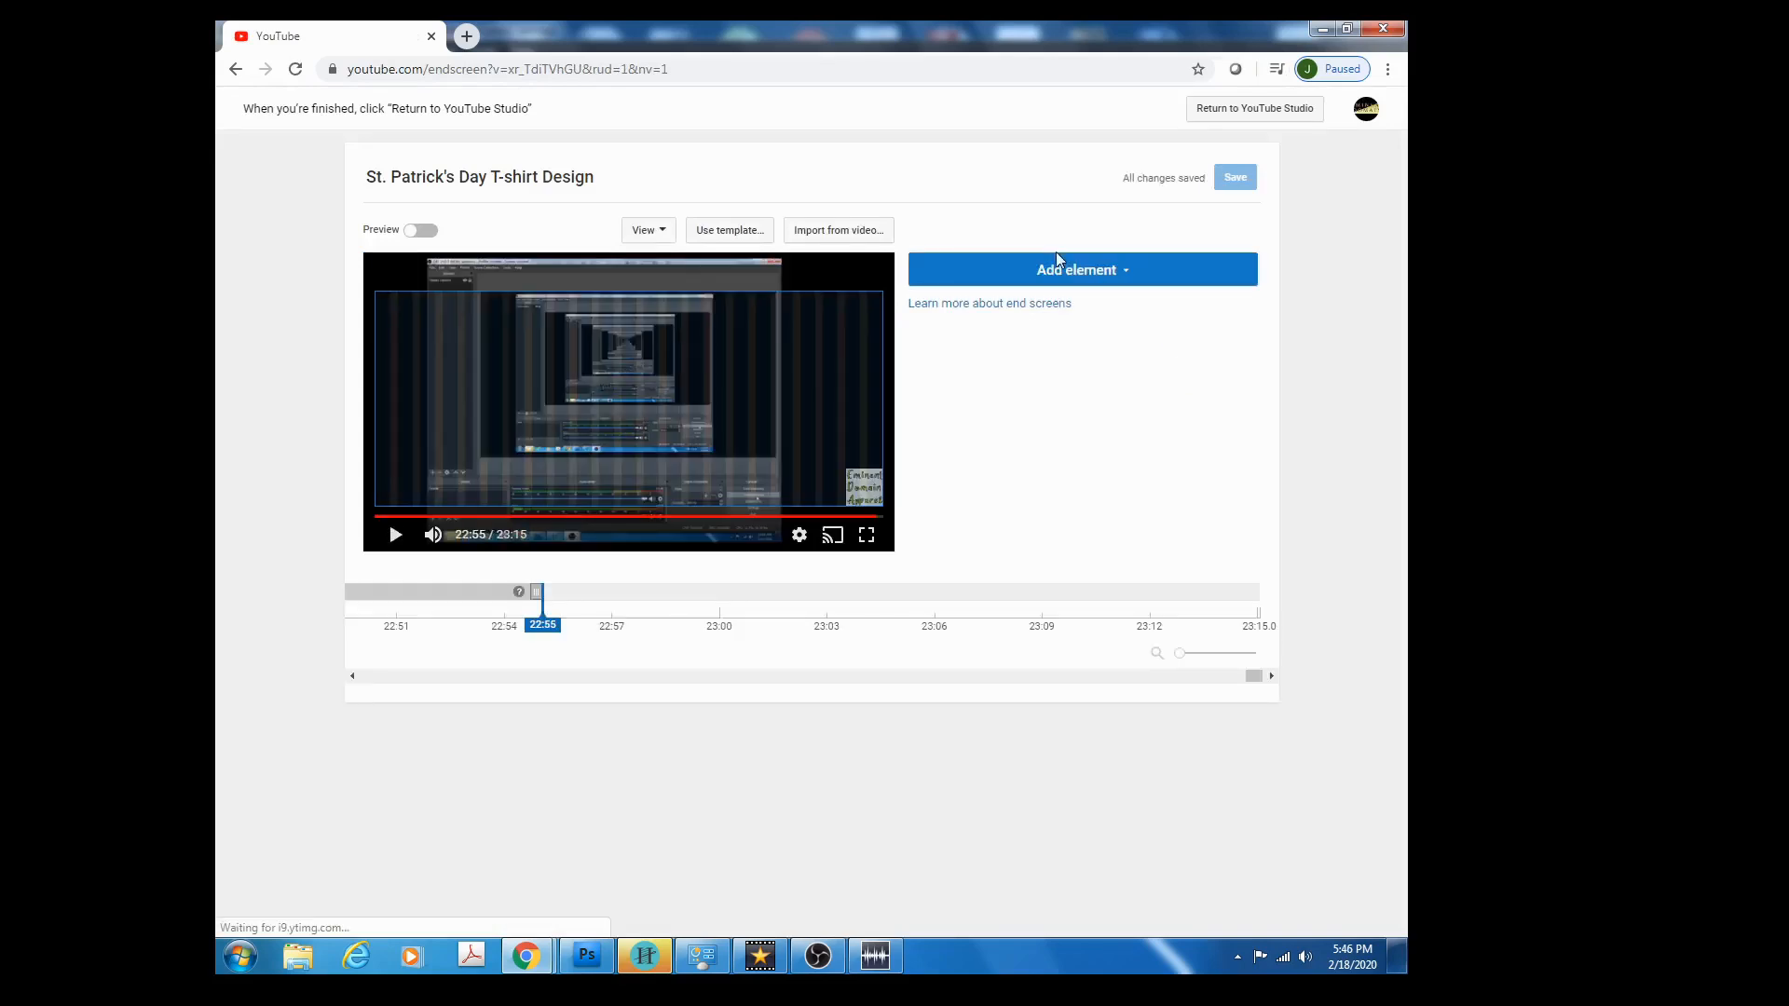
{"action": "left_click", "coordinate": [1119, 279]}
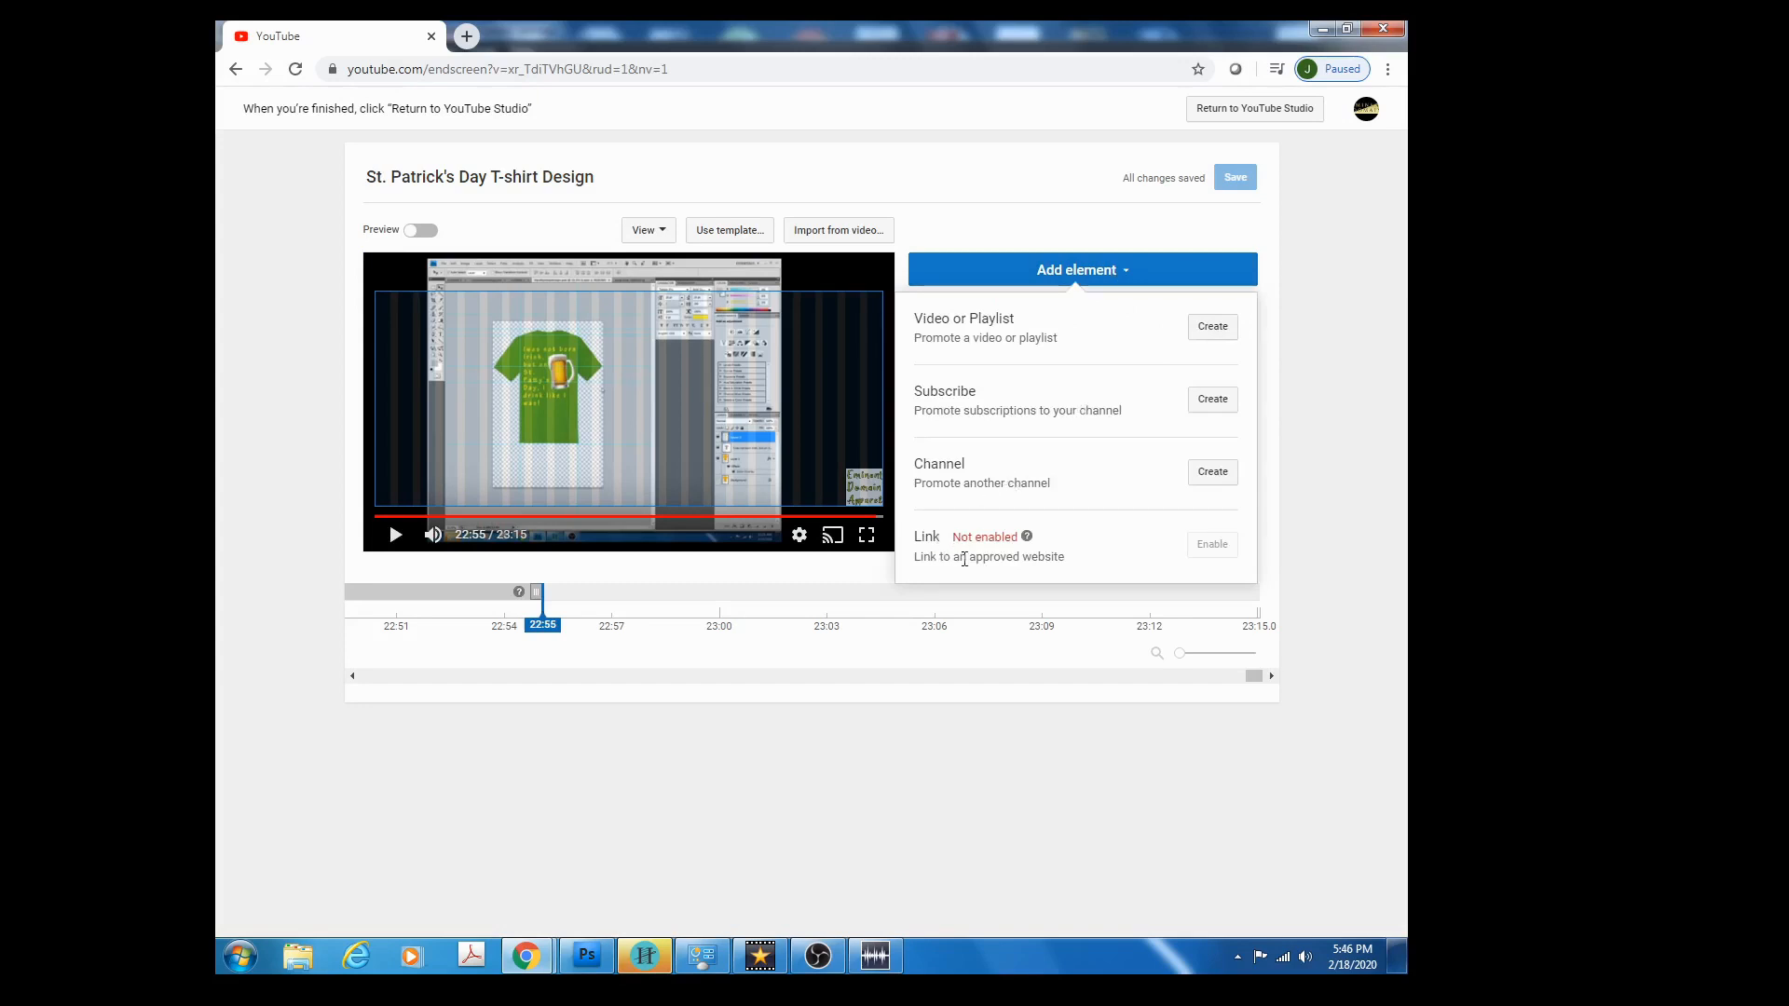
{"action": "left_click", "coordinate": [1026, 537]}
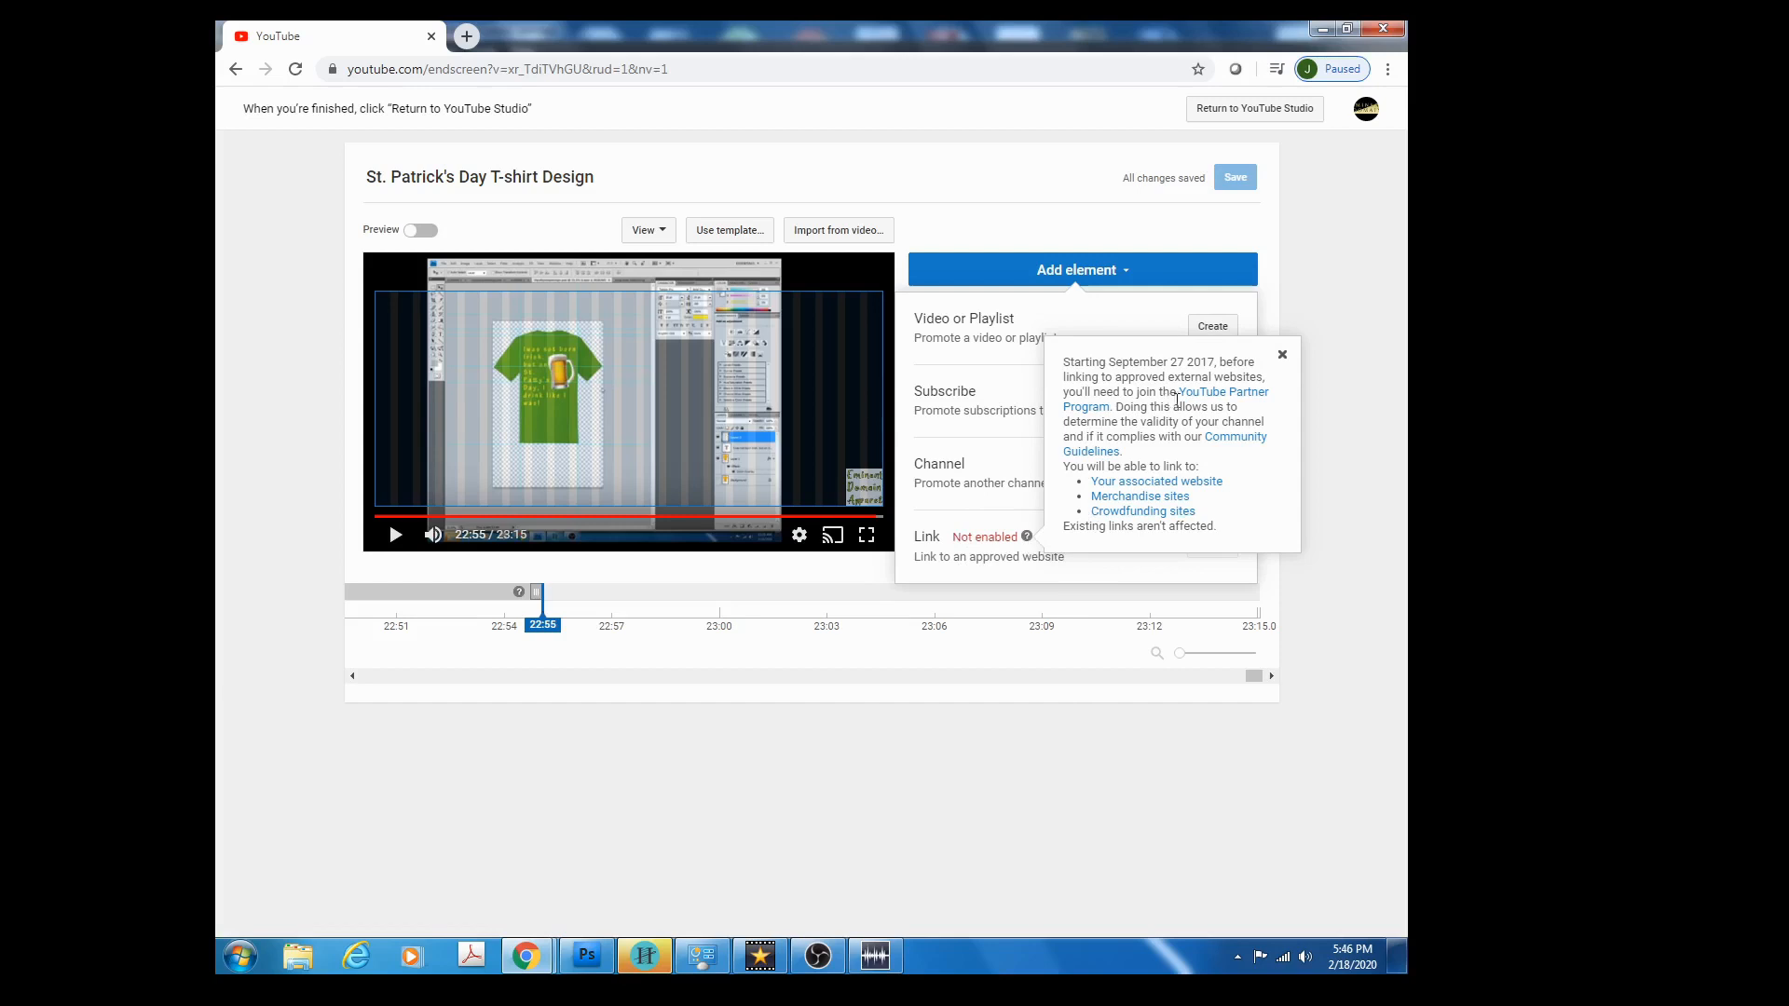
{"action": "left_click", "coordinate": [1282, 357]}
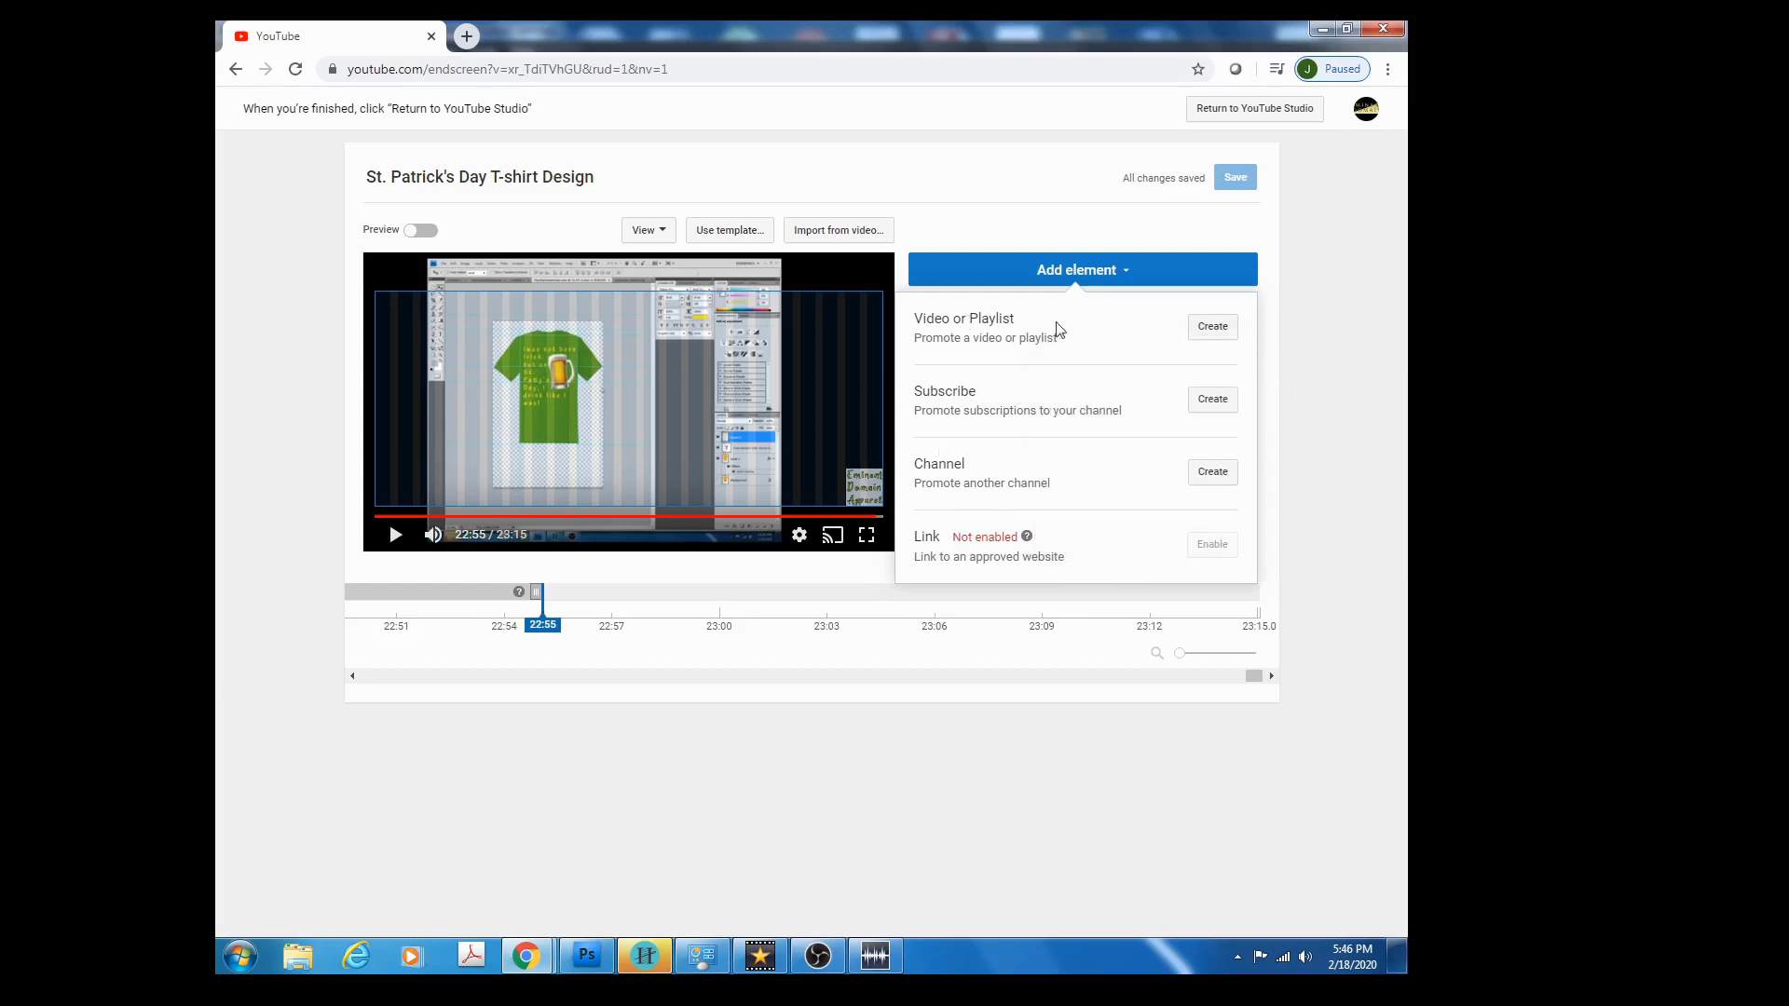
Add a Most recent upload element to the end screen and place it in the upper-right corner of the video frame.
{"action": "left_click", "coordinate": [1212, 327]}
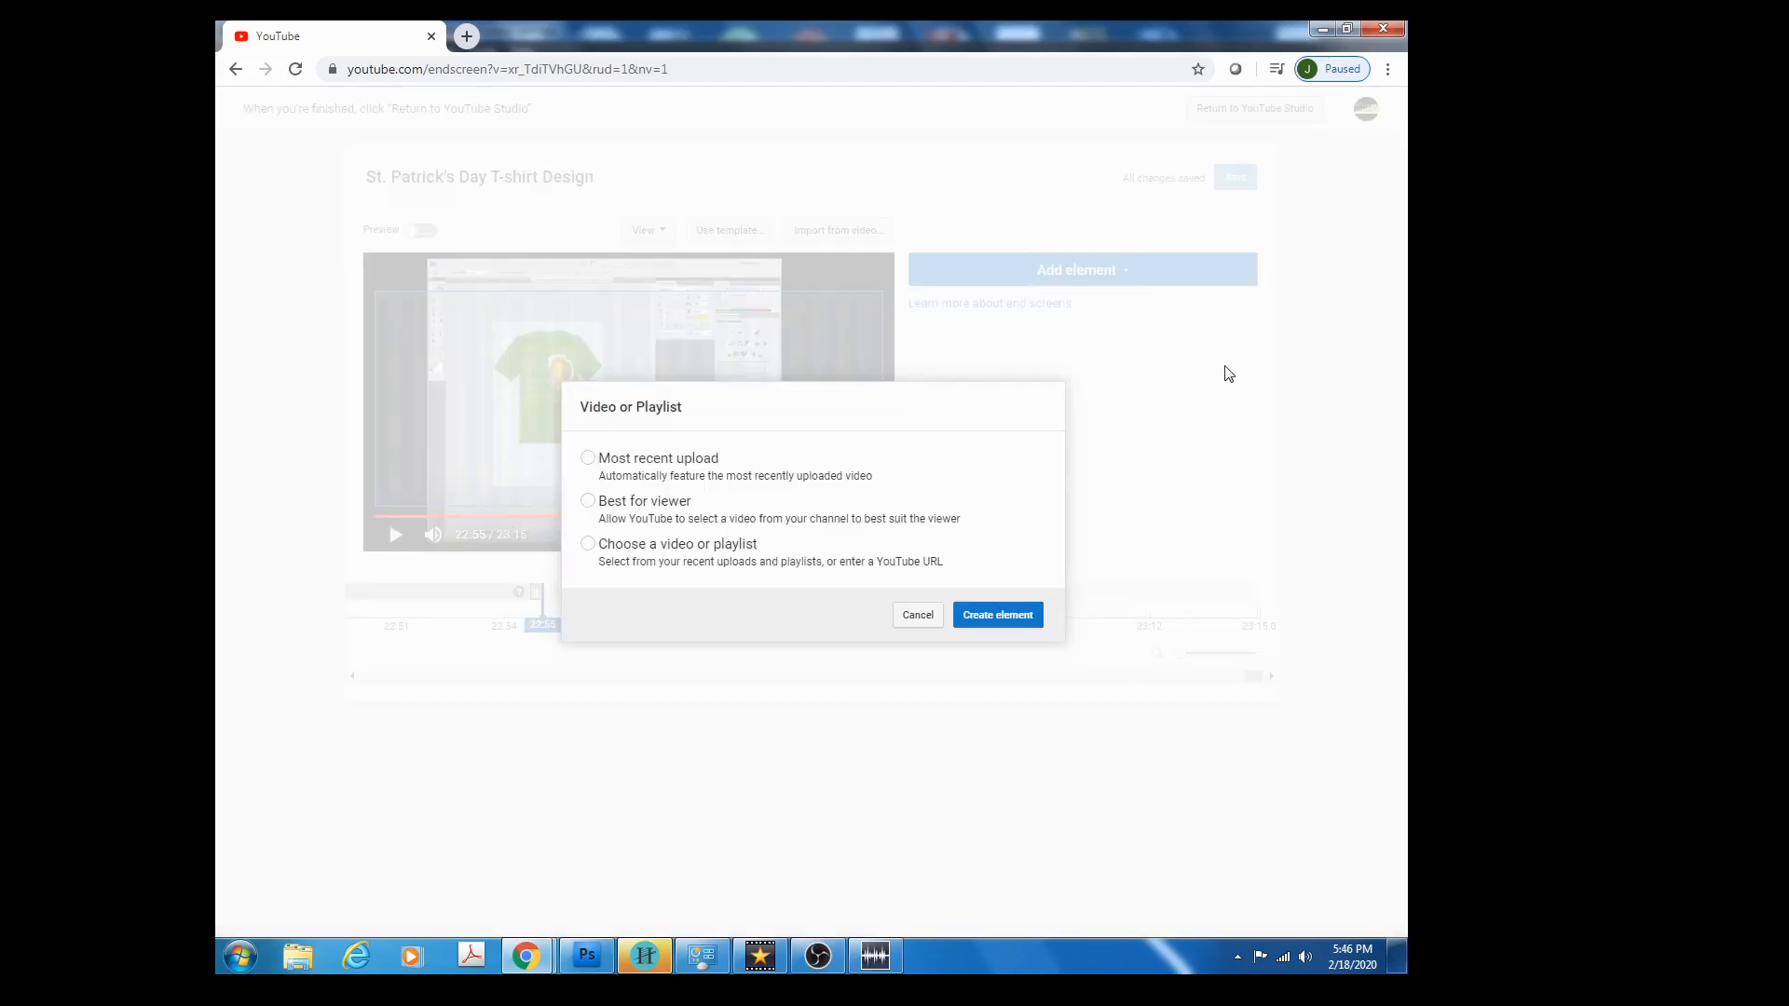
{"action": "left_click", "coordinate": [588, 458]}
{"action": "left_click", "coordinate": [997, 615]}
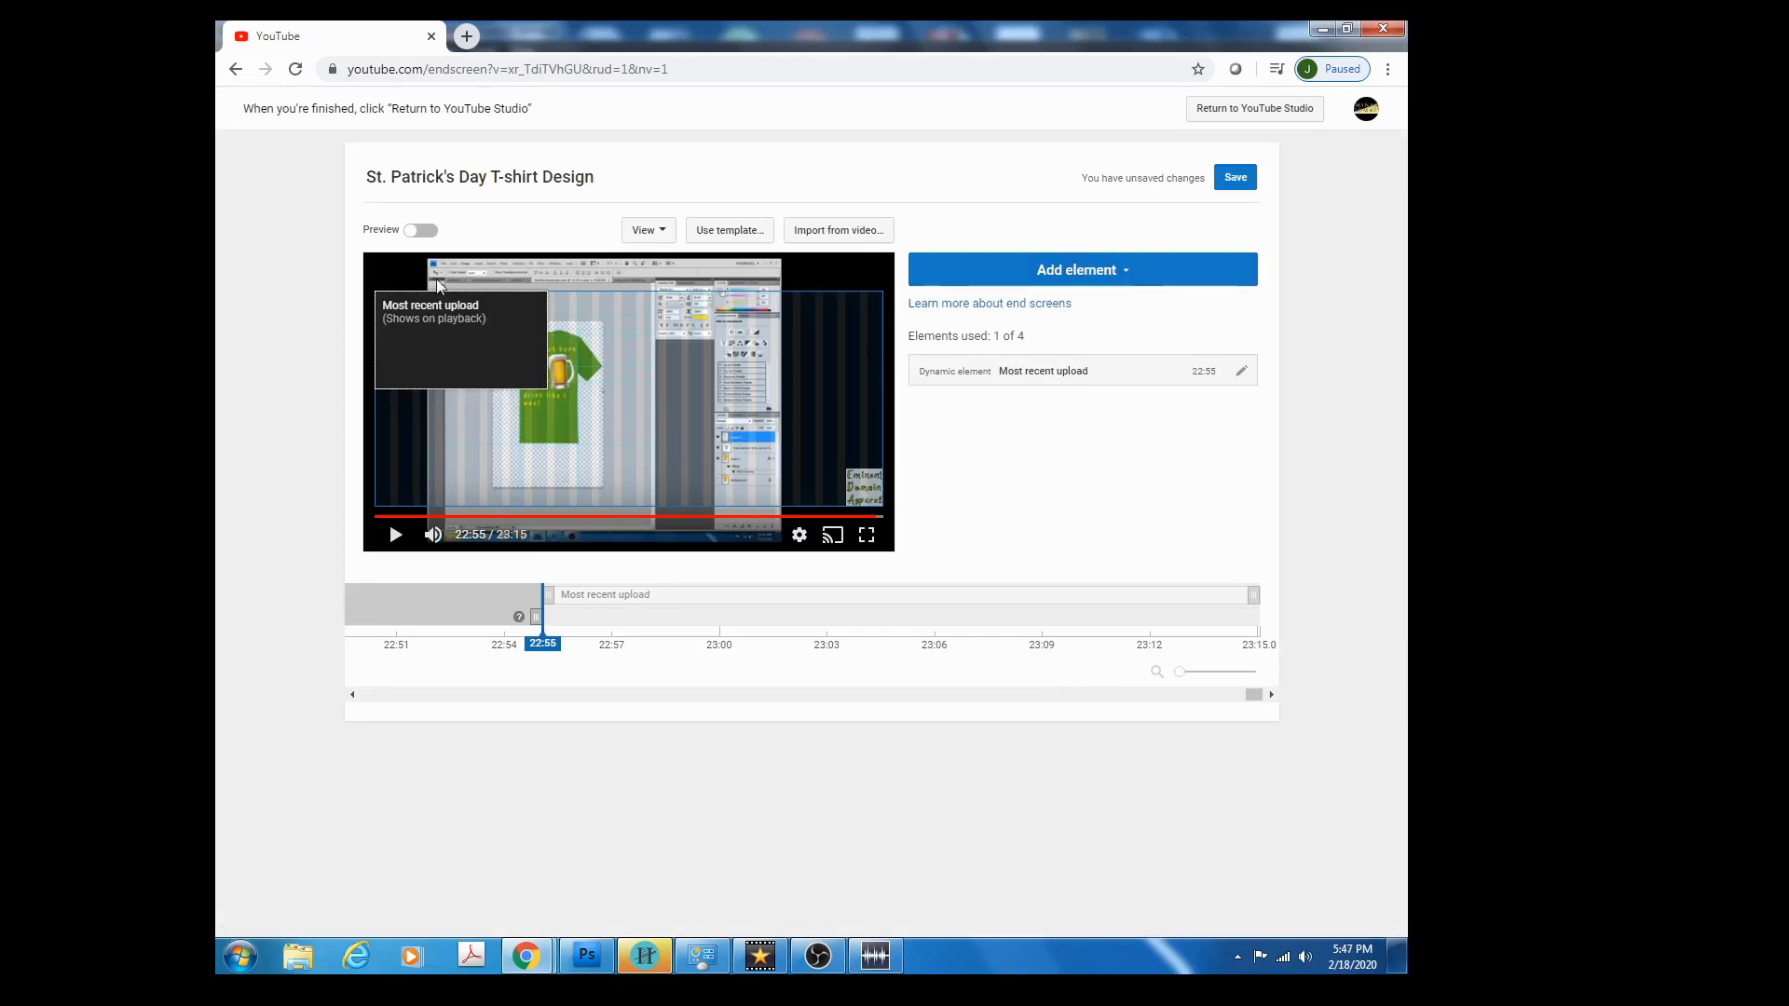
{"action": "left_click_drag", "start_coordinate": [445, 339], "coordinate": [812, 374]}
Add a Subscribe element in the upper-left corner of the video frame, save the end screen and return to the upload.
{"action": "left_click", "coordinate": [1074, 272]}
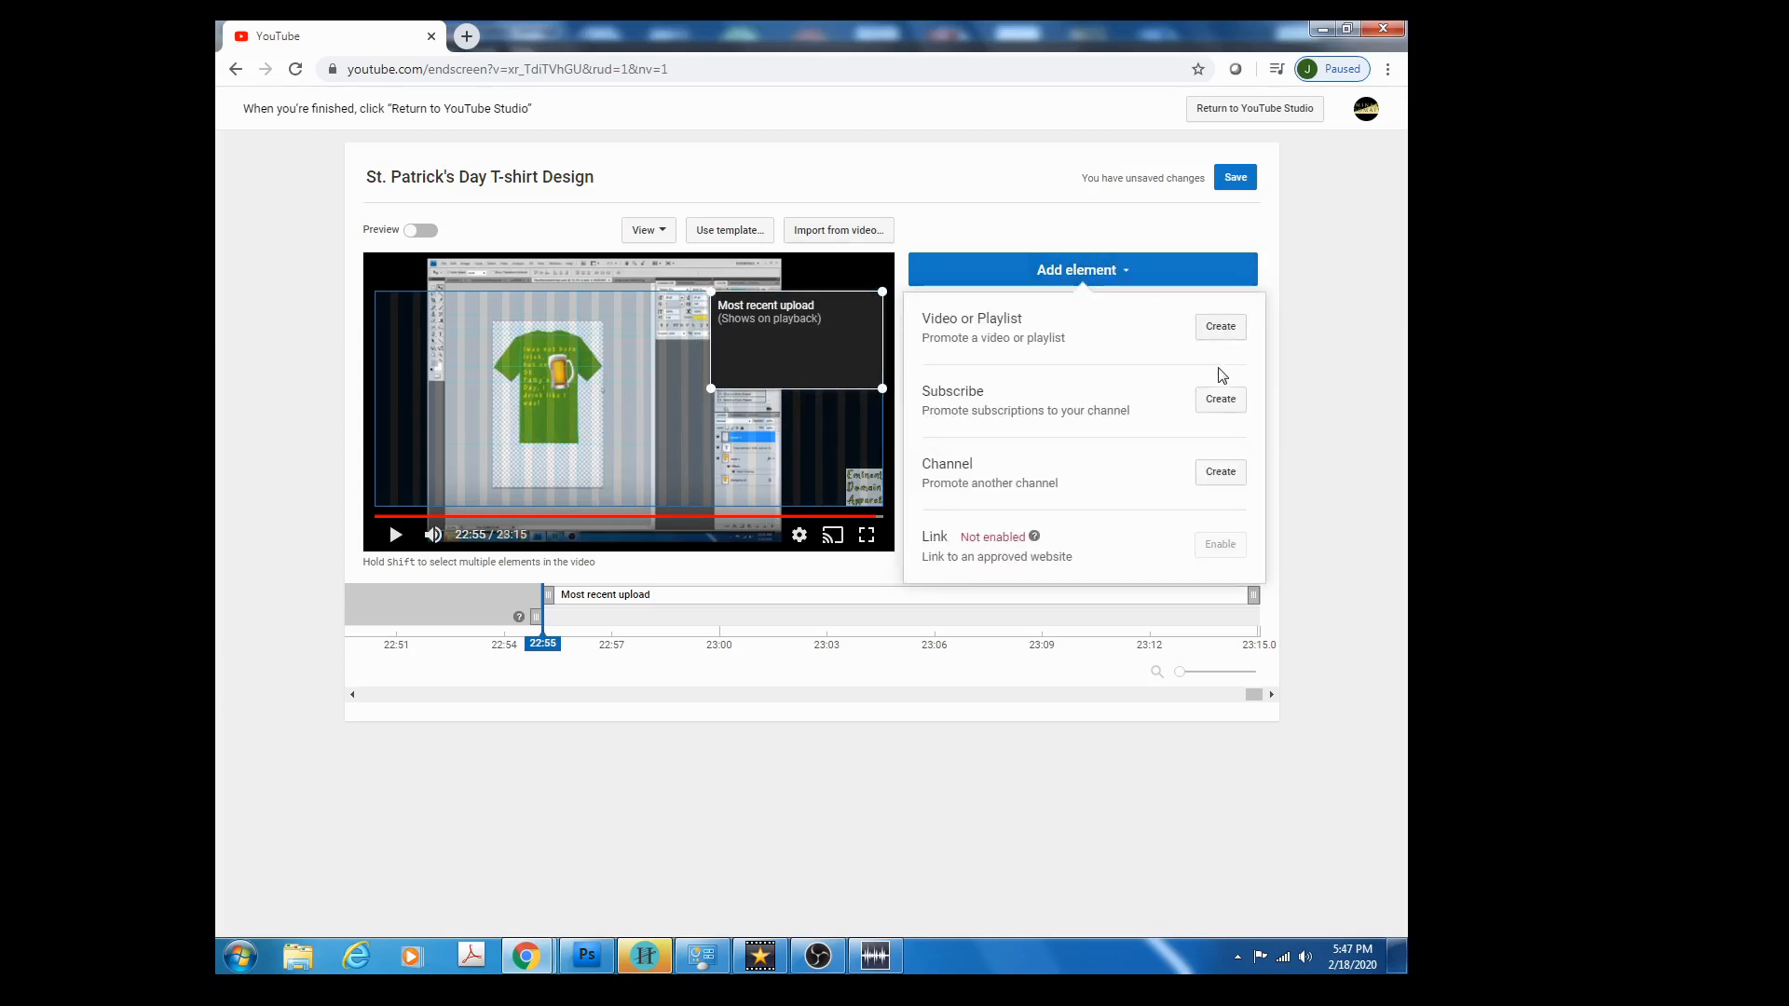
{"action": "left_click", "coordinate": [1219, 400]}
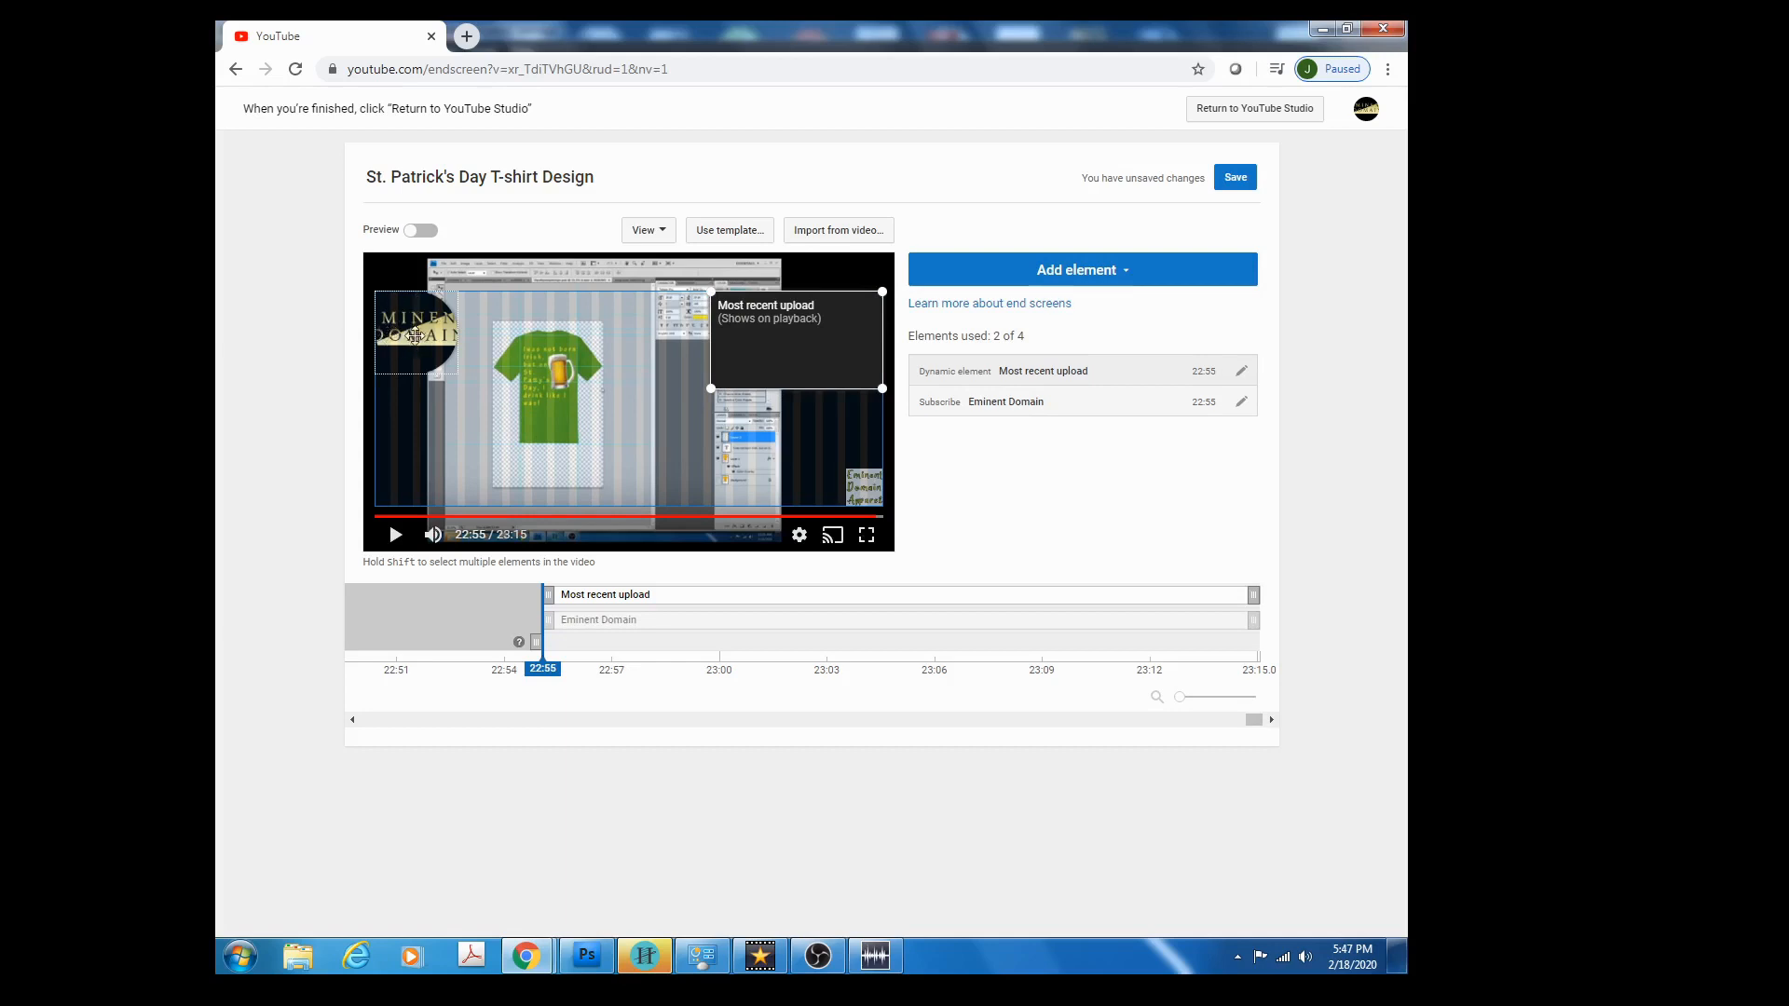
{"action": "left_click_drag", "start_coordinate": [423, 317], "coordinate": [380, 297]}
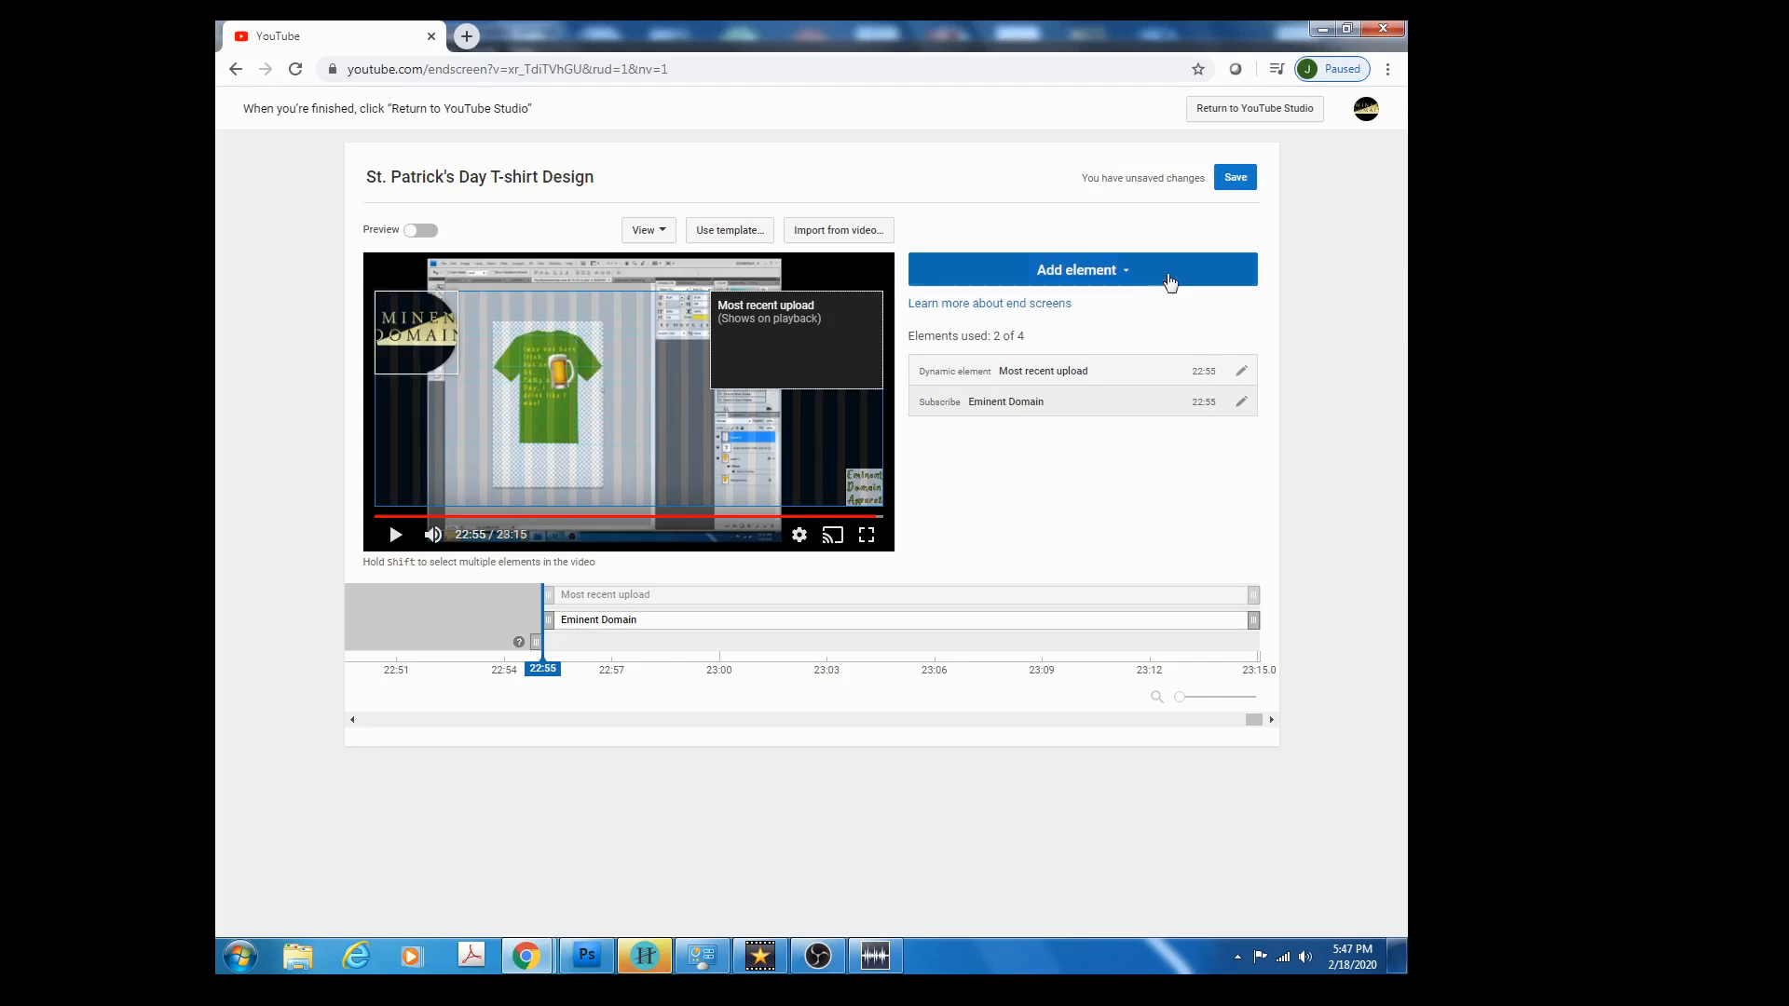
{"action": "left_click", "coordinate": [1231, 179]}
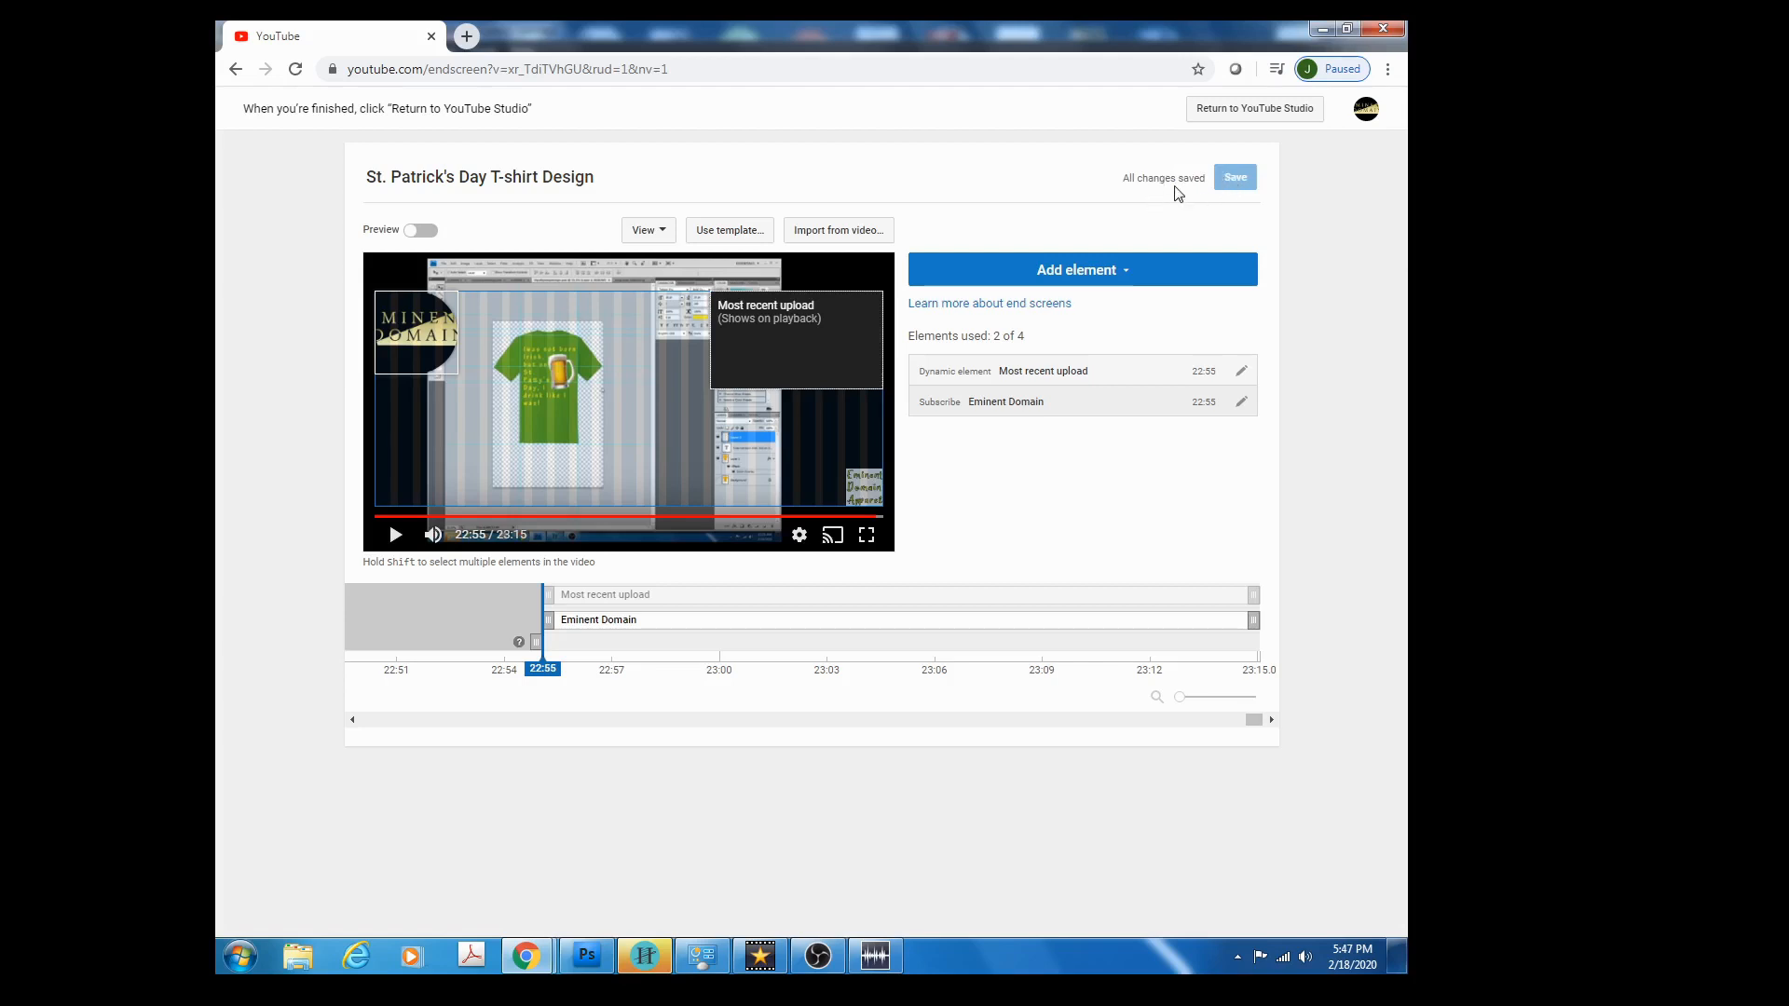
{"action": "left_click", "coordinate": [1257, 116]}
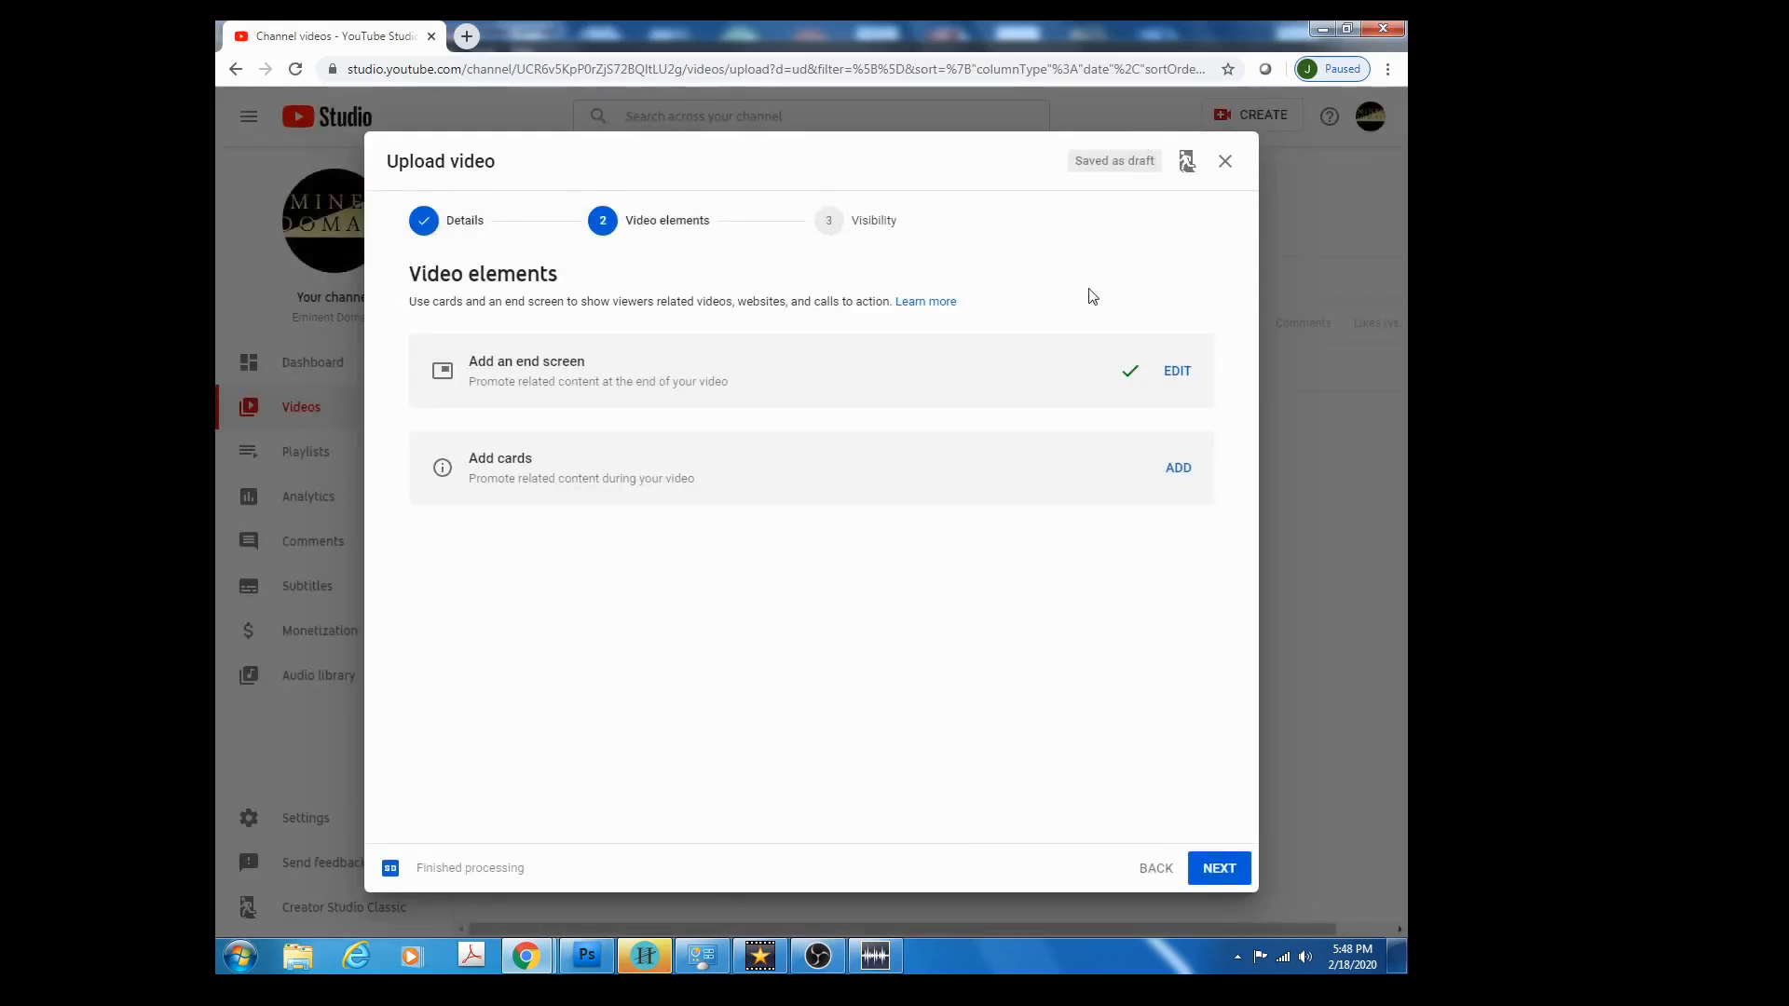
Set the video's visibility to Private and complete the upload.
{"action": "left_click", "coordinate": [1245, 870]}
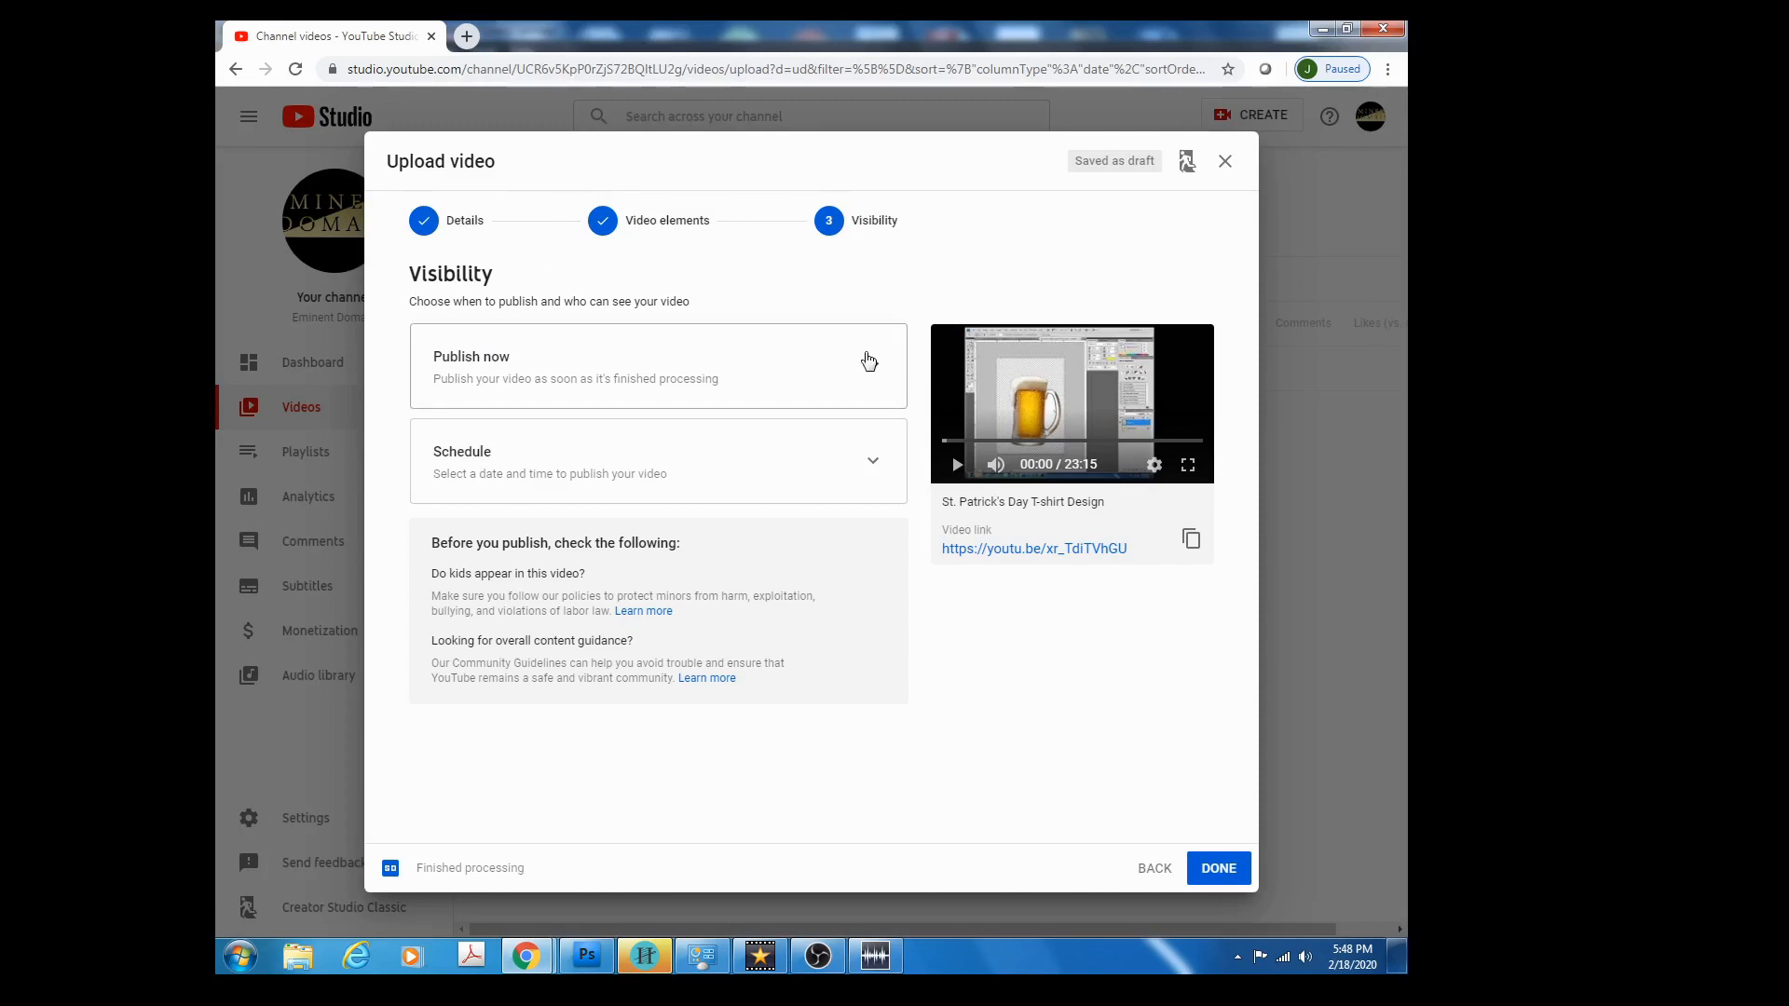
{"action": "left_click", "coordinate": [868, 366]}
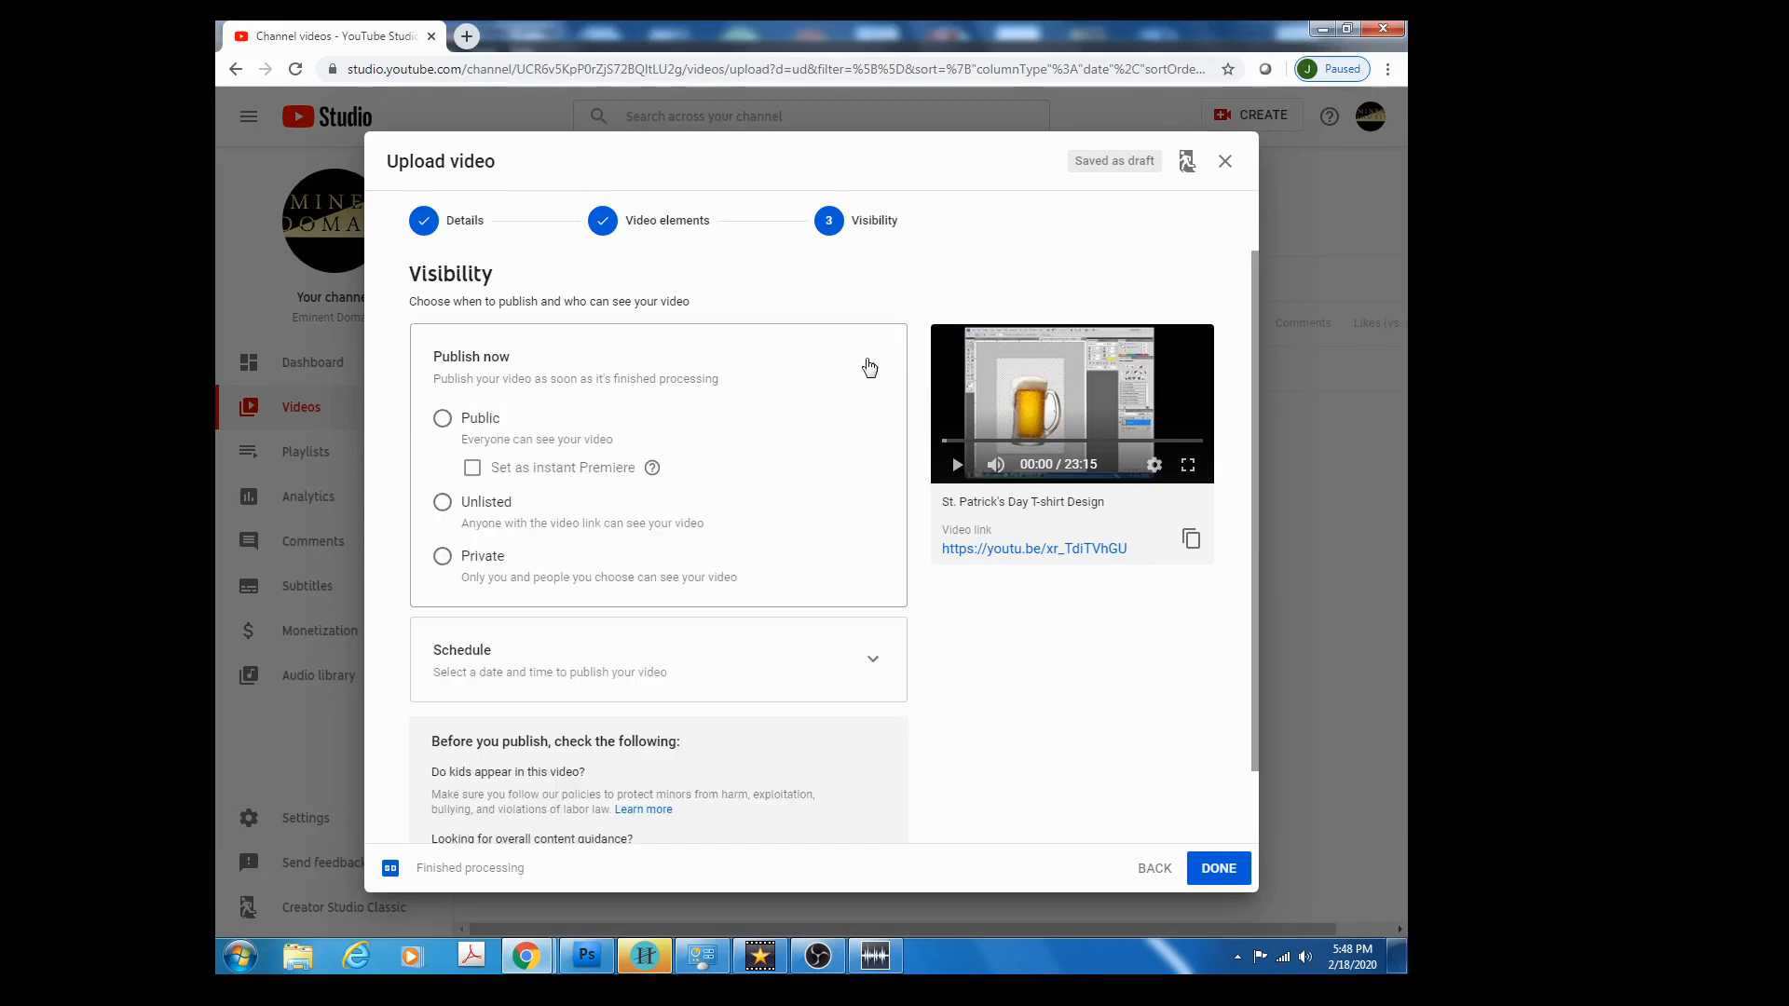
{"action": "left_click", "coordinate": [443, 556]}
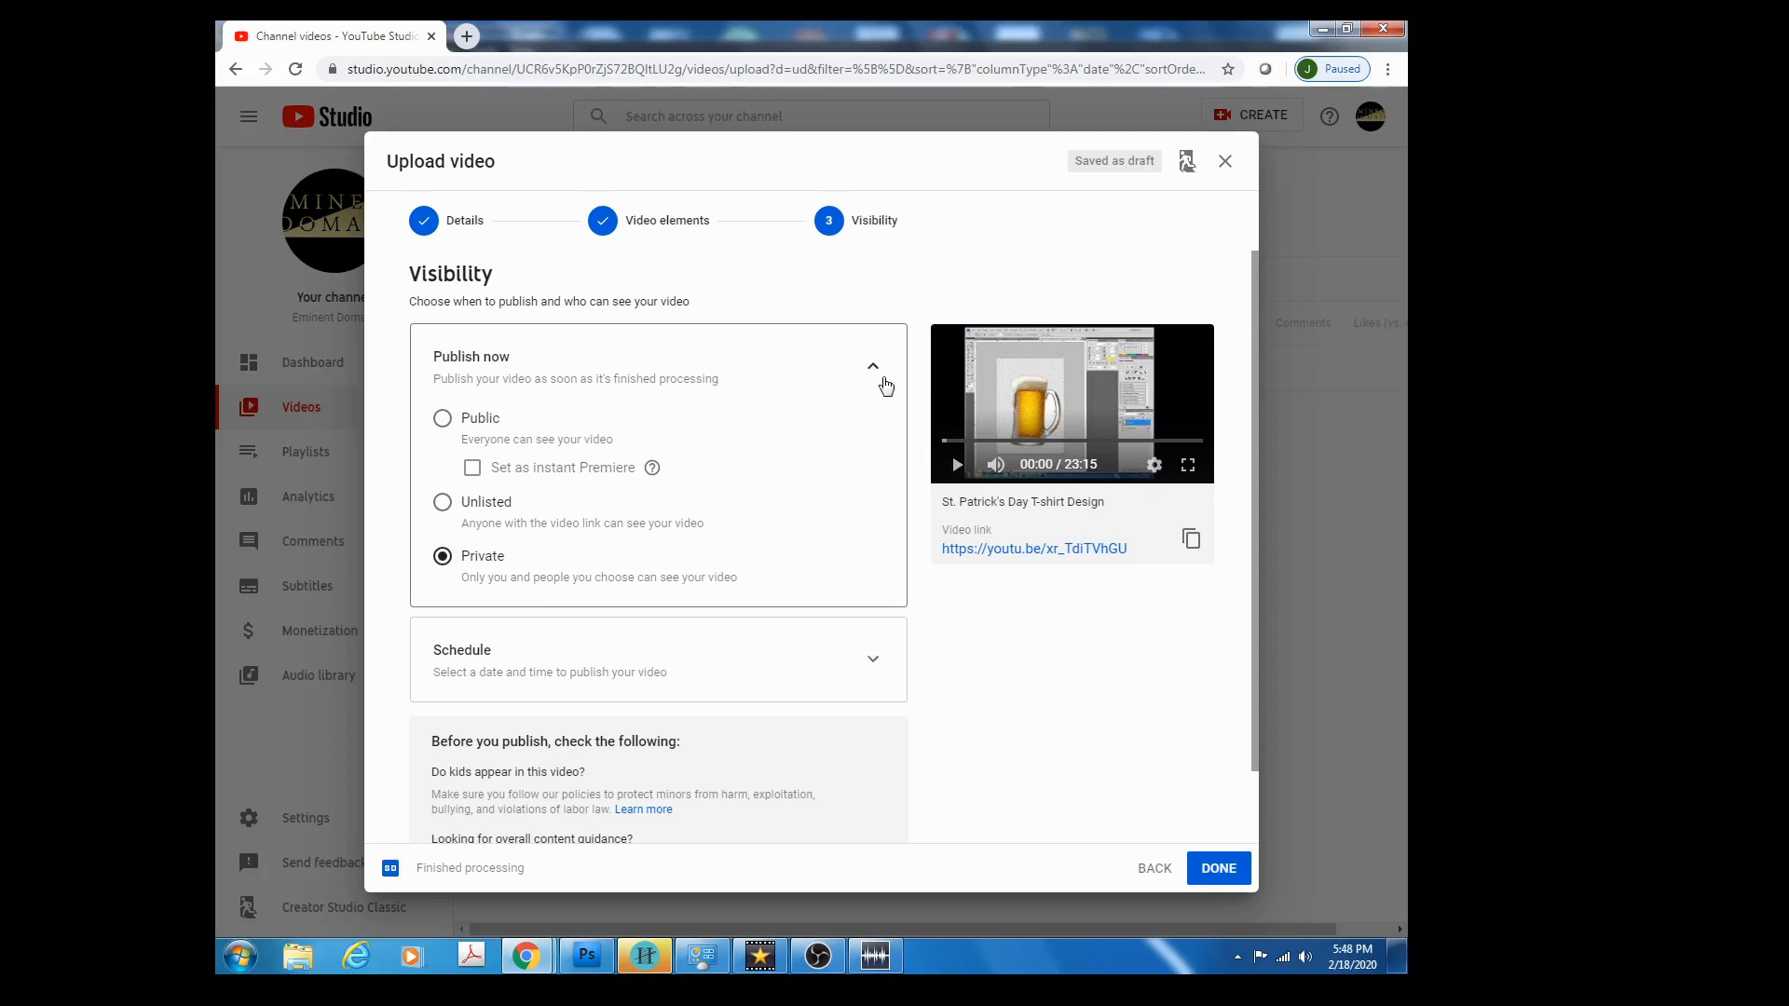
{"action": "left_click", "coordinate": [873, 367]}
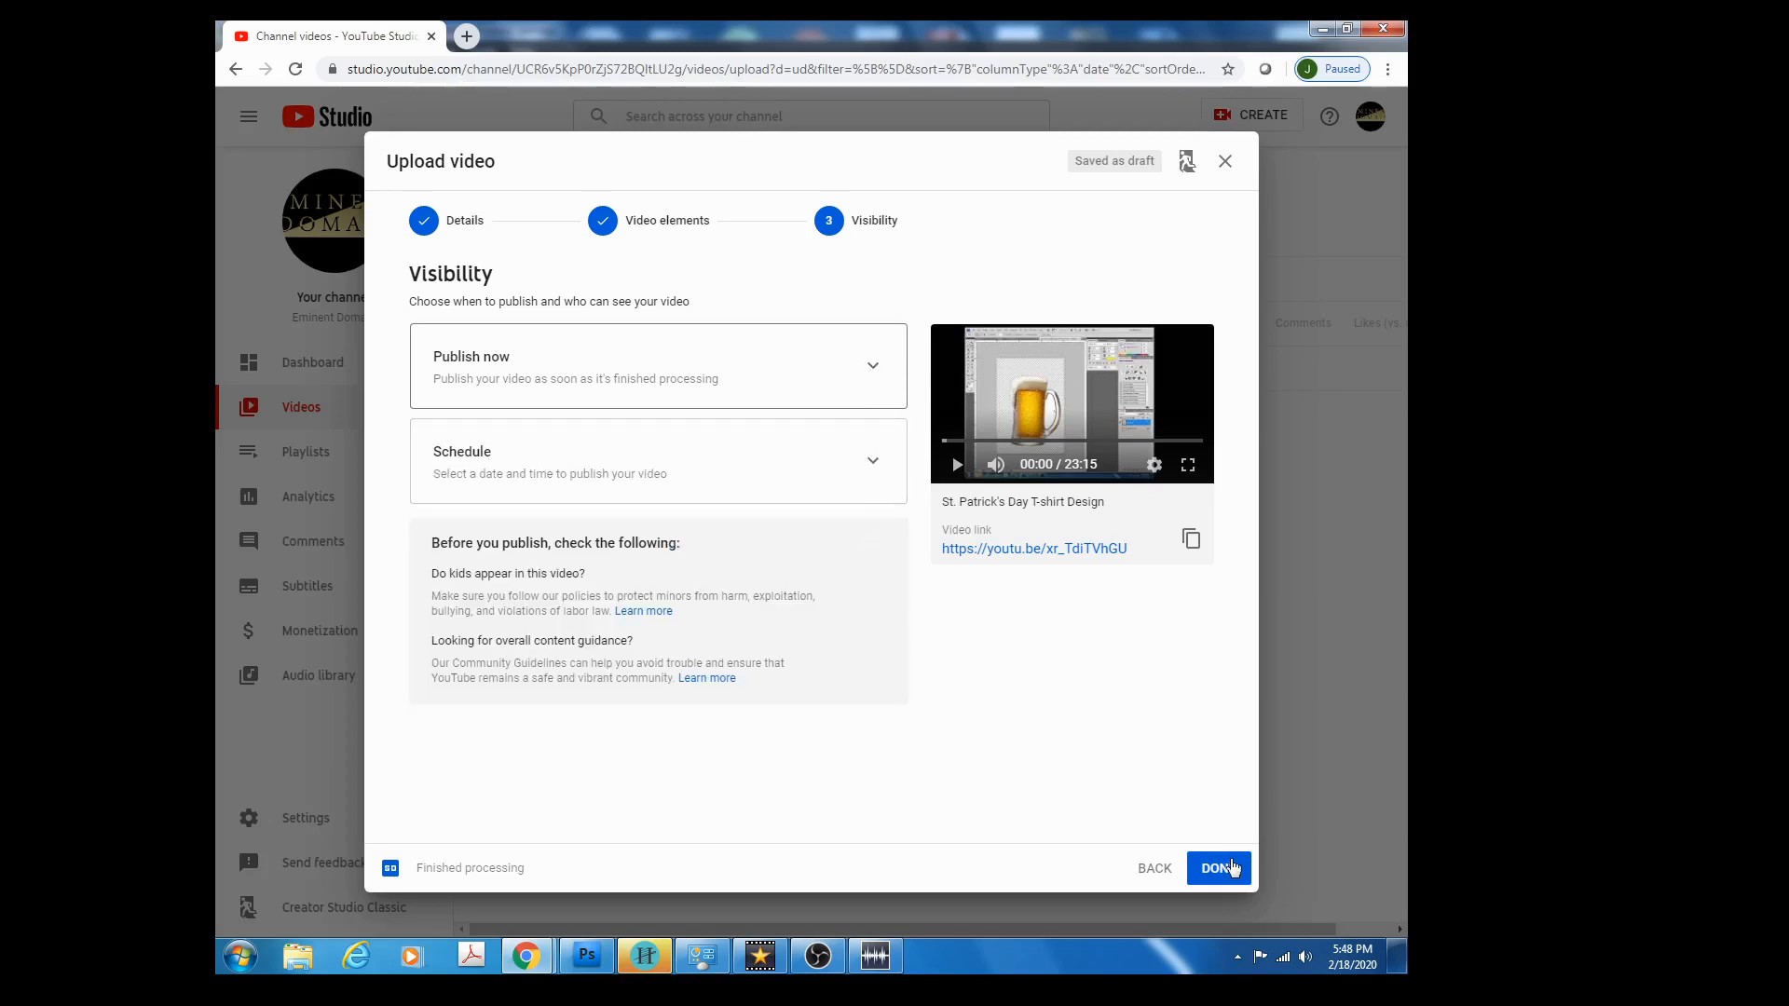
{"action": "left_click", "coordinate": [1221, 869]}
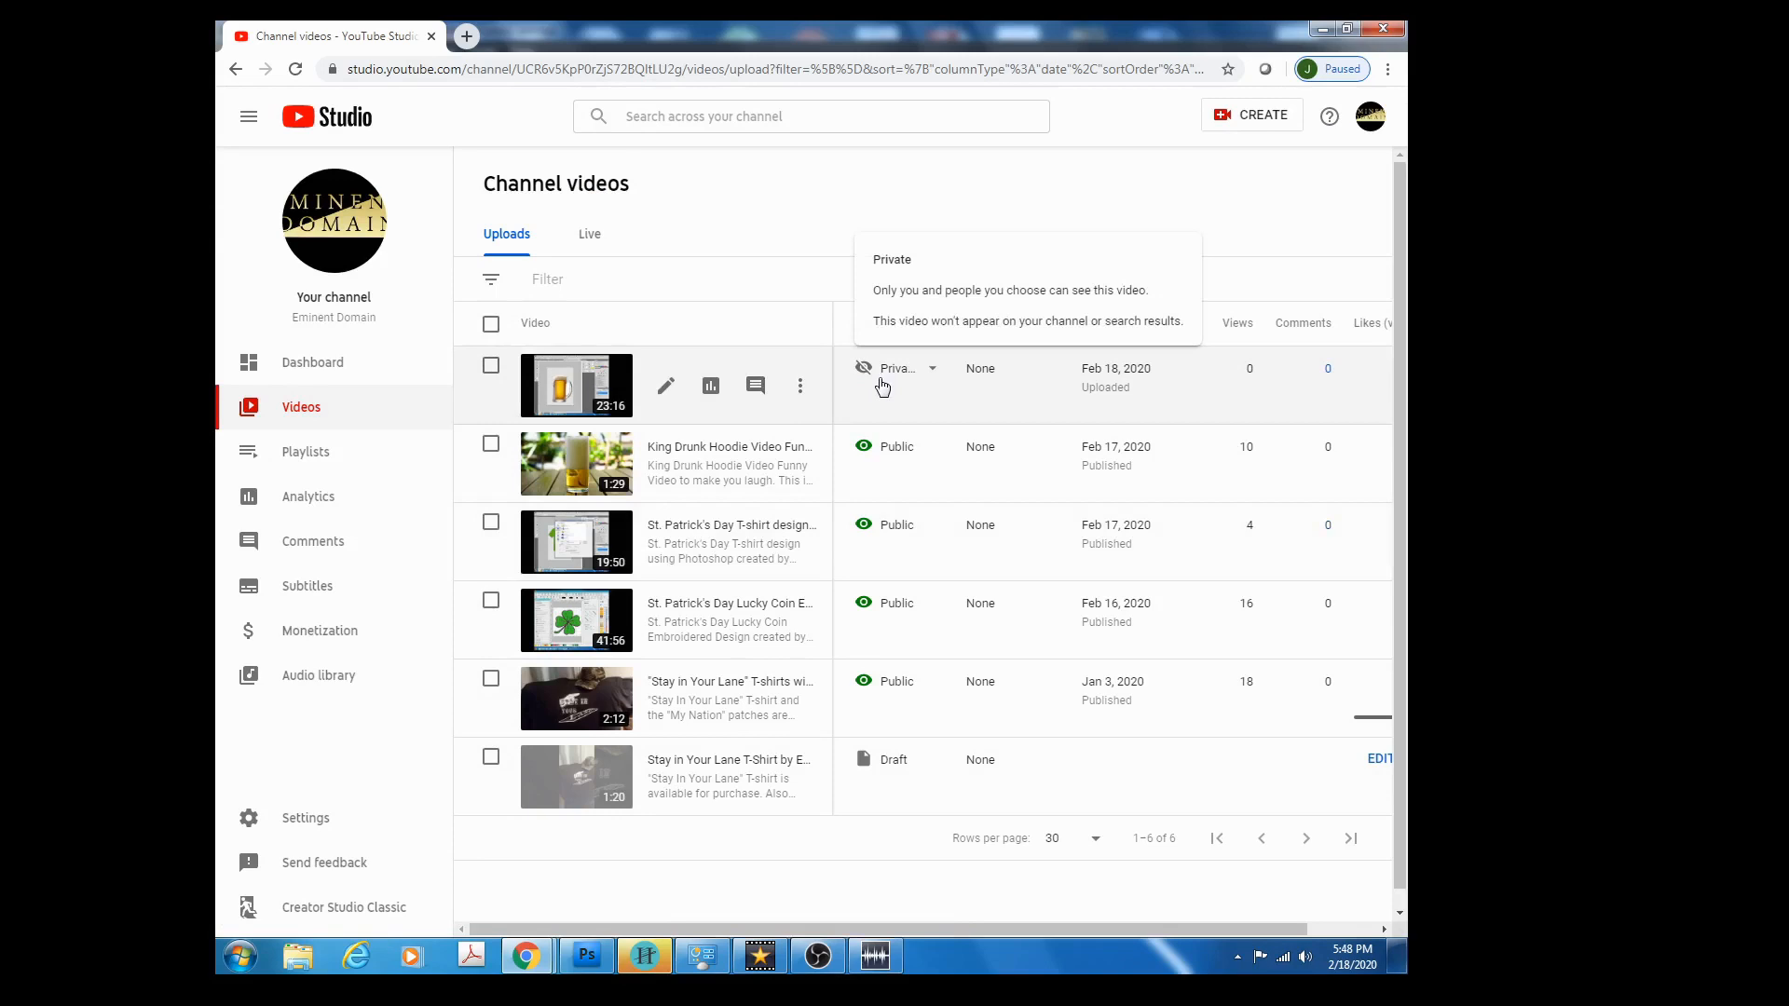
Open the uploaded private St. Patrick's Day T-shirt Design video in the video editor.
{"action": "mouse_move", "coordinate": [904, 377]}
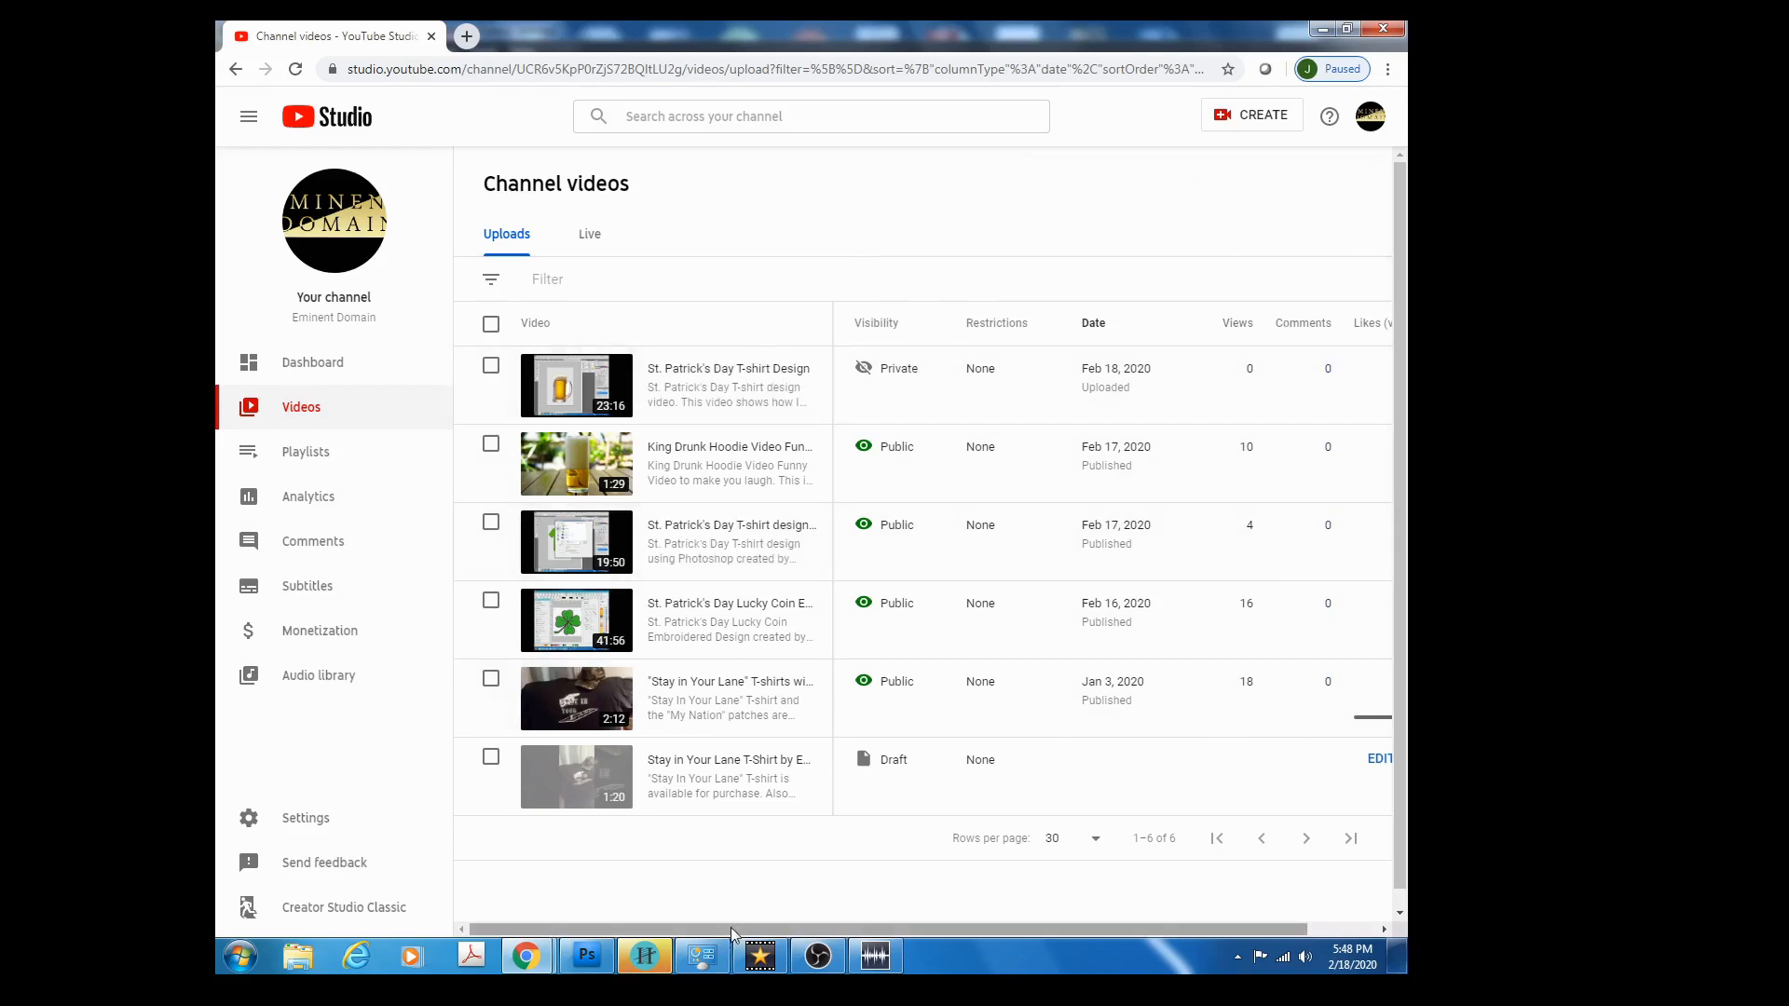
{"action": "left_click_drag", "start_coordinate": [731, 932], "coordinate": [863, 910]}
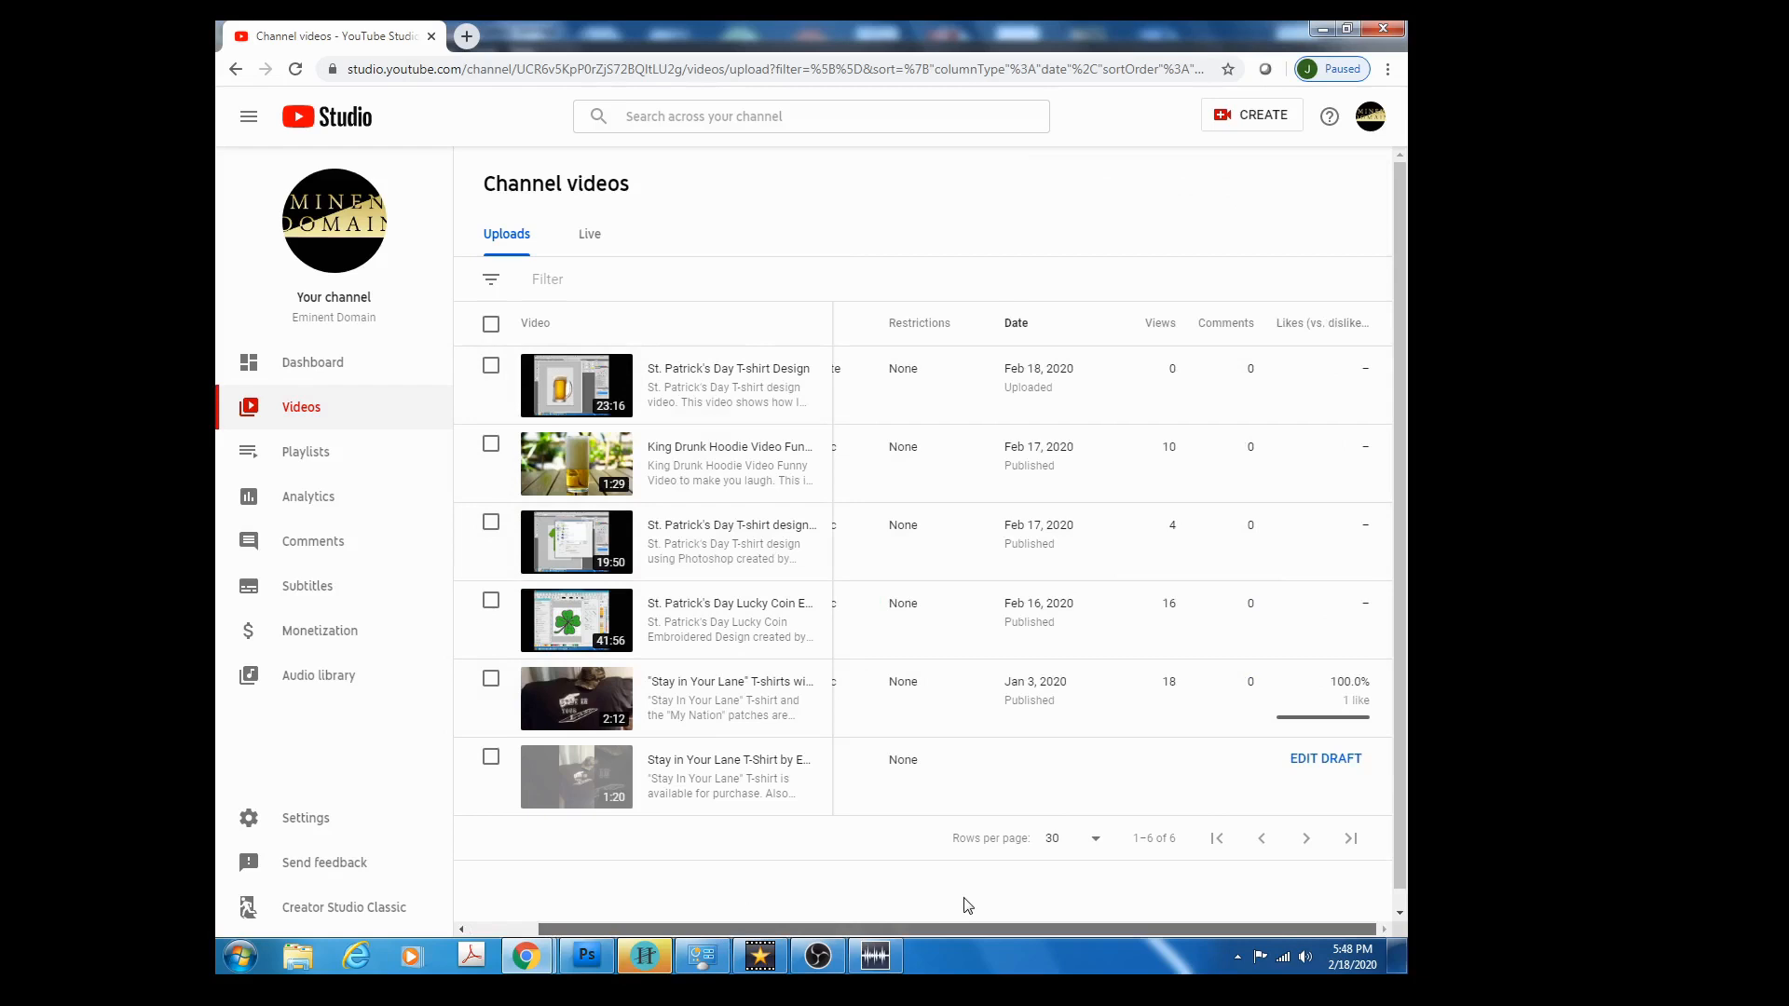
{"action": "left_click_drag", "start_coordinate": [895, 924], "coordinate": [705, 889]}
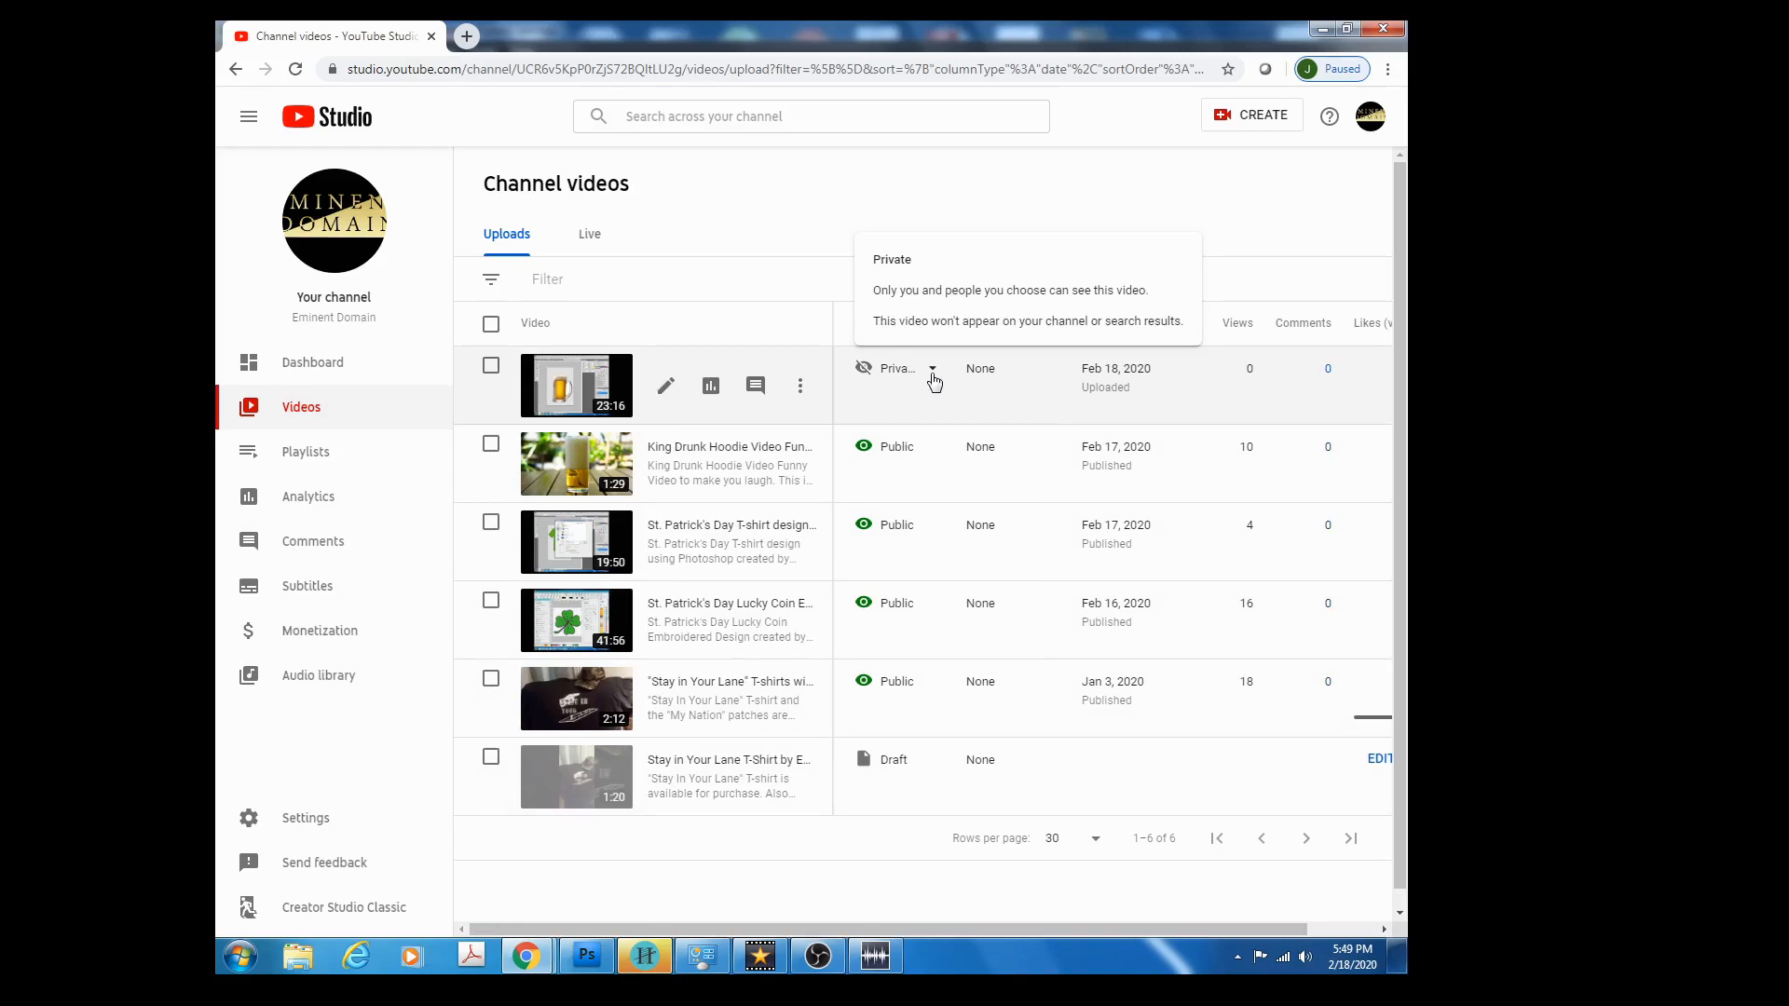
{"action": "left_click", "coordinate": [666, 395]}
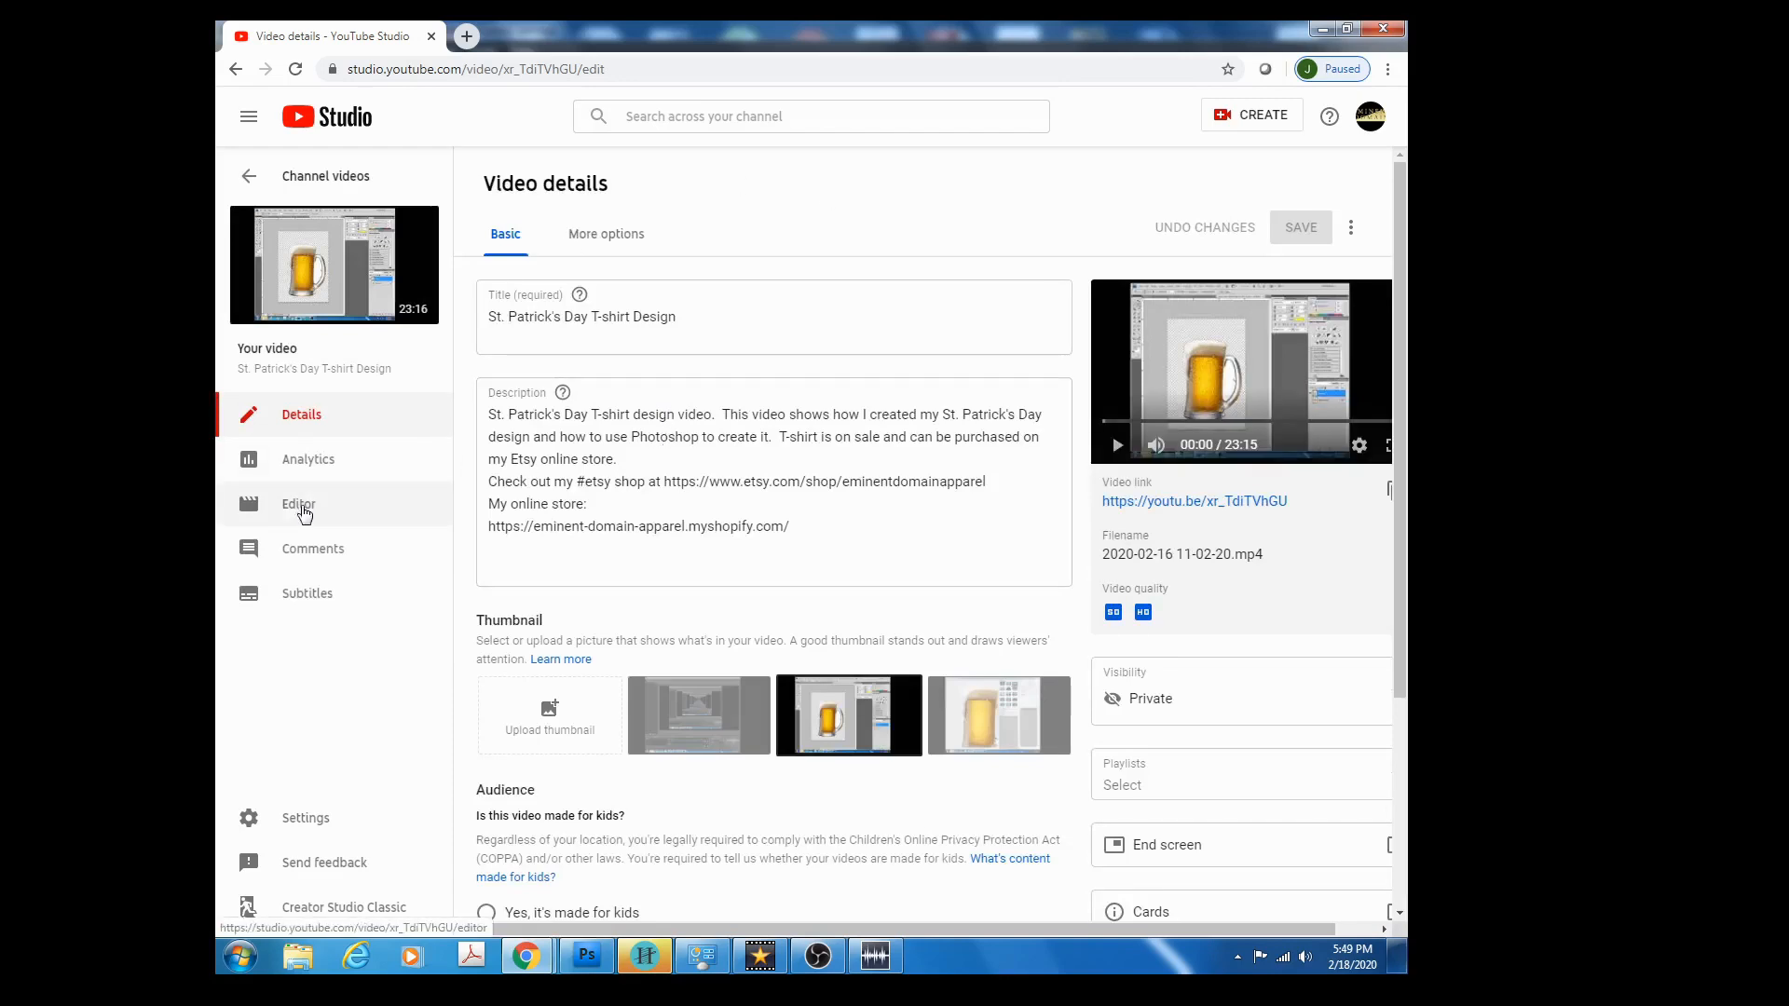
{"action": "left_click", "coordinate": [300, 504]}
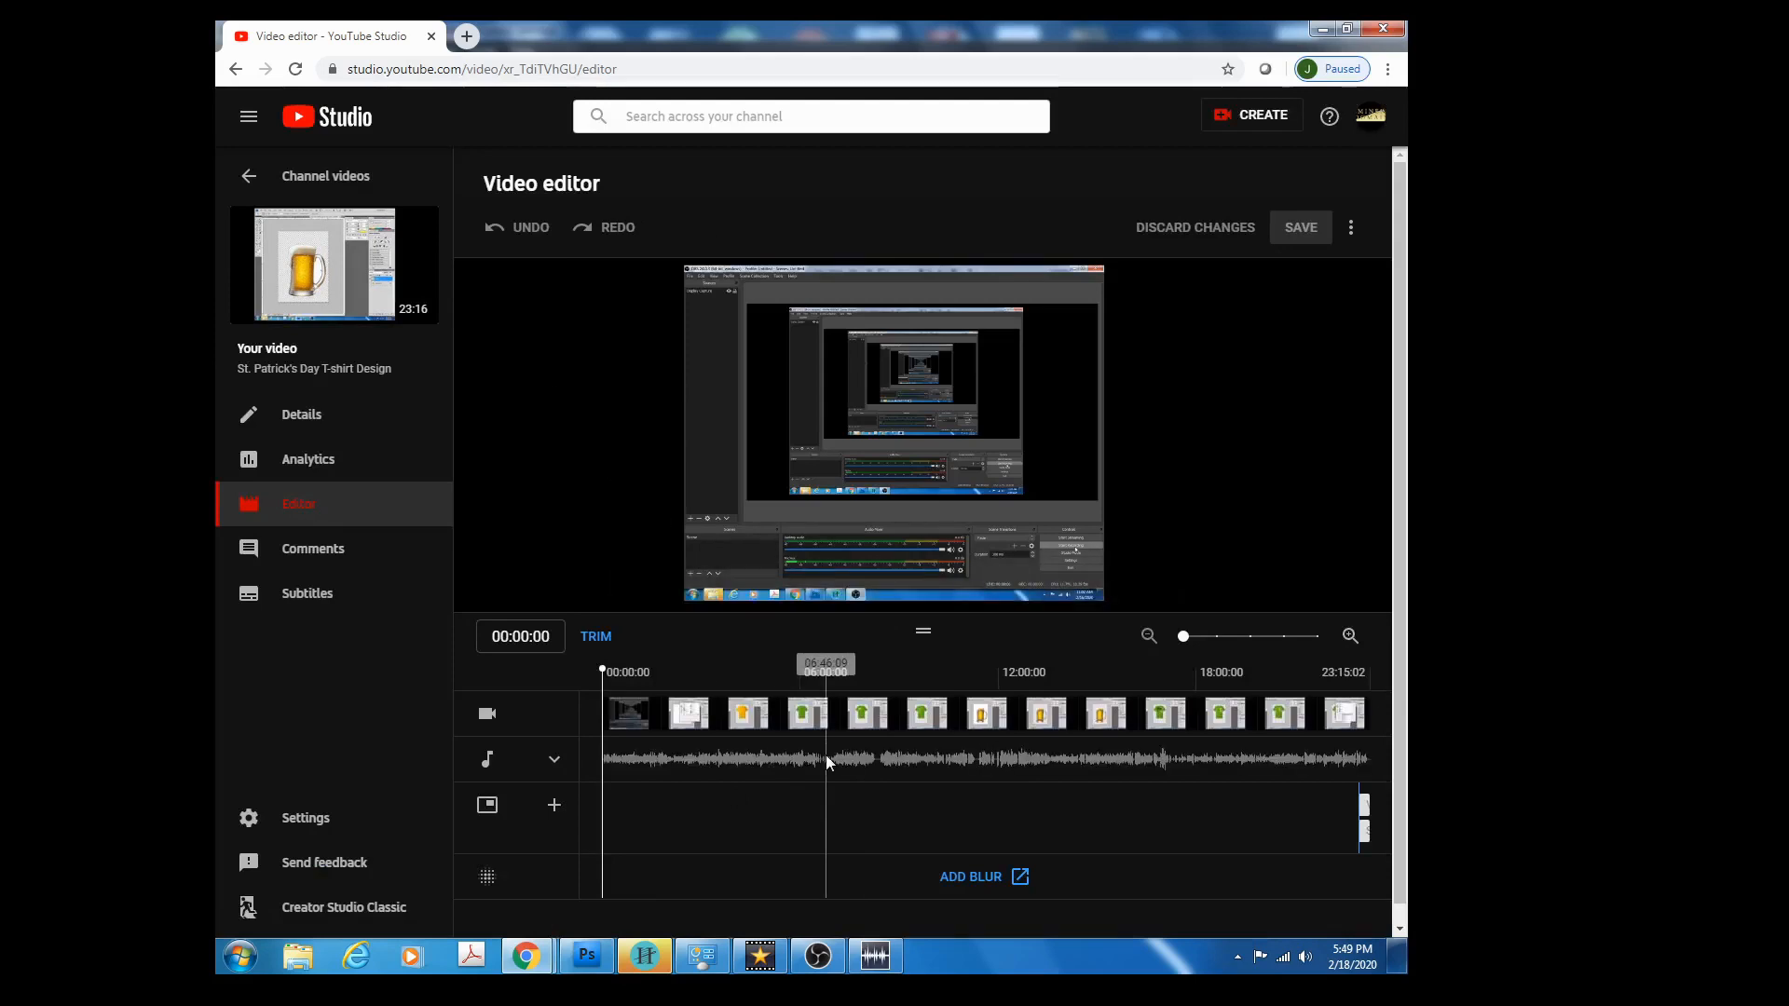
Preview the opening seconds of the video and return the paused playhead to the start at 00:00:00.
{"action": "mouse_move", "coordinate": [698, 566]}
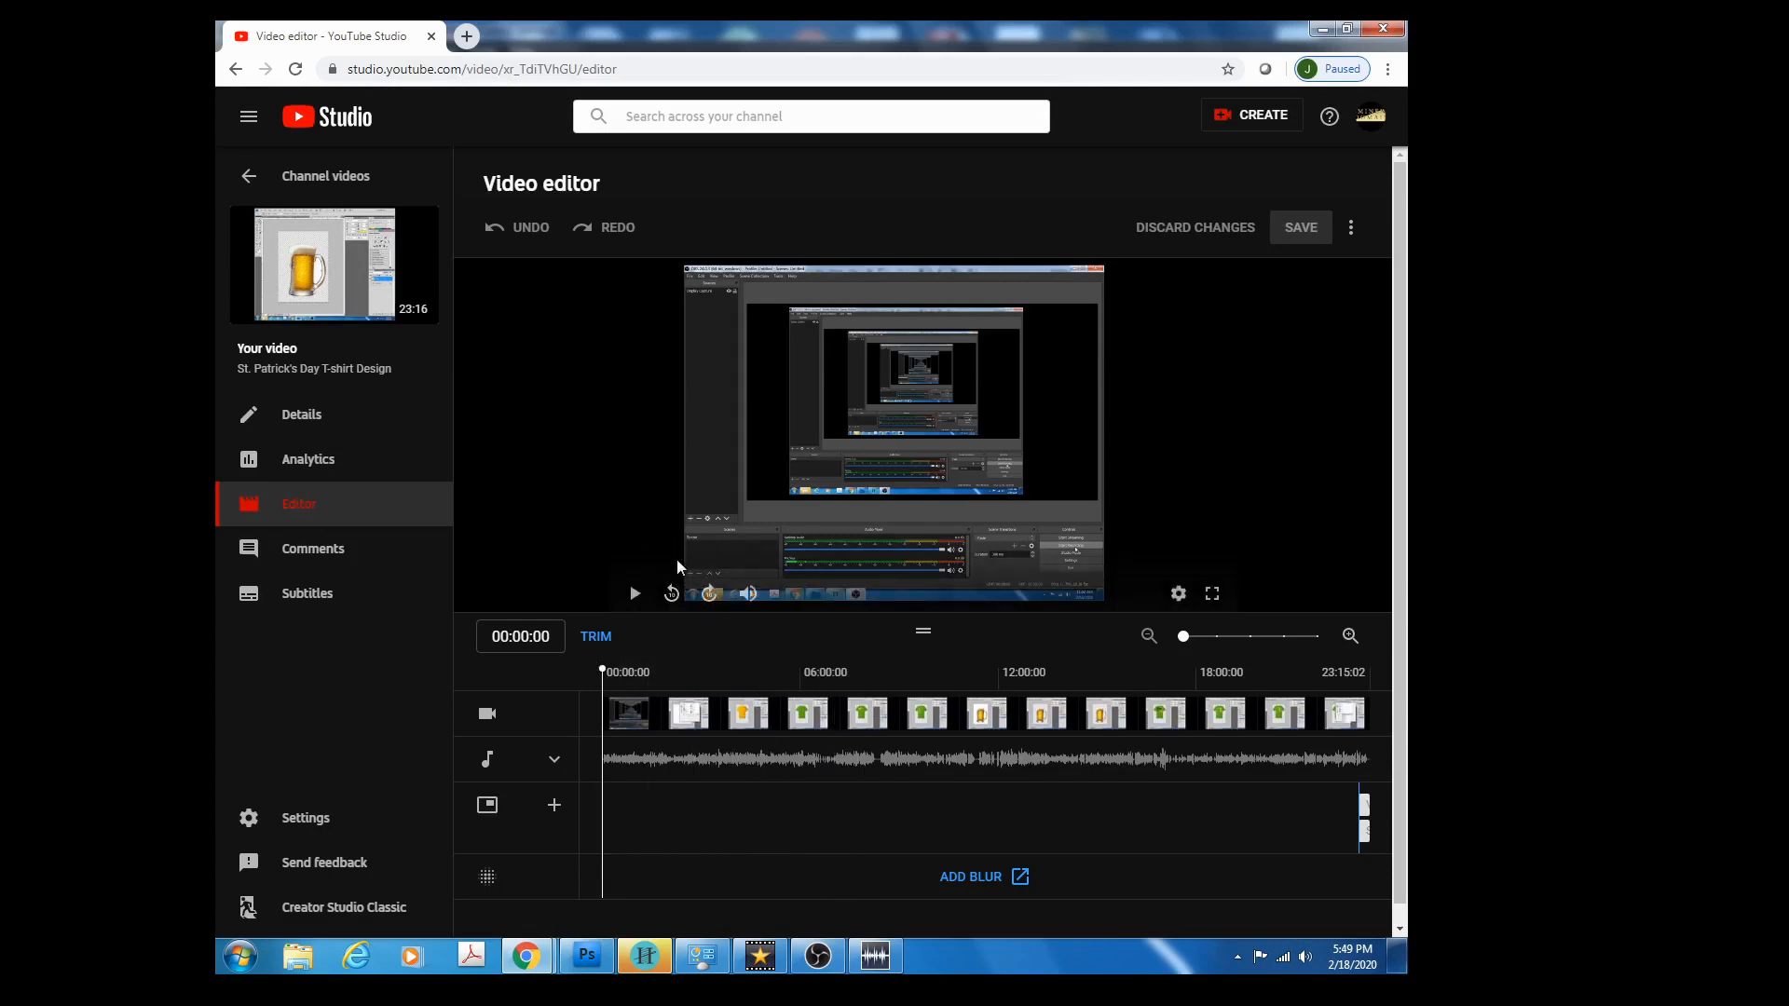
{"action": "left_click", "coordinate": [633, 594]}
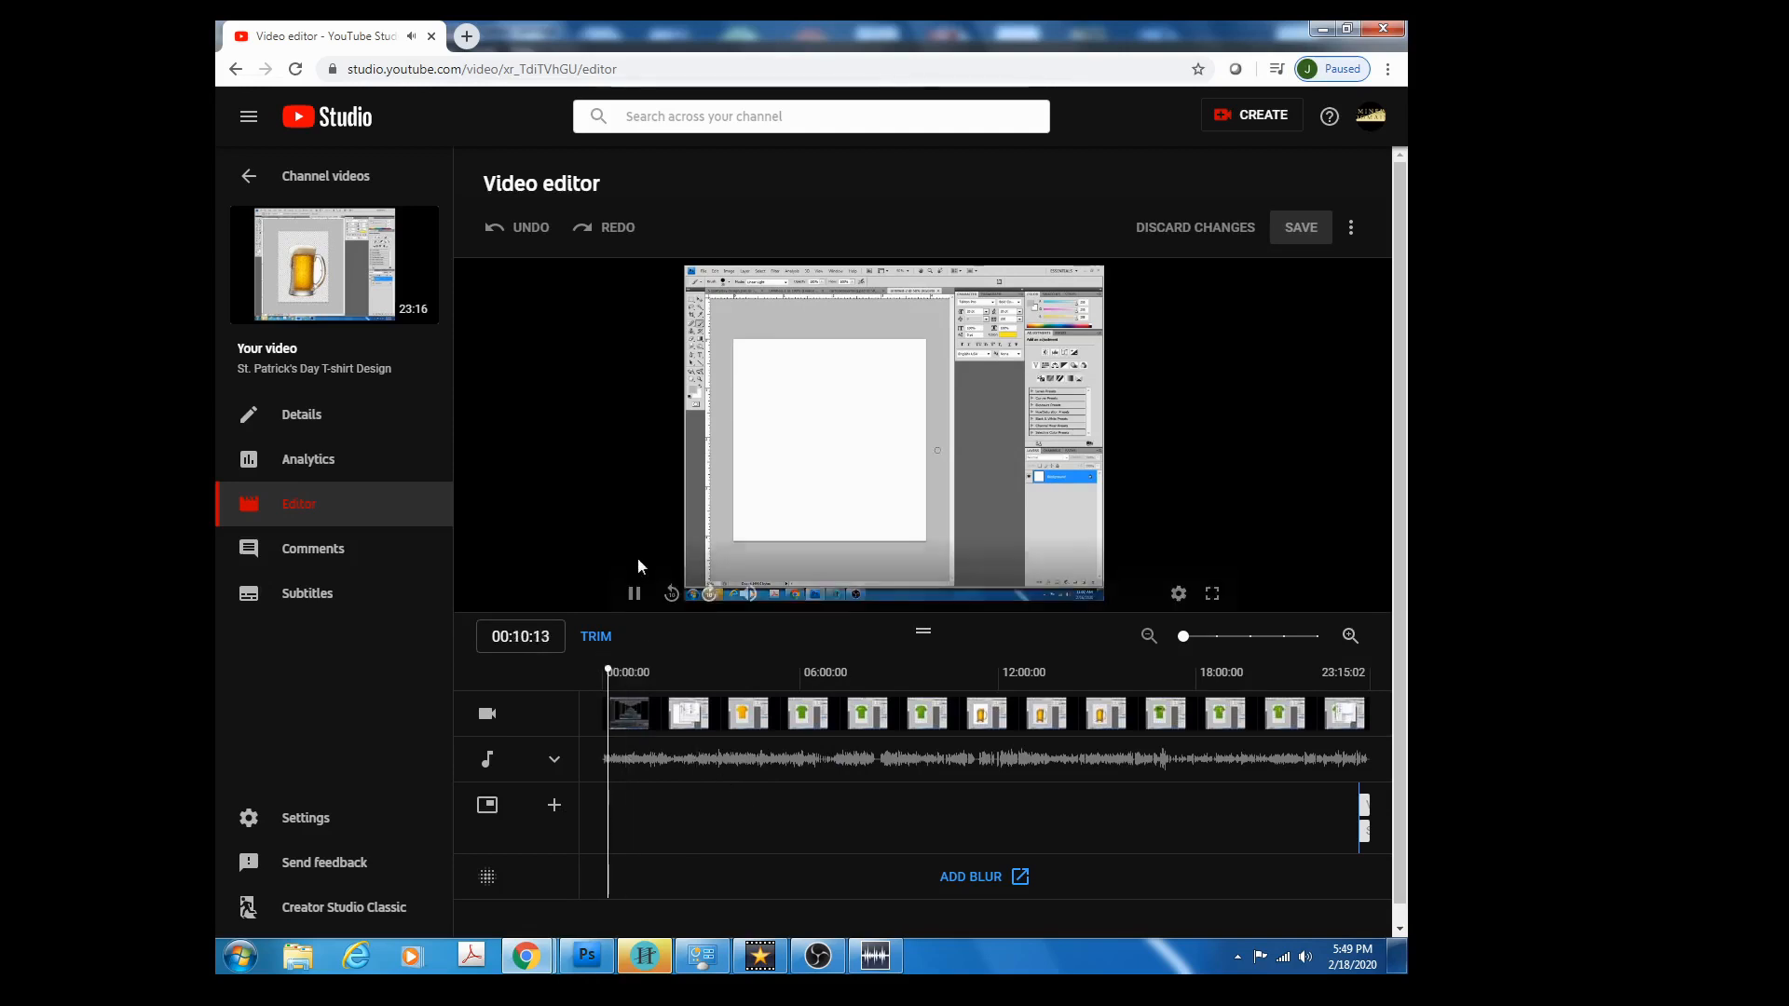
{"action": "left_click", "coordinate": [633, 594]}
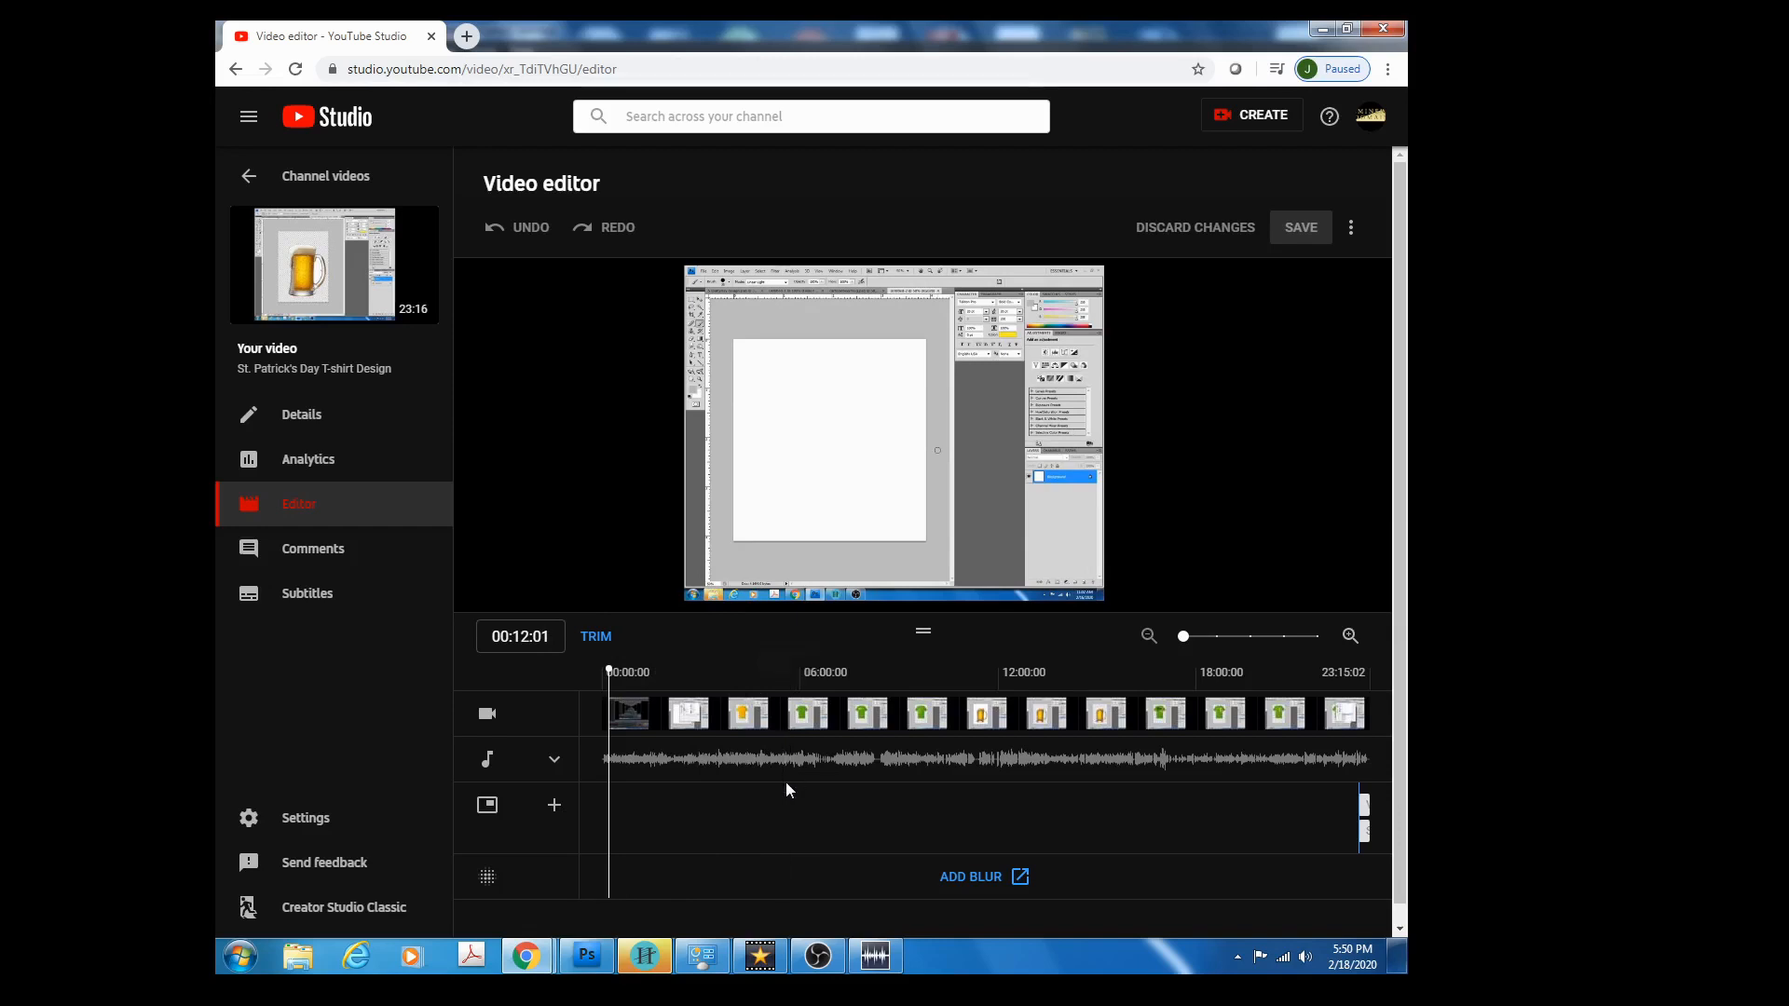
{"action": "mouse_move", "coordinate": [763, 966]}
{"action": "left_click", "coordinate": [788, 846]}
{"action": "mouse_move", "coordinate": [662, 534]}
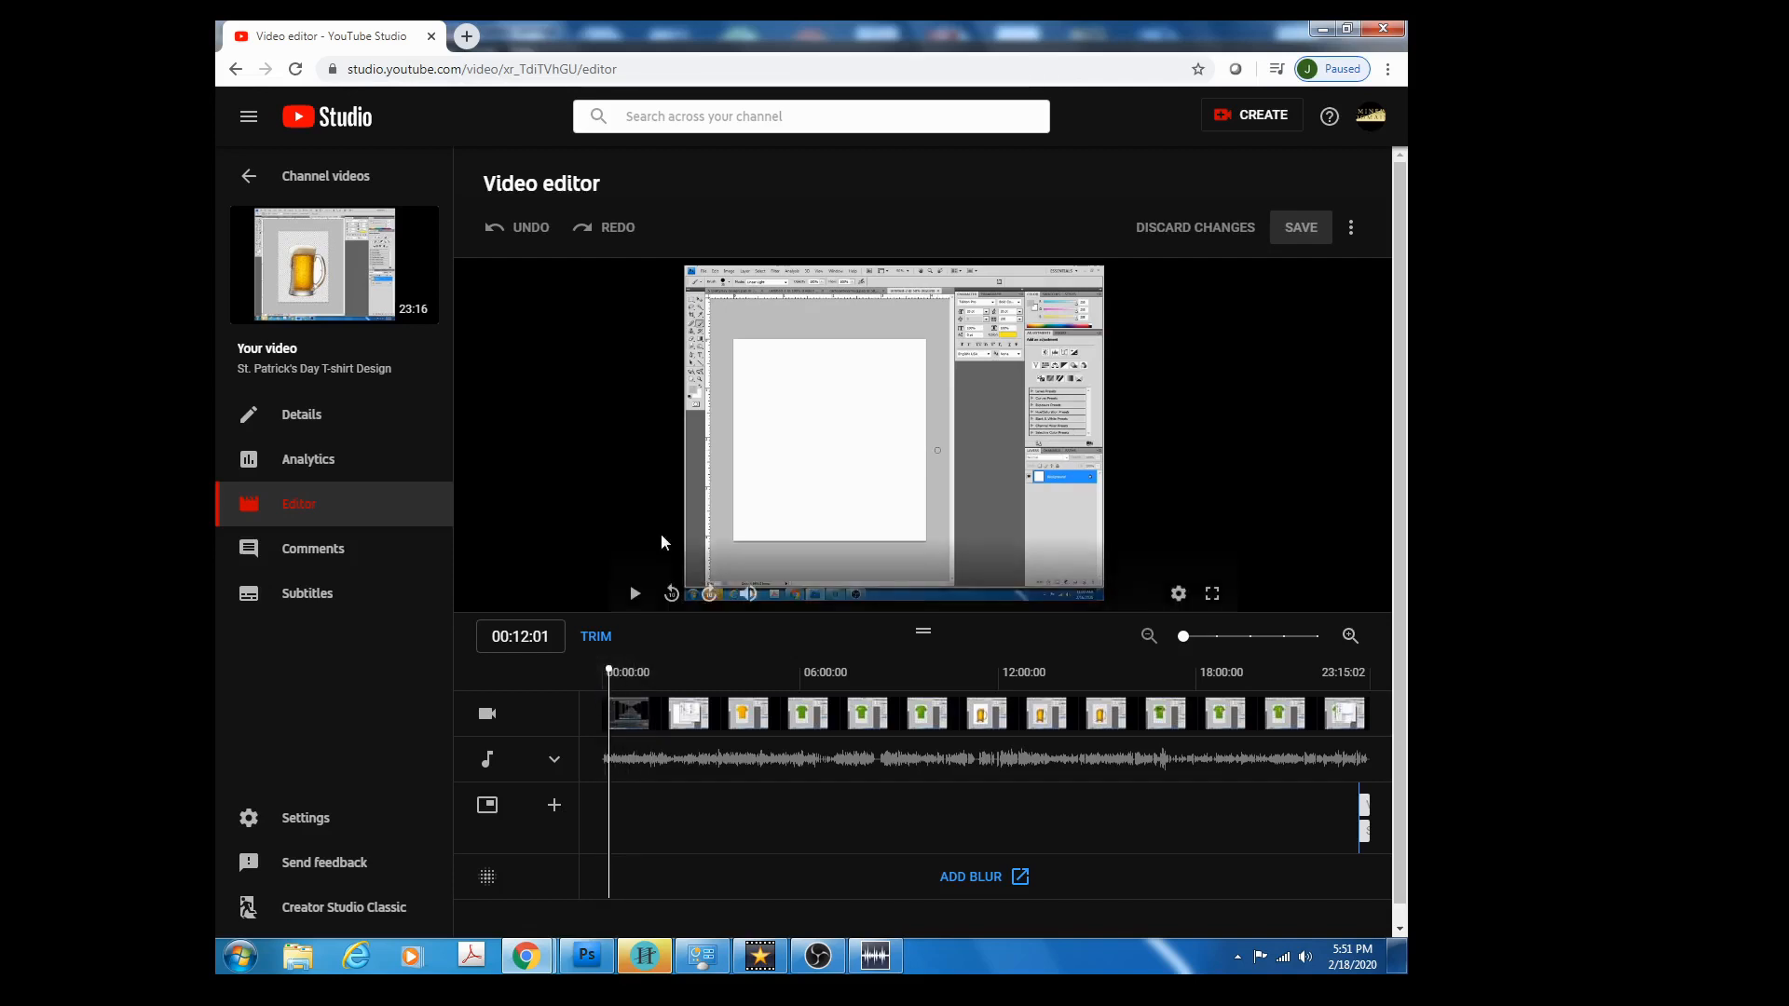
{"action": "left_click", "coordinate": [634, 596]}
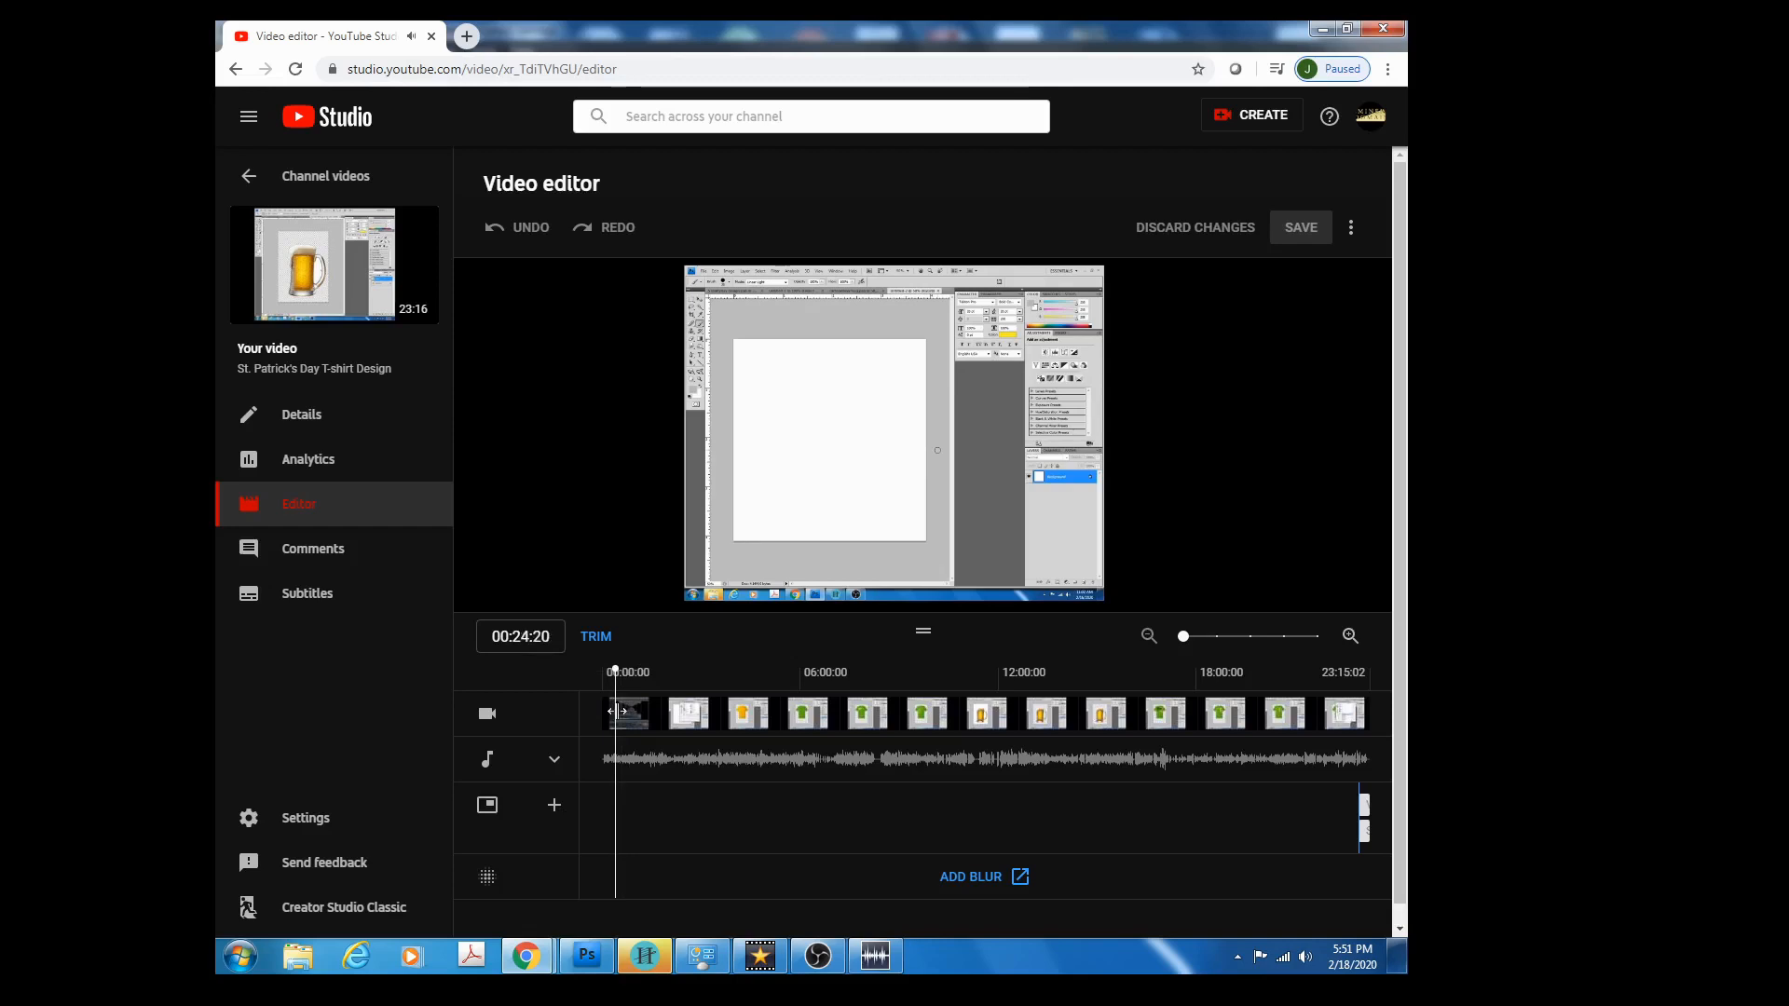
{"action": "left_click_drag", "start_coordinate": [615, 714], "coordinate": [577, 713]}
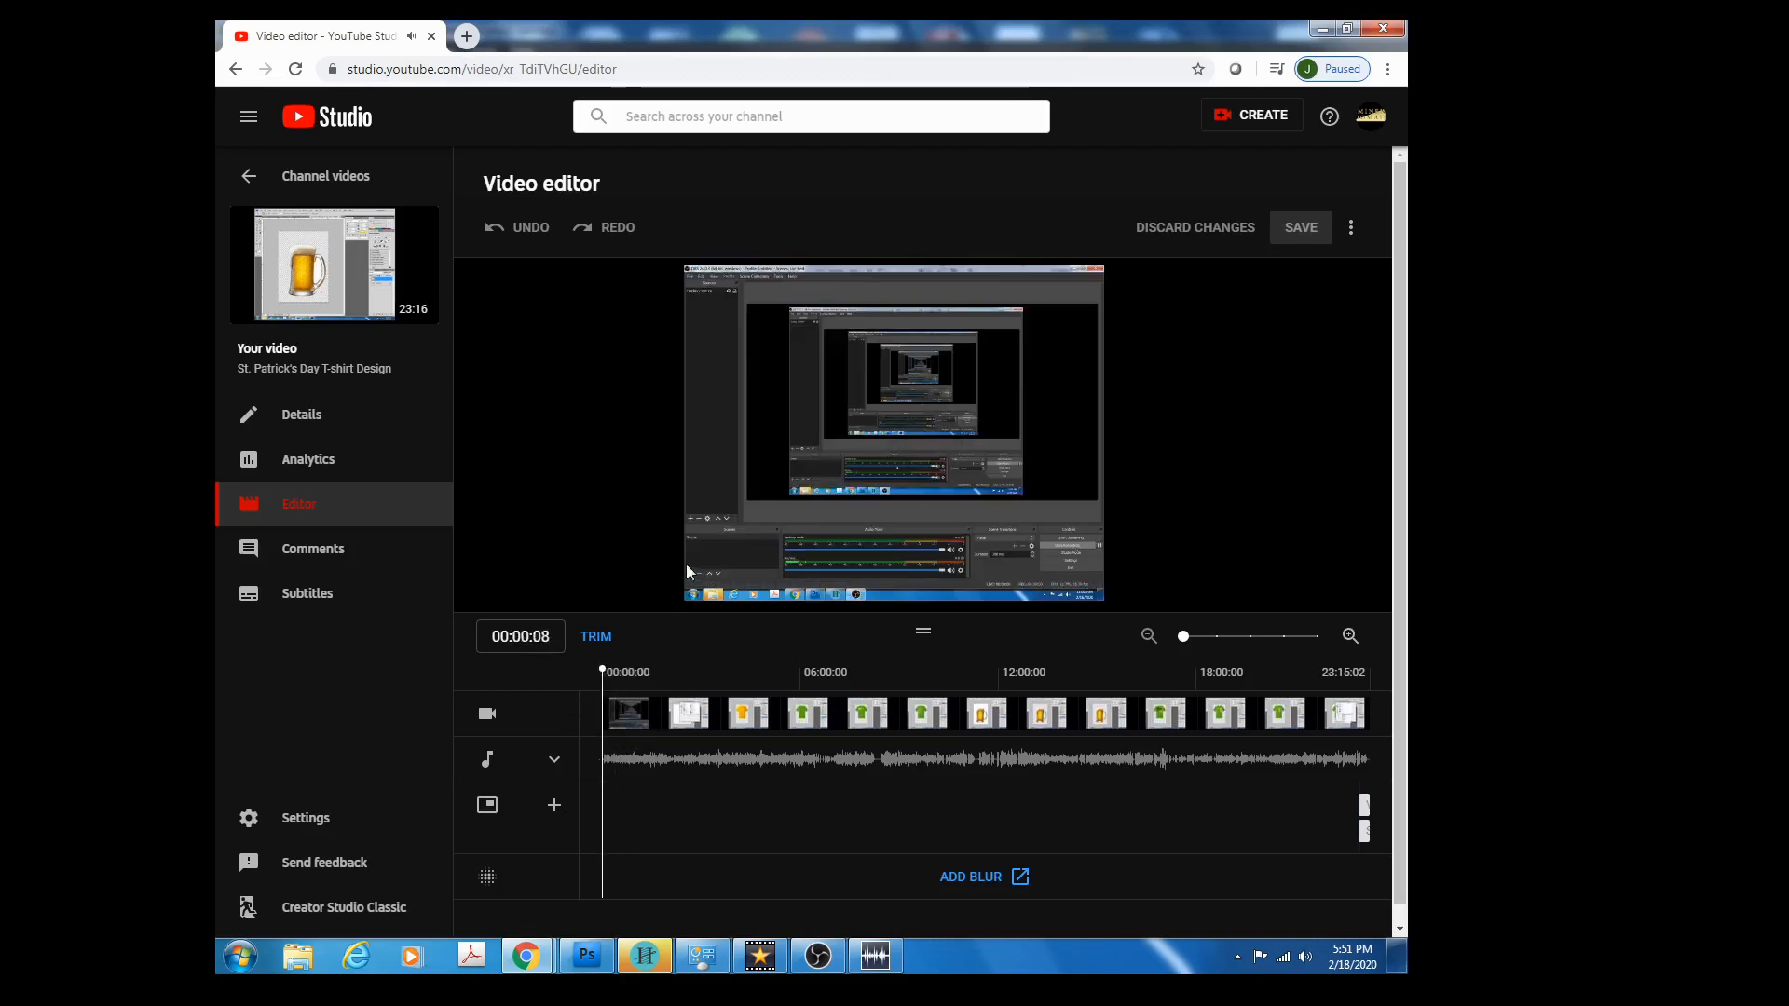
{"action": "left_click", "coordinate": [634, 597]}
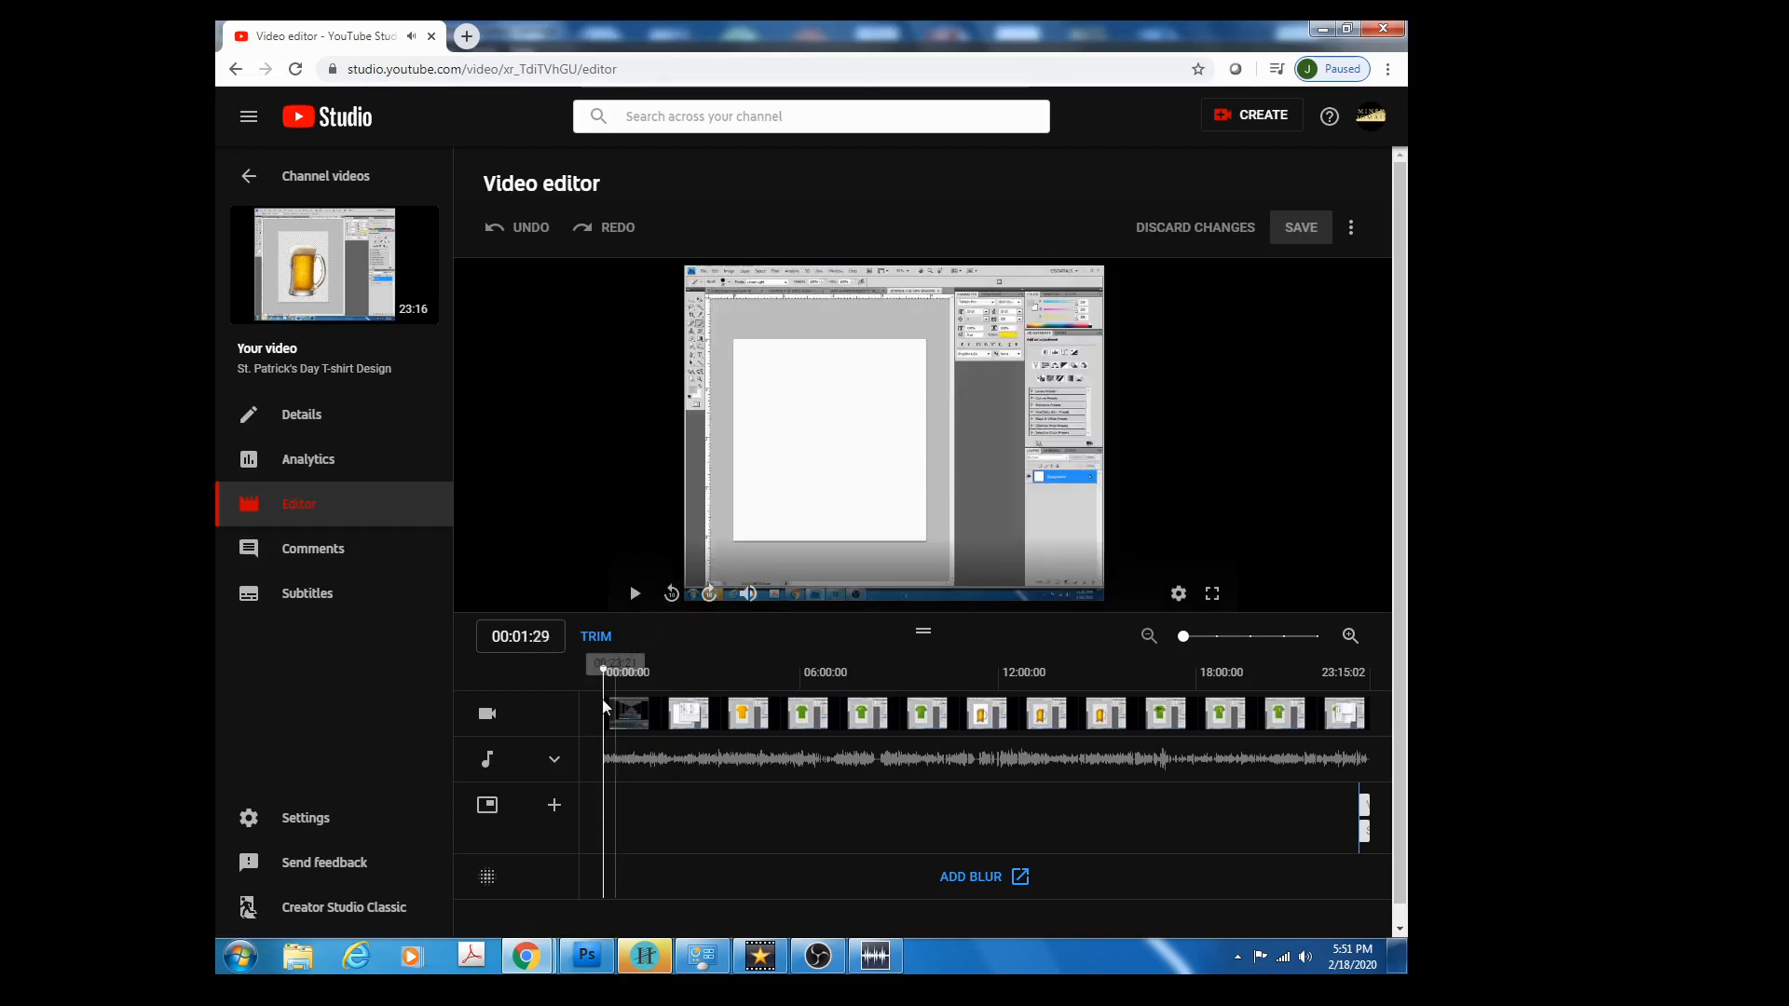
{"action": "left_click_drag", "start_coordinate": [599, 701], "coordinate": [571, 700]}
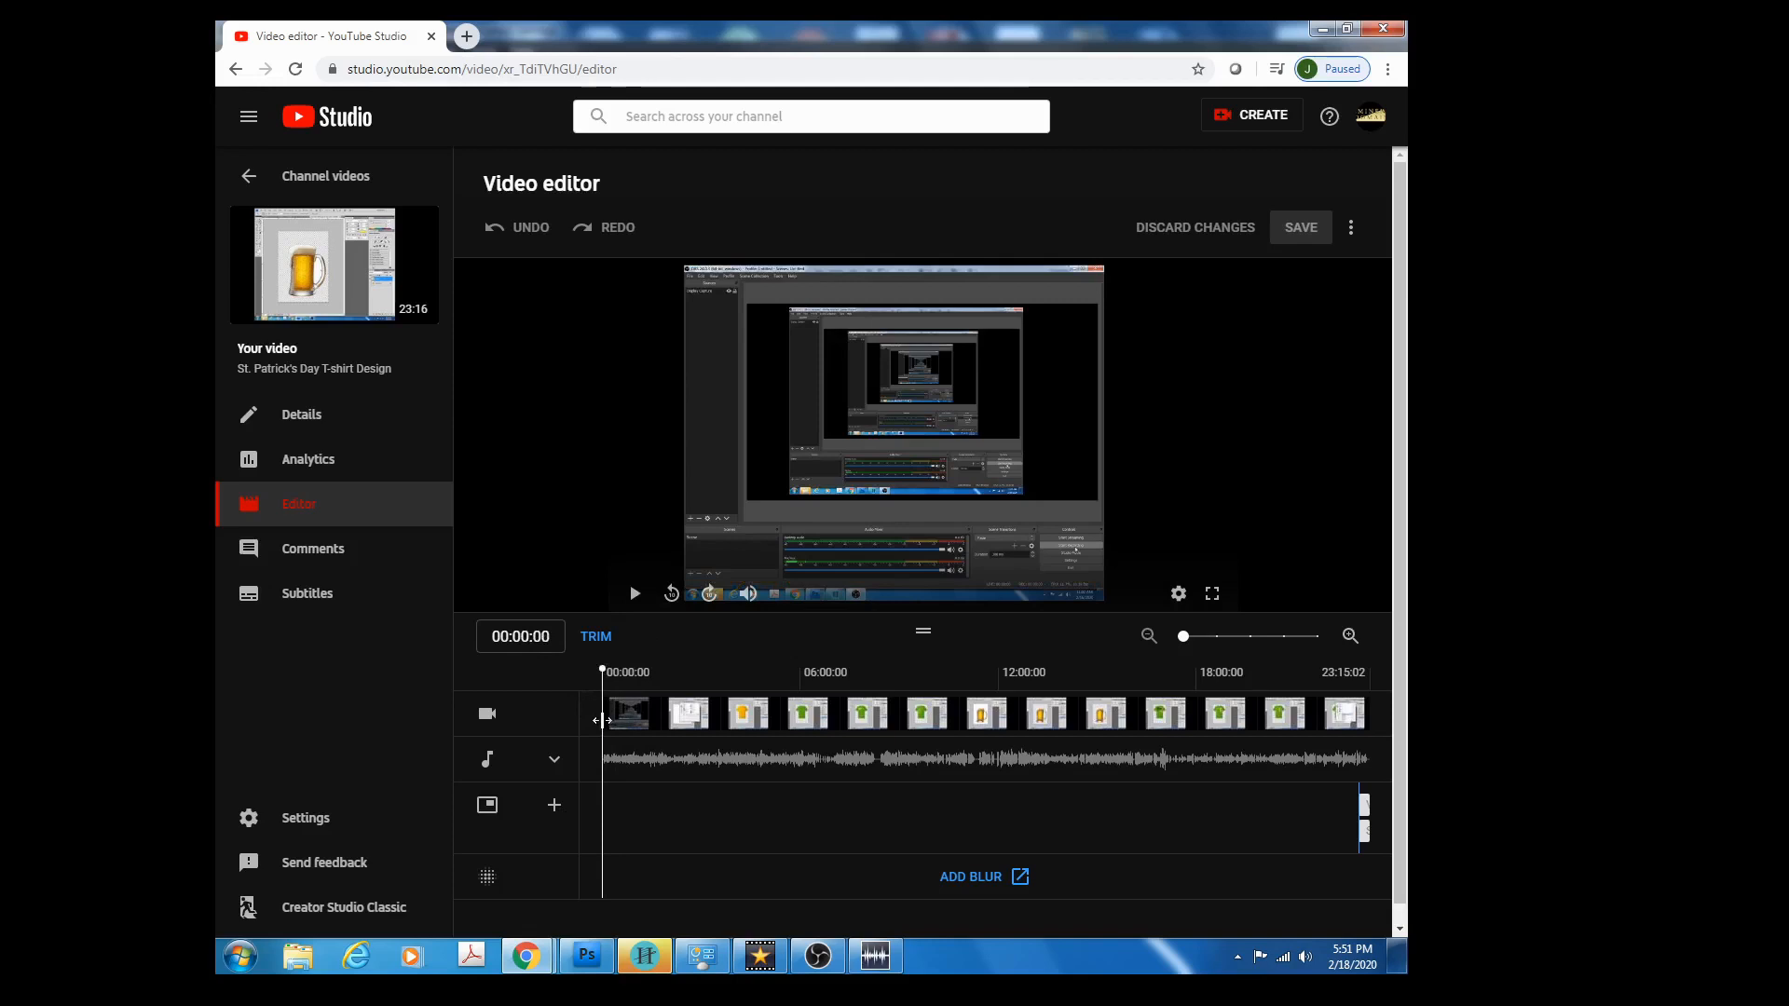
Start trimming the video and split it at 00:45:21.
{"action": "left_click", "coordinate": [593, 637]}
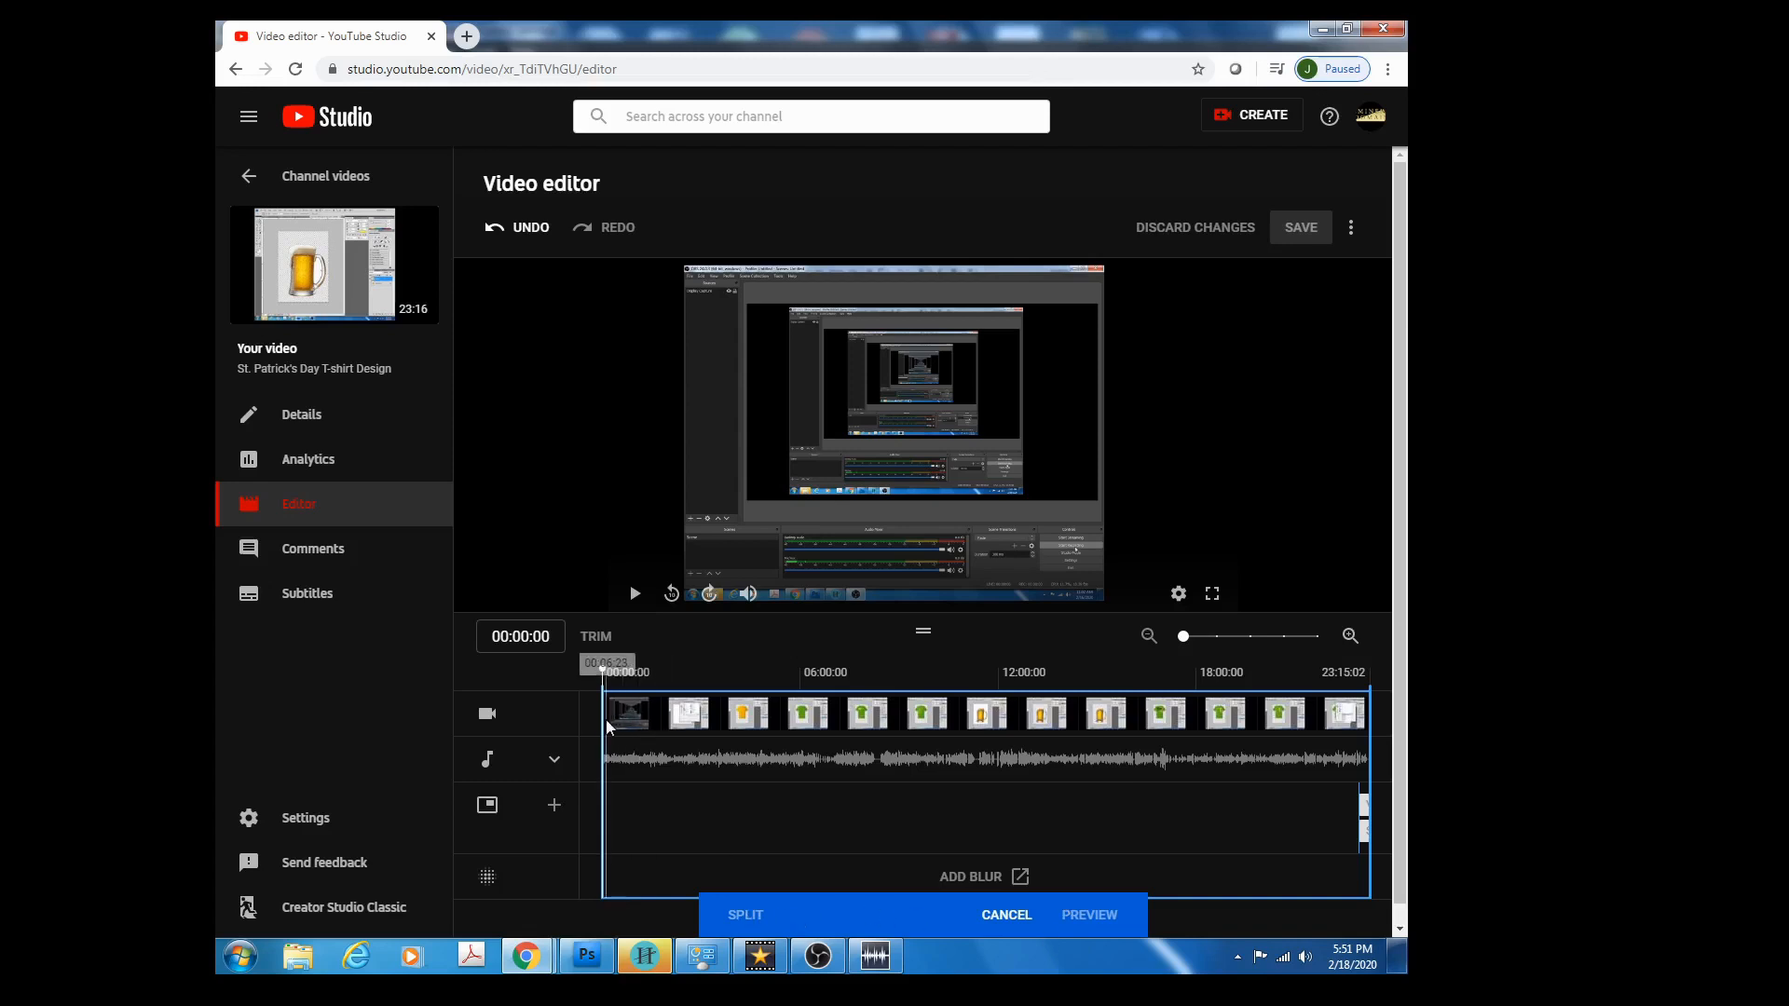
{"action": "left_click_drag", "start_coordinate": [603, 724], "coordinate": [628, 728]}
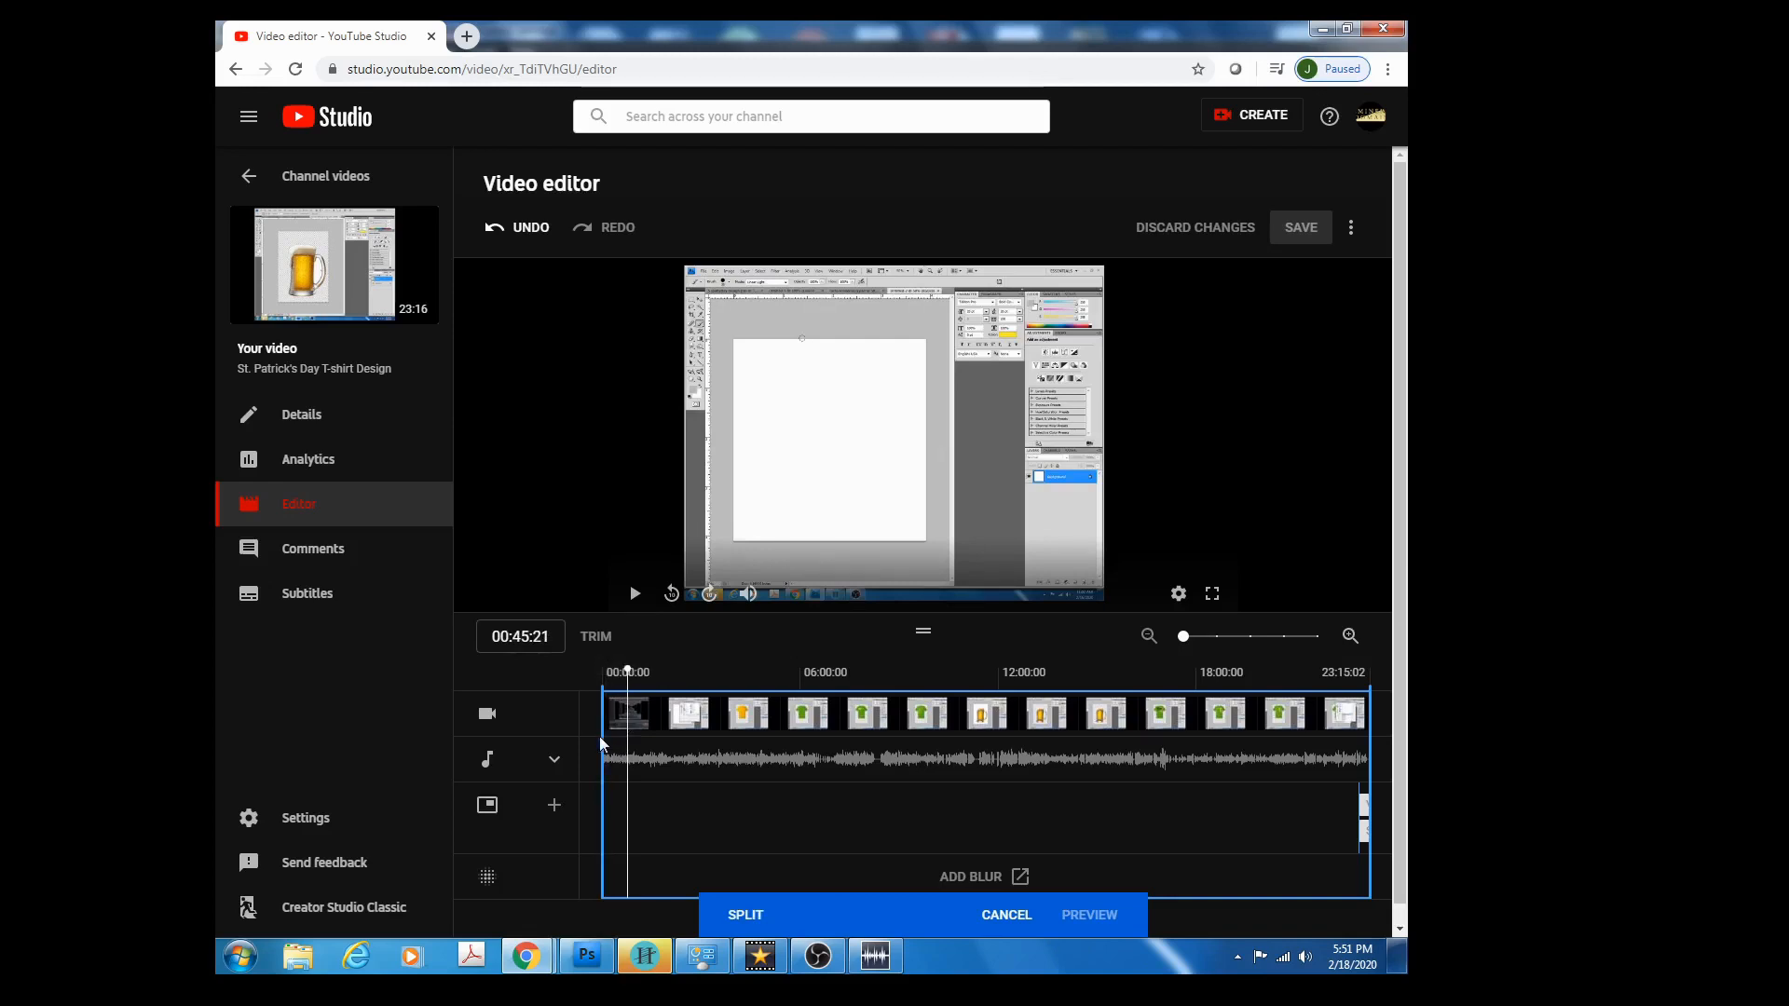
{"action": "left_click", "coordinate": [746, 916]}
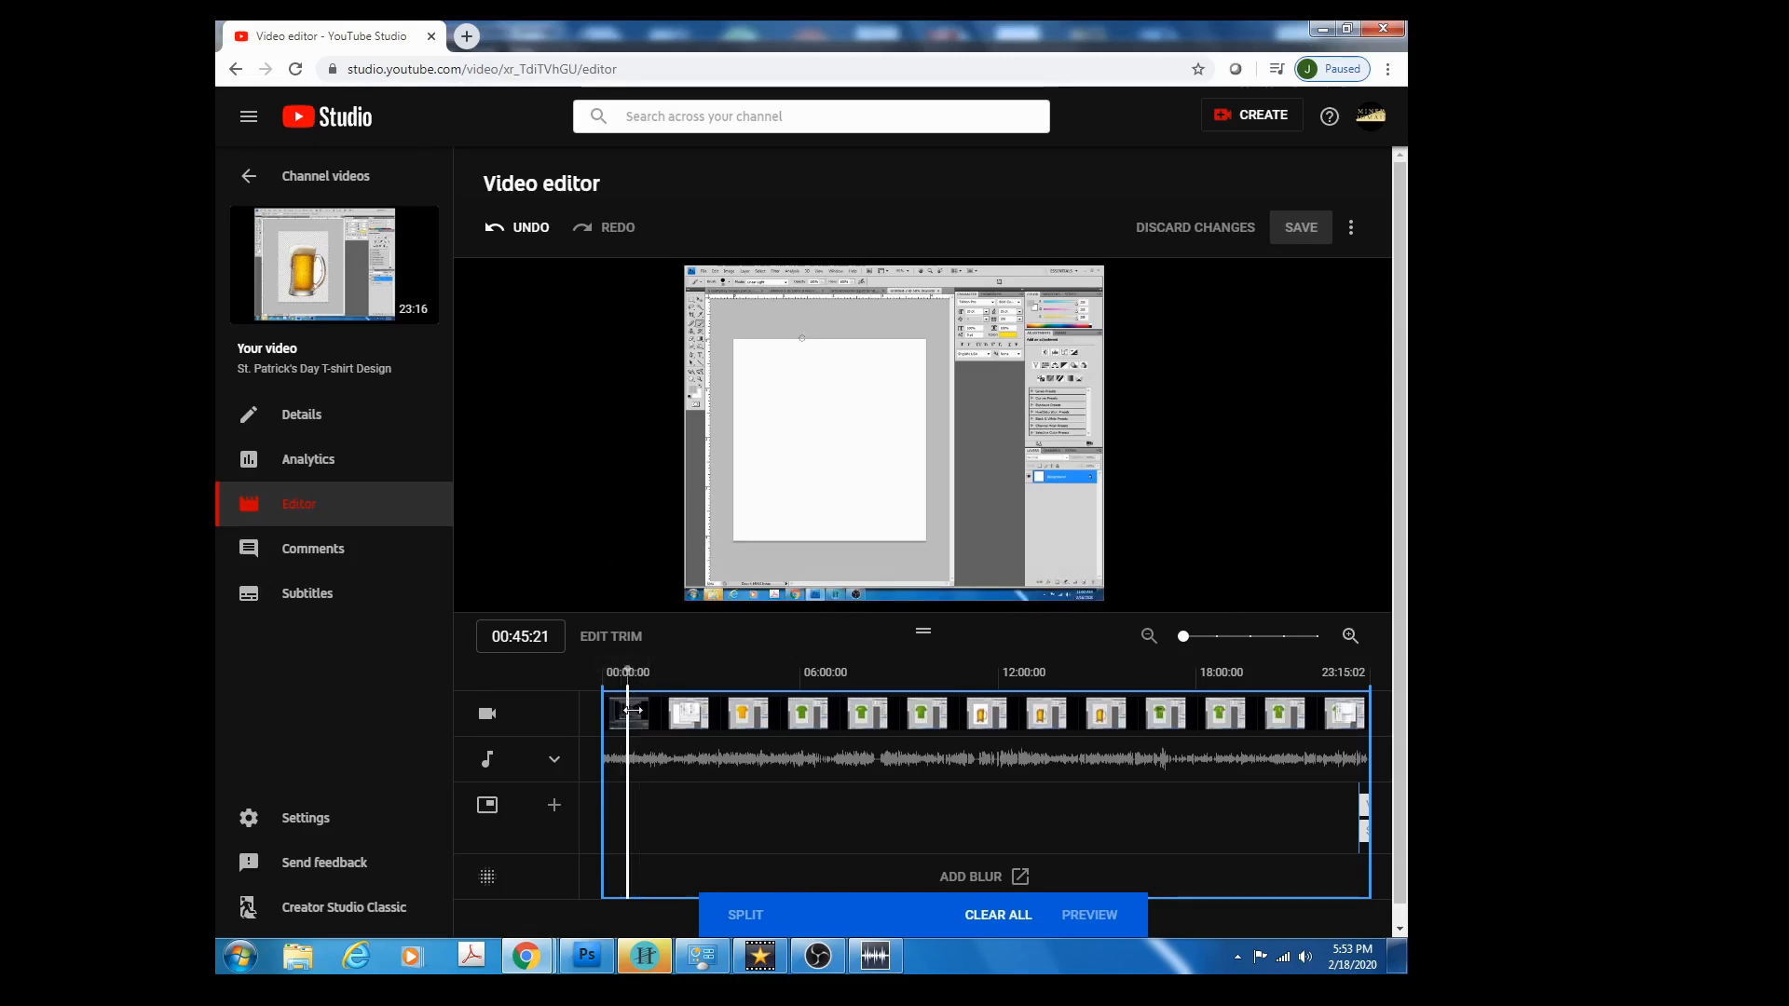
{"action": "left_click", "coordinate": [764, 904]}
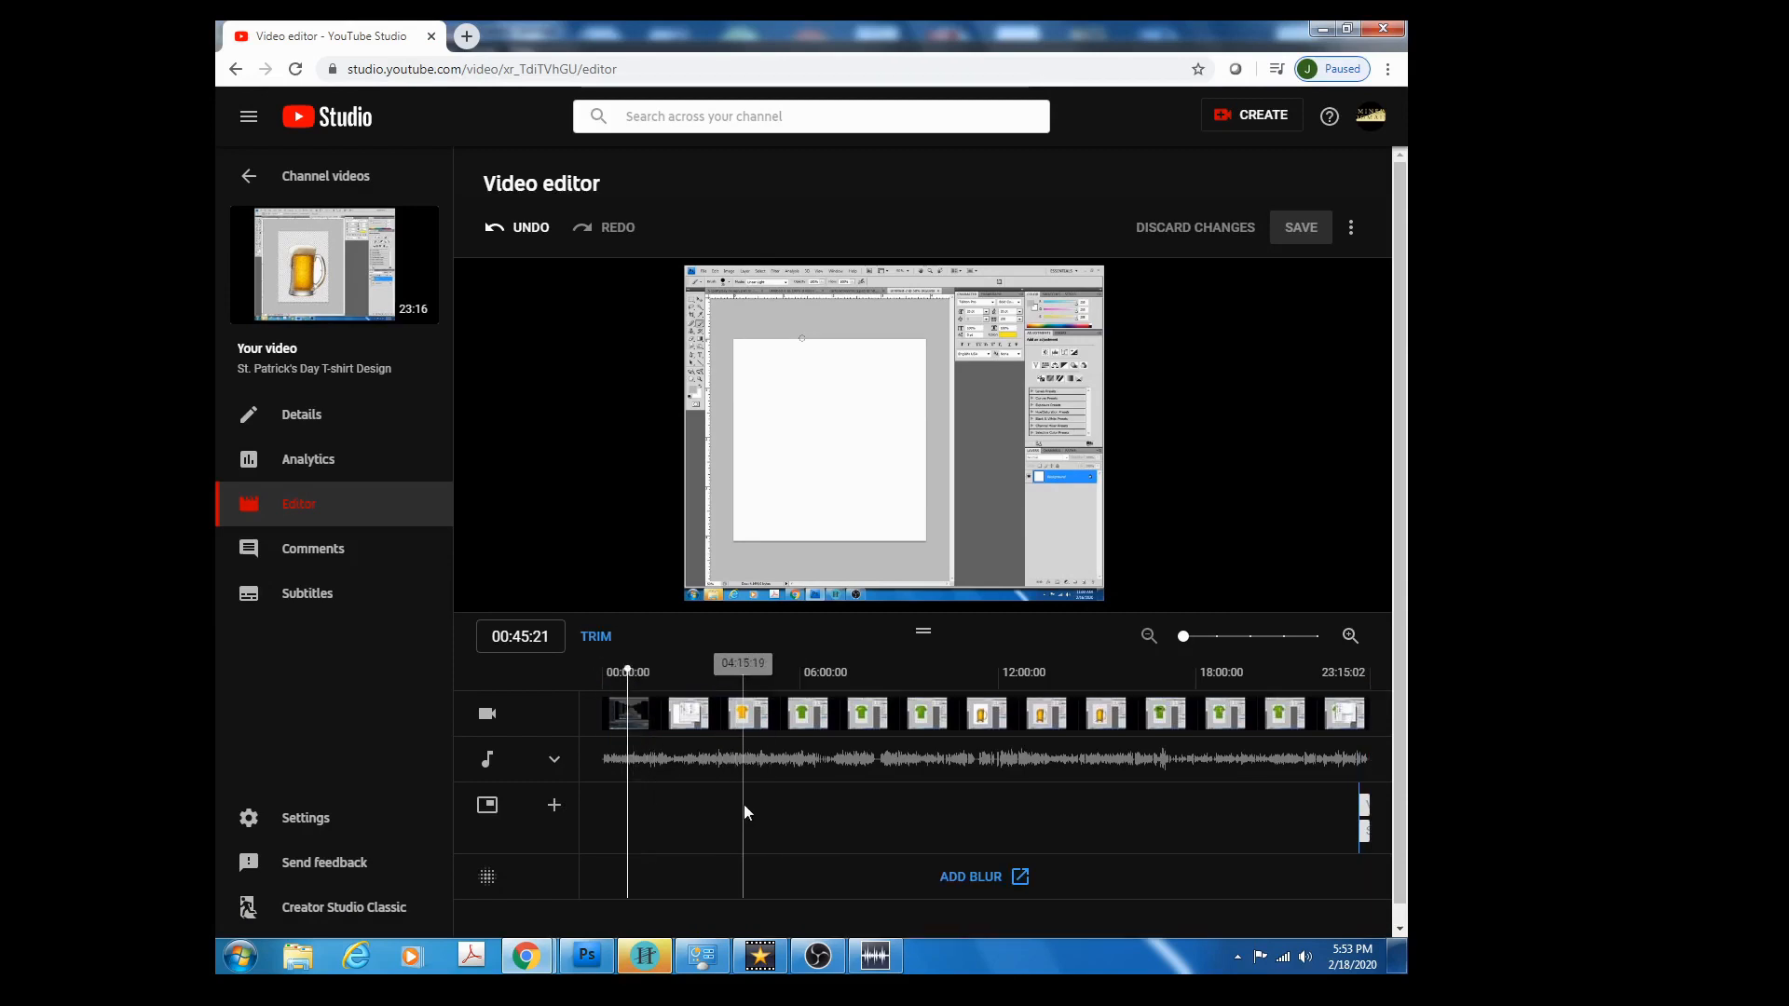
{"action": "left_click", "coordinate": [601, 637]}
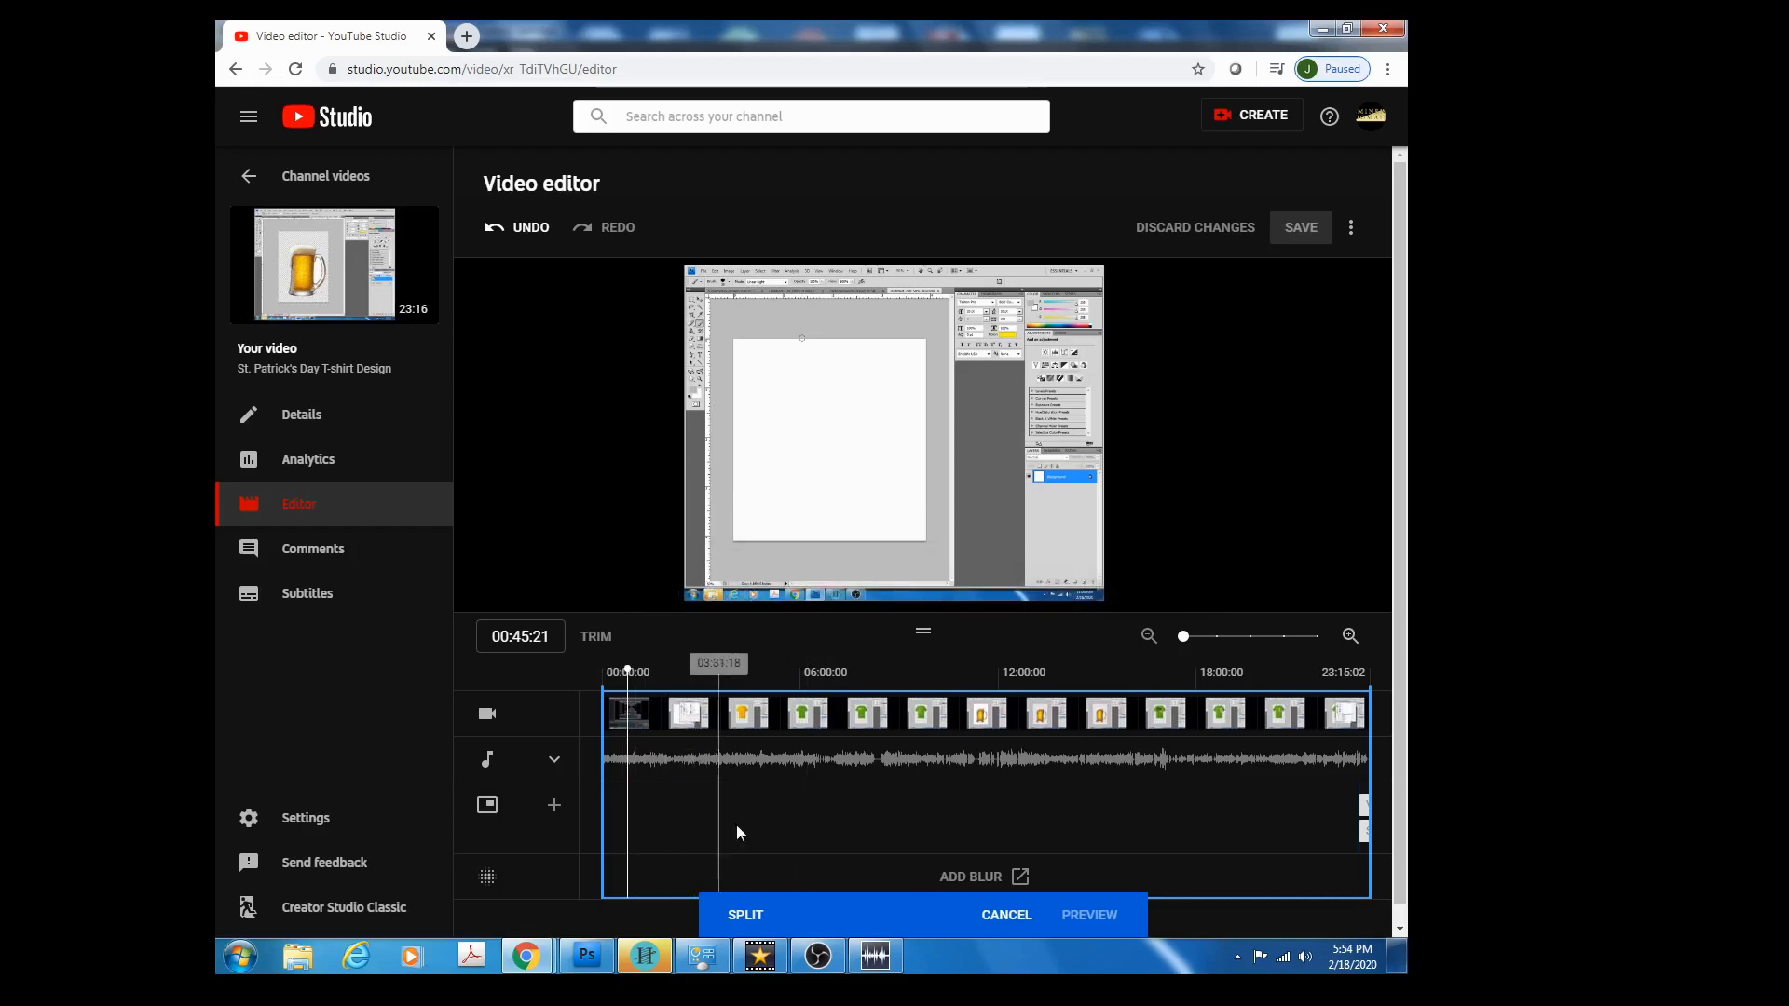
{"action": "left_click", "coordinate": [751, 915]}
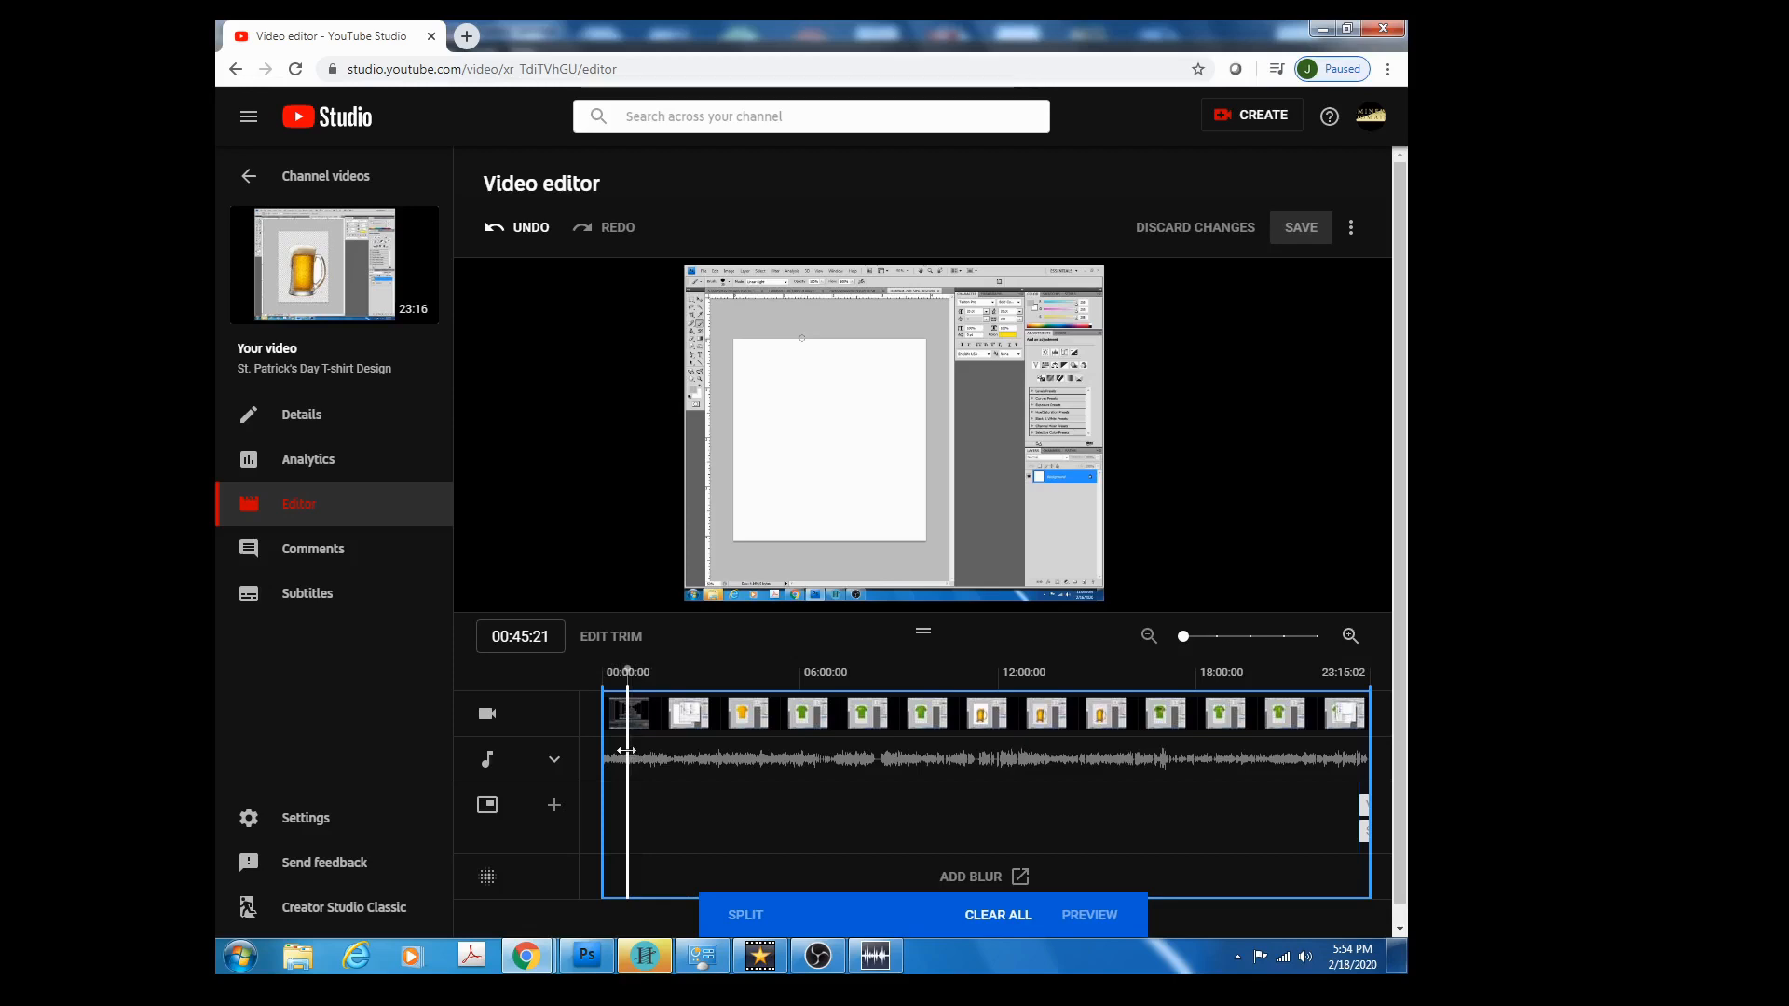
Cut out roughly the first minute of the video, from the very beginning, and replay the area around the cut.
{"action": "left_click_drag", "start_coordinate": [626, 750], "coordinate": [682, 749]}
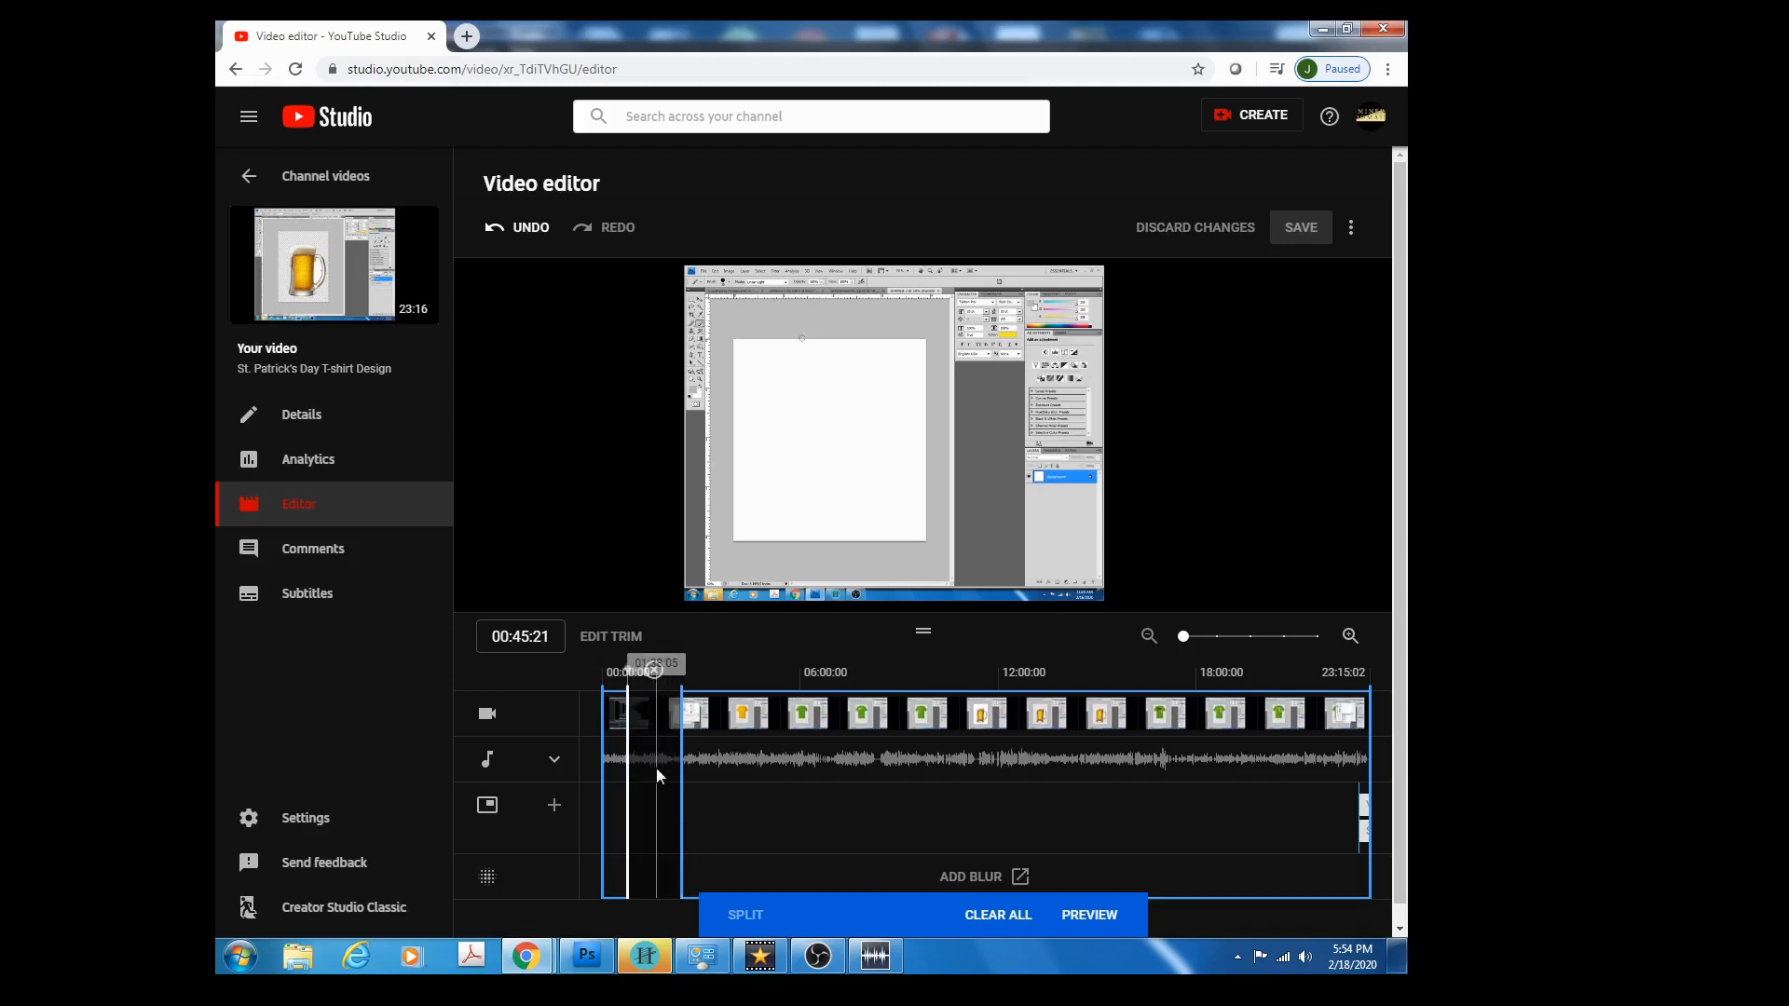
{"action": "left_click_drag", "start_coordinate": [628, 774], "coordinate": [591, 785]}
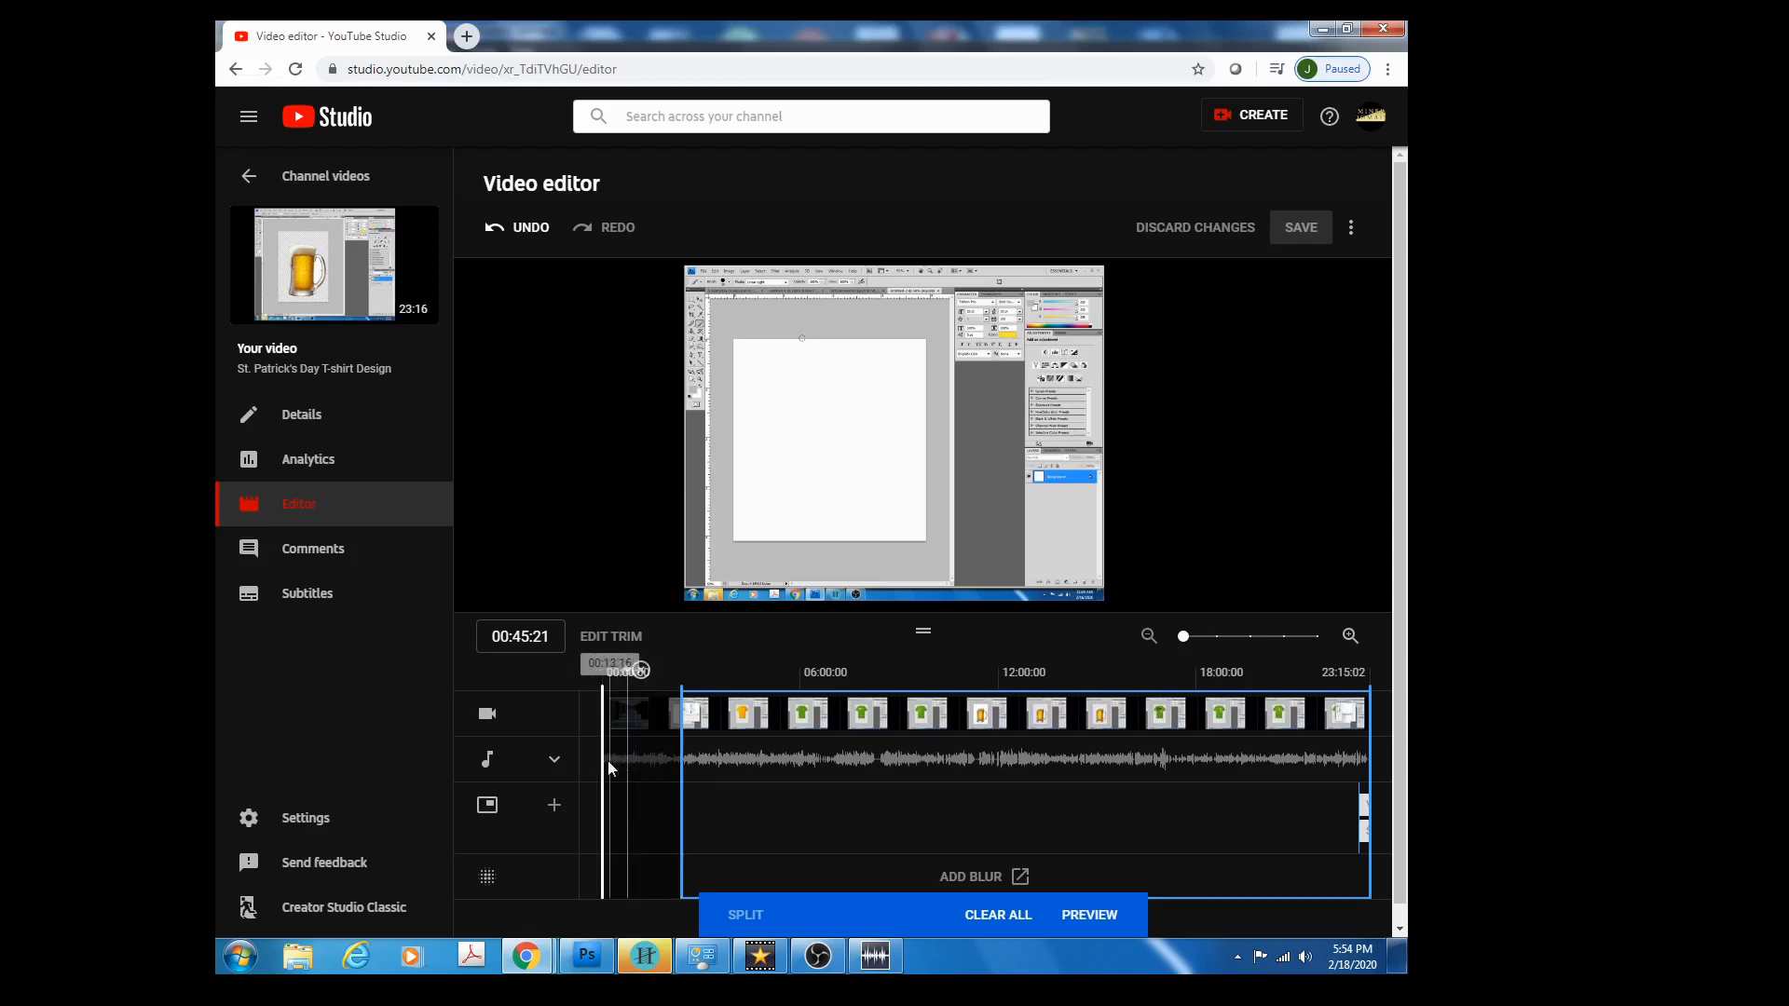
{"action": "left_click_drag", "start_coordinate": [680, 776], "coordinate": [654, 778]}
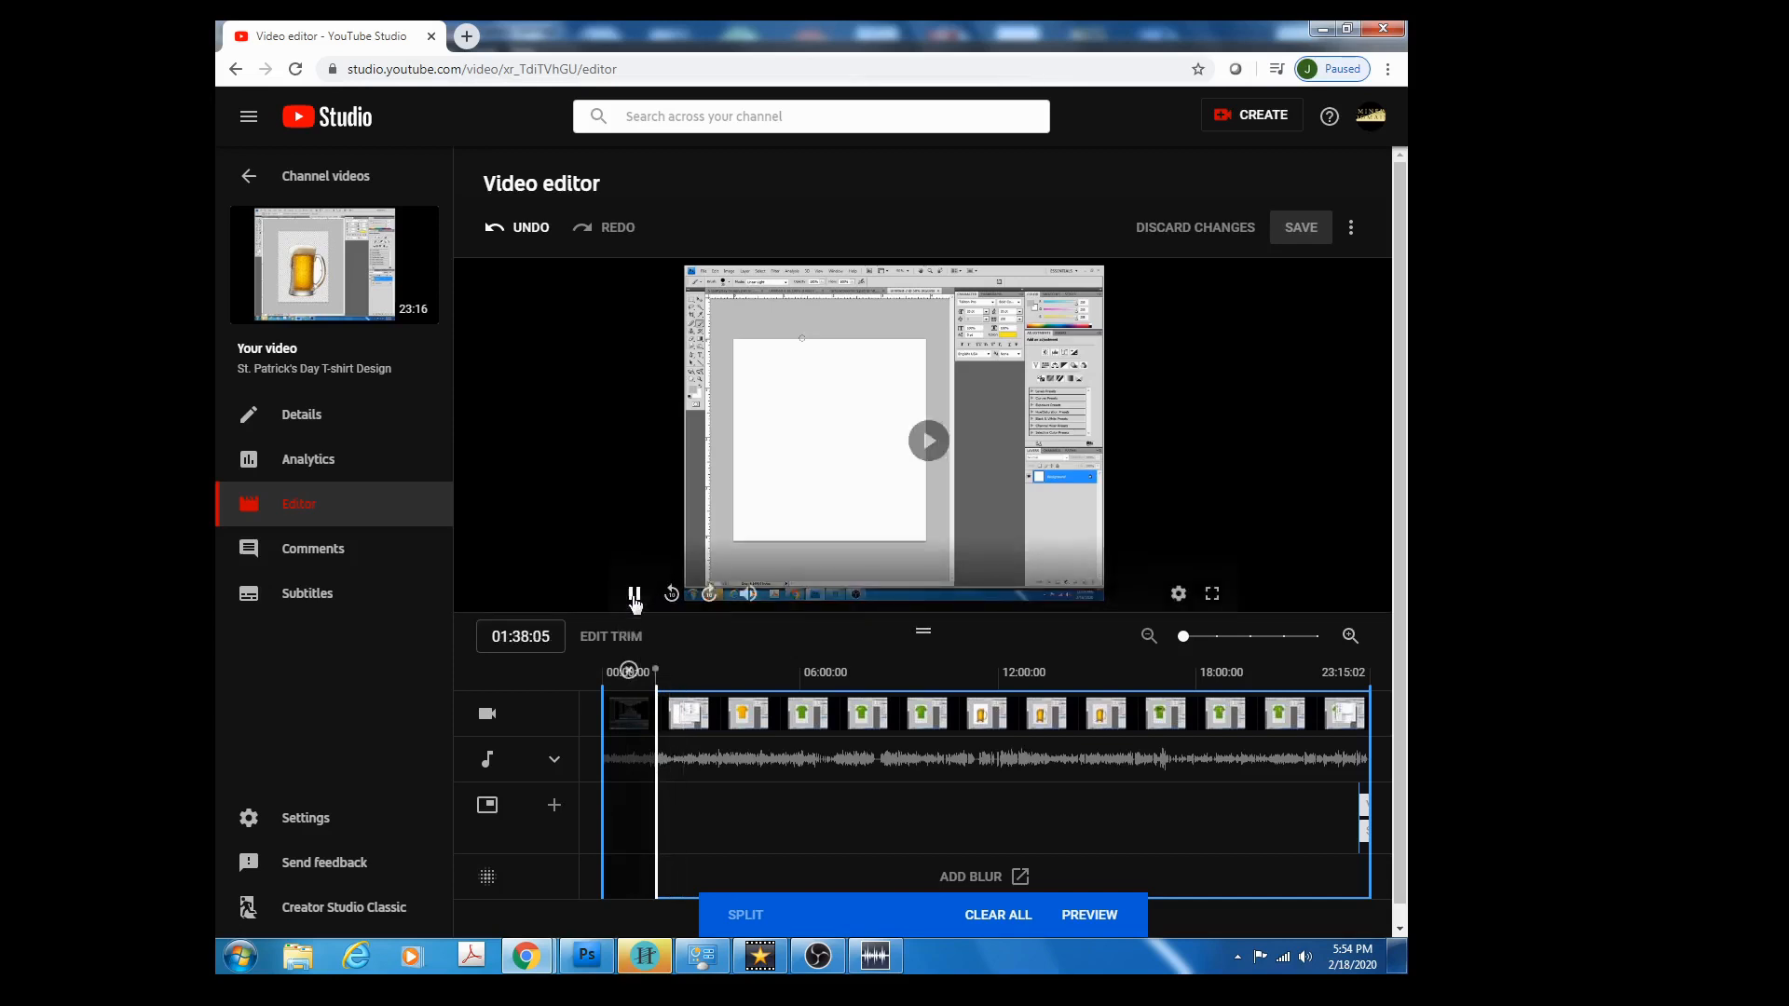
{"action": "left_click", "coordinate": [634, 597]}
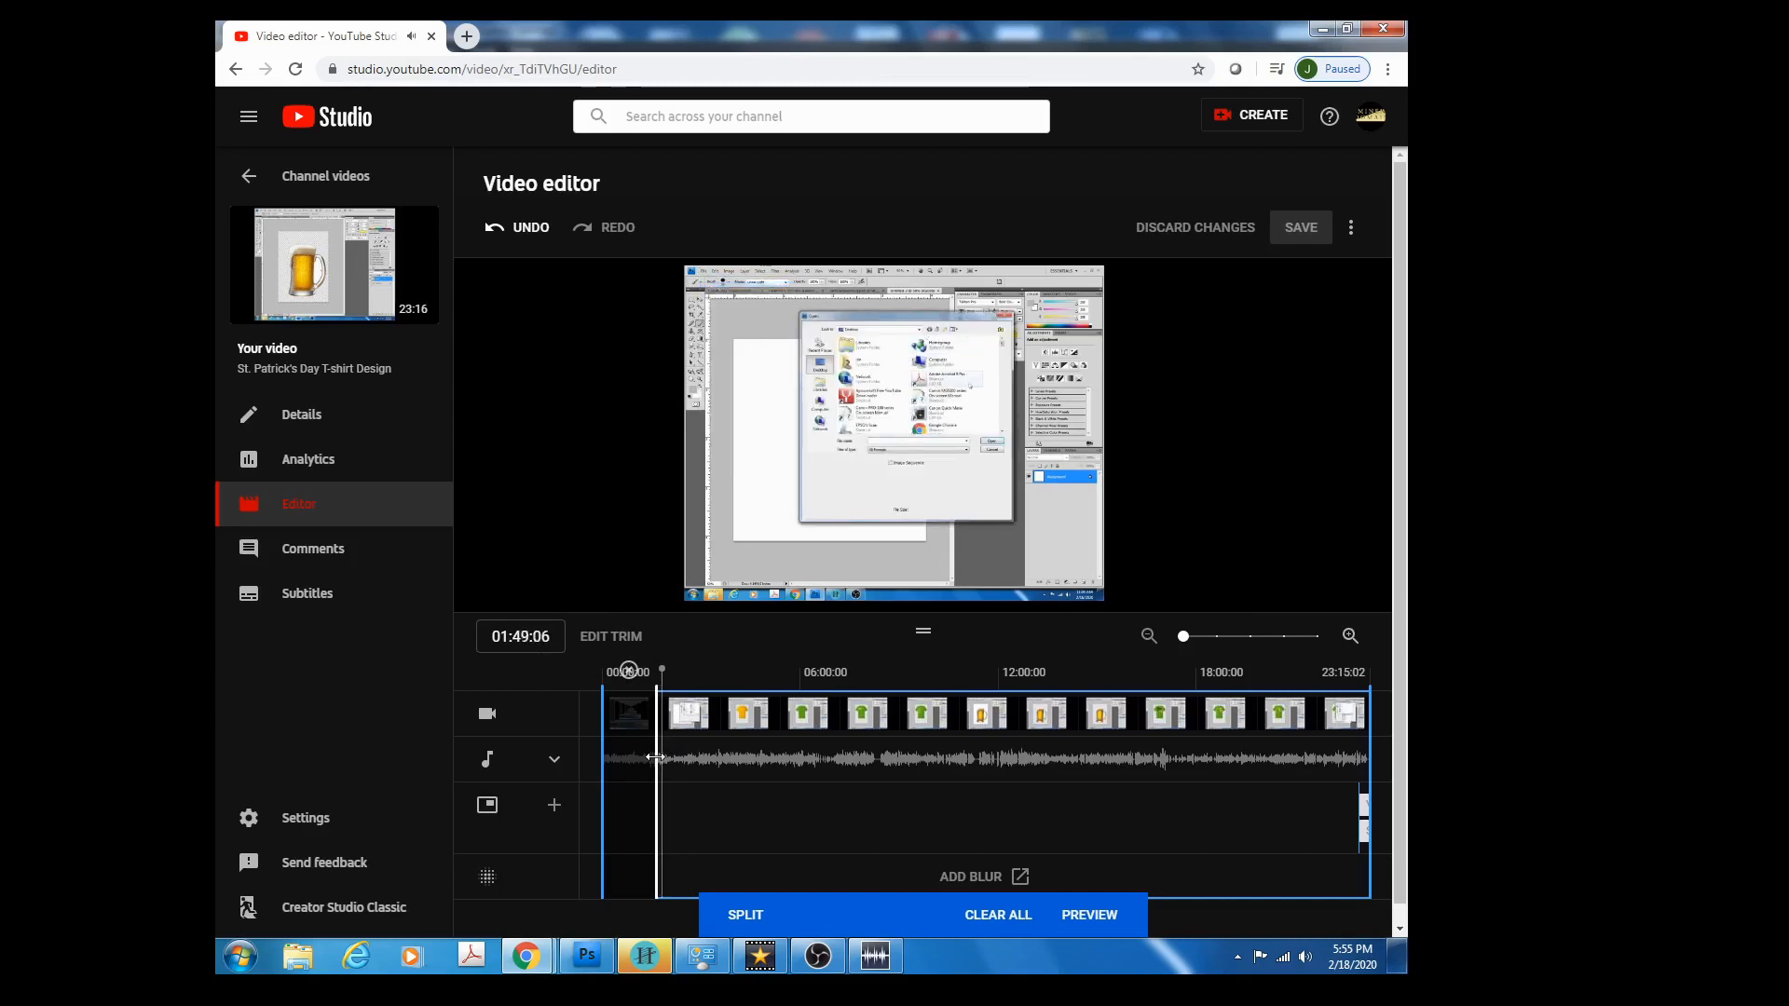
{"action": "left_click_drag", "start_coordinate": [655, 756], "coordinate": [634, 757]}
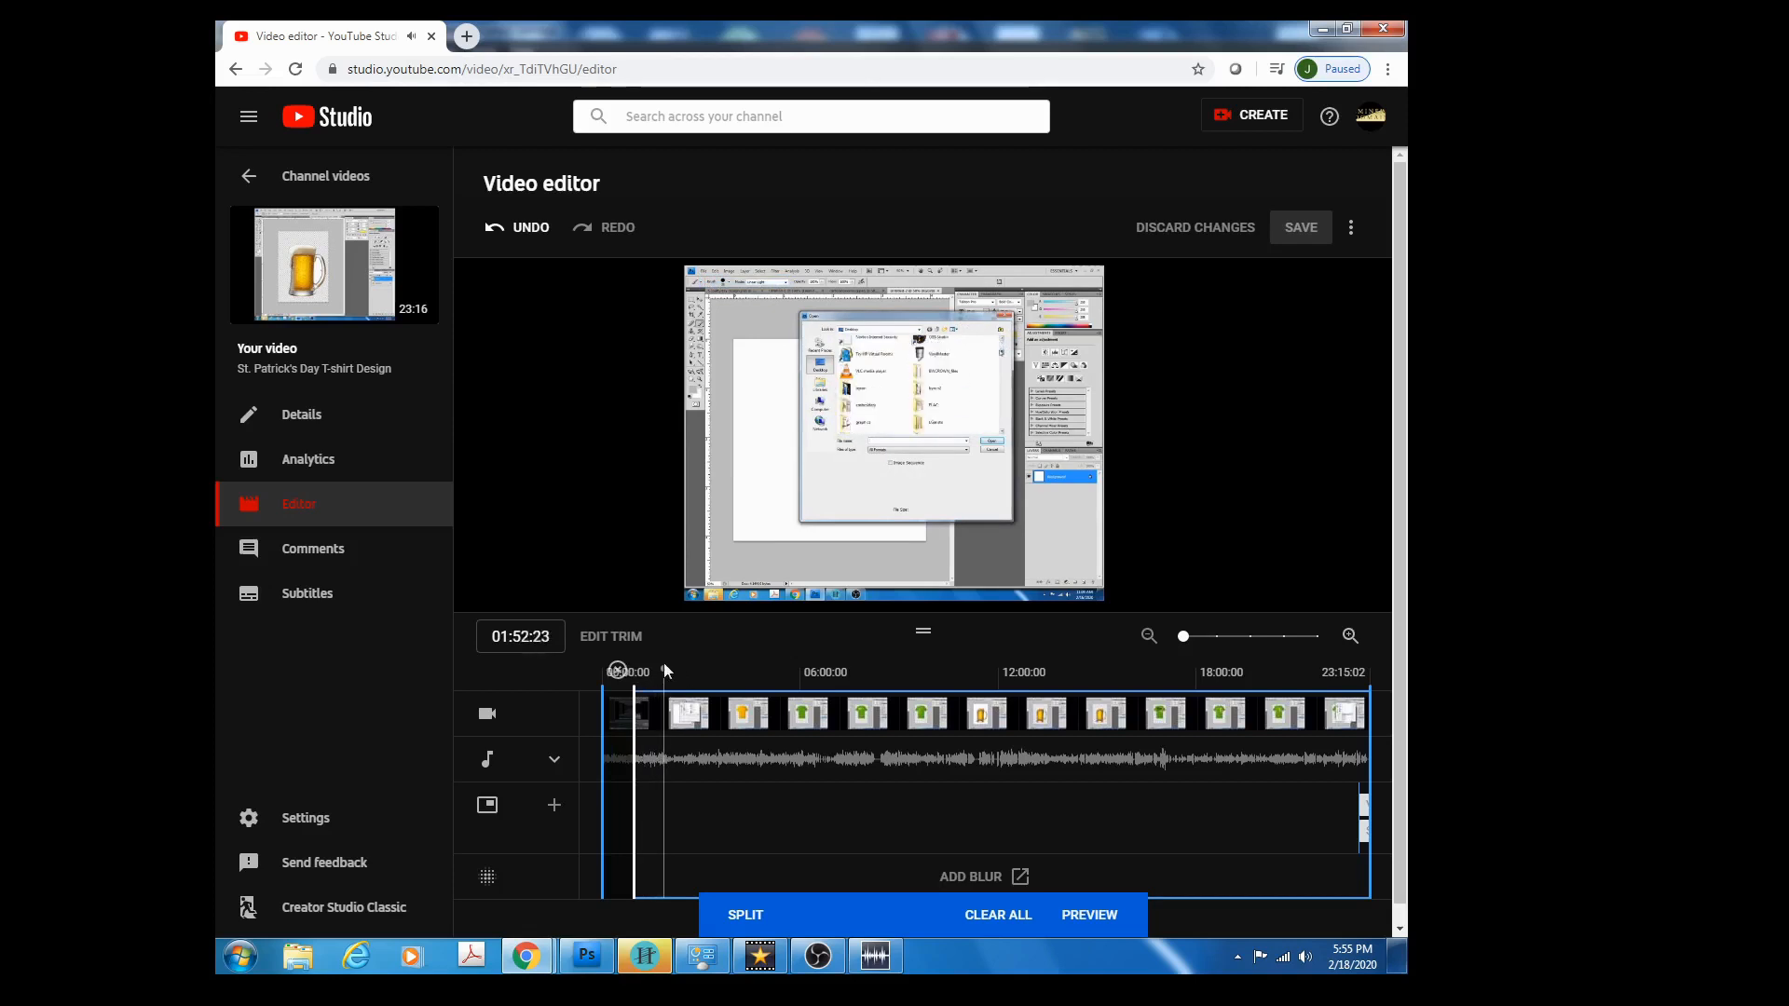
{"action": "left_click", "coordinate": [620, 671]}
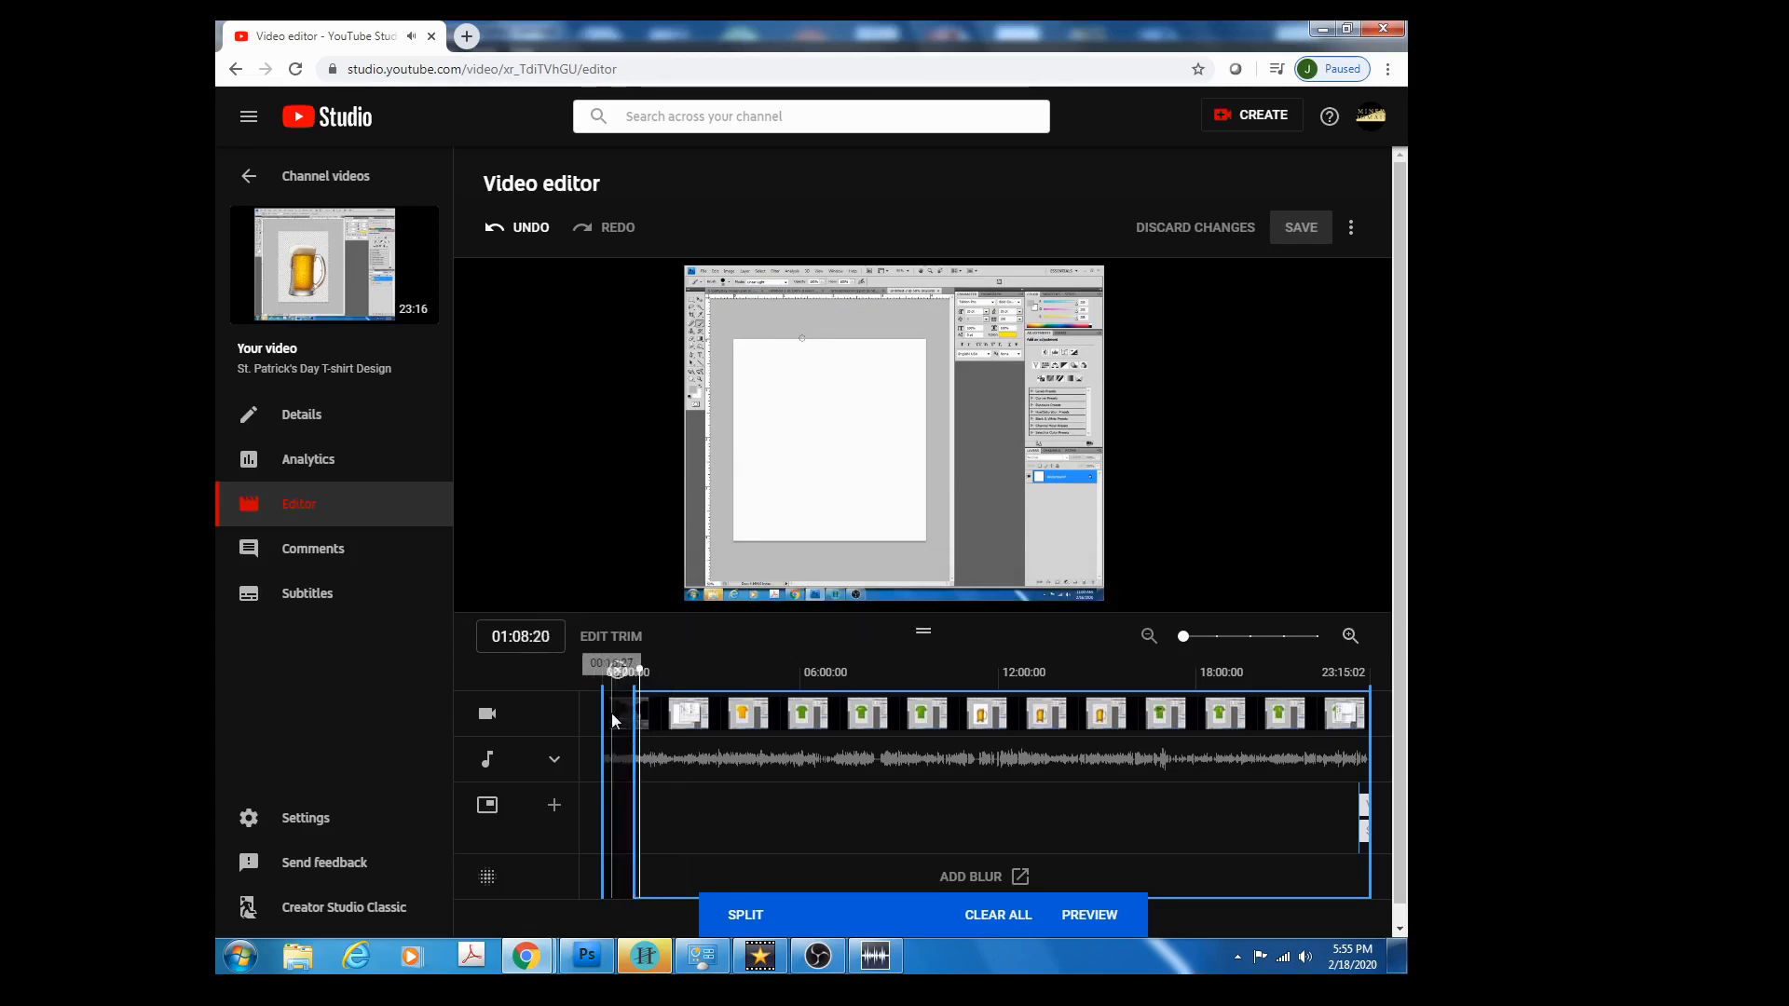
Split the video at 18:03:27 and cut out the section from there to about 21:47.
{"action": "mouse_move", "coordinate": [634, 610]}
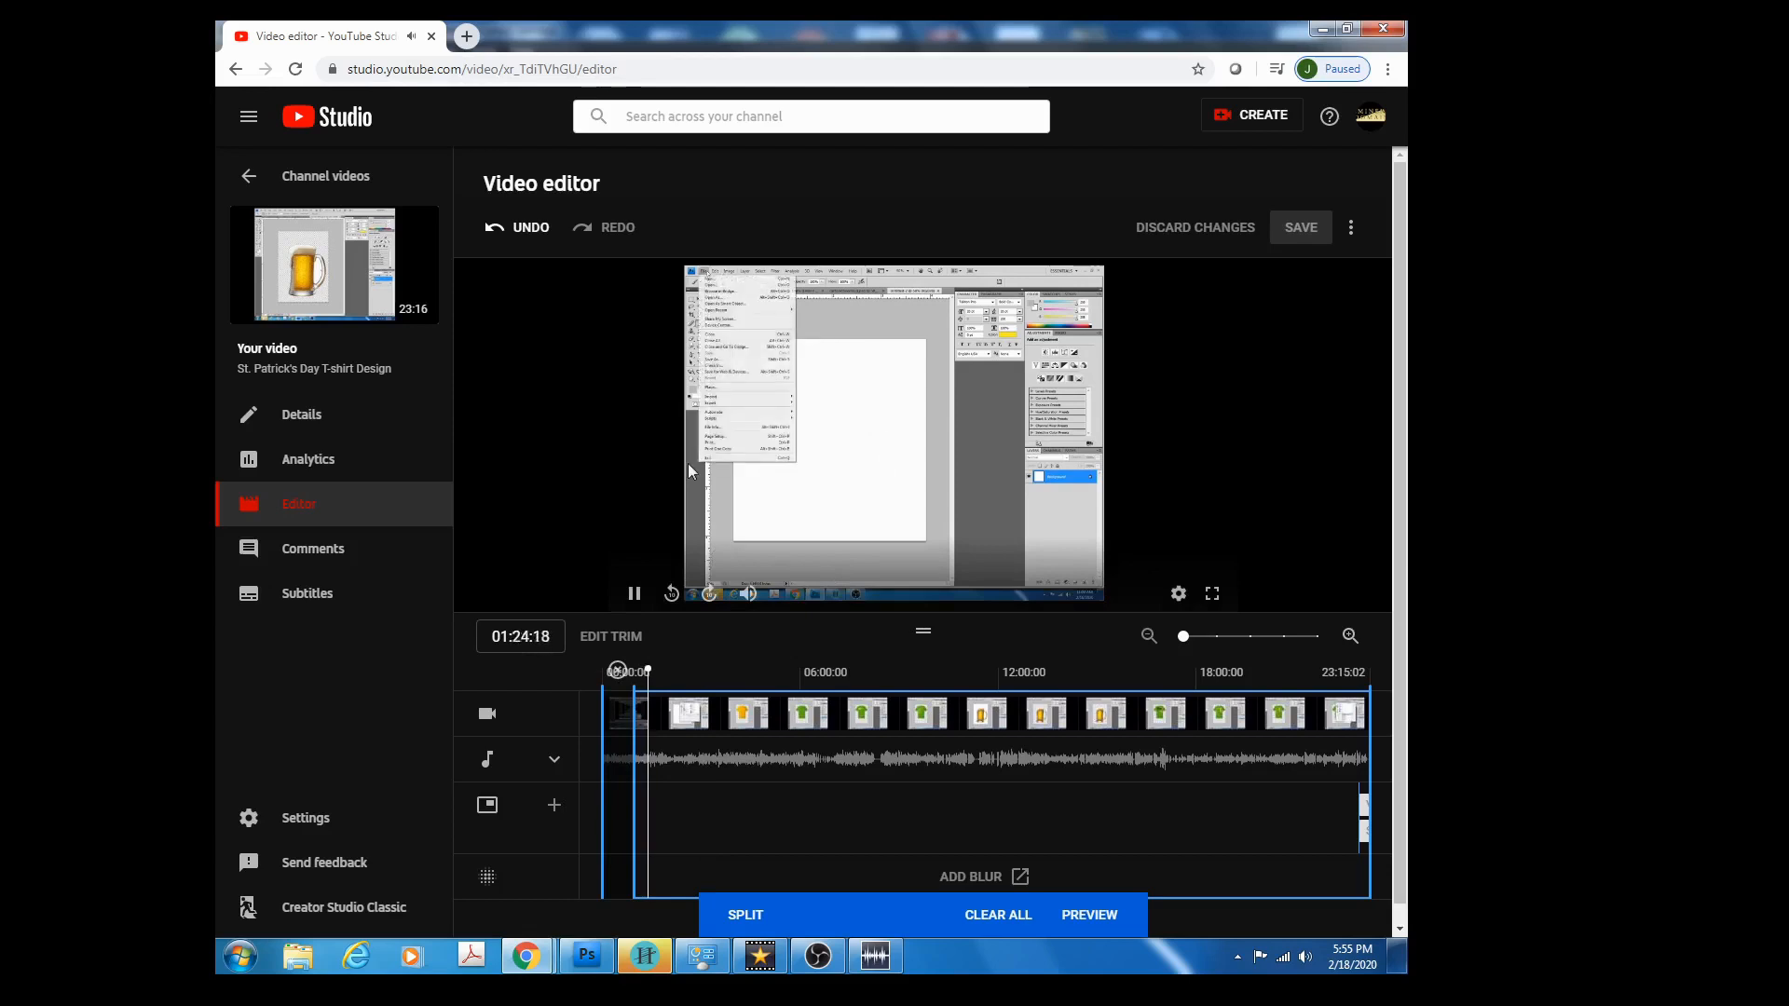
{"action": "left_click_drag", "start_coordinate": [650, 672], "coordinate": [1195, 651]}
{"action": "key", "text": "space"}
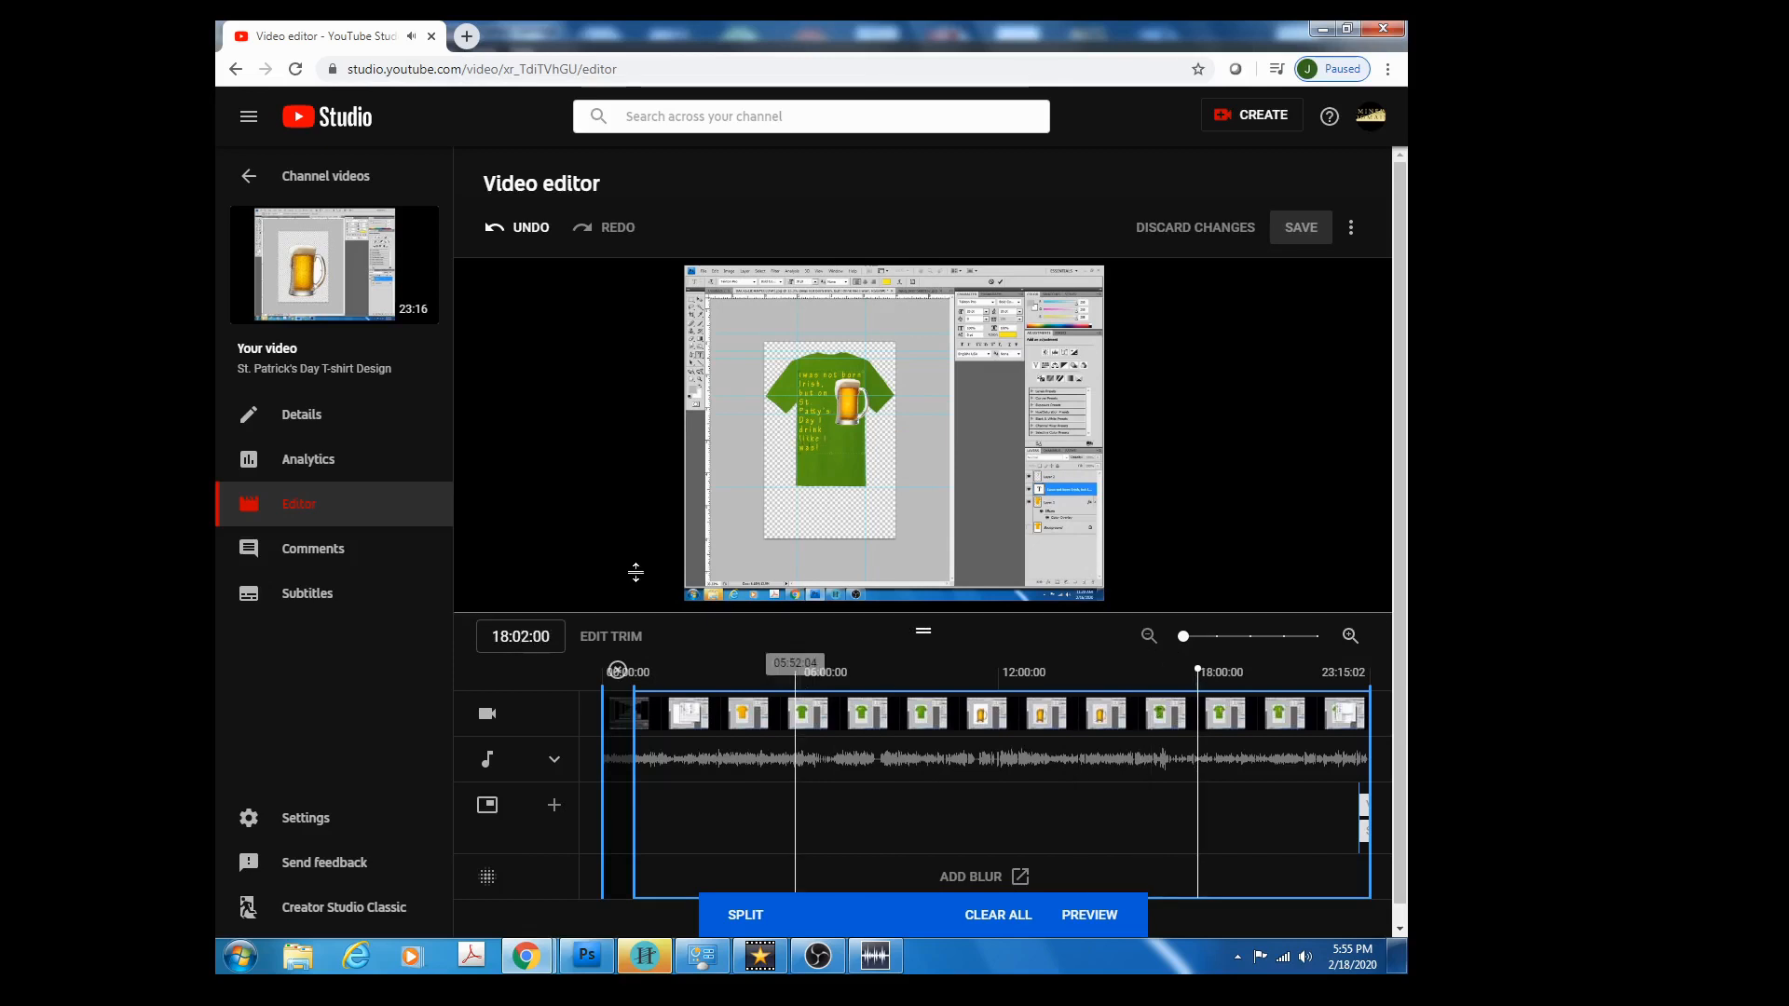
{"action": "key", "text": "space"}
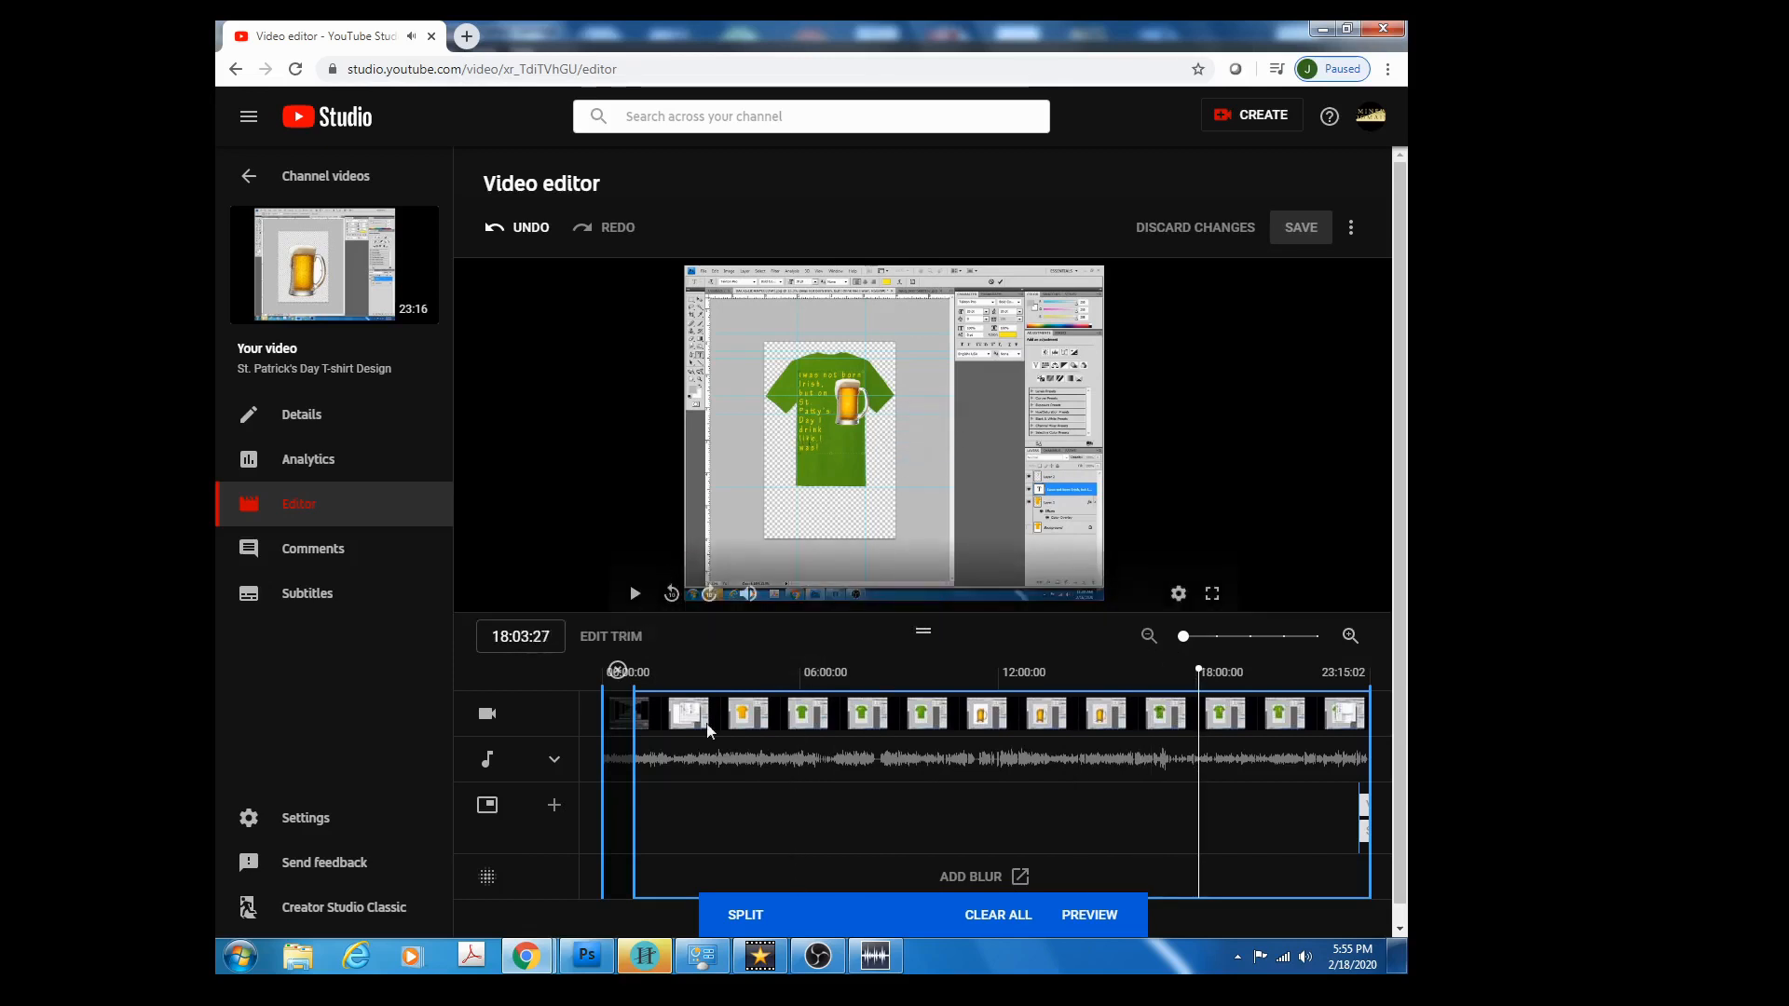
{"action": "left_click", "coordinate": [744, 916]}
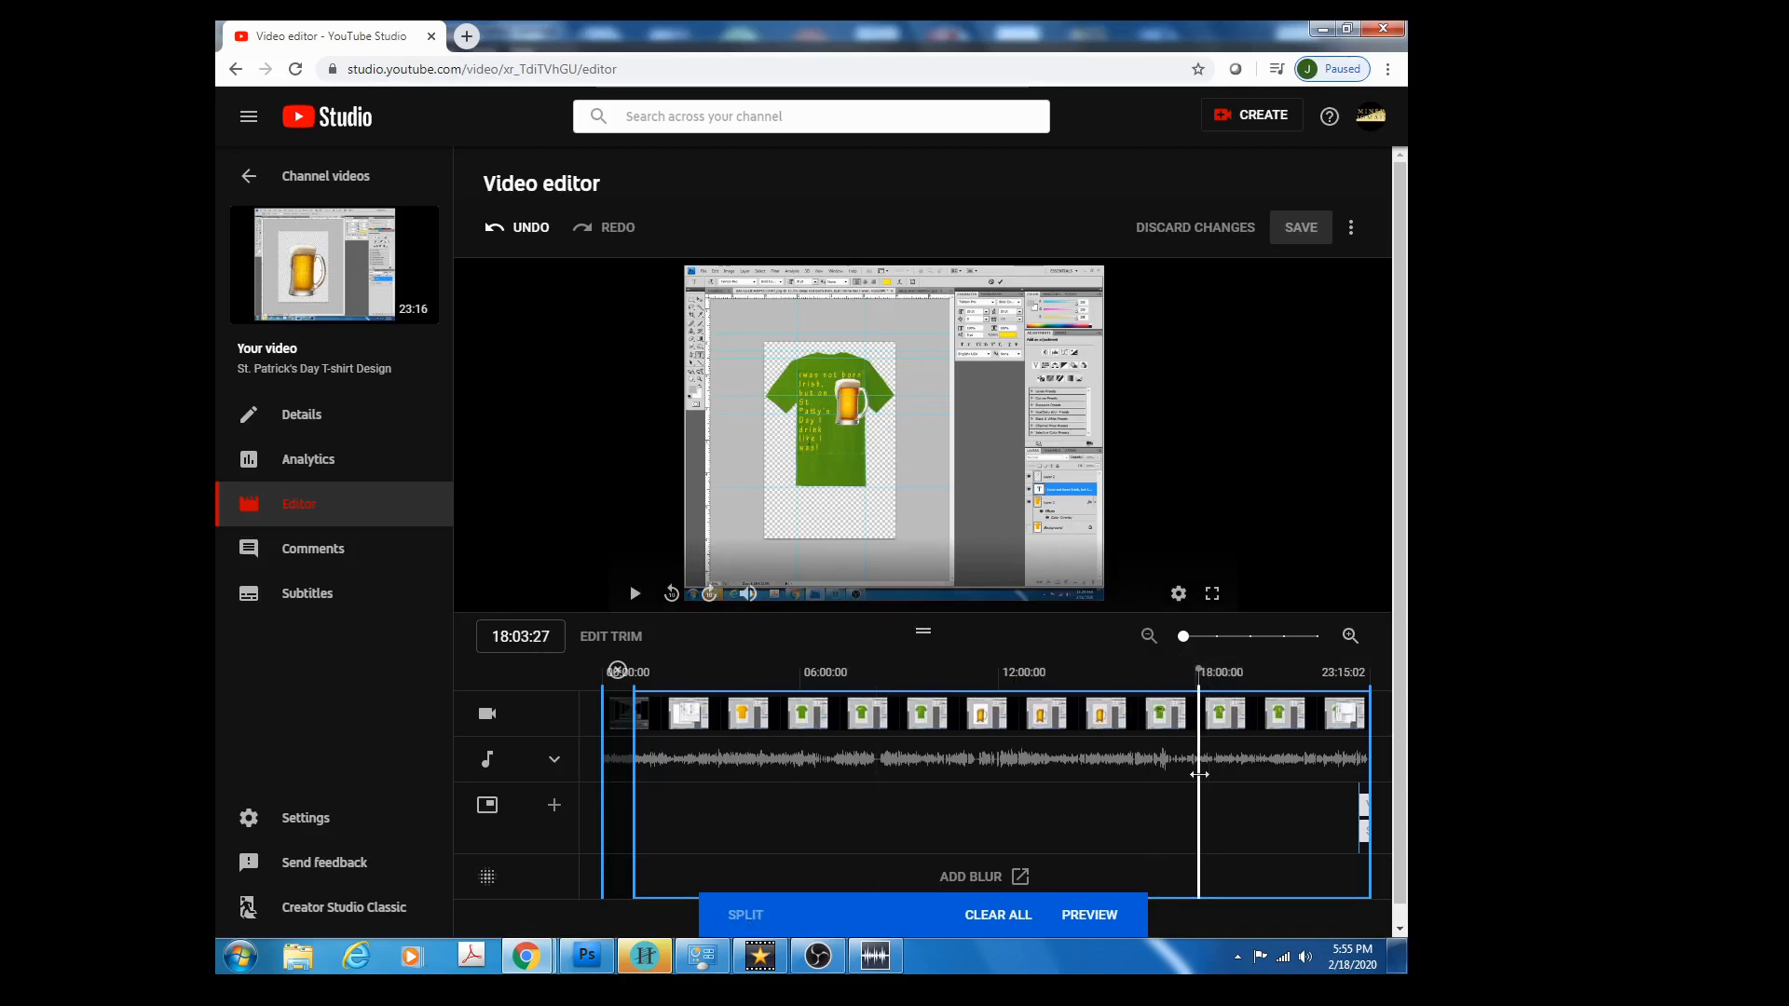
{"action": "left_click_drag", "start_coordinate": [1199, 774], "coordinate": [1322, 751]}
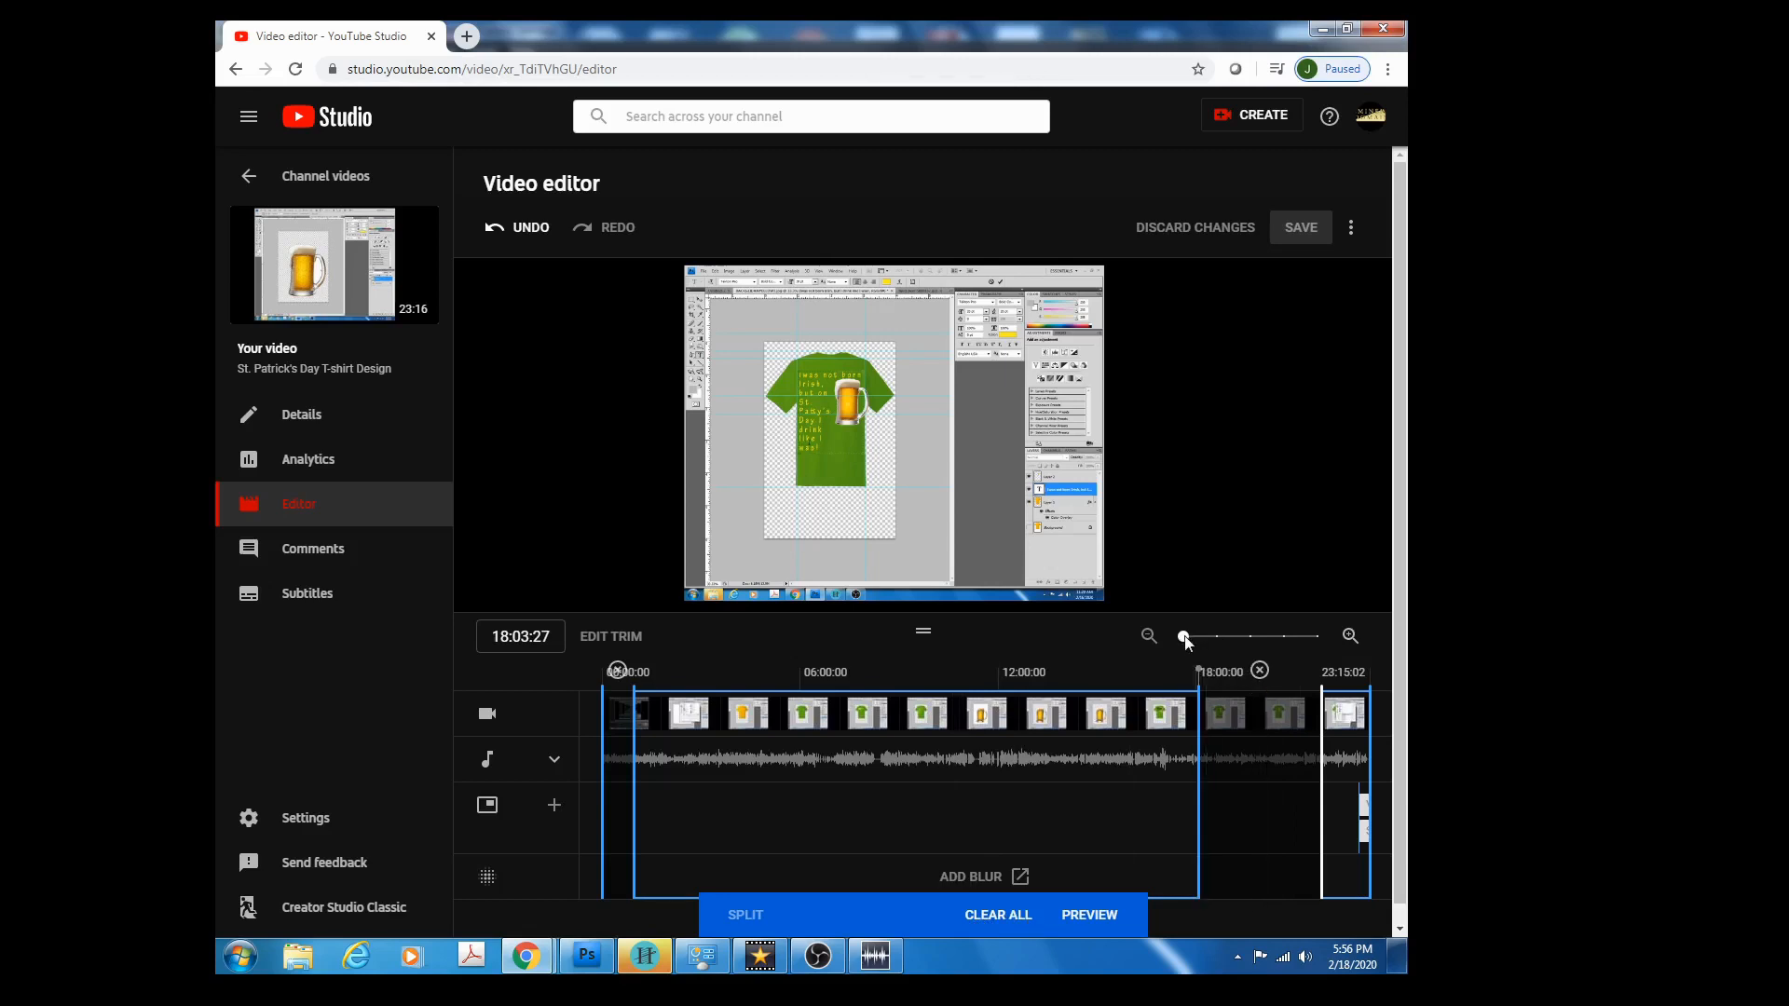
{"action": "left_click_drag", "start_coordinate": [1205, 635], "coordinate": [1240, 639]}
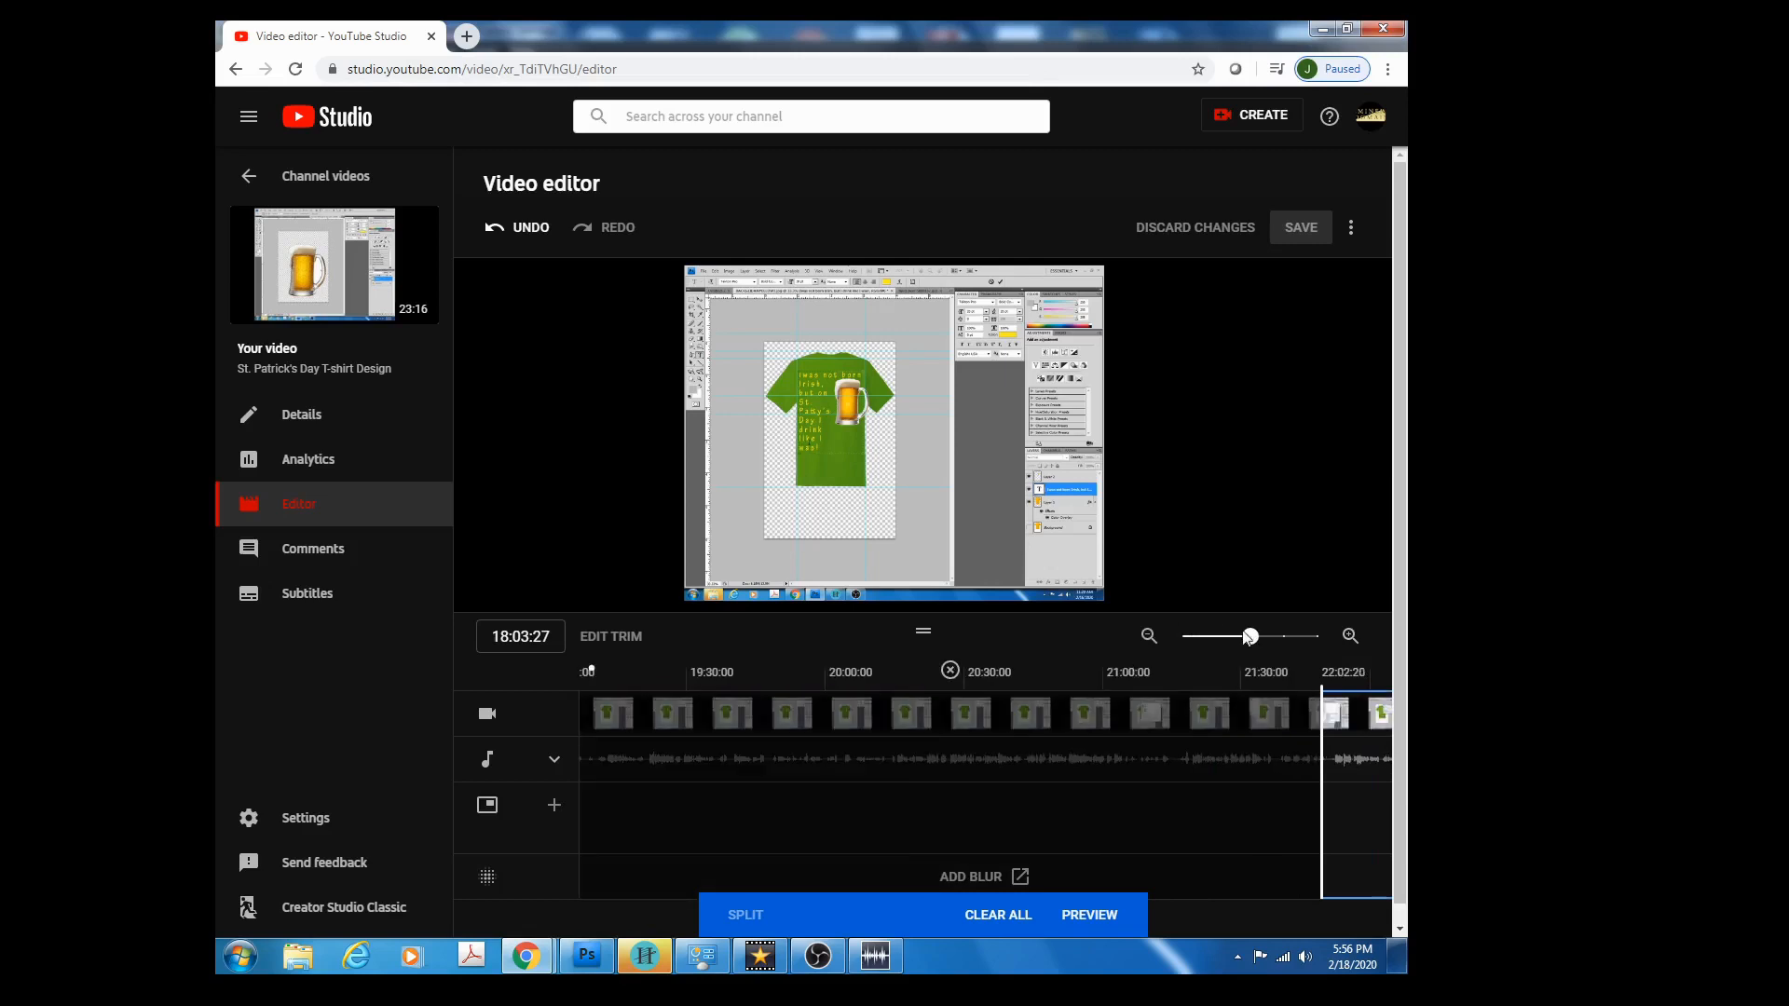
{"action": "left_click_drag", "start_coordinate": [1261, 632], "coordinate": [1282, 636]}
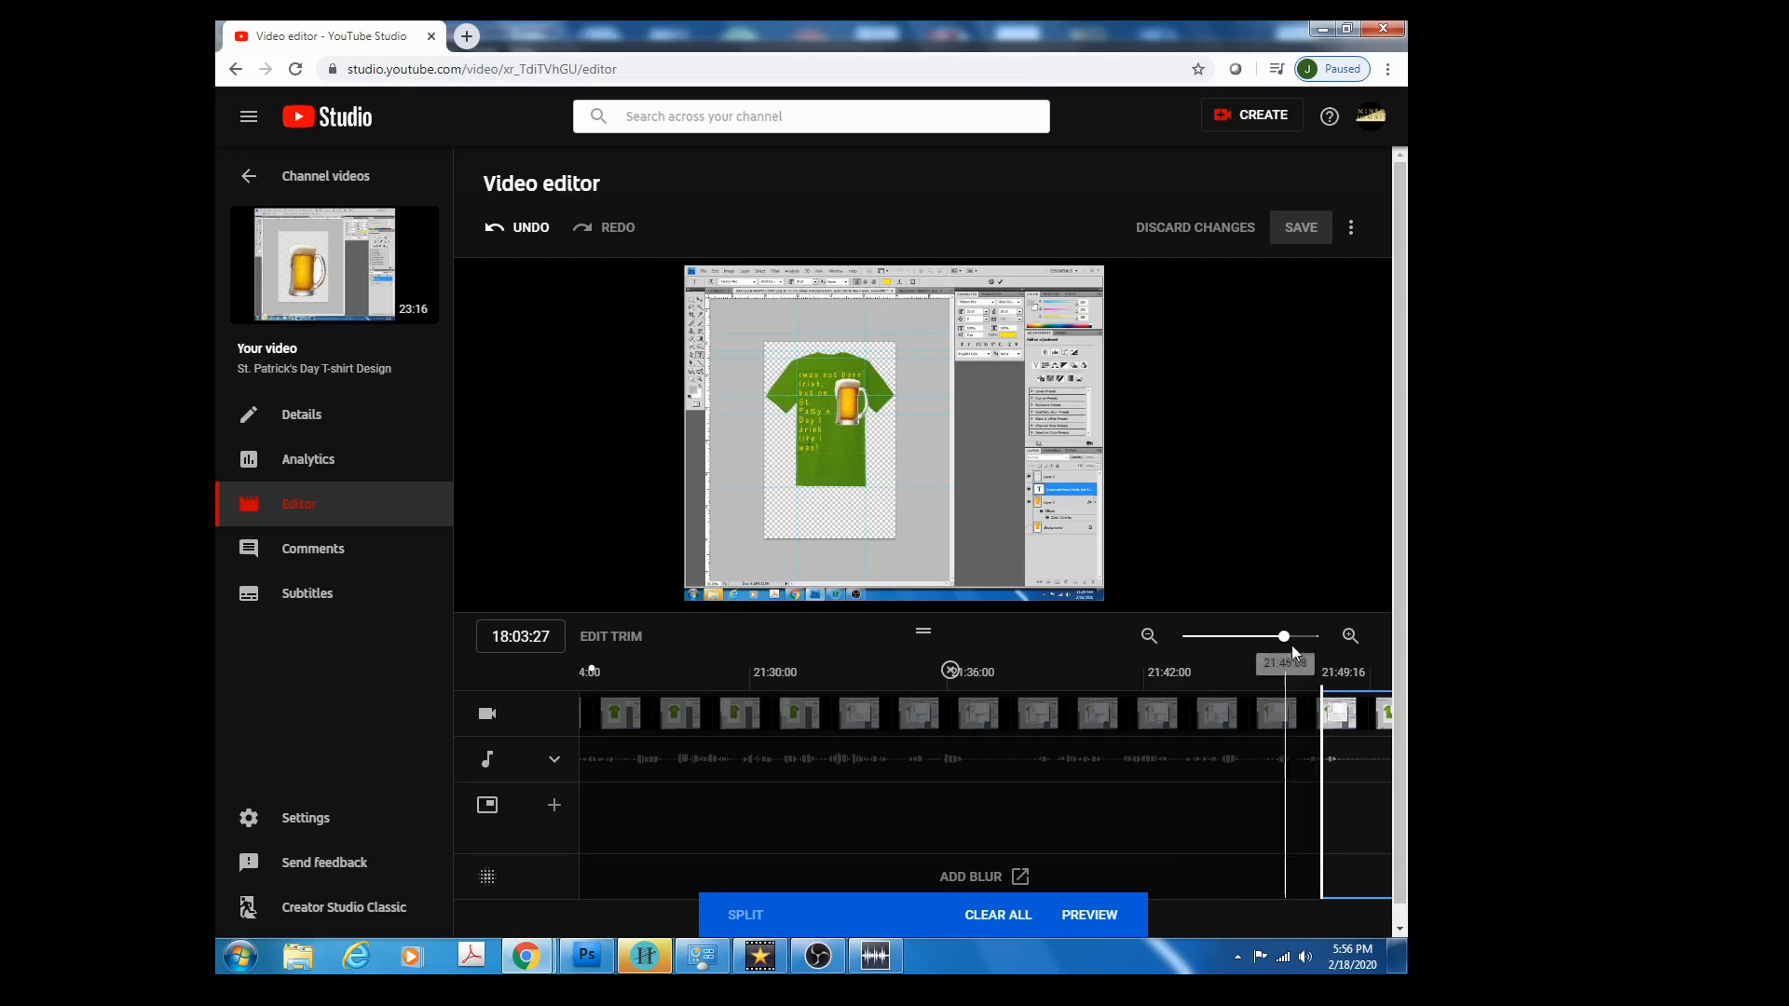
{"action": "left_click_drag", "start_coordinate": [1299, 641], "coordinate": [1309, 648]}
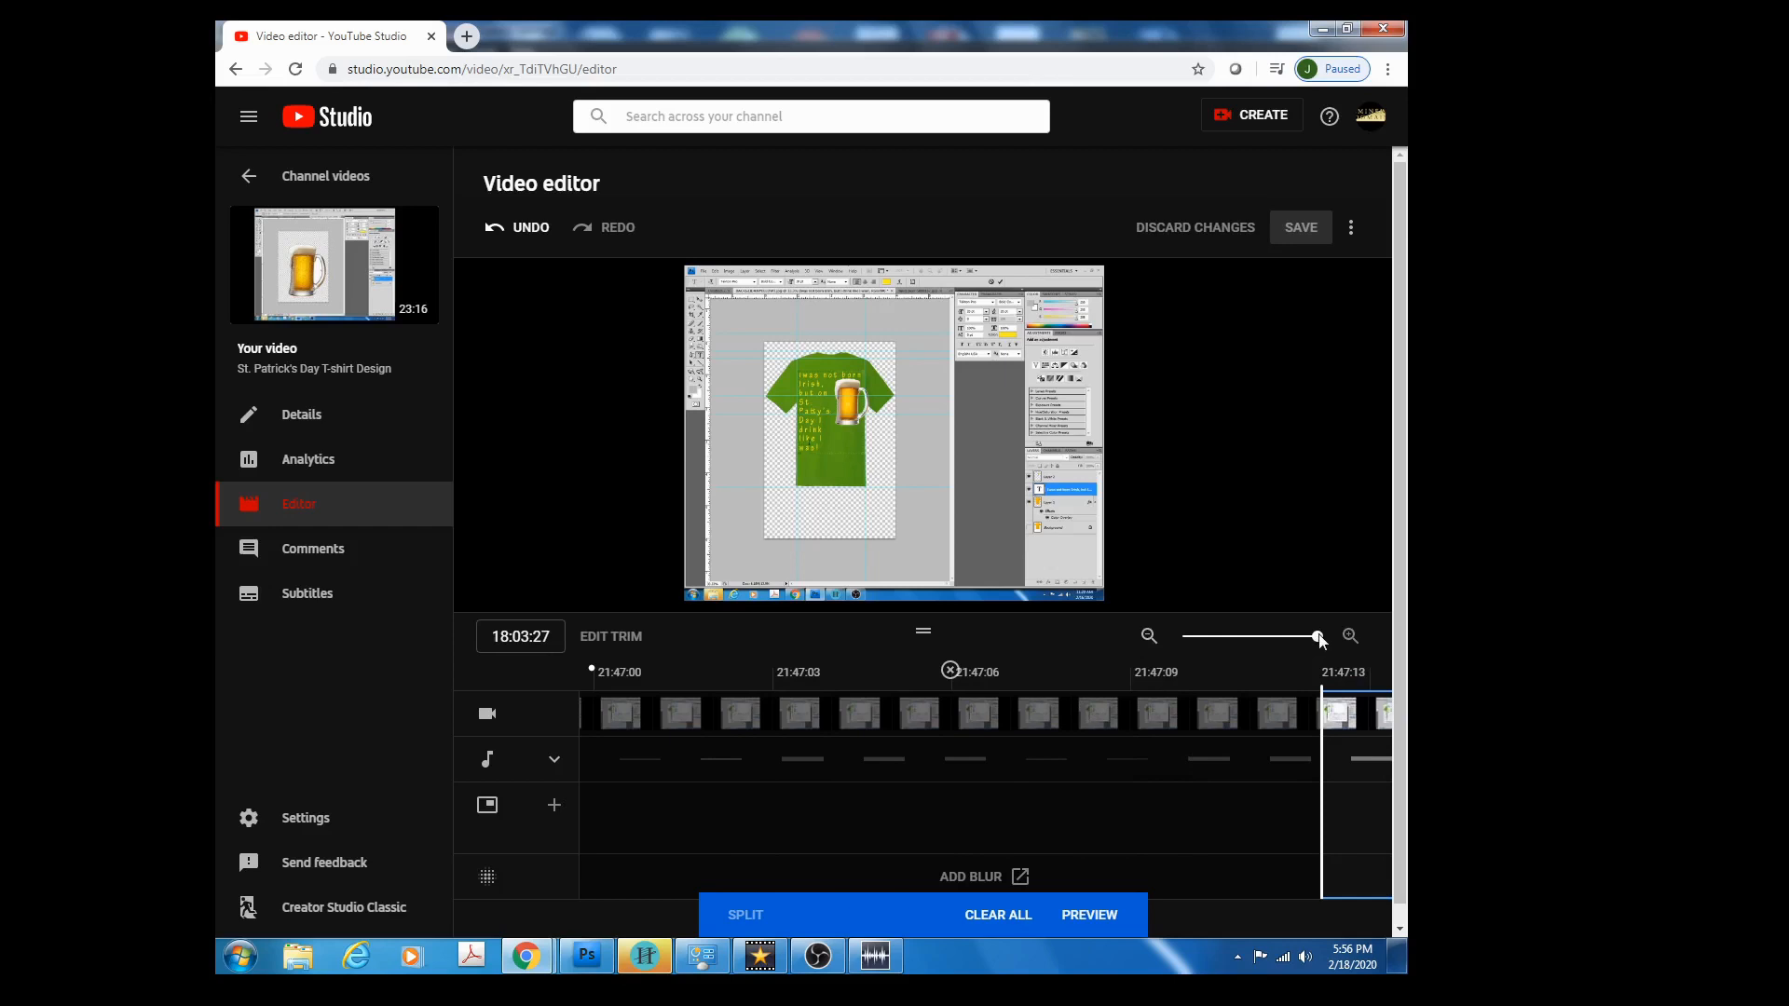
{"action": "left_click_drag", "start_coordinate": [1319, 641], "coordinate": [1193, 657]}
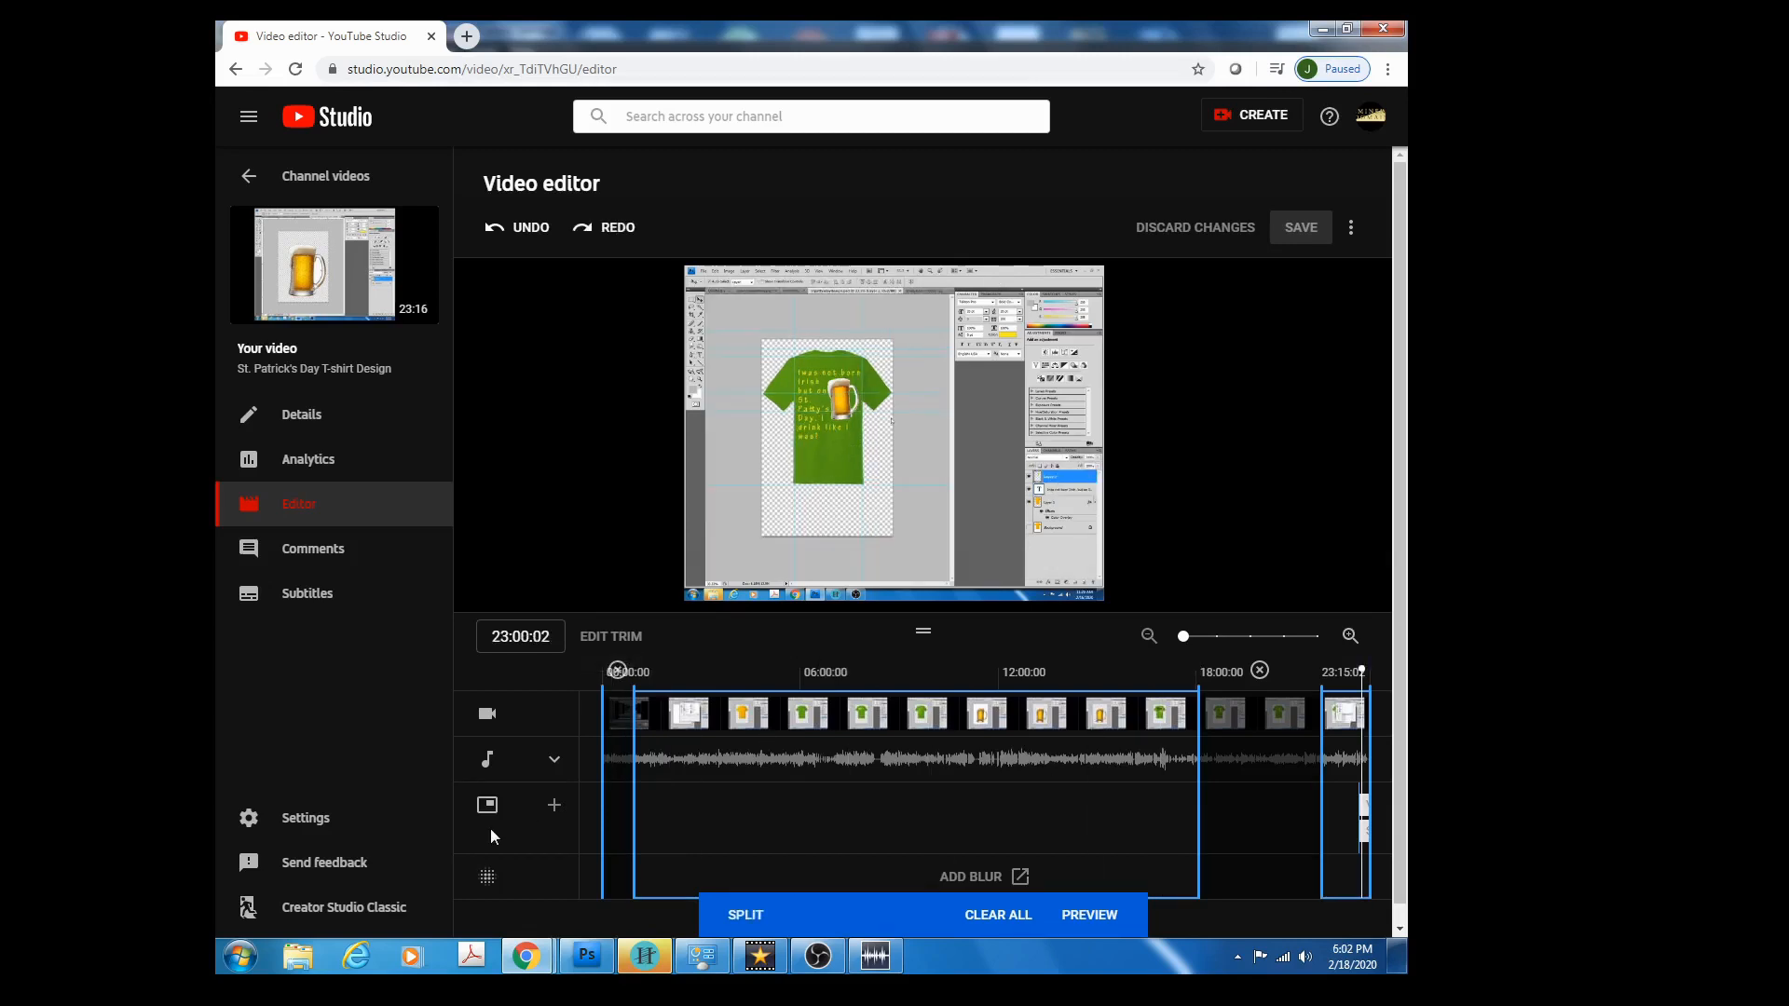
Try to shorten the end screen's Video element so that it ends at 23:09:02.
{"action": "left_click", "coordinate": [1361, 810]}
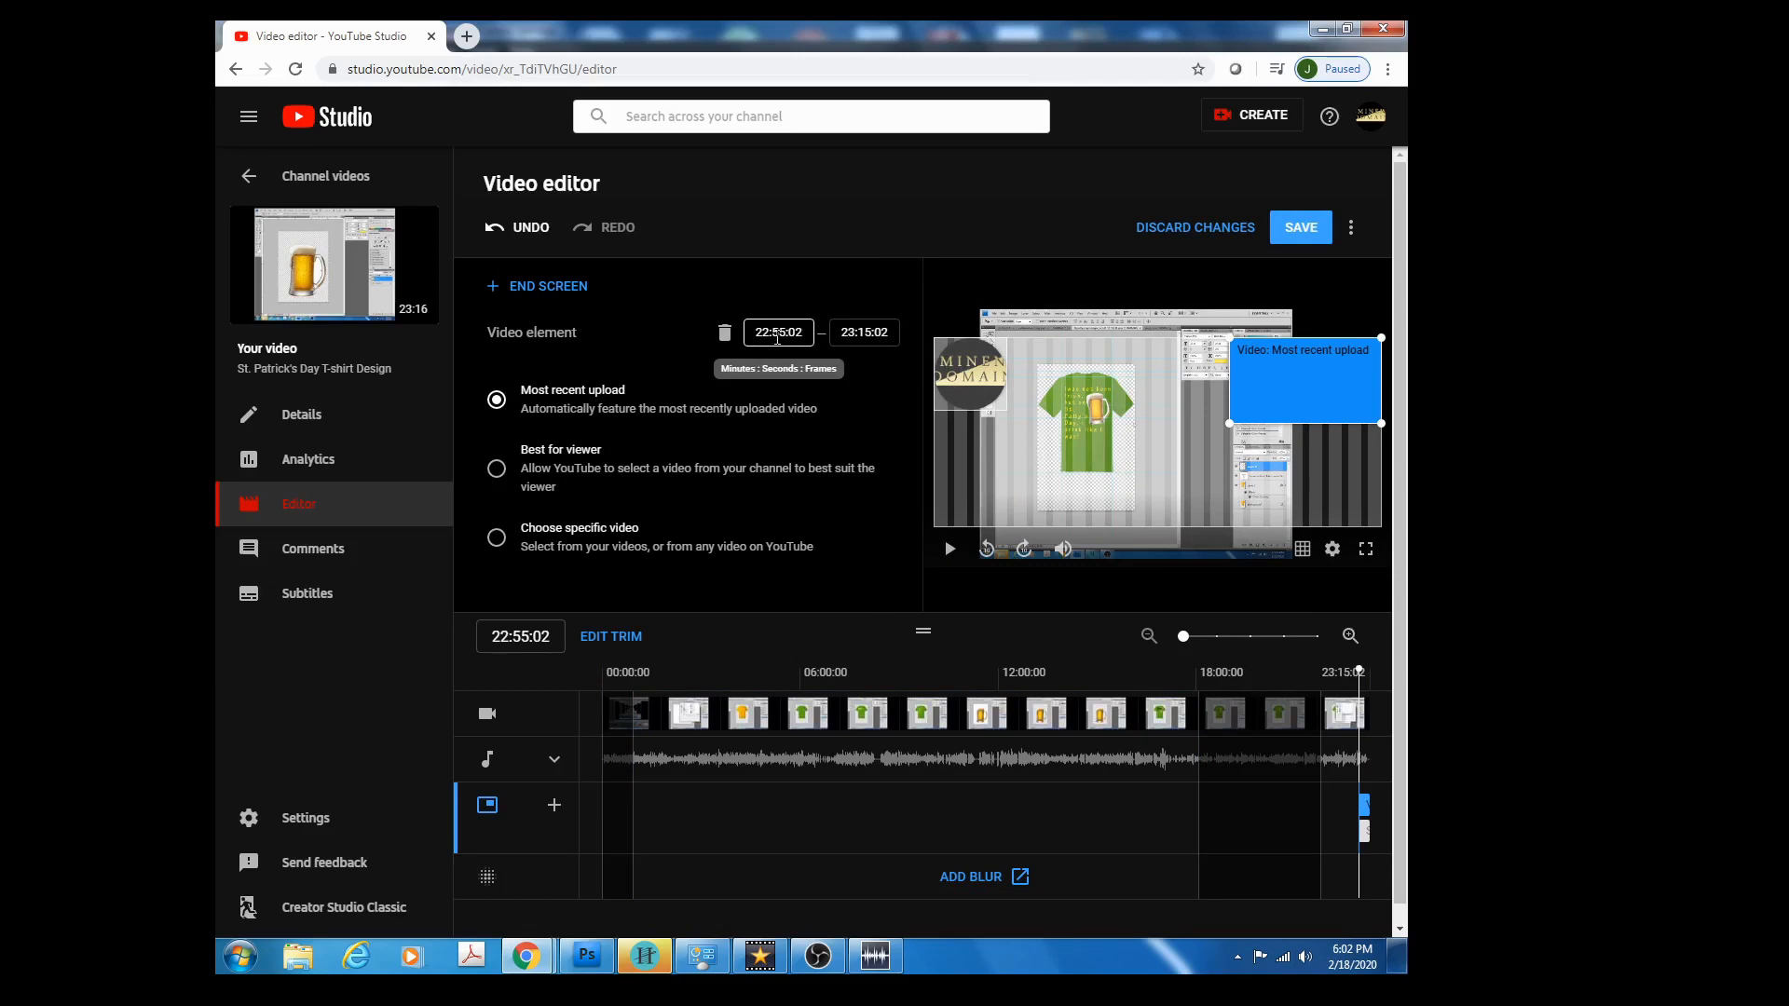
{"action": "left_click", "coordinate": [876, 333]}
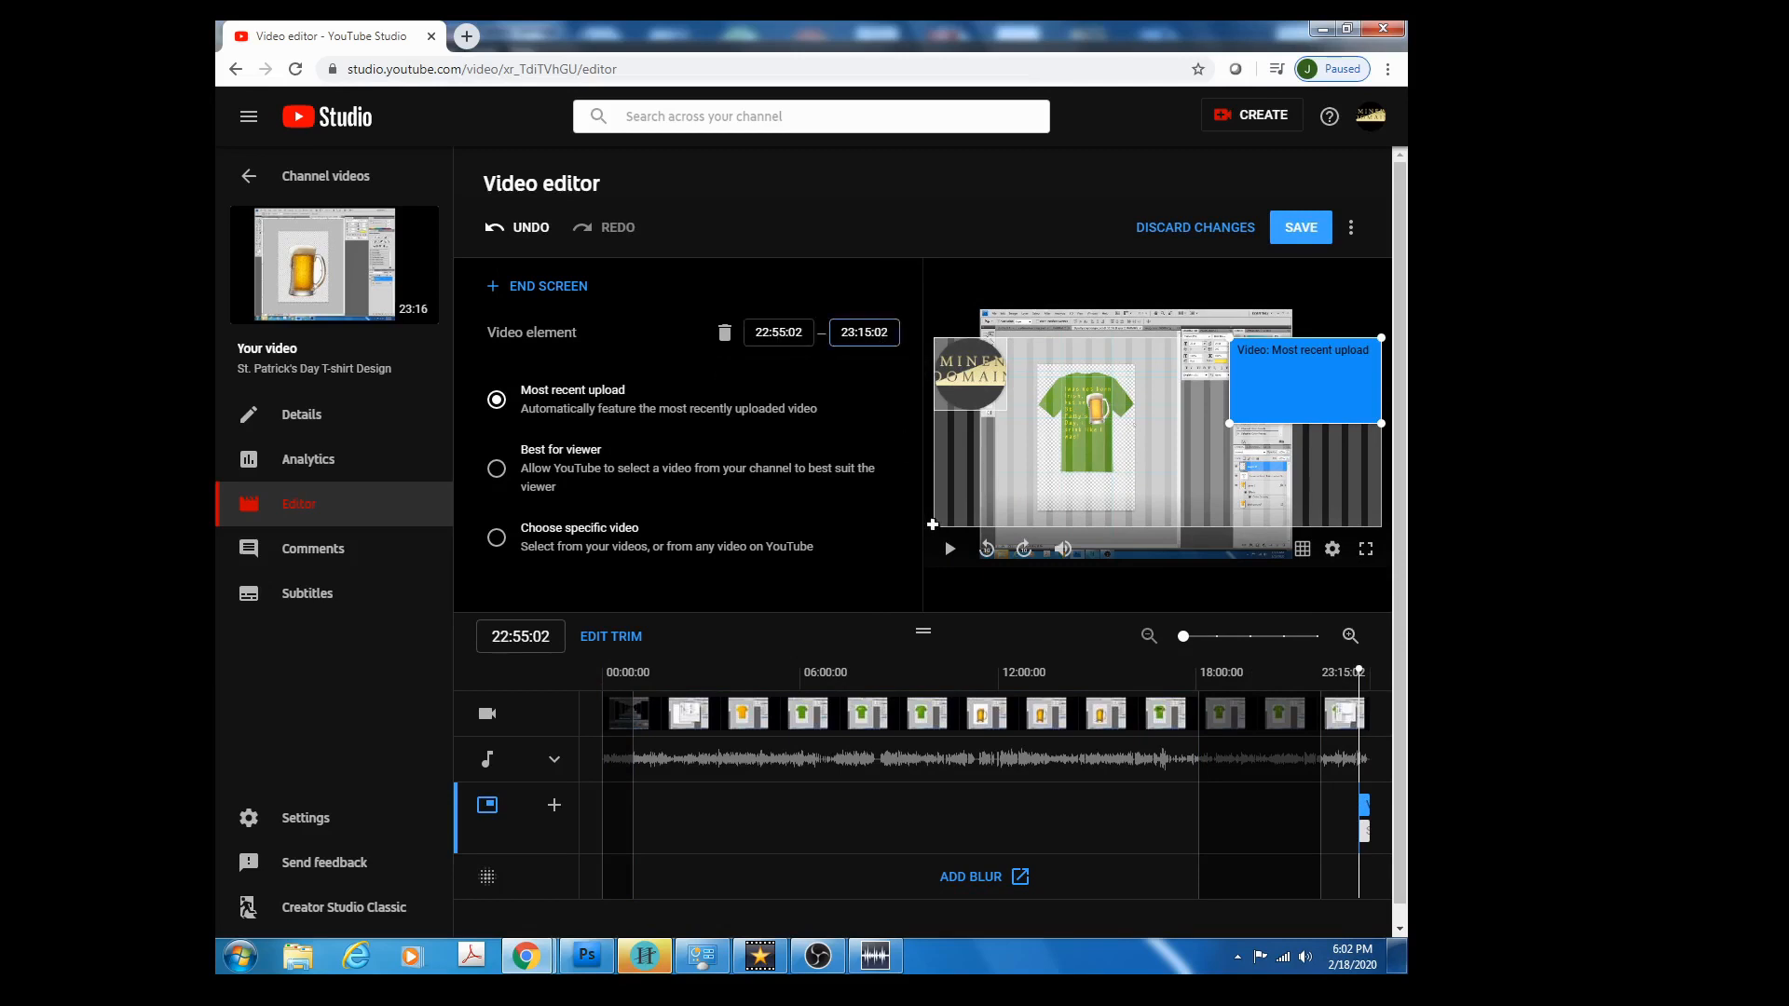
{"action": "key", "text": "BackSpace"}
{"action": "type", "text": "3"}
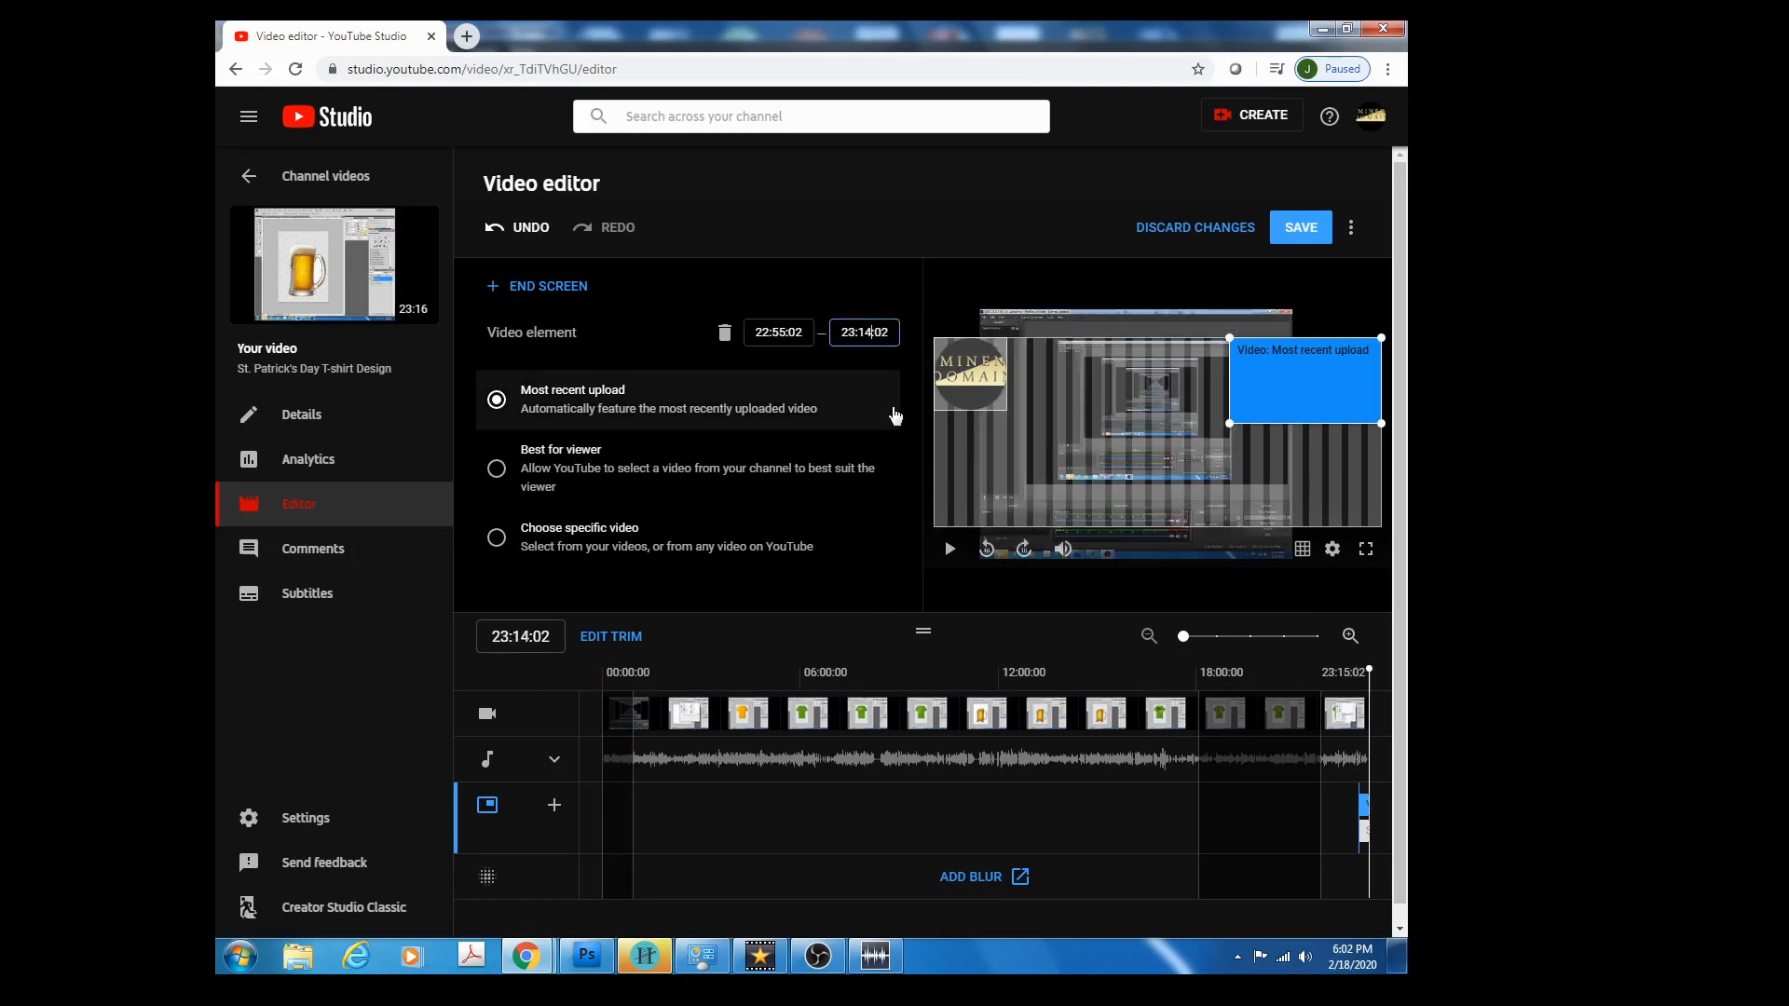
{"action": "key", "text": "Down"}
{"action": "key", "text": "Down"}
{"action": "key", "text": "Down"}
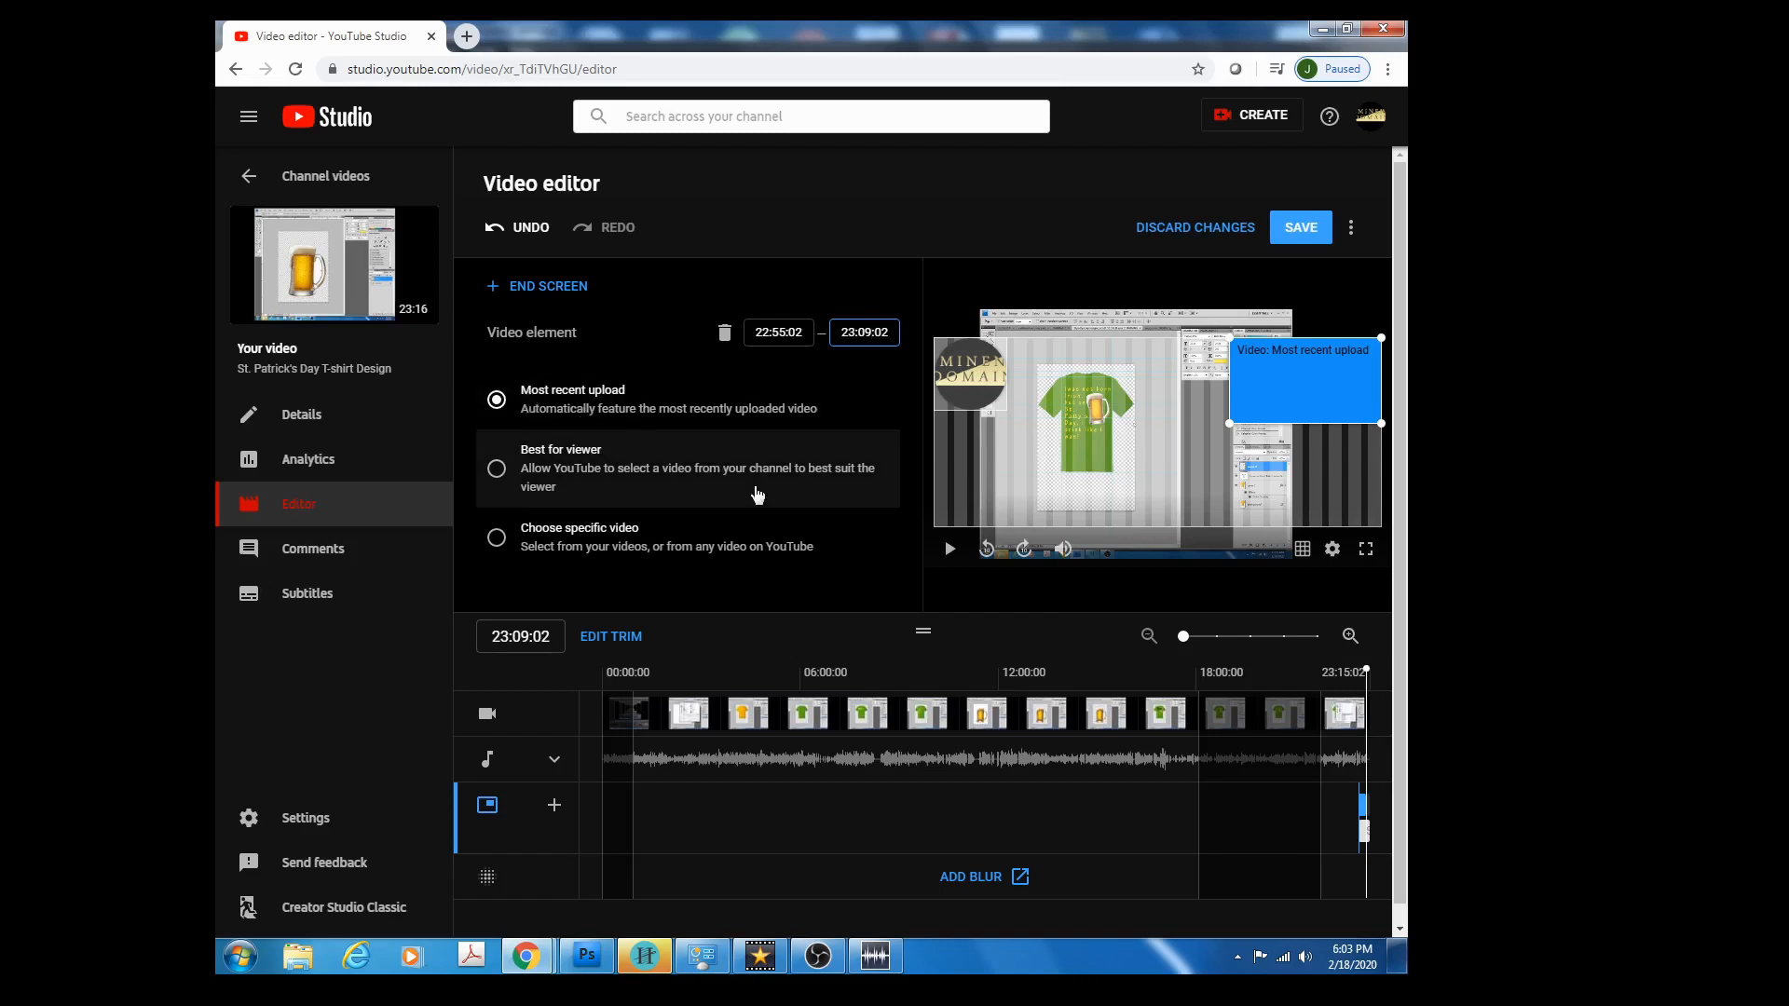
Undo the end-time changes to the end screen's Video element and return to the trim.
{"action": "left_click", "coordinate": [498, 232]}
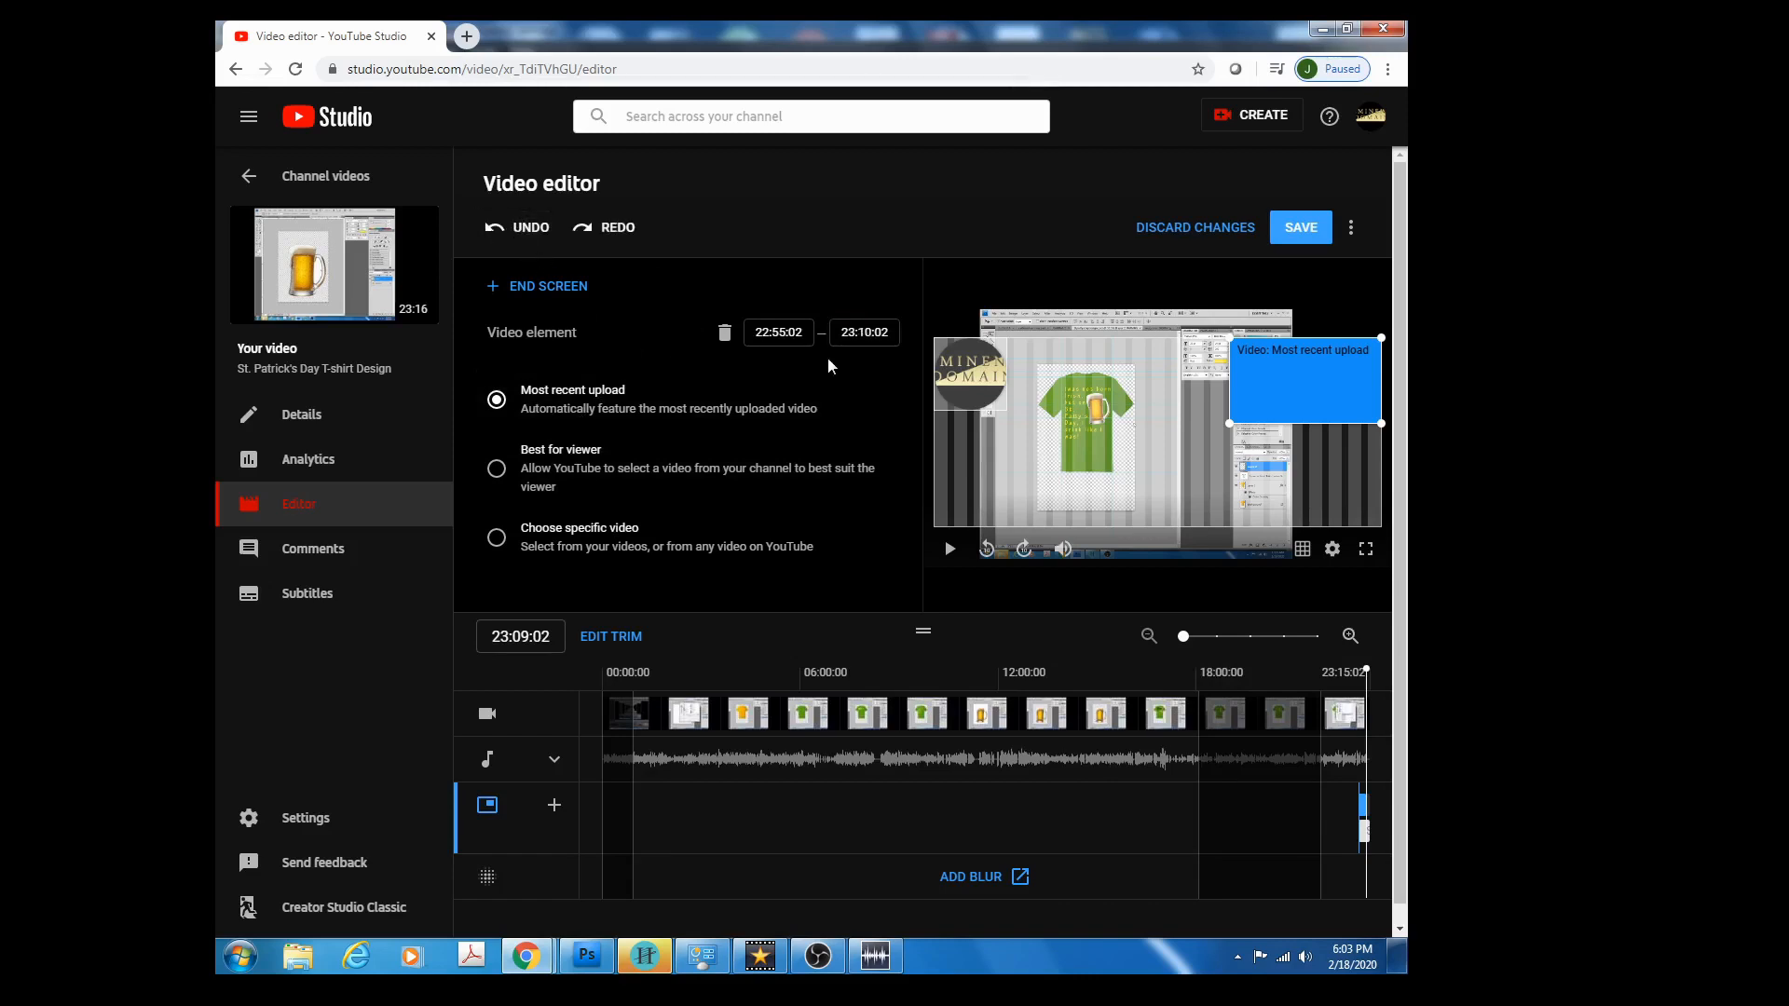
{"action": "left_click", "coordinate": [496, 231]}
{"action": "left_click", "coordinate": [499, 233]}
{"action": "left_click", "coordinate": [509, 236]}
{"action": "left_click", "coordinate": [511, 235]}
{"action": "left_click", "coordinate": [510, 236]}
{"action": "left_click", "coordinate": [510, 235]}
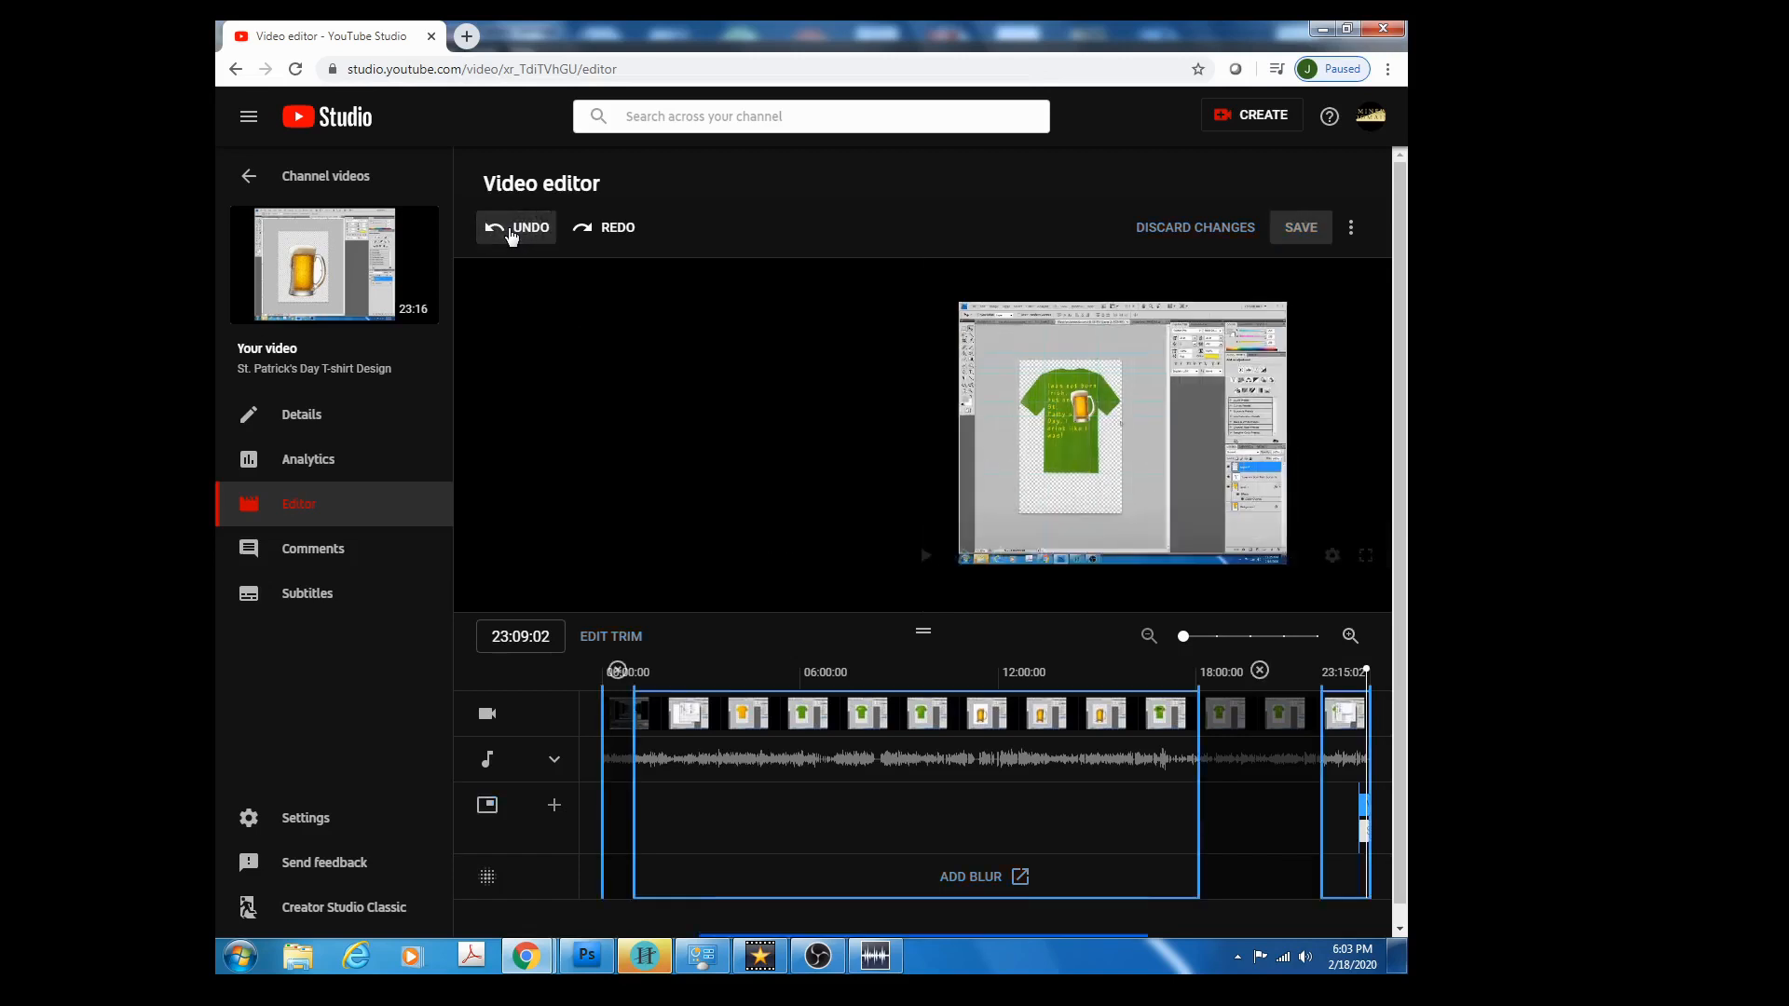
Try out the hovercard outline on the end screen's Subscribe element and undo it.
{"action": "left_click", "coordinate": [1358, 832]}
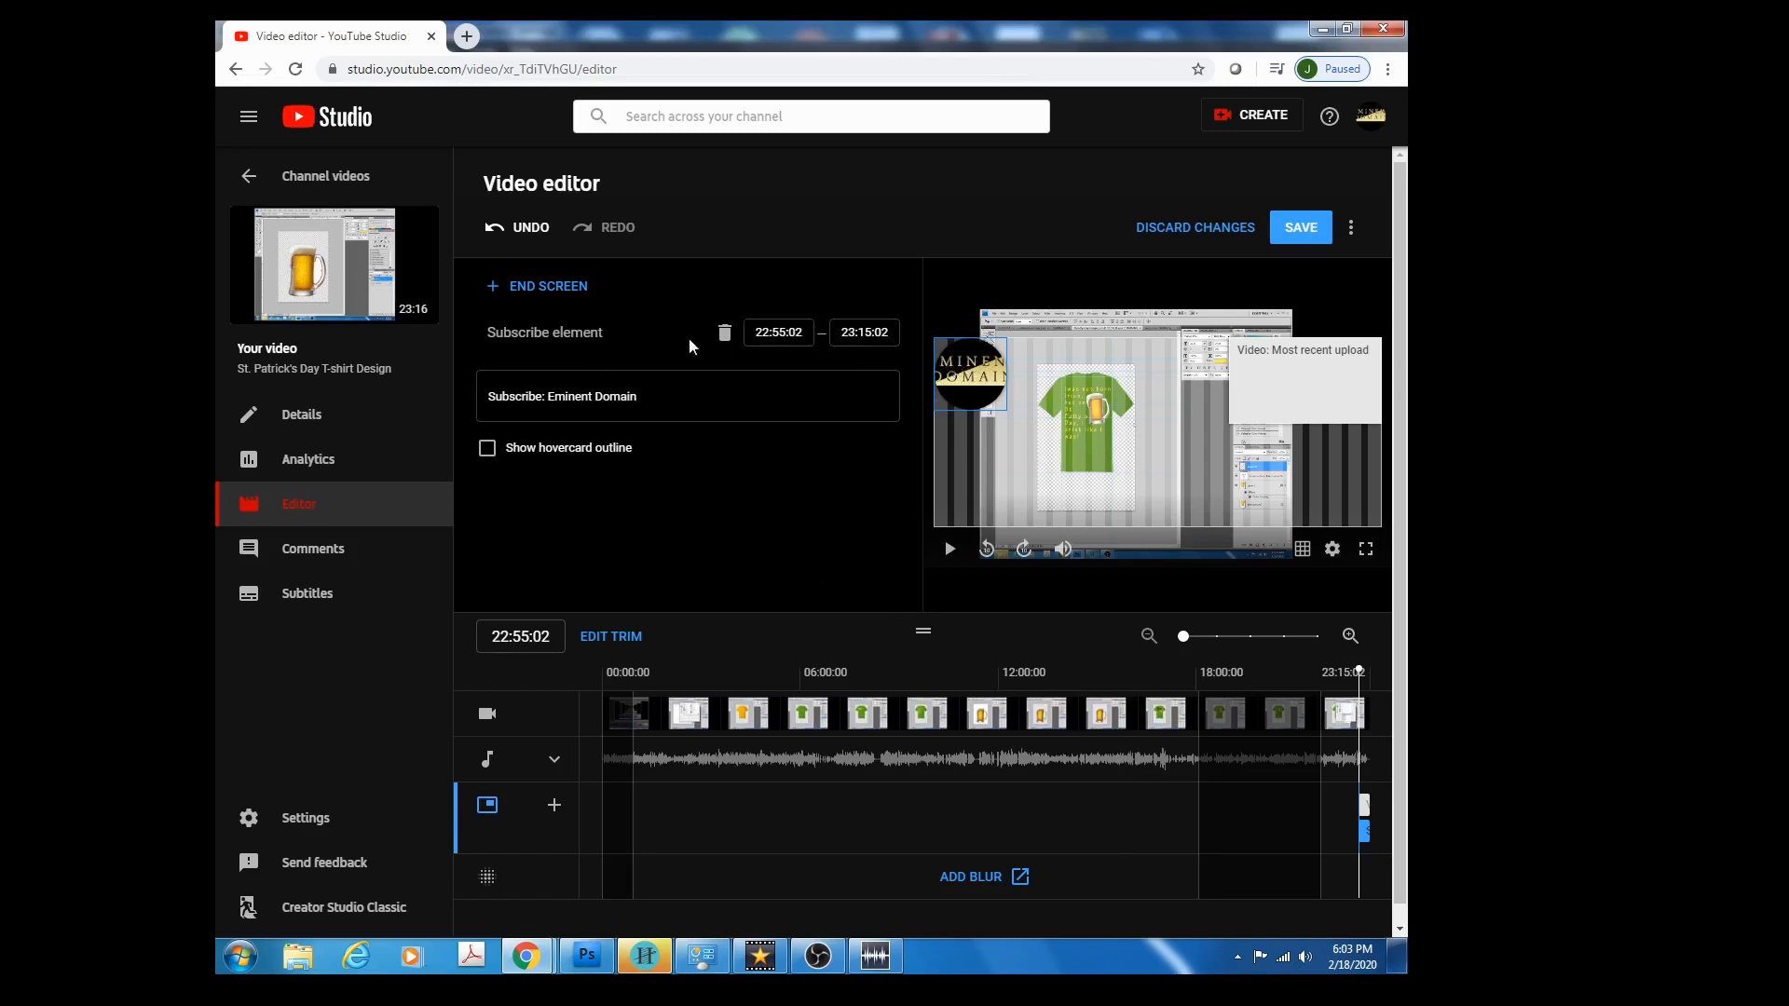
{"action": "left_click", "coordinate": [488, 450]}
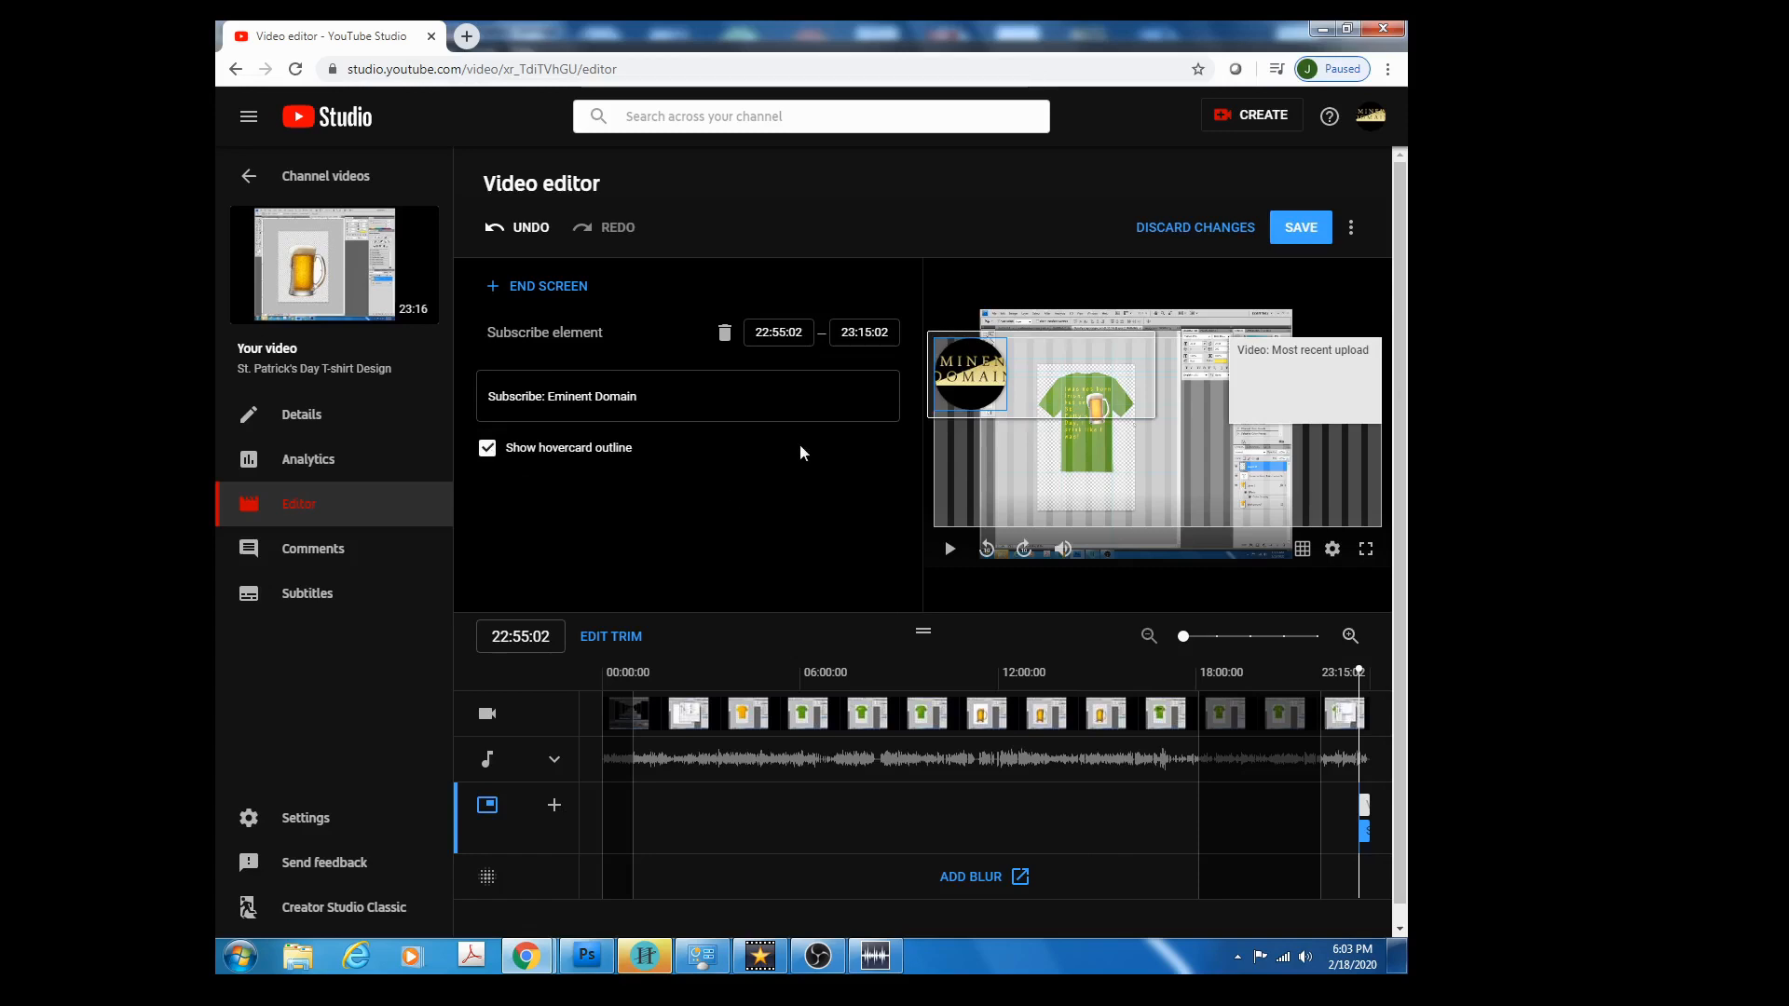
{"action": "left_click", "coordinate": [528, 229]}
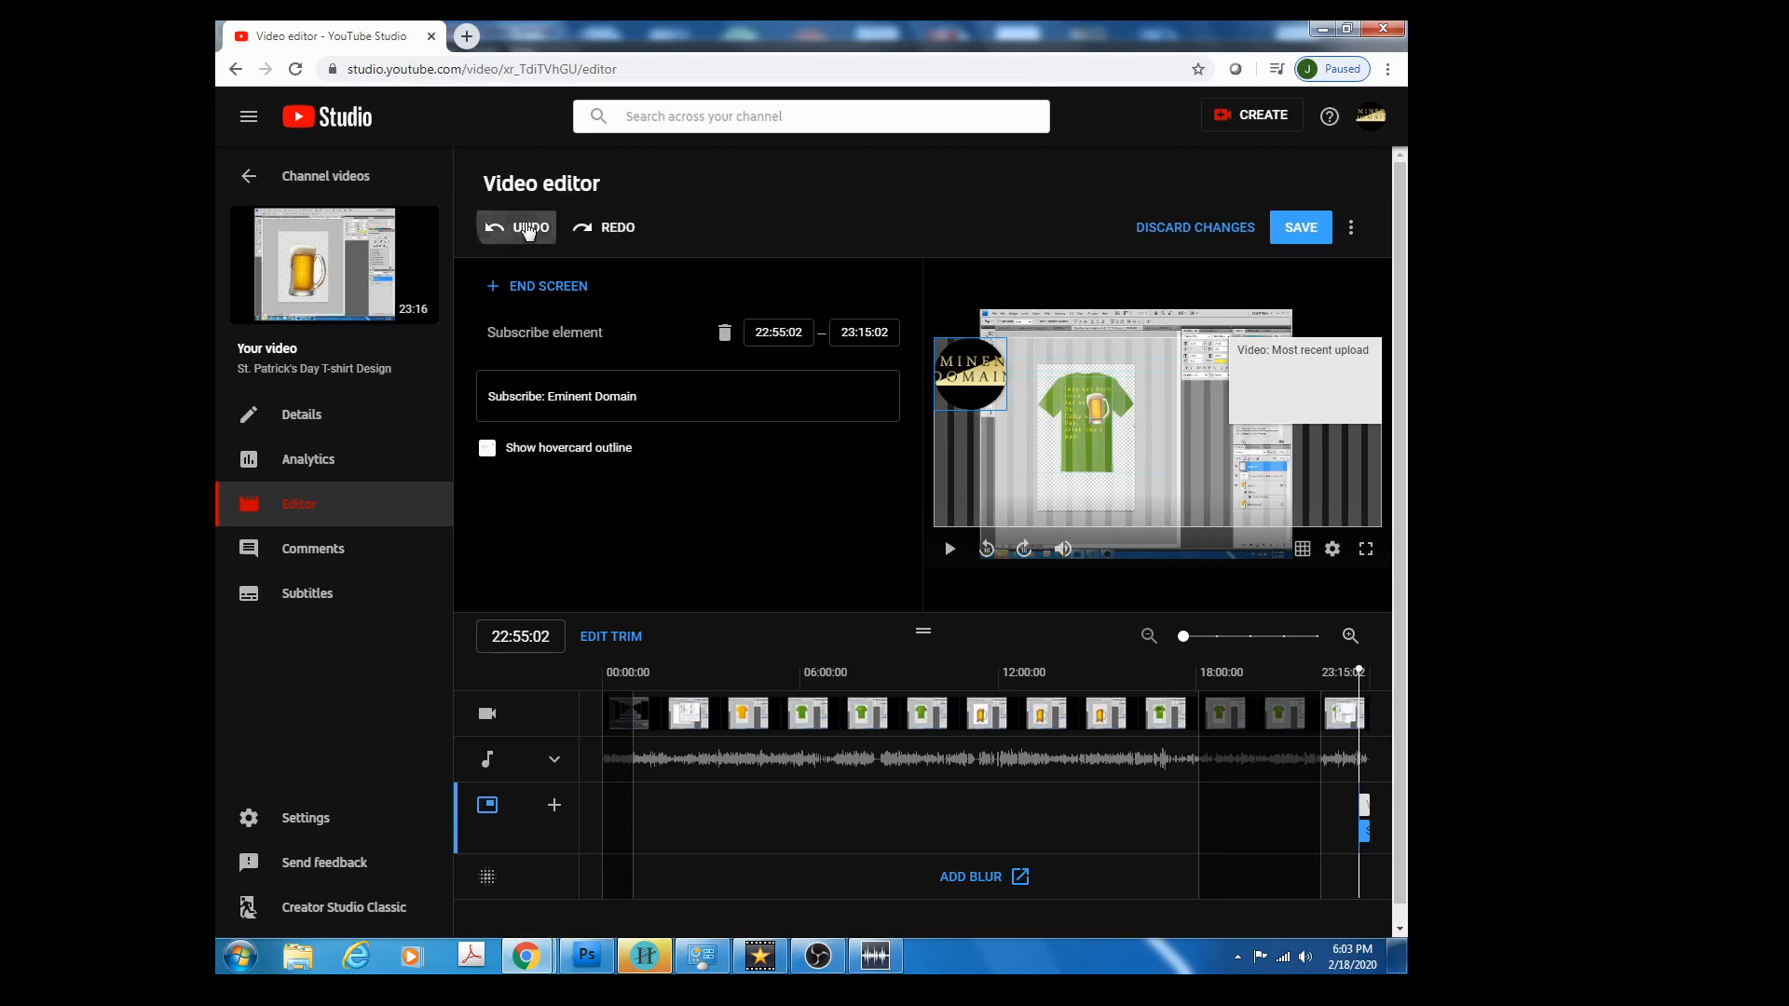
{"action": "left_click", "coordinate": [528, 228]}
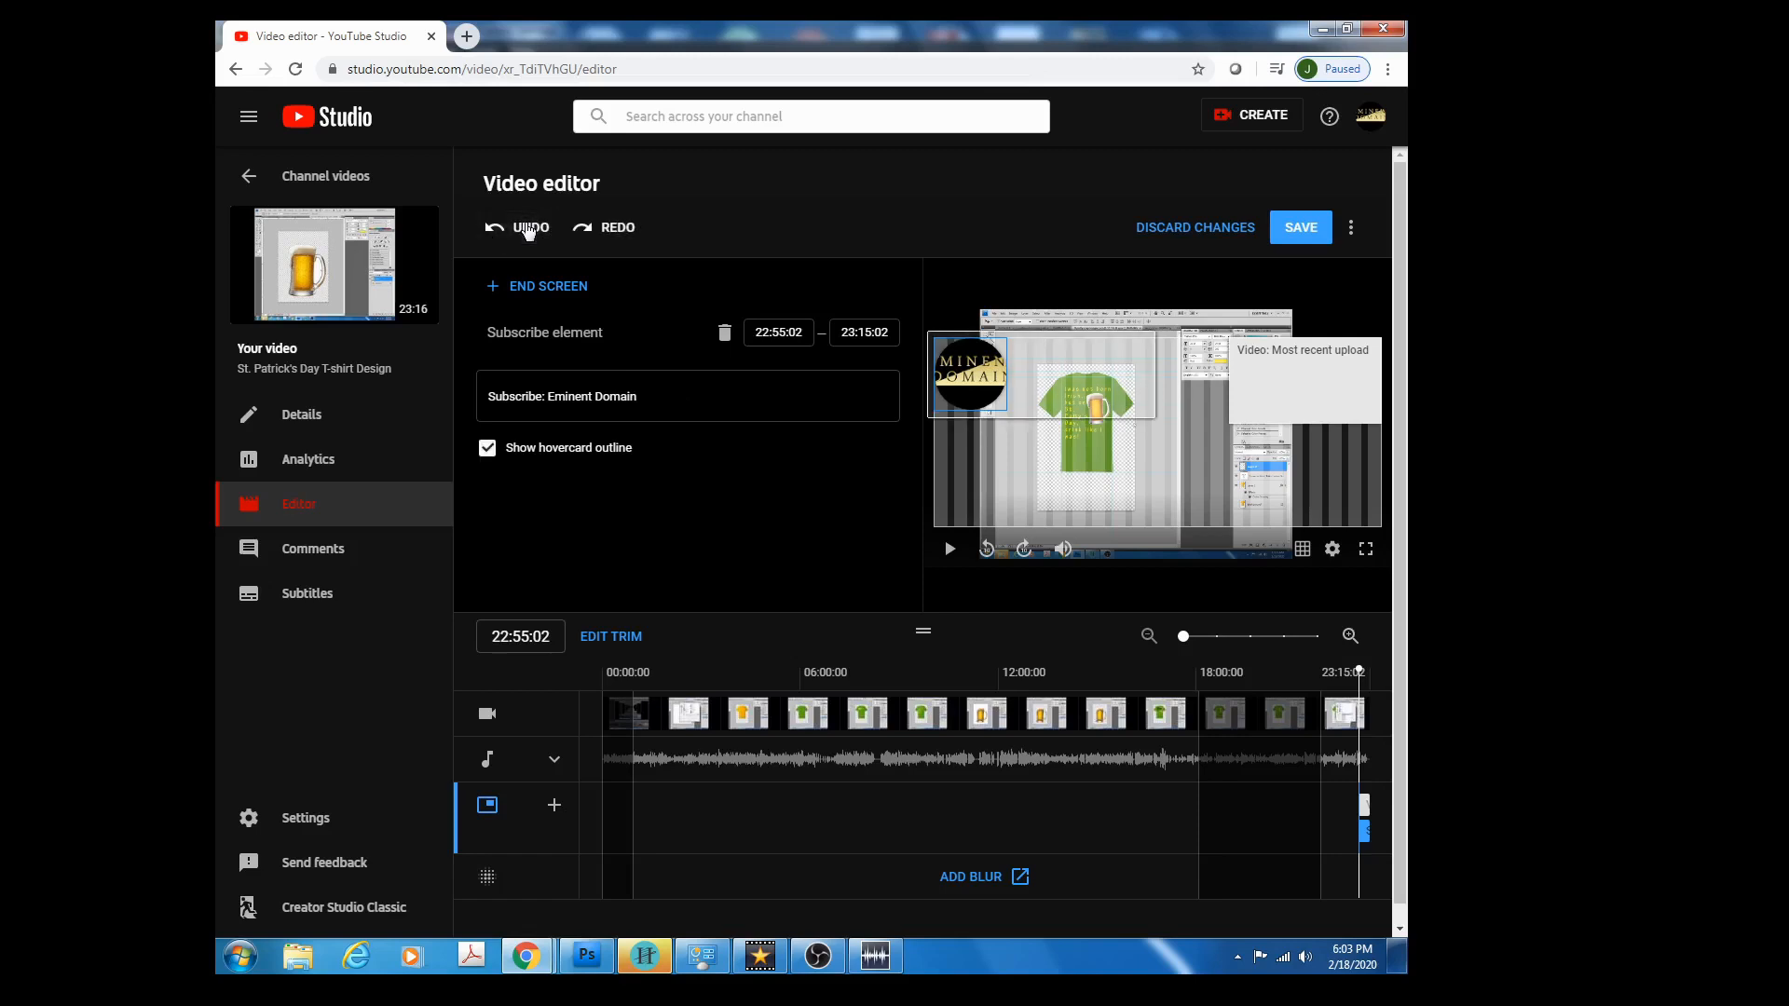
{"action": "left_click", "coordinate": [528, 228]}
{"action": "left_click", "coordinate": [529, 229]}
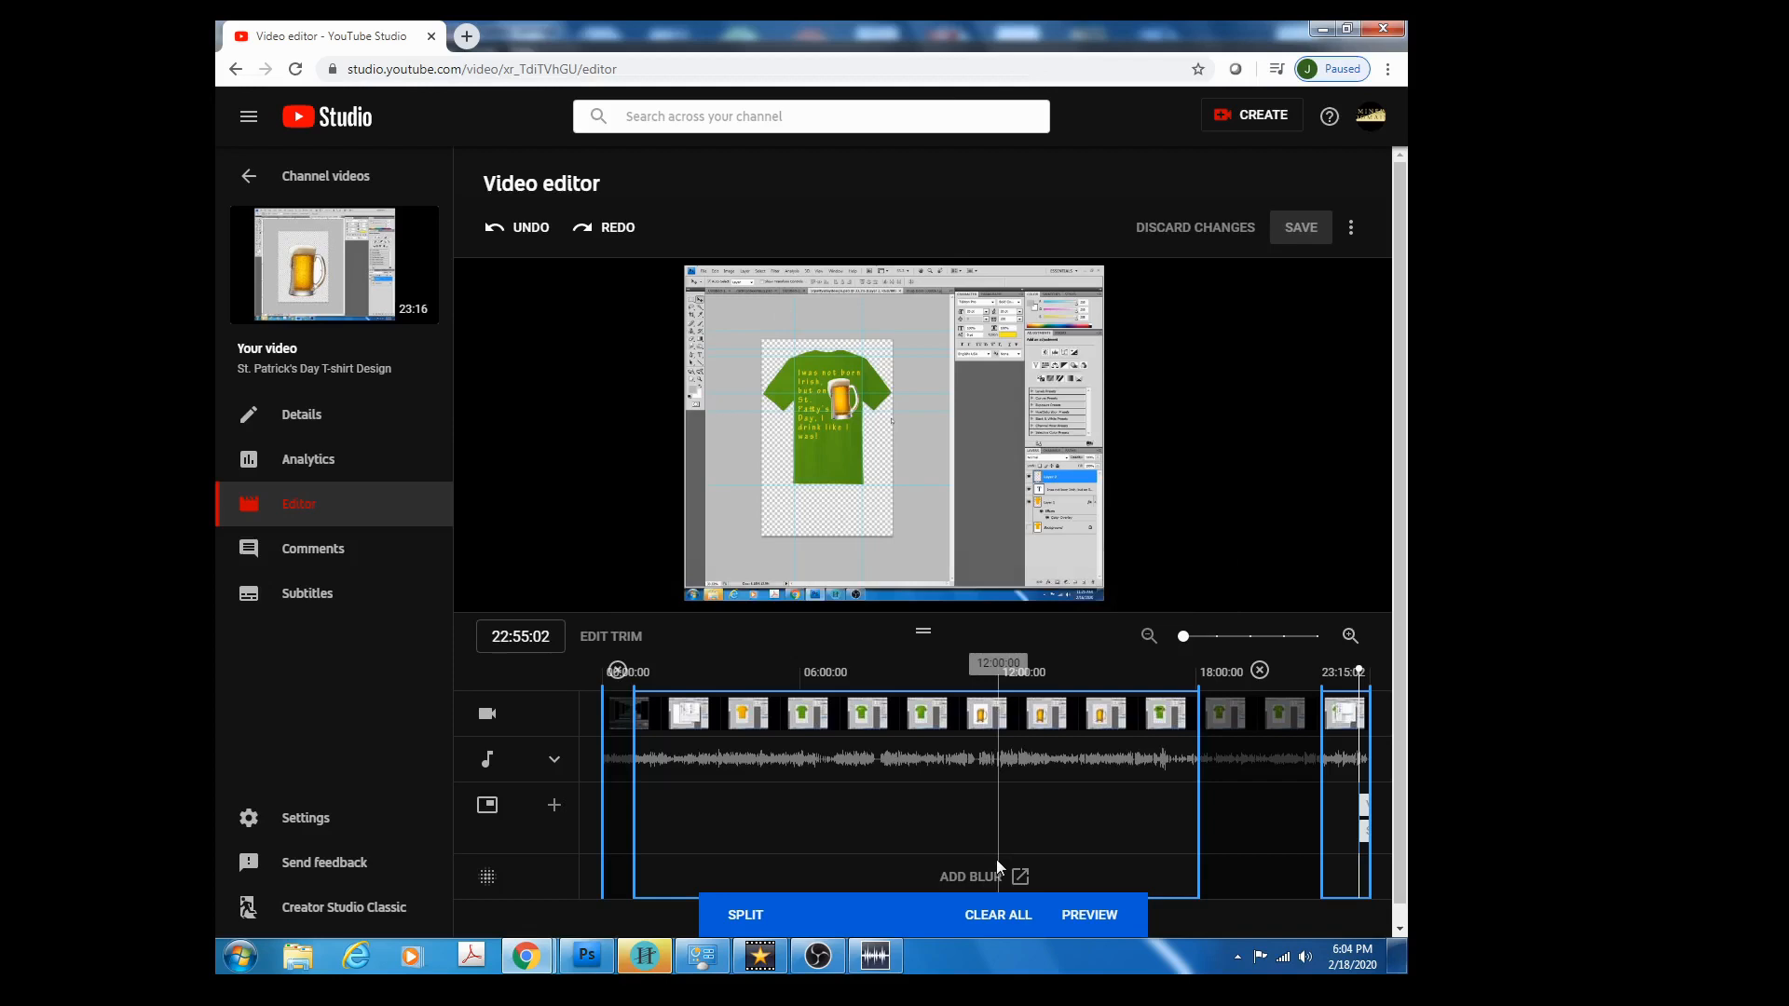
Check playback in the kept section and the two cut sections, and preview the trimmed video.
{"action": "left_click", "coordinate": [705, 584]}
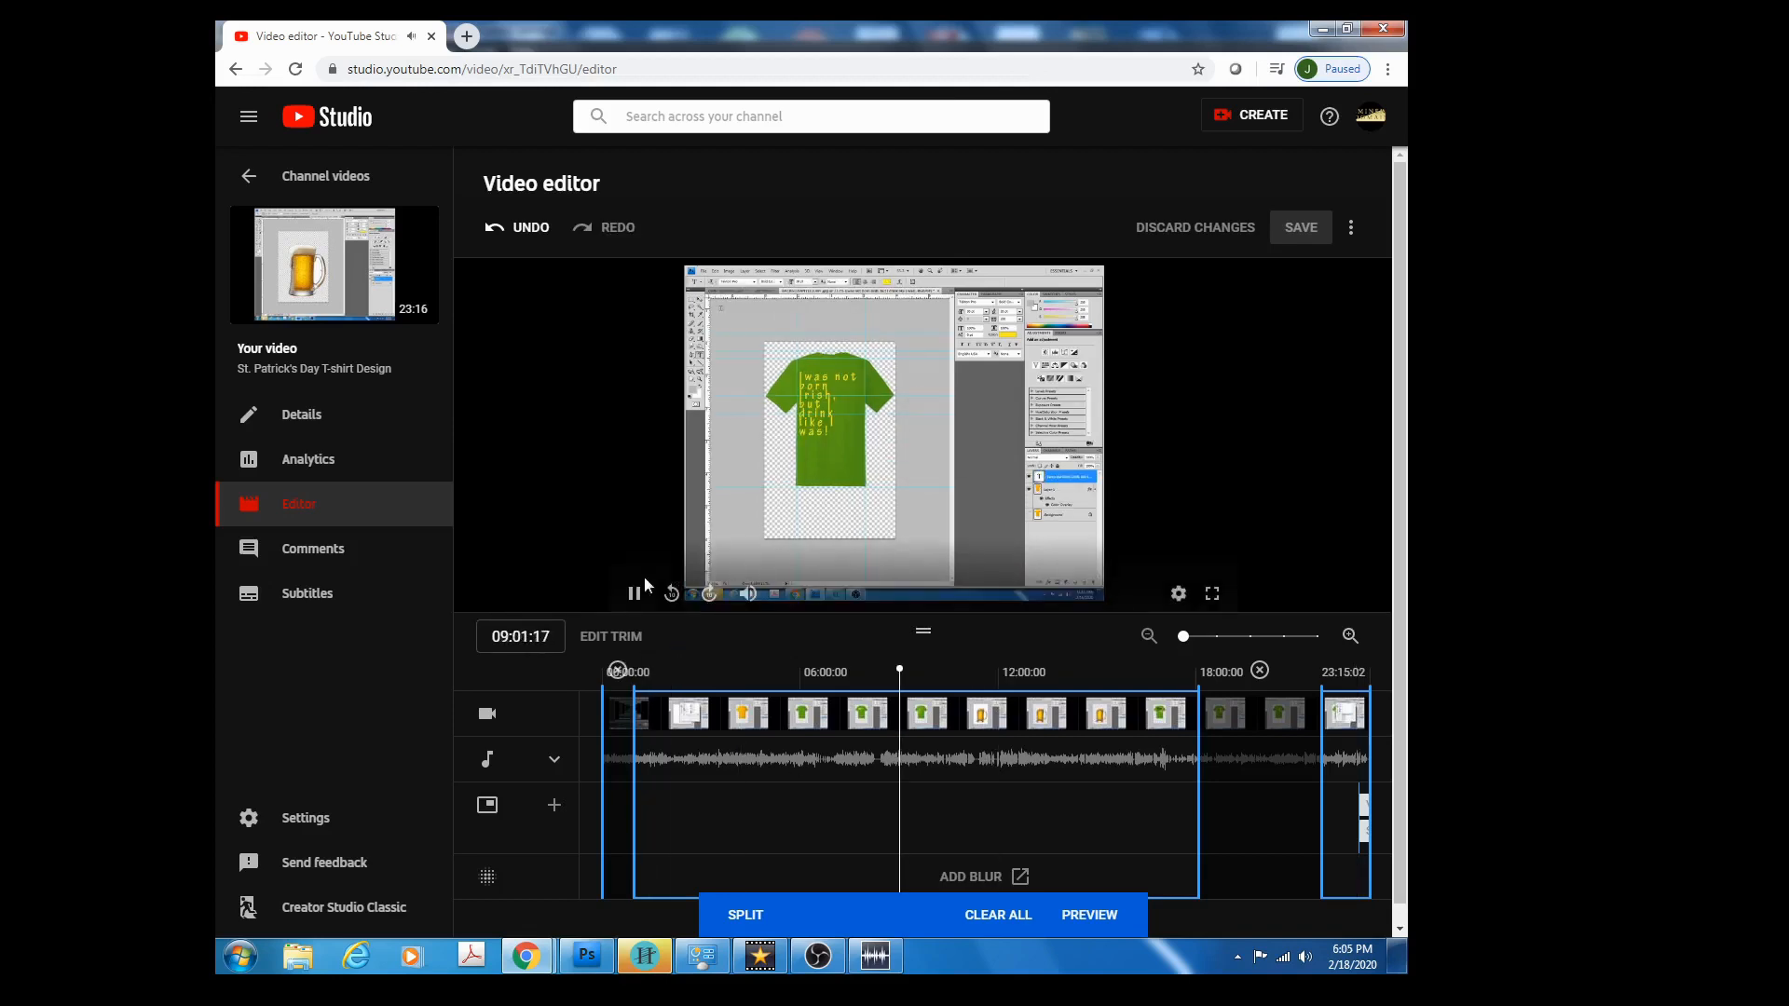
{"action": "key", "text": "space"}
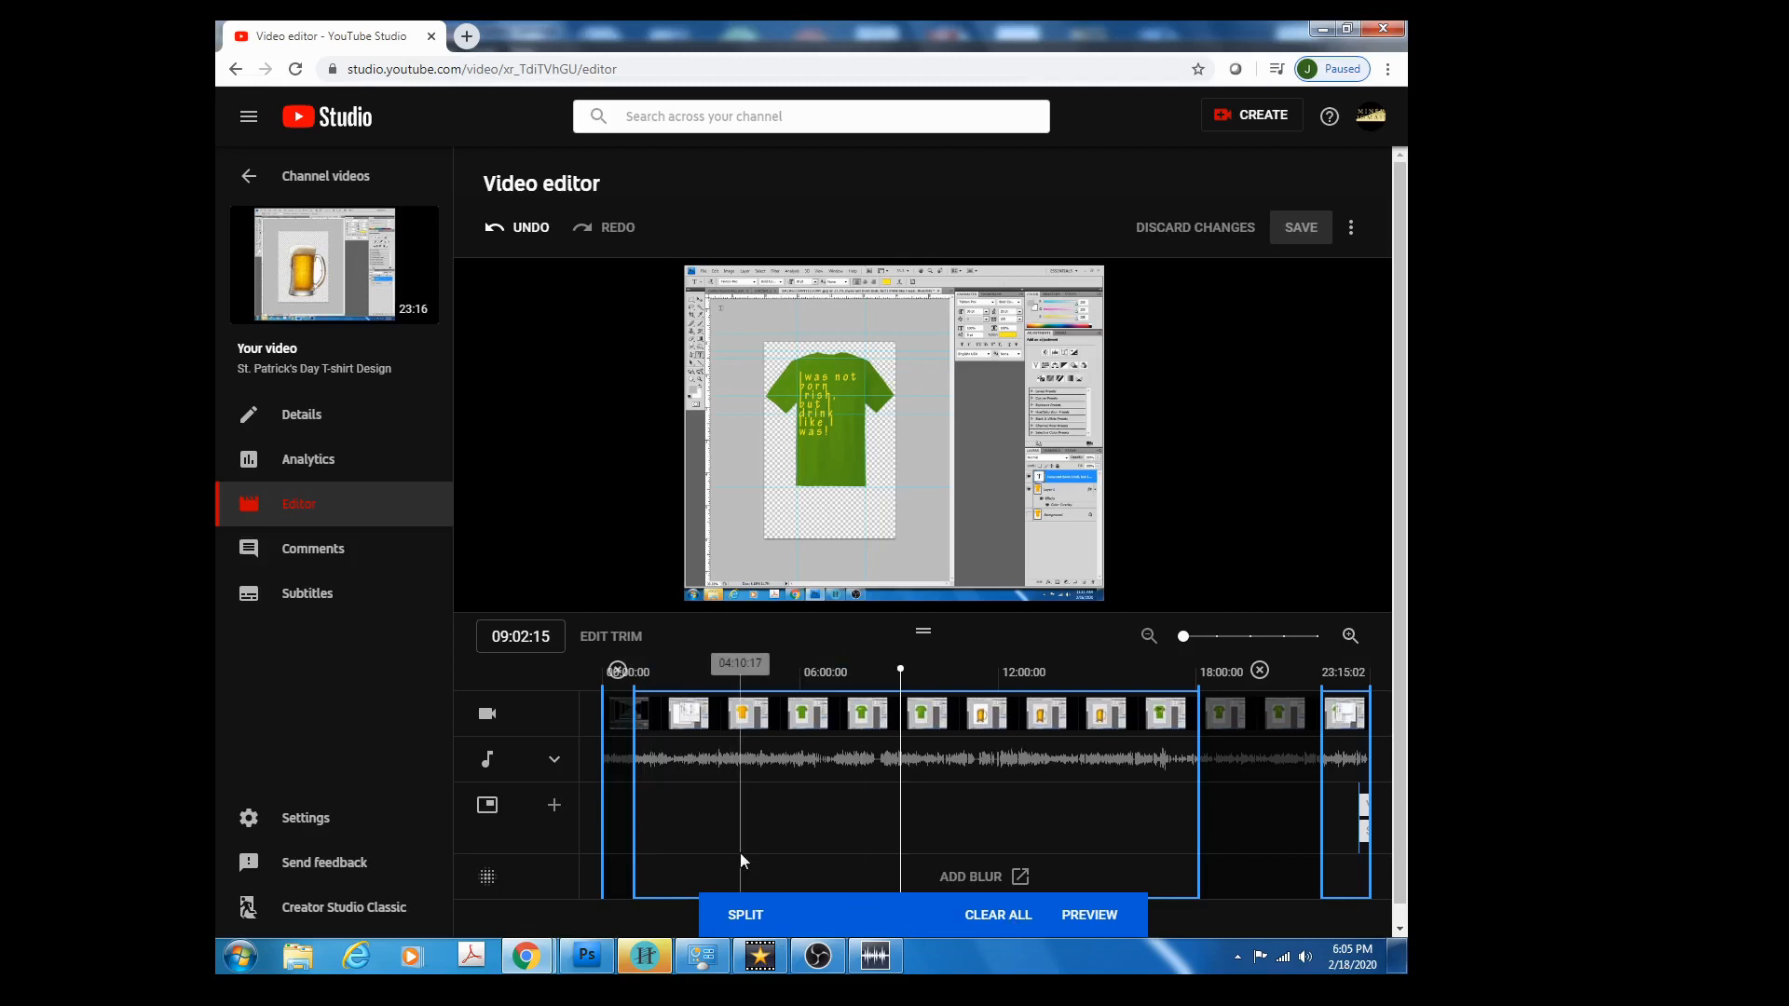
{"action": "left_click", "coordinate": [618, 825]}
{"action": "left_click", "coordinate": [1220, 866]}
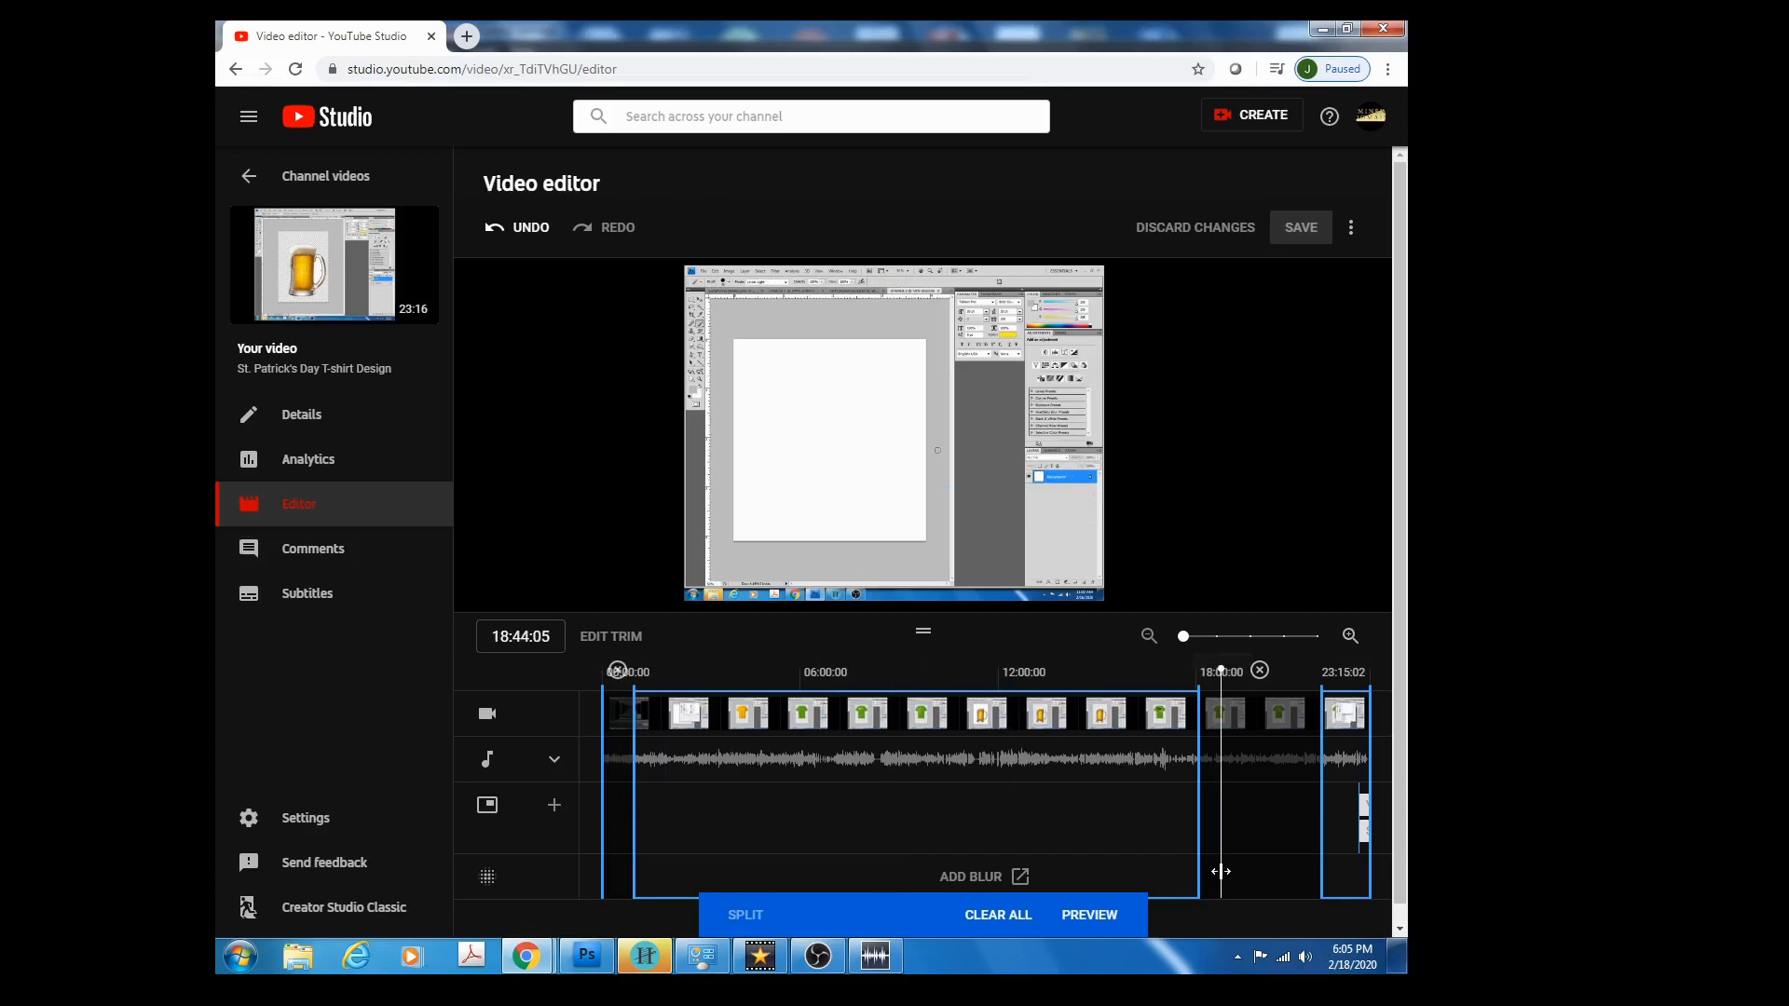
{"action": "left_click", "coordinate": [619, 787]}
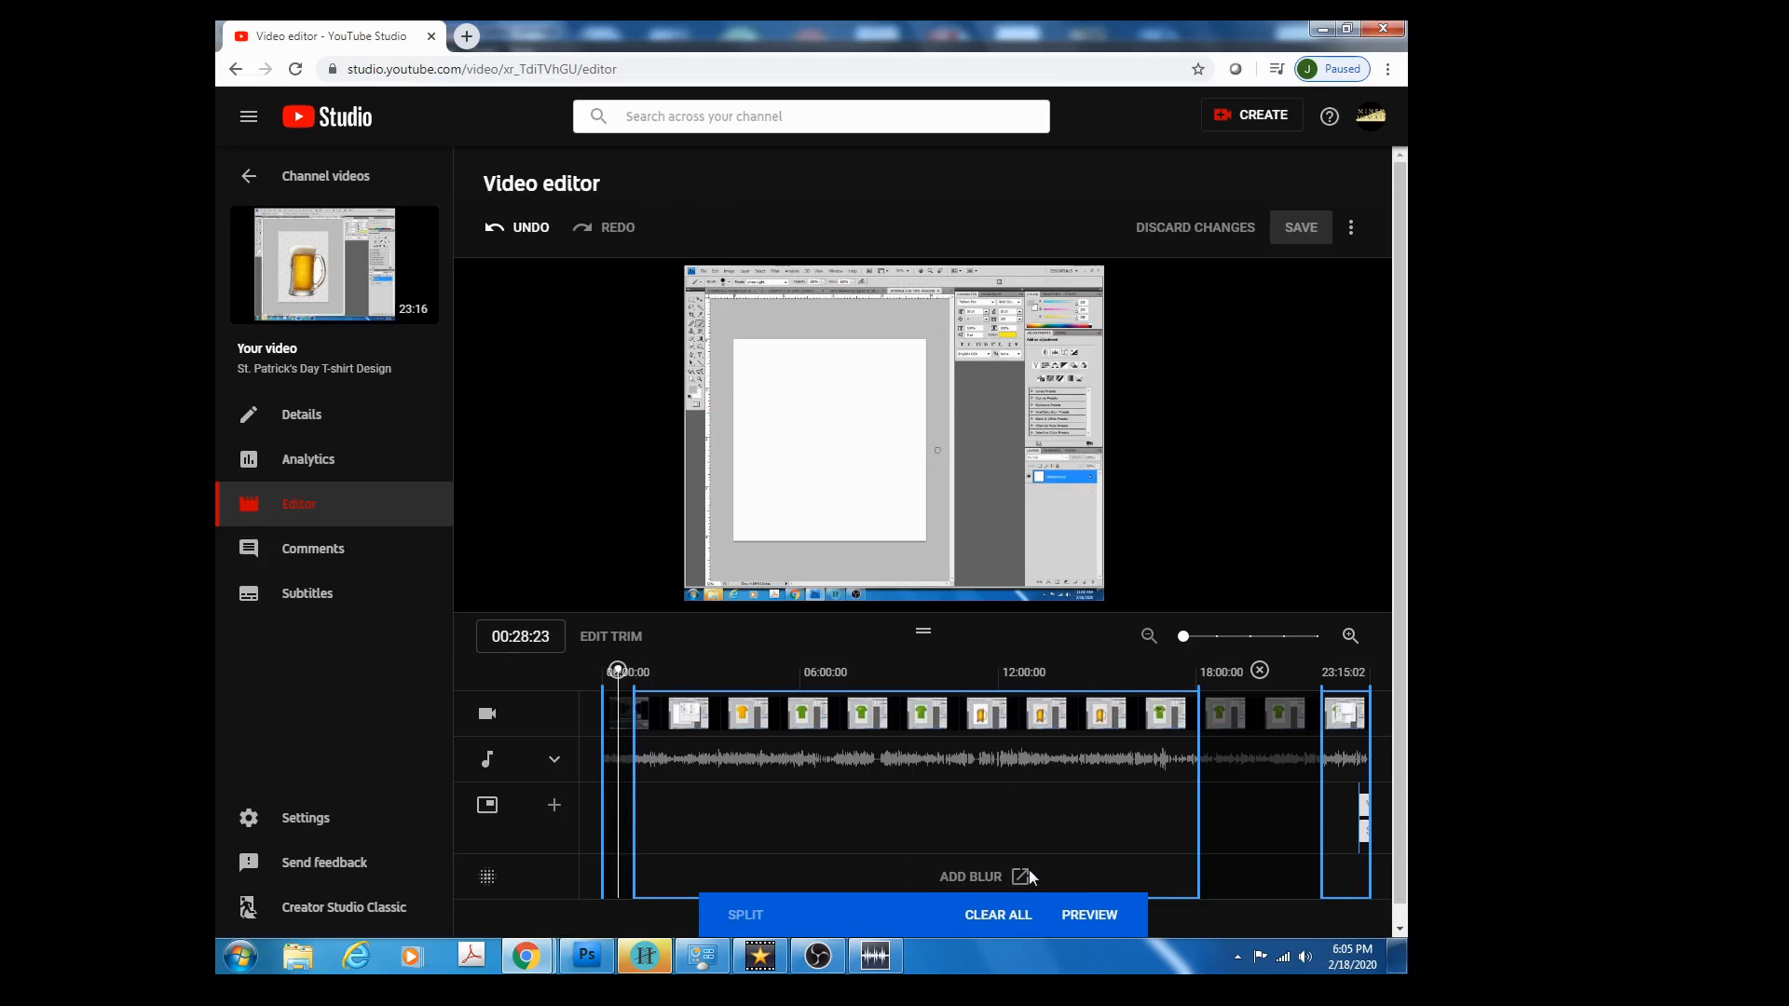
{"action": "left_click", "coordinate": [1087, 917]}
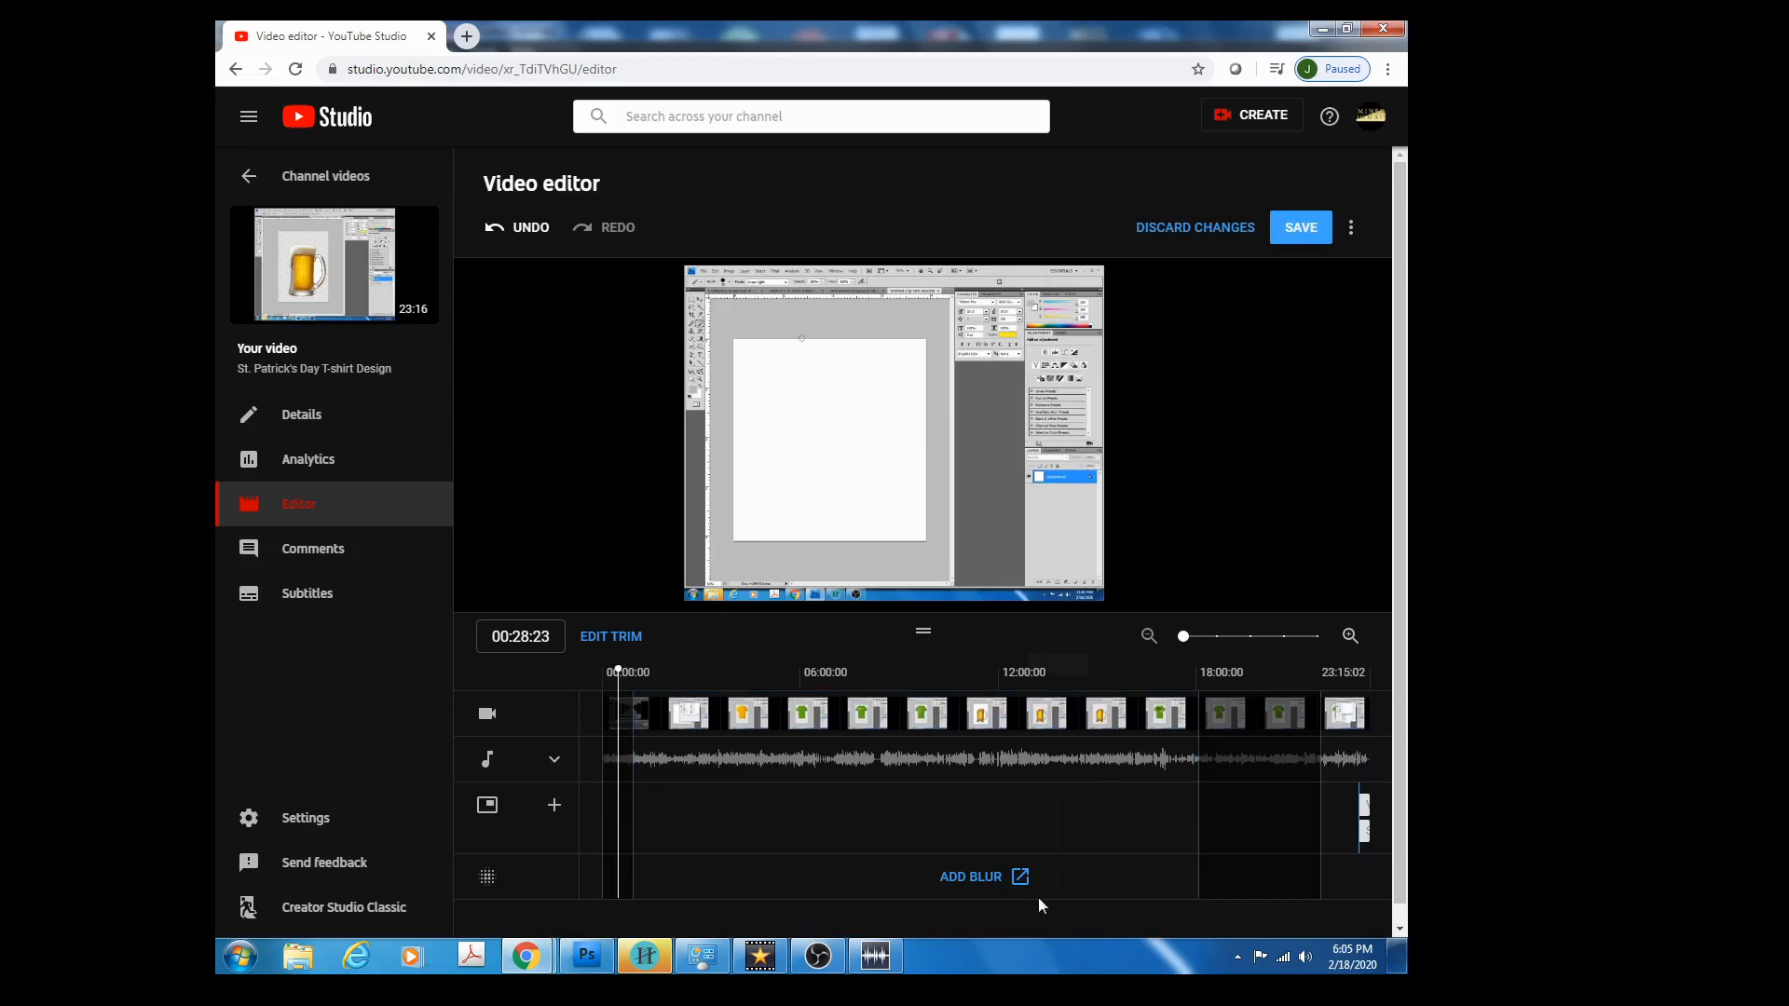
Open custom blurring for the video and draw a blur rectangle over the upper part of the Photoshop panels beside the canvas.
{"action": "left_click", "coordinate": [1005, 878]}
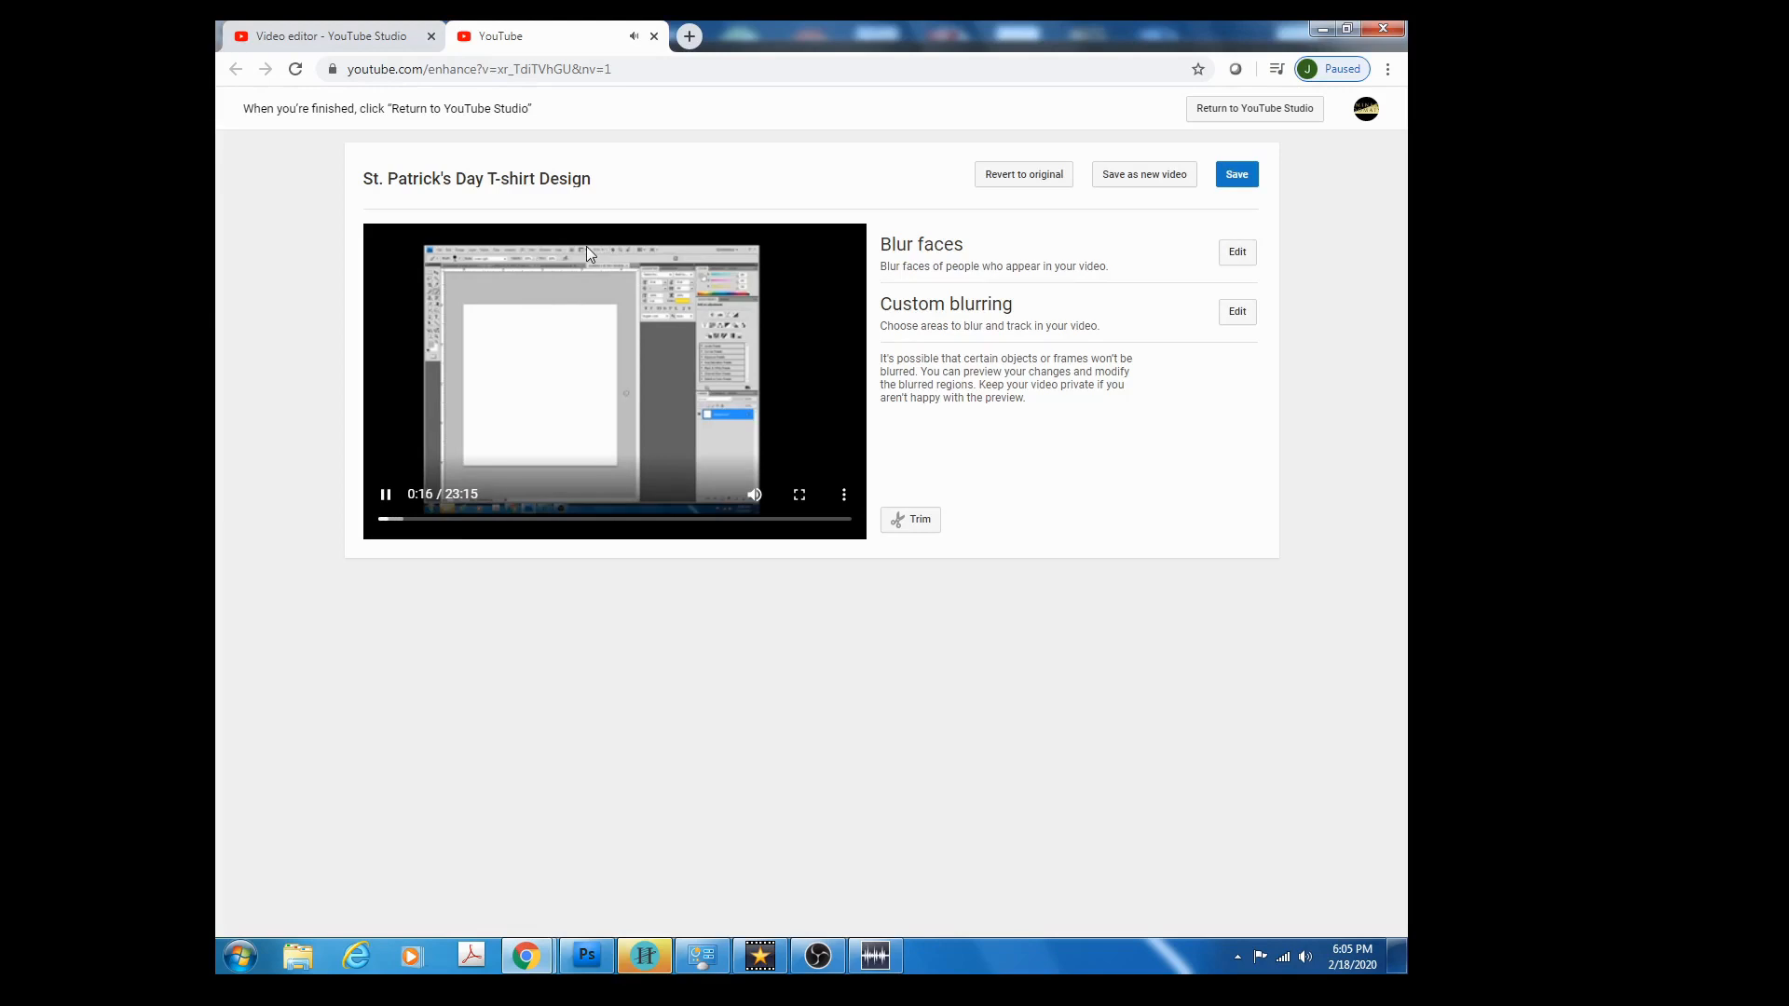
{"action": "left_click", "coordinate": [597, 279]}
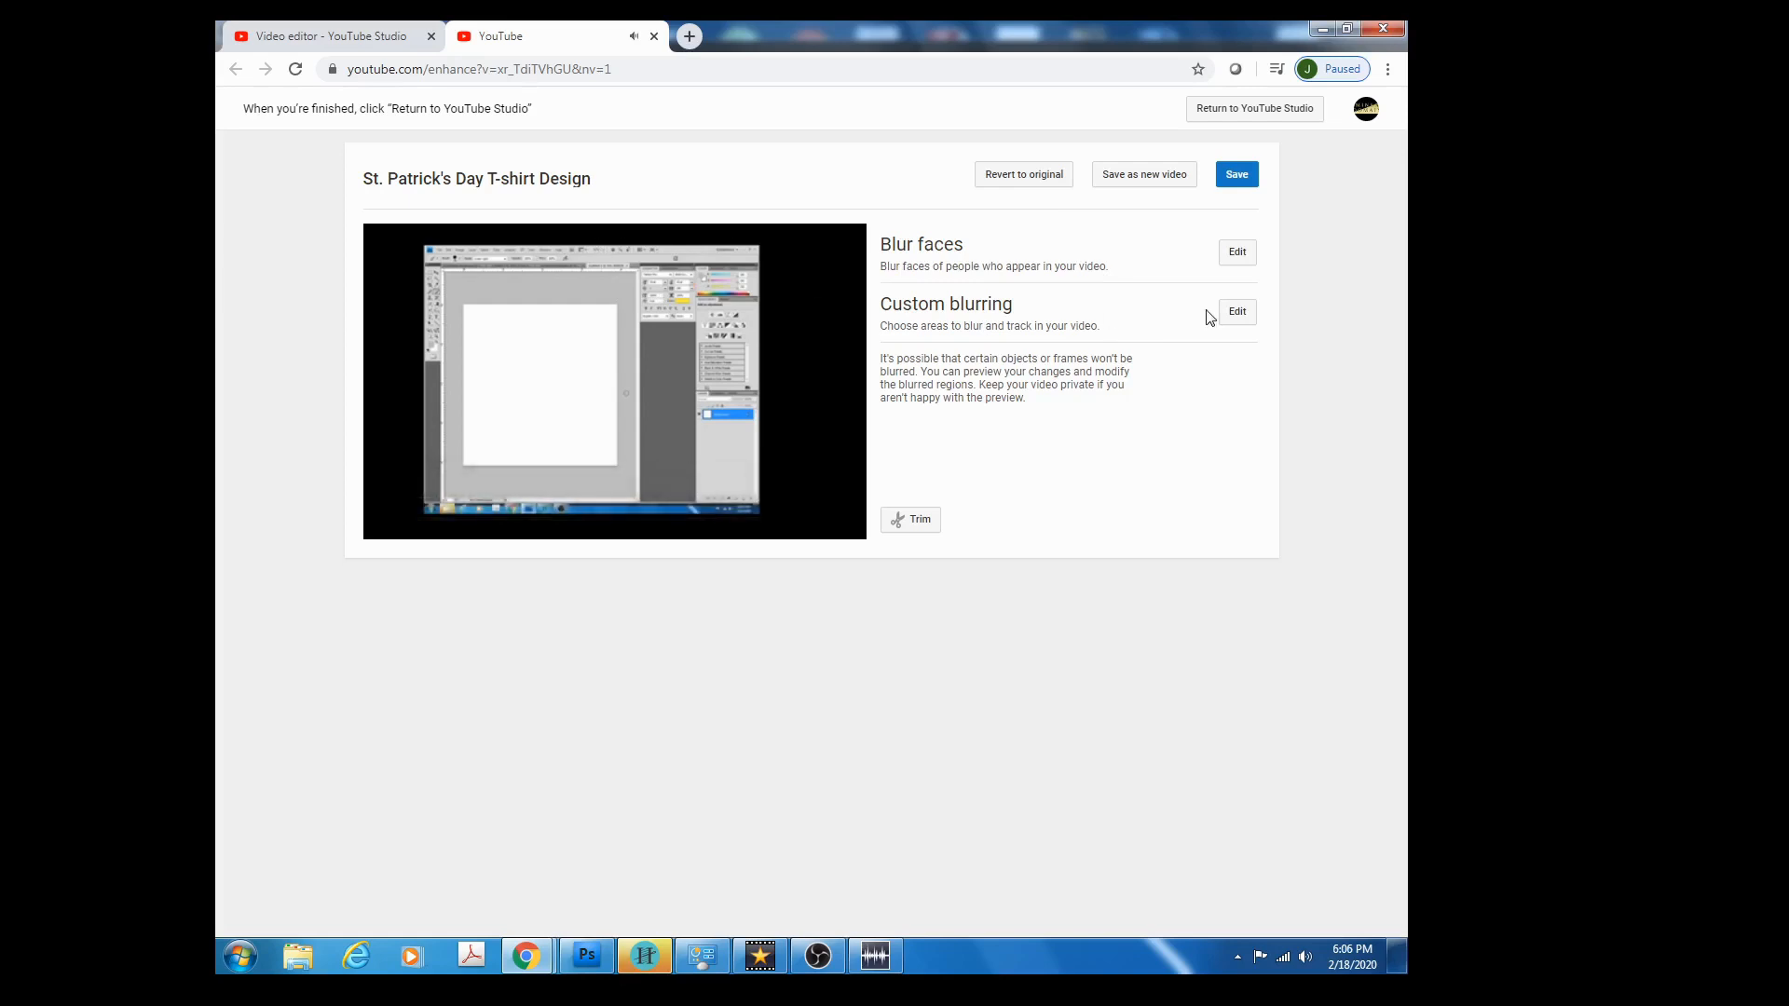
{"action": "left_click", "coordinate": [1236, 312]}
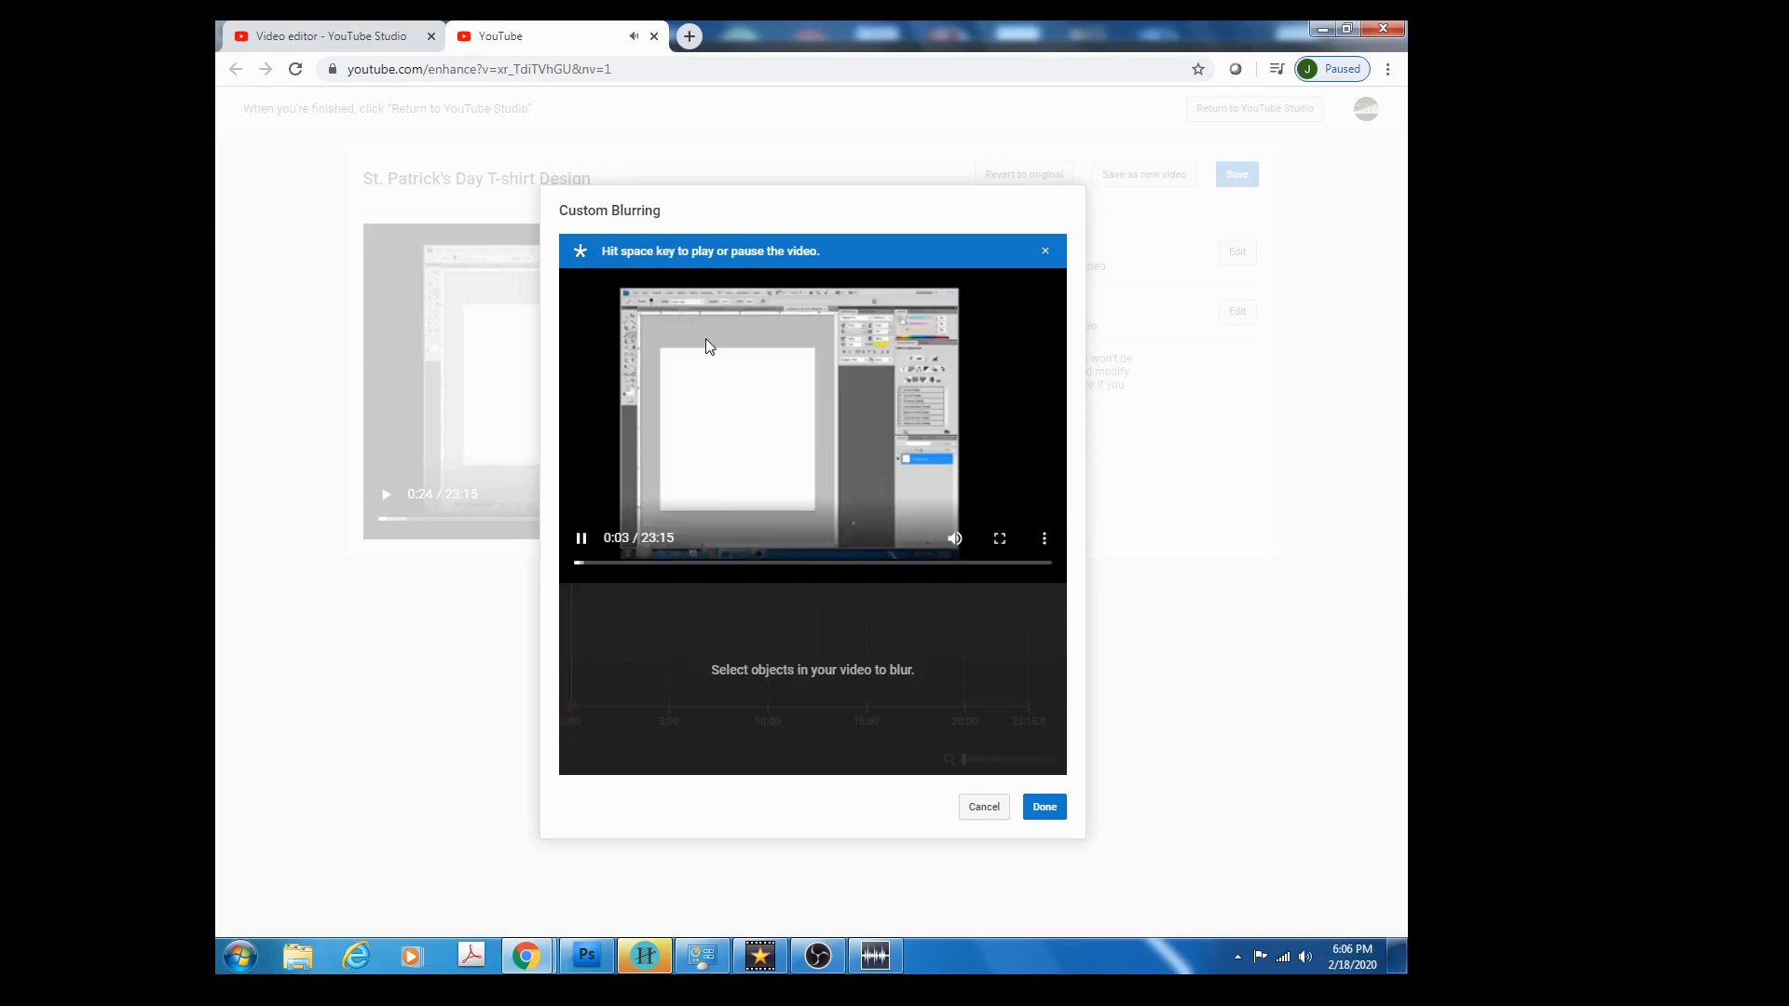
{"action": "left_click_drag", "start_coordinate": [840, 300], "coordinate": [897, 371]}
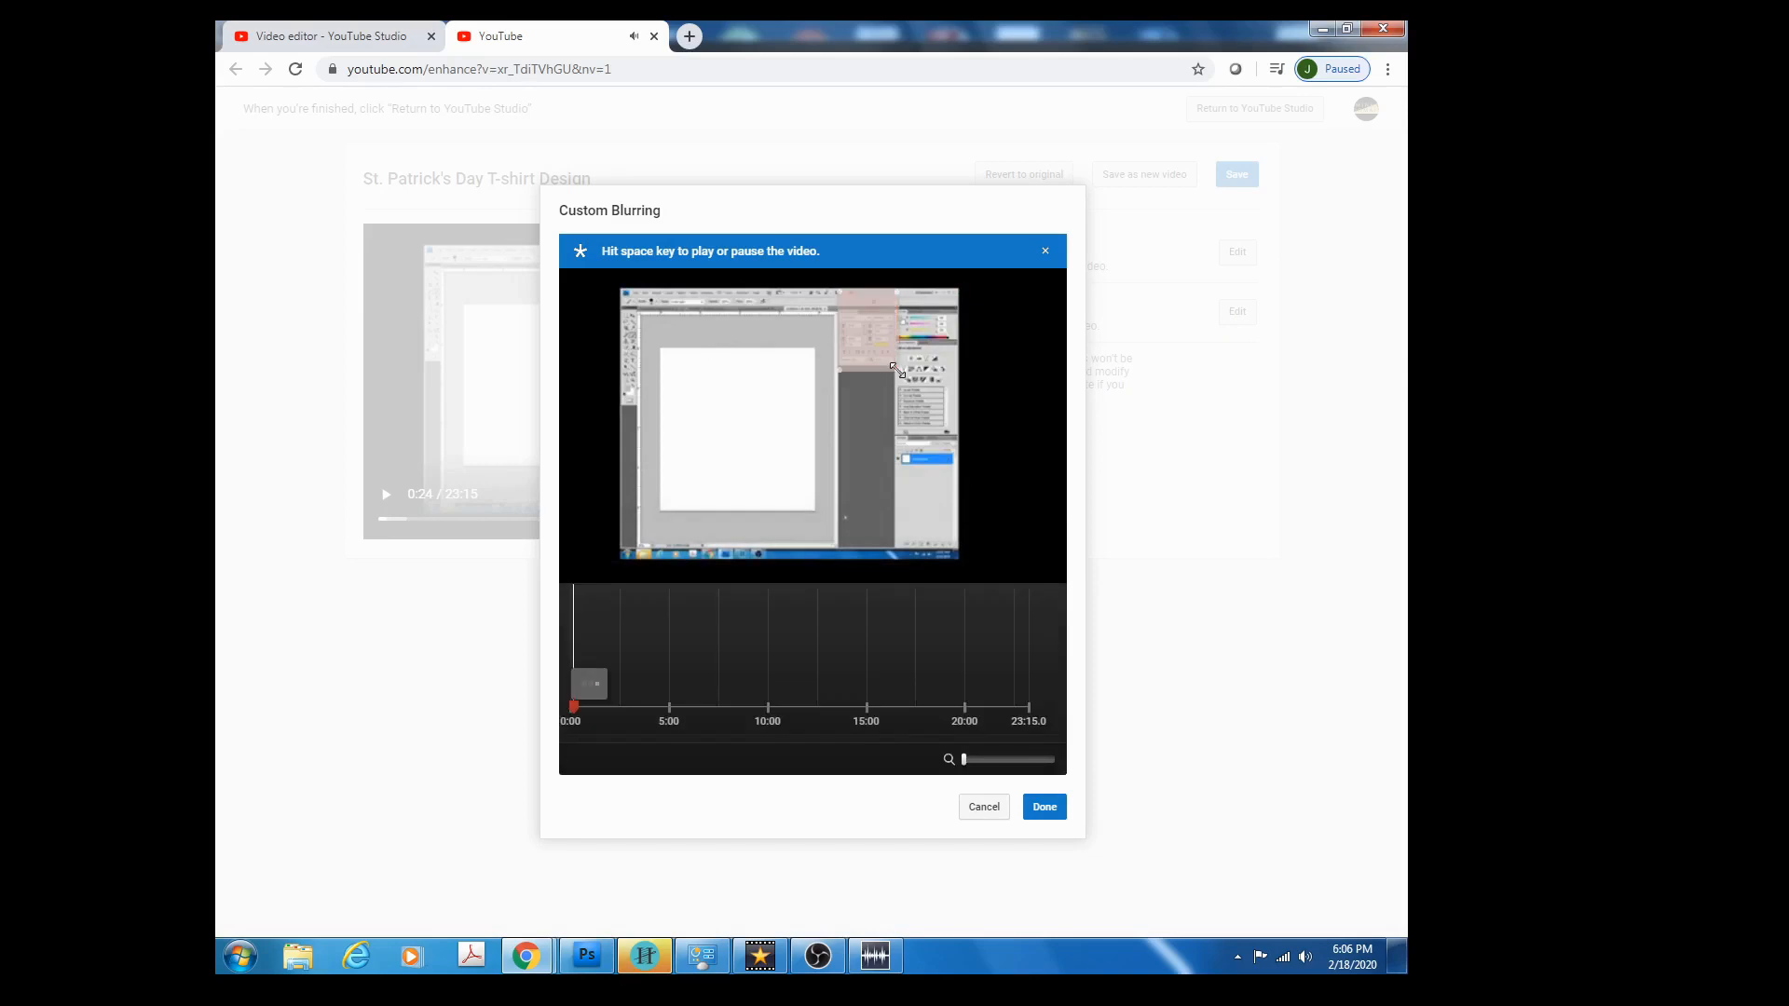
Extend the blur region across the video's full length, lock it in place and apply the custom blurring.
{"action": "key", "text": "space"}
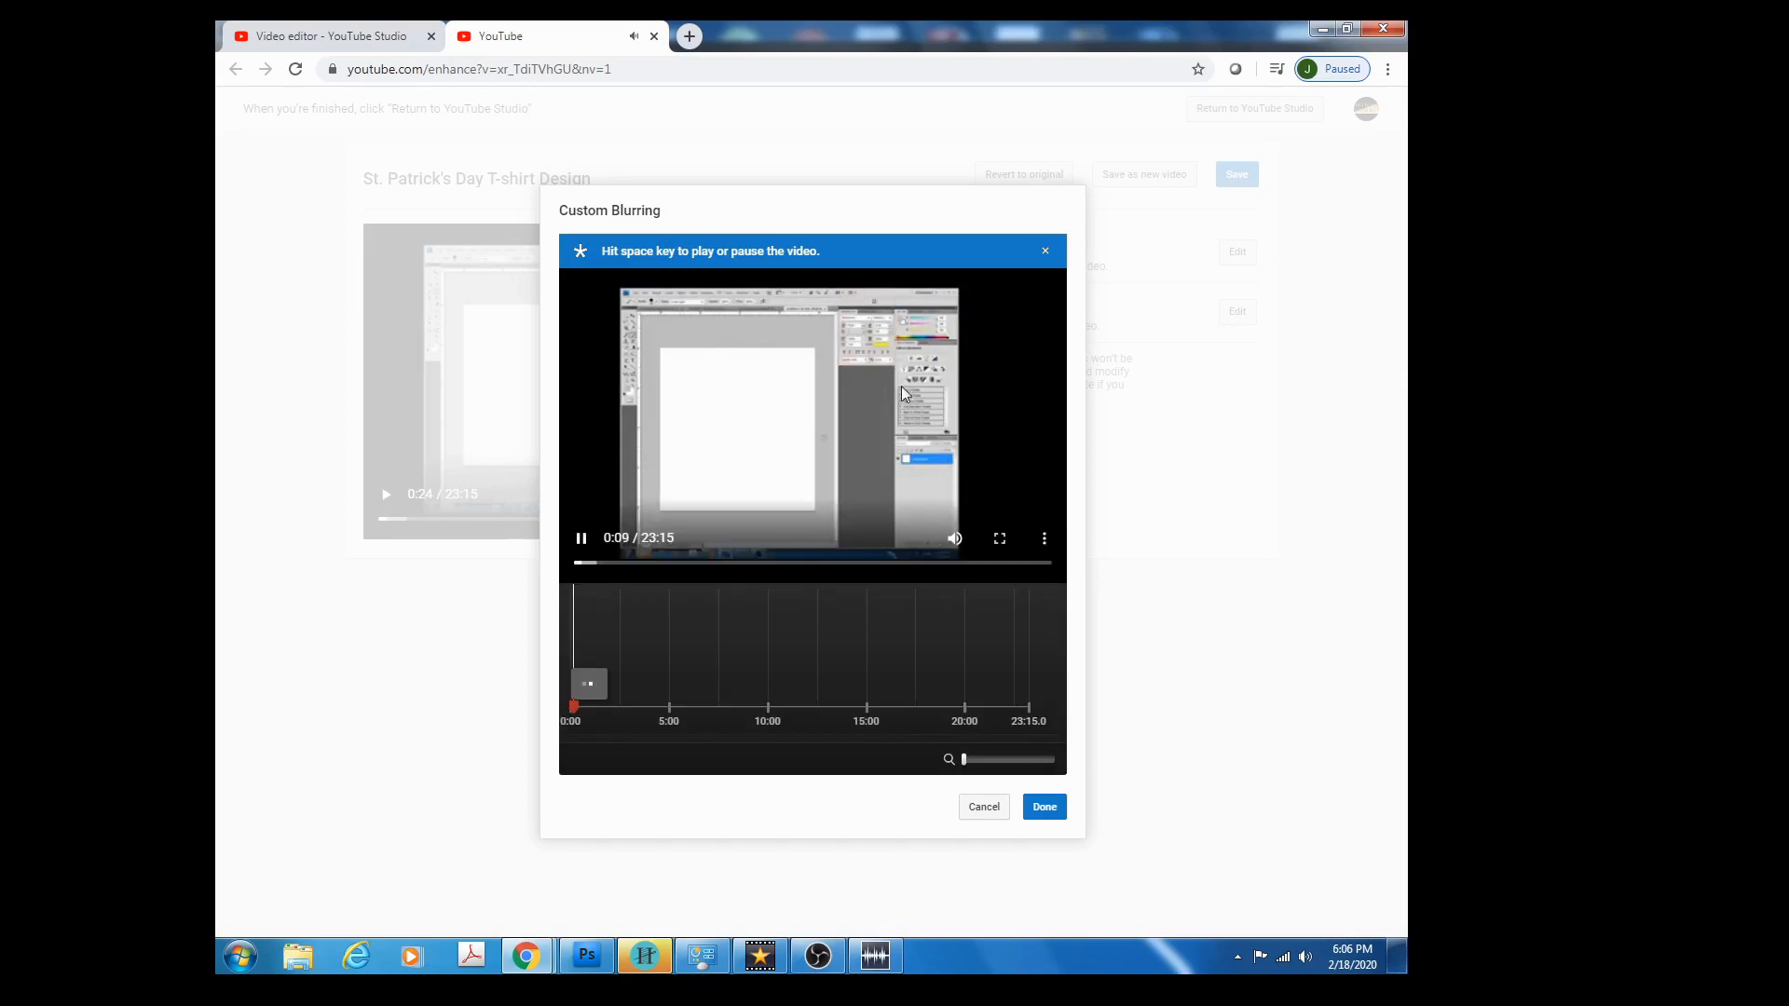
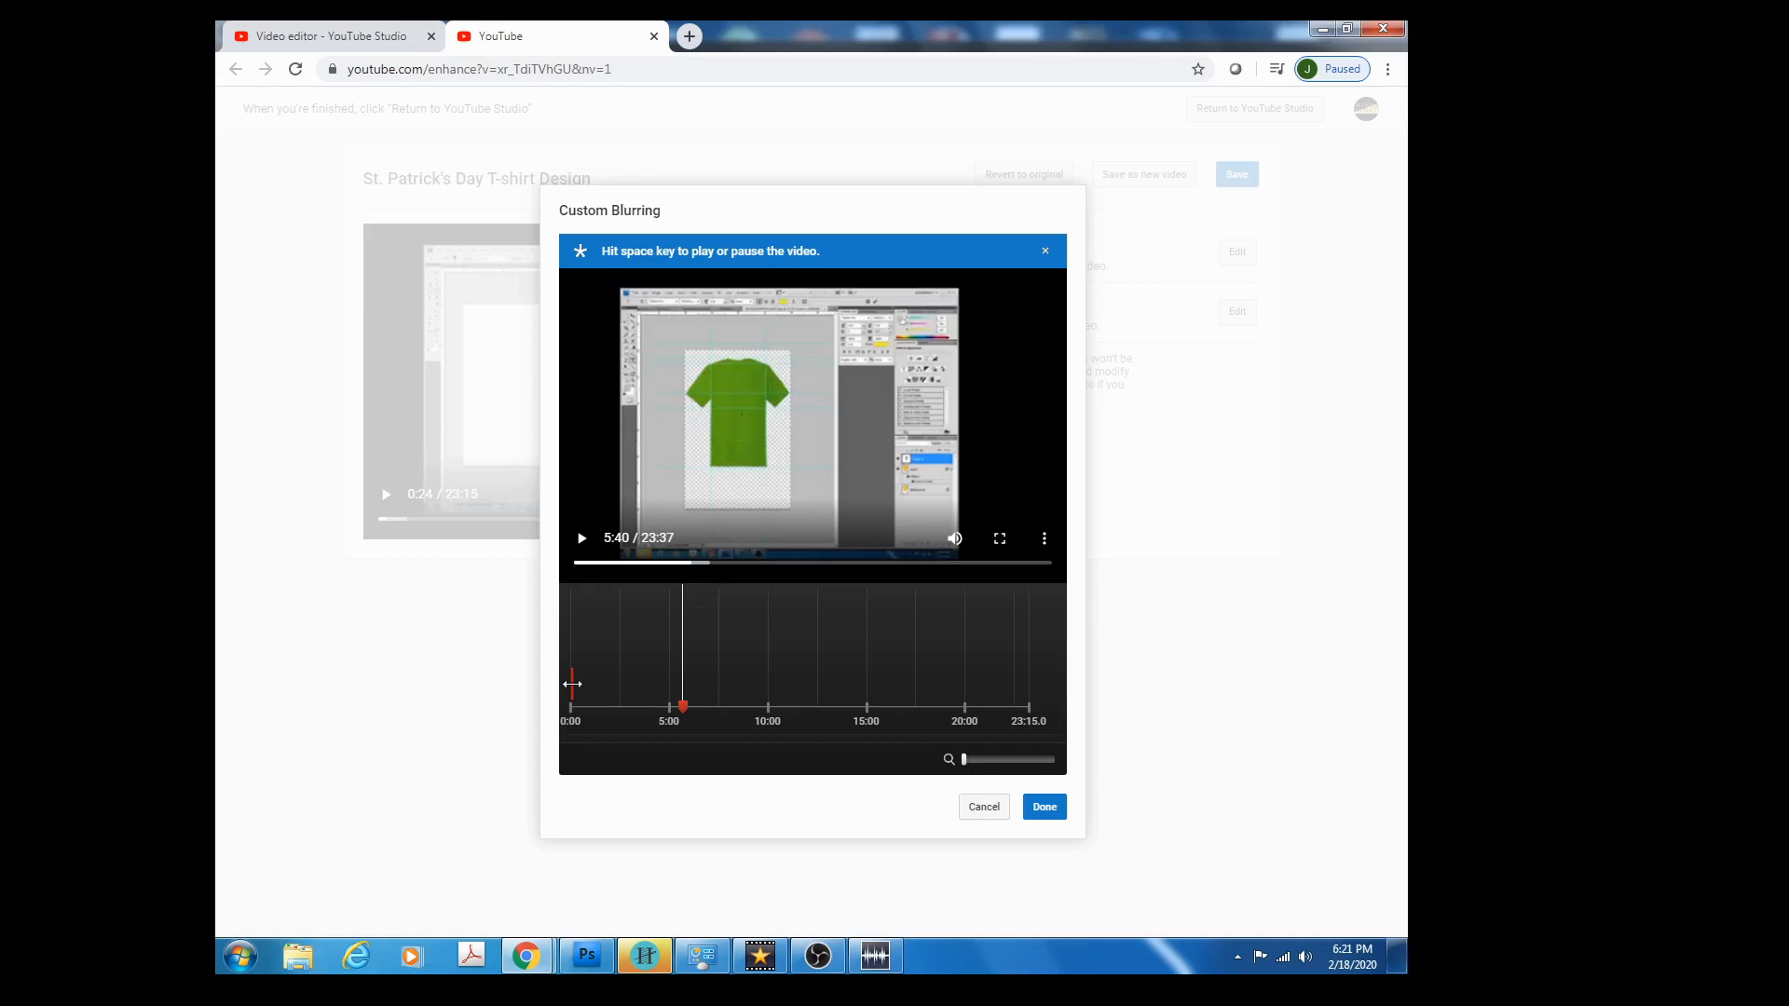
{"action": "left_click_drag", "start_coordinate": [572, 685], "coordinate": [1046, 677]}
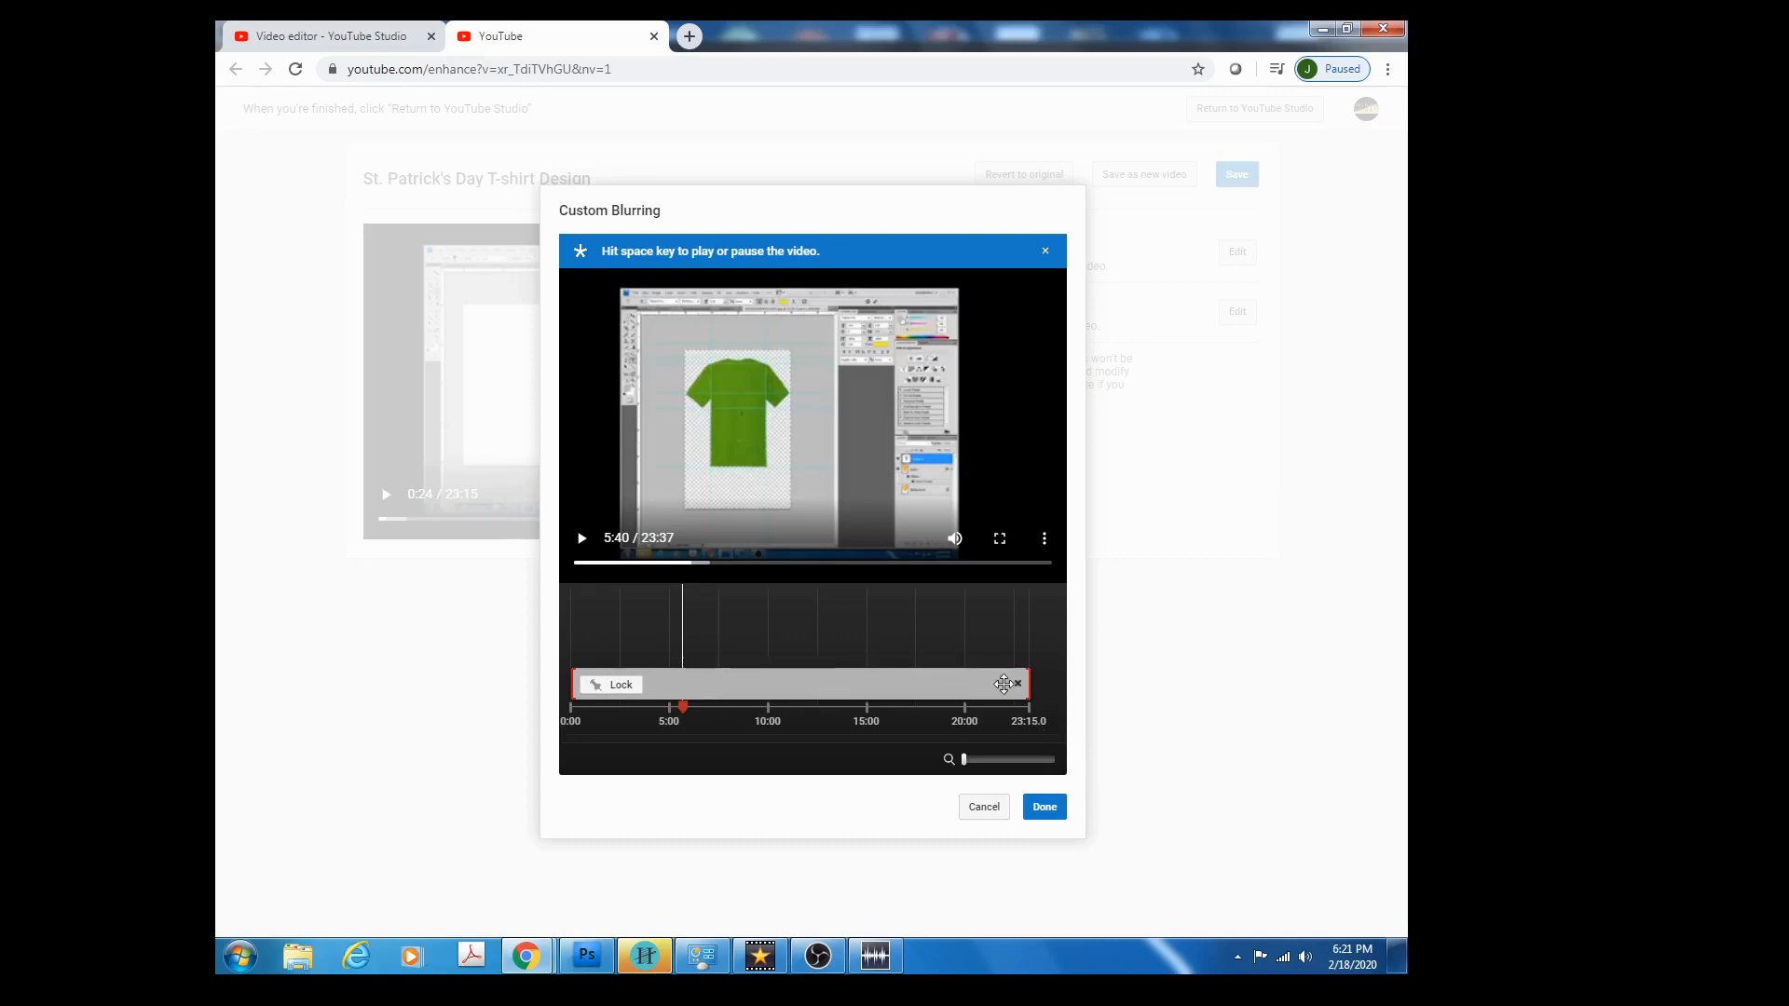
{"action": "left_click_drag", "start_coordinate": [1028, 686], "coordinate": [767, 714]}
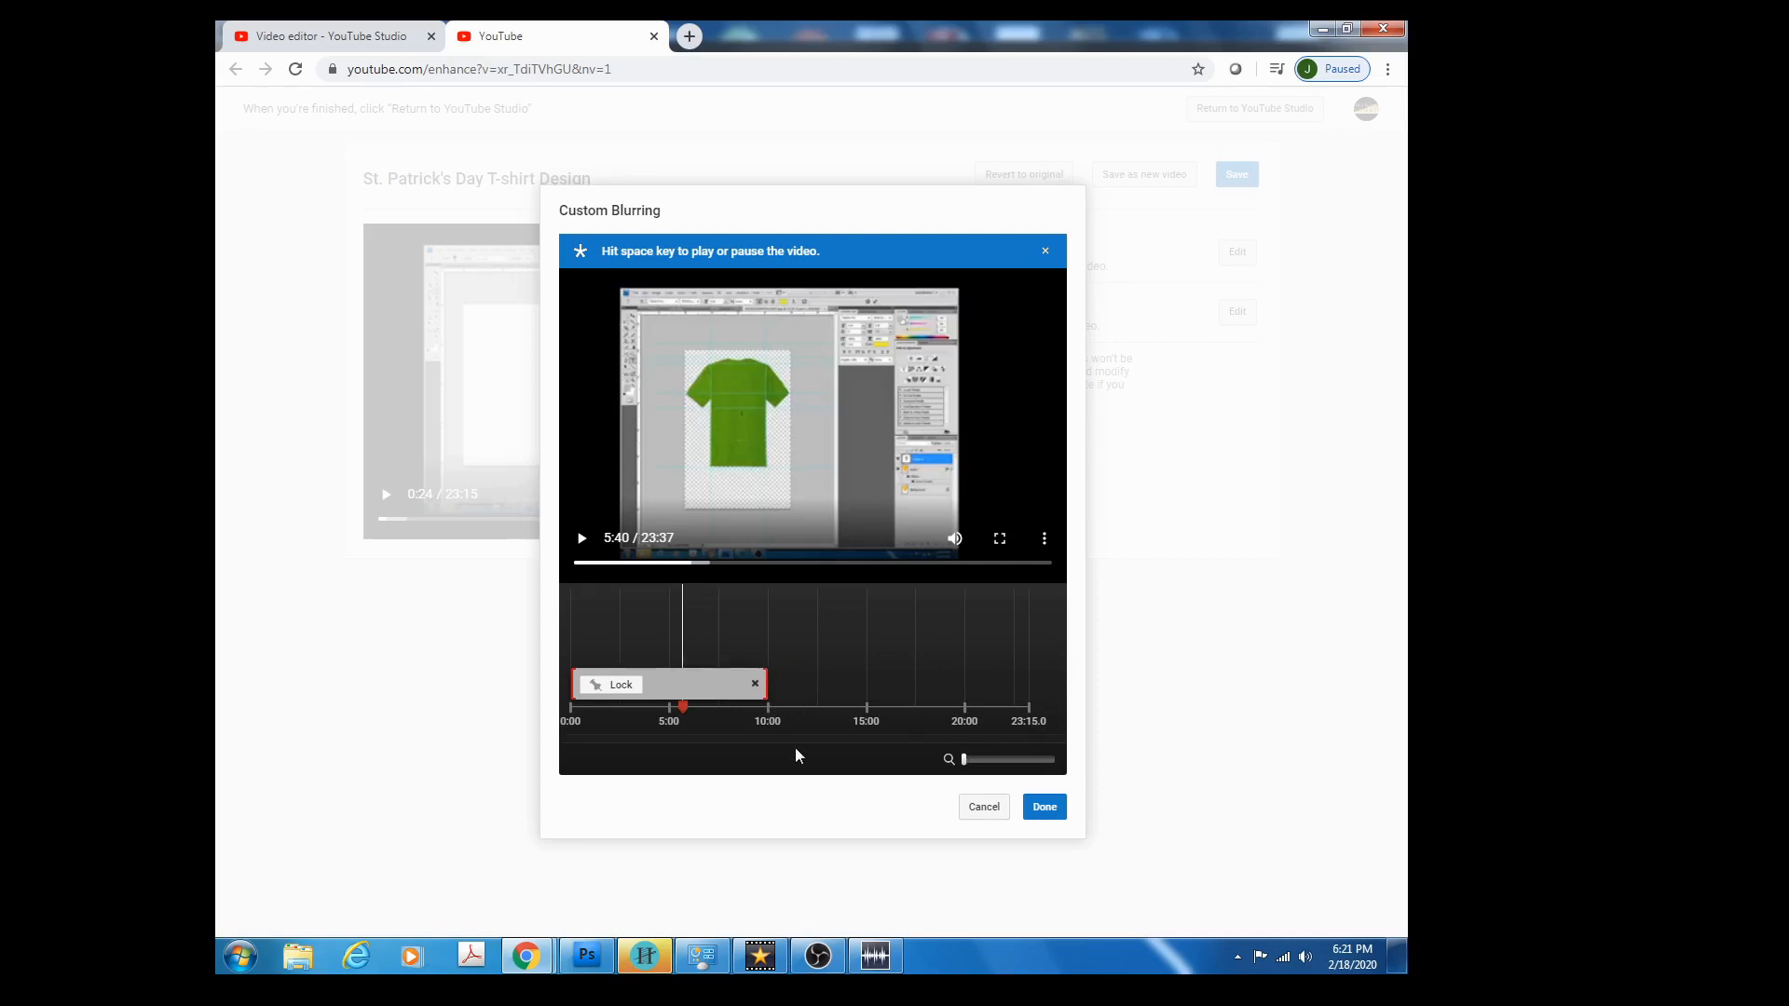
{"action": "left_click_drag", "start_coordinate": [767, 683], "coordinate": [1045, 637]}
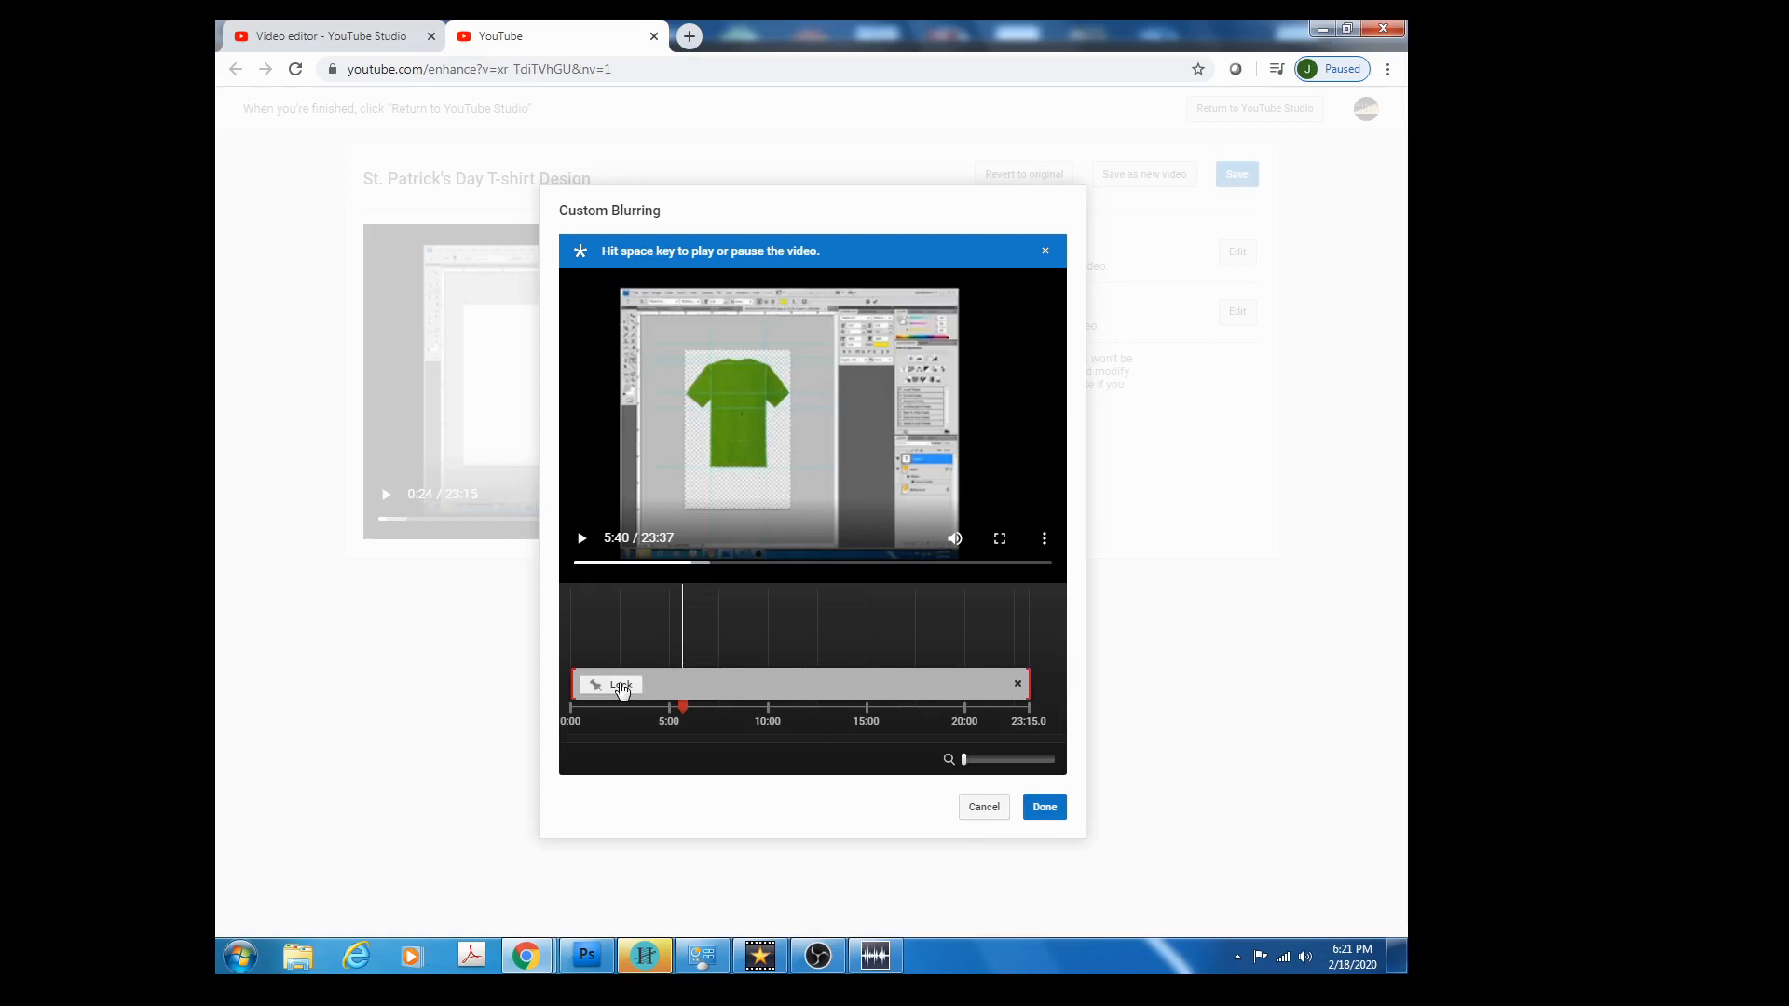
{"action": "left_click", "coordinate": [621, 687]}
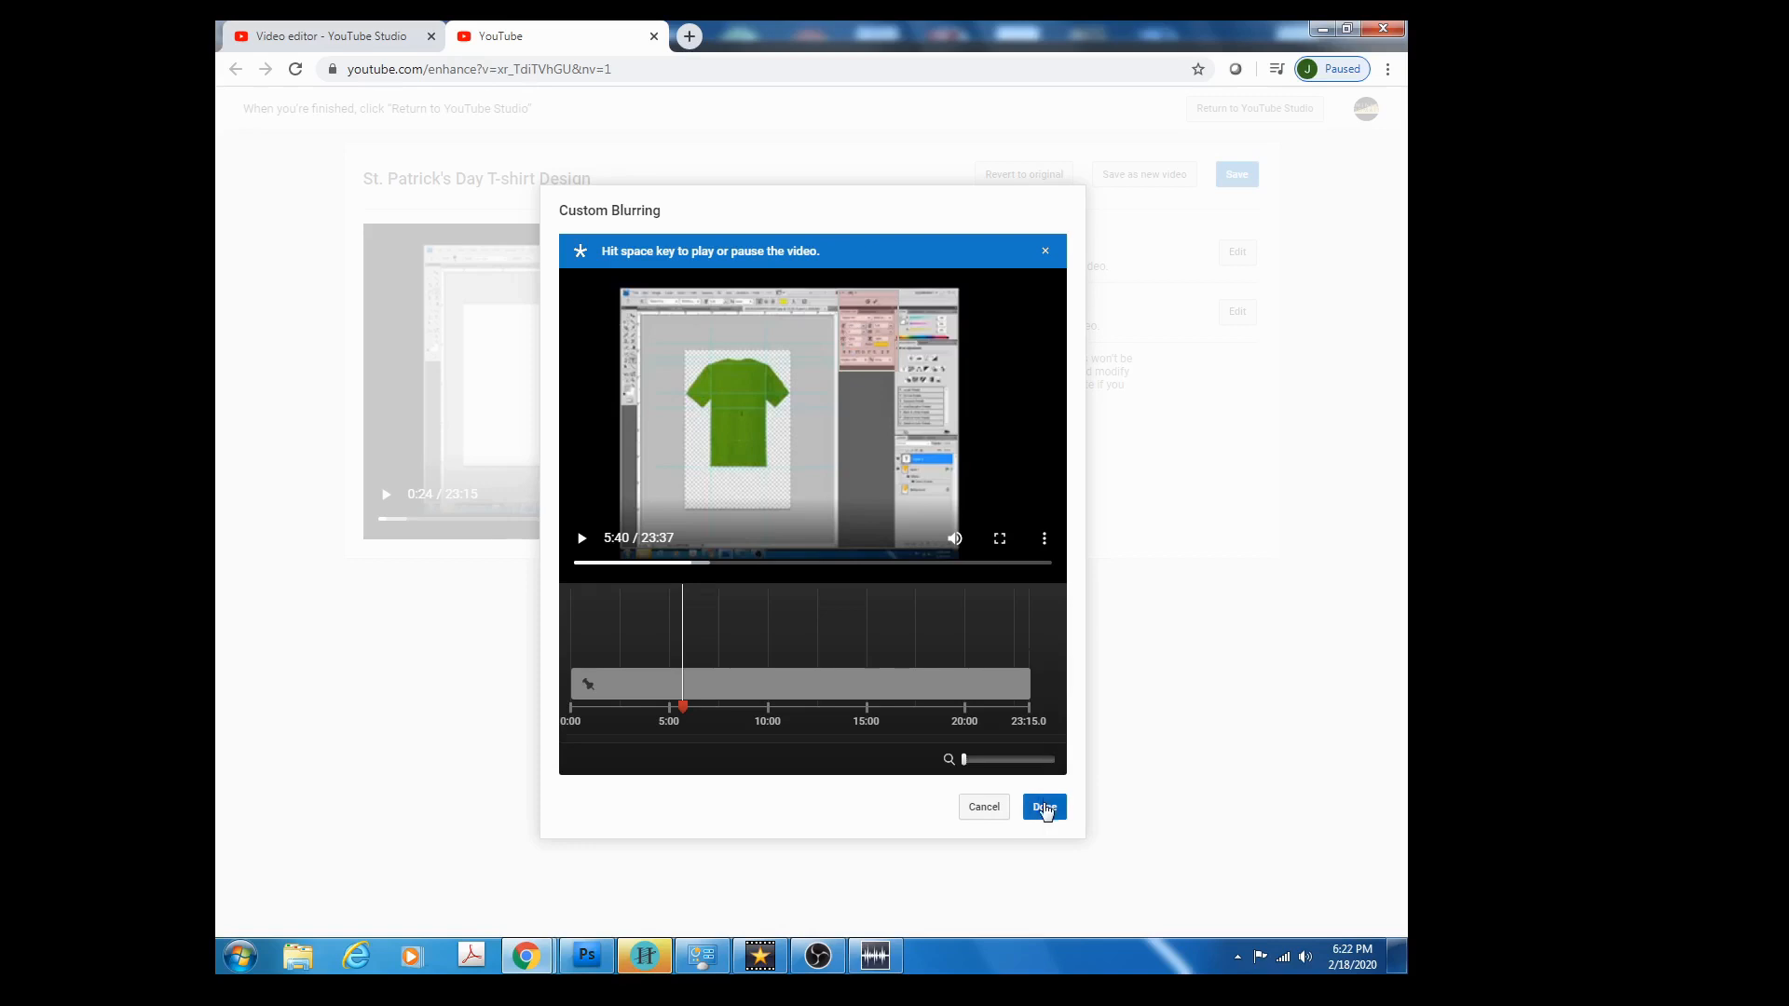
{"action": "left_click", "coordinate": [1044, 809]}
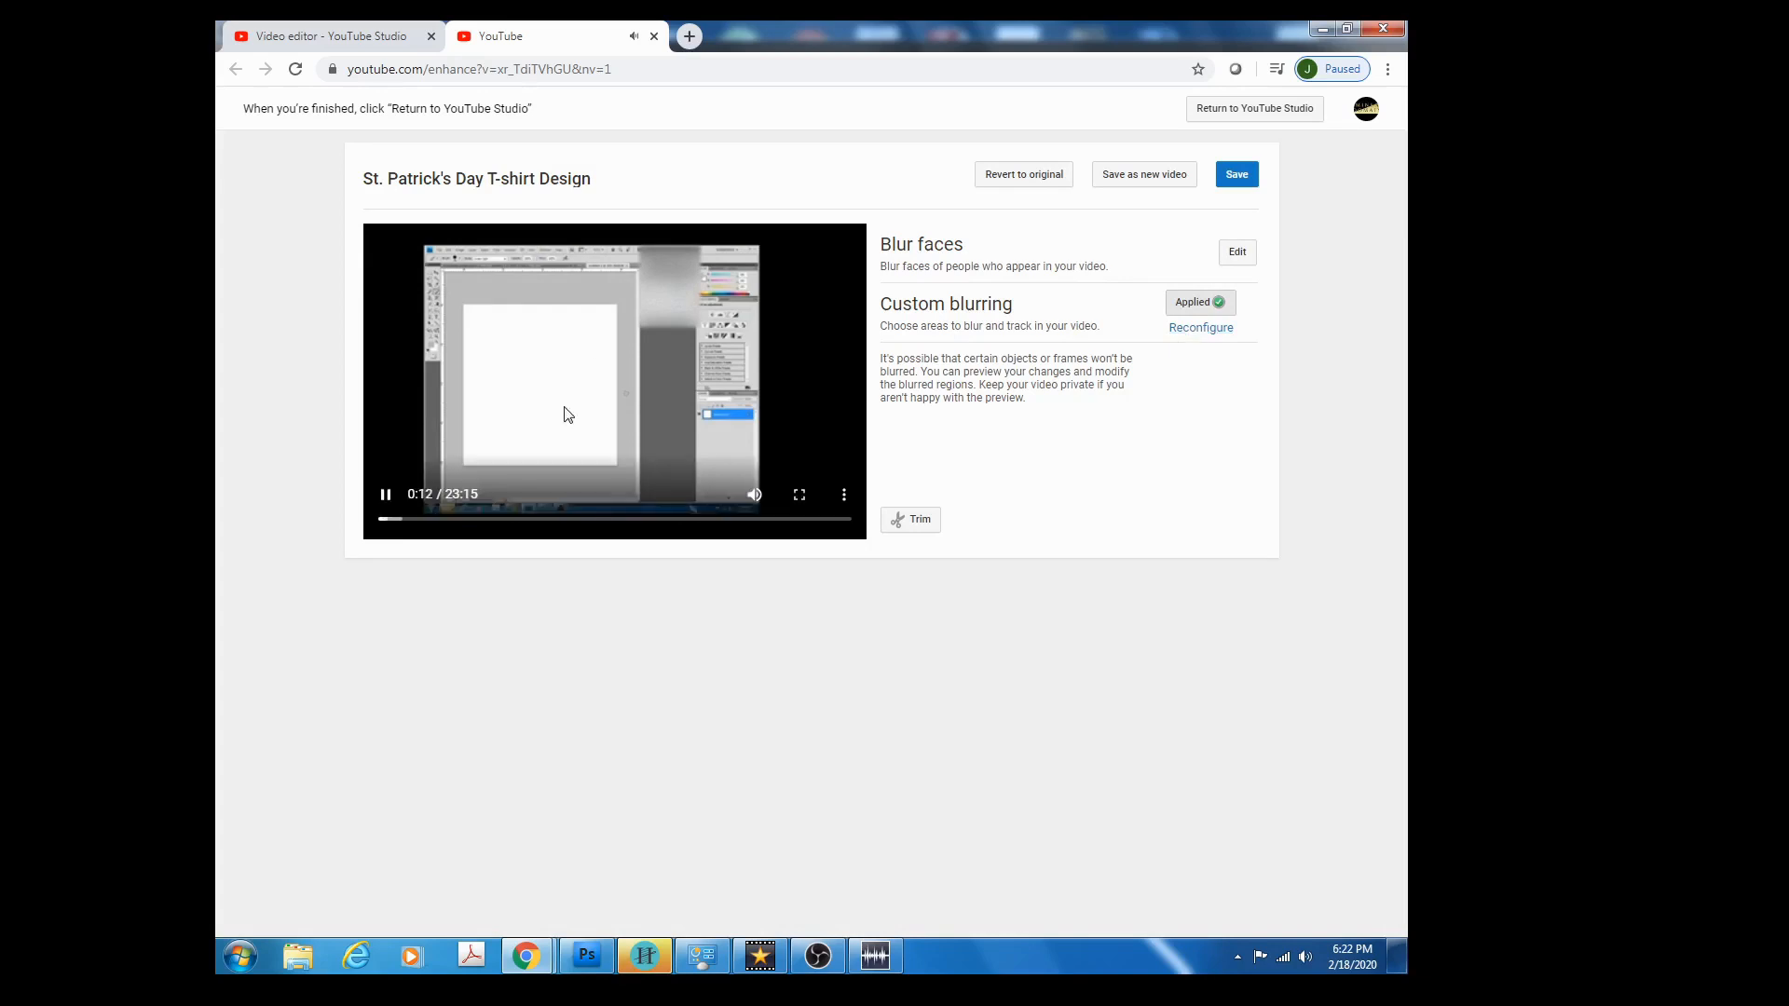
Pause the preview and save the blurred result as a new video, with the original deleted once edits are done.
{"action": "left_click", "coordinate": [385, 496]}
{"action": "left_click", "coordinate": [1123, 179]}
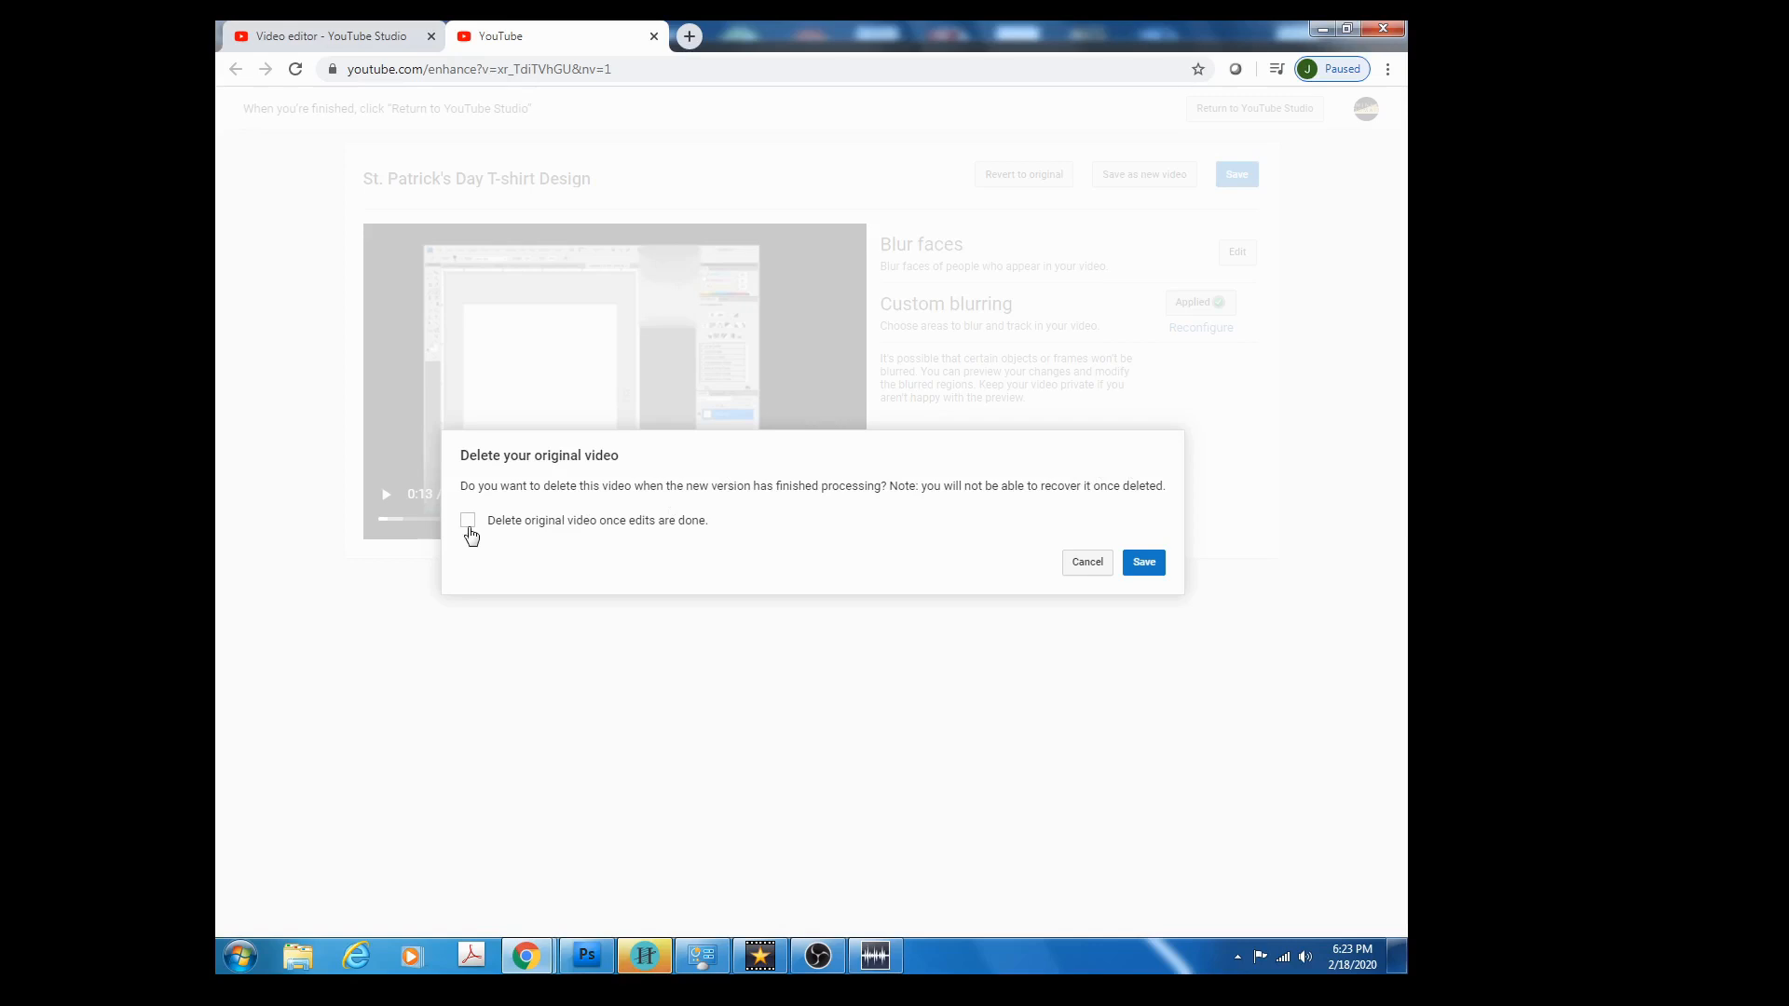
{"action": "left_click", "coordinate": [468, 521]}
{"action": "left_click", "coordinate": [1148, 565]}
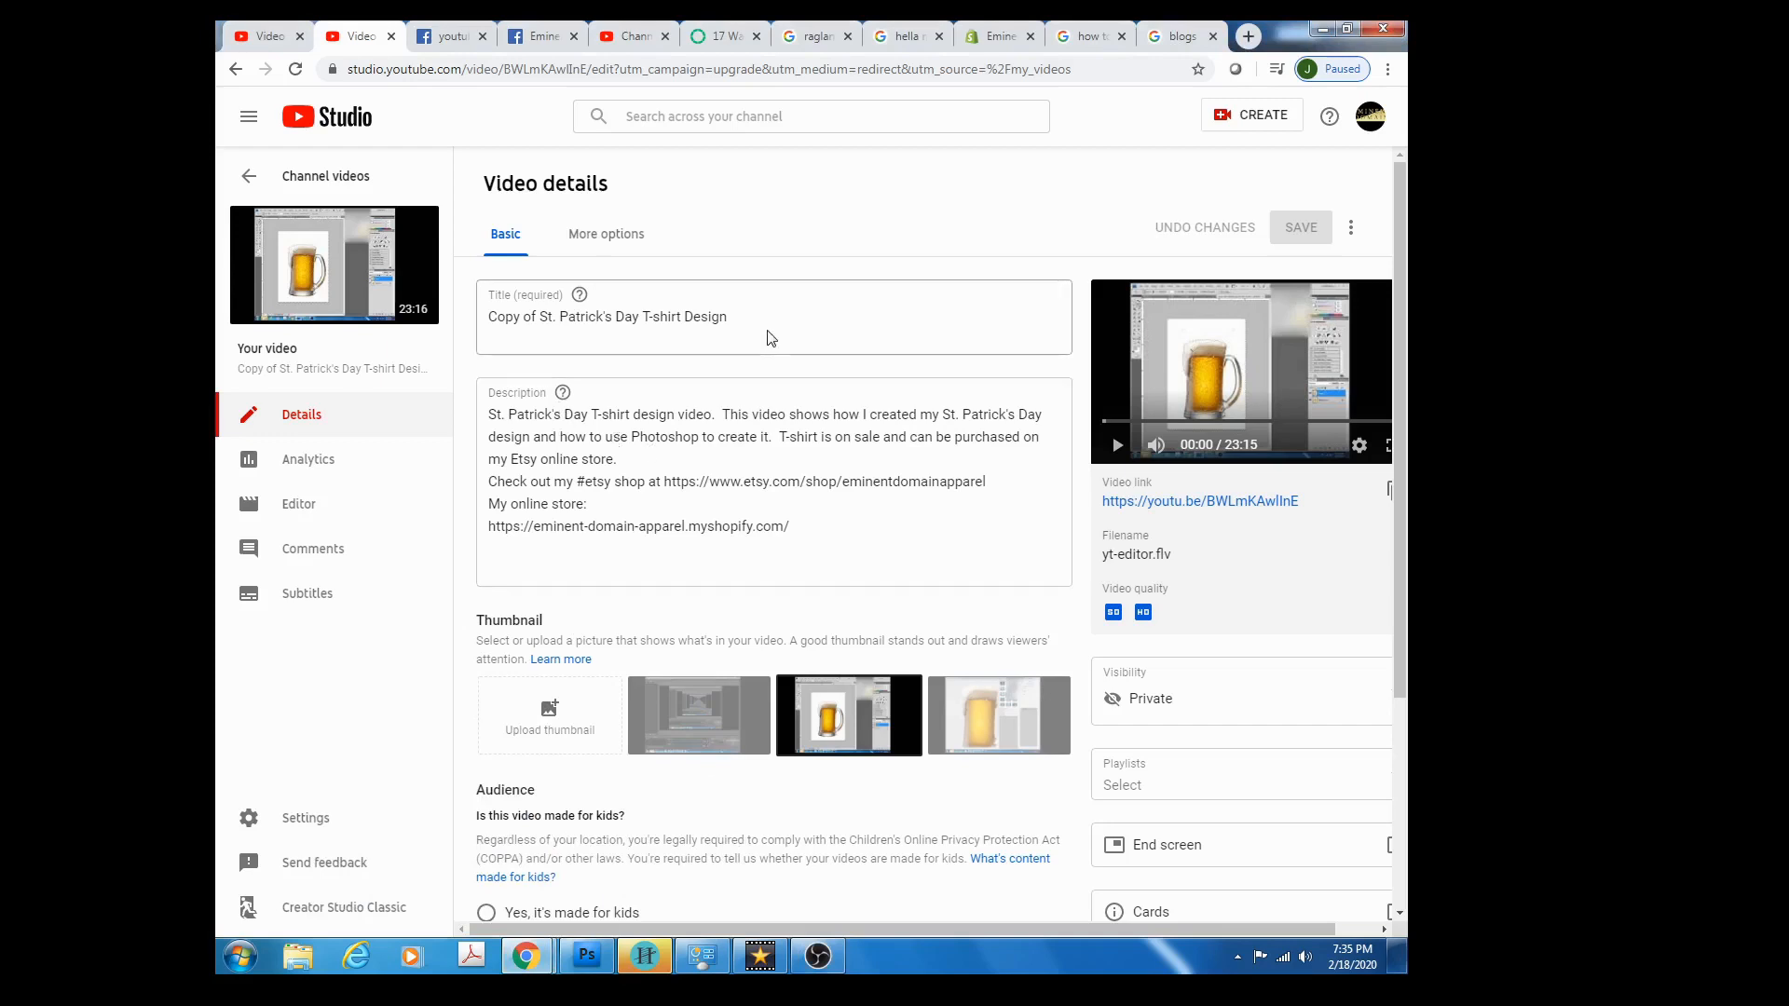
Play the copied video in full screen to check the blur, and exit full screen.
{"action": "left_click", "coordinate": [1117, 447]}
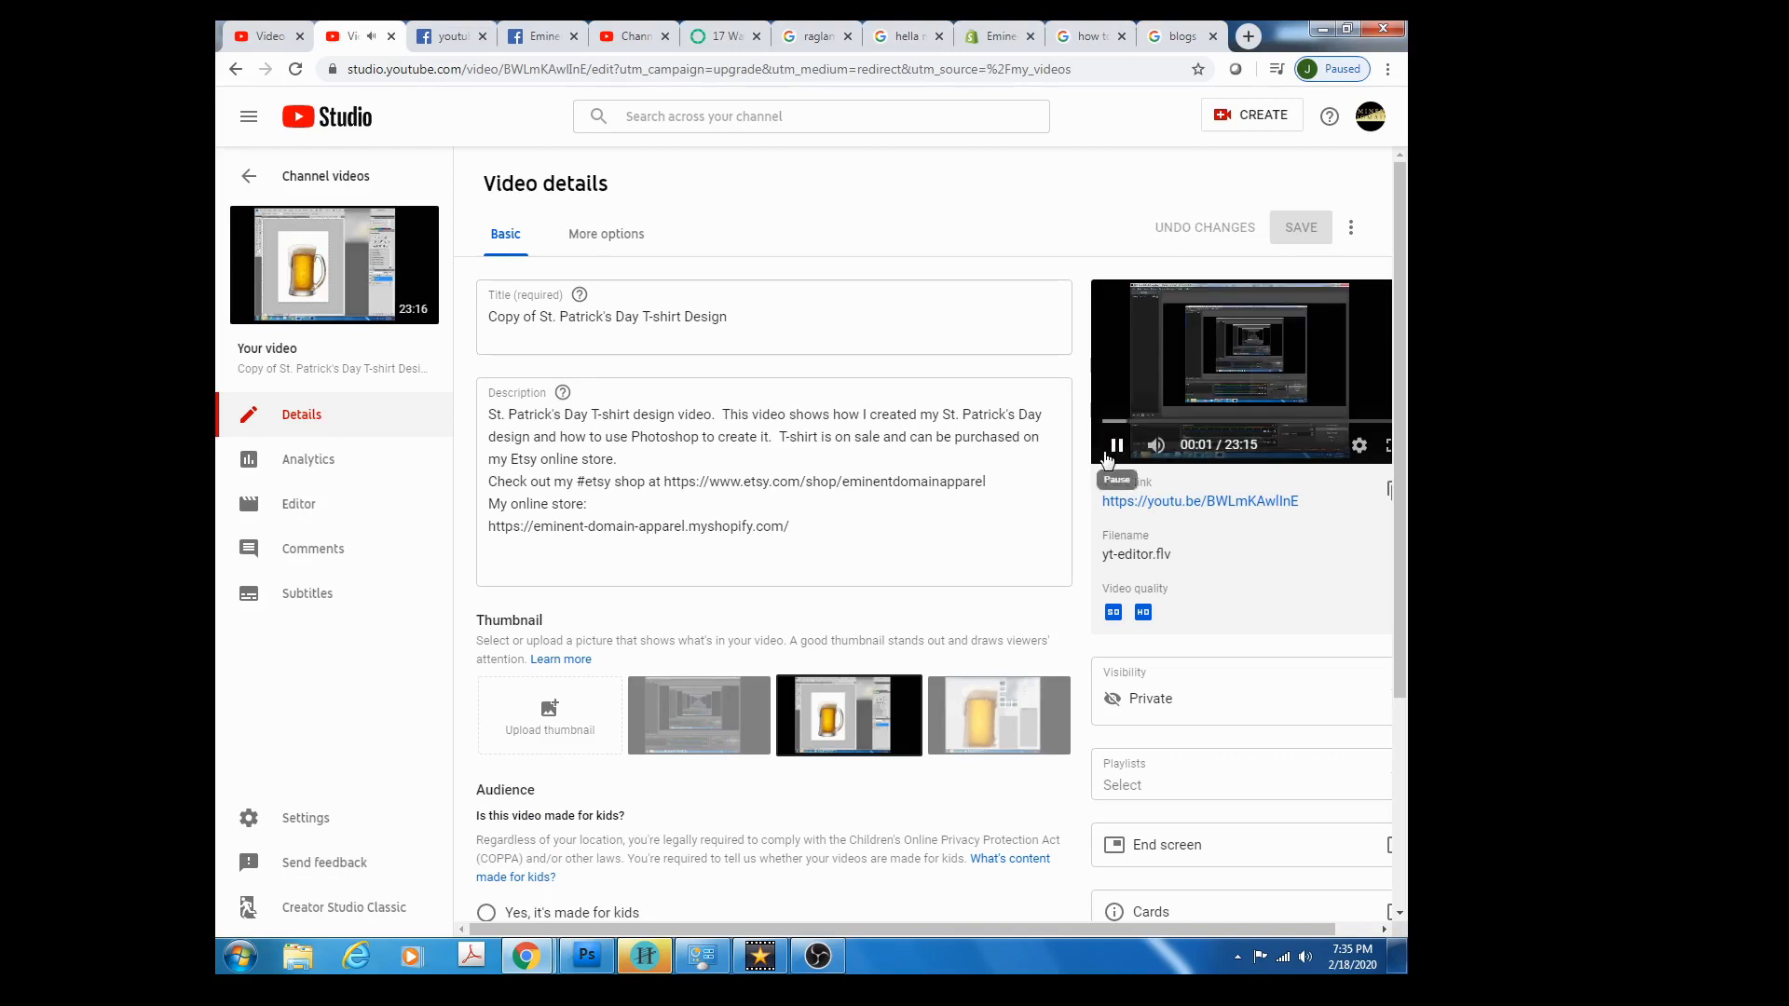
{"action": "left_click", "coordinate": [1391, 447]}
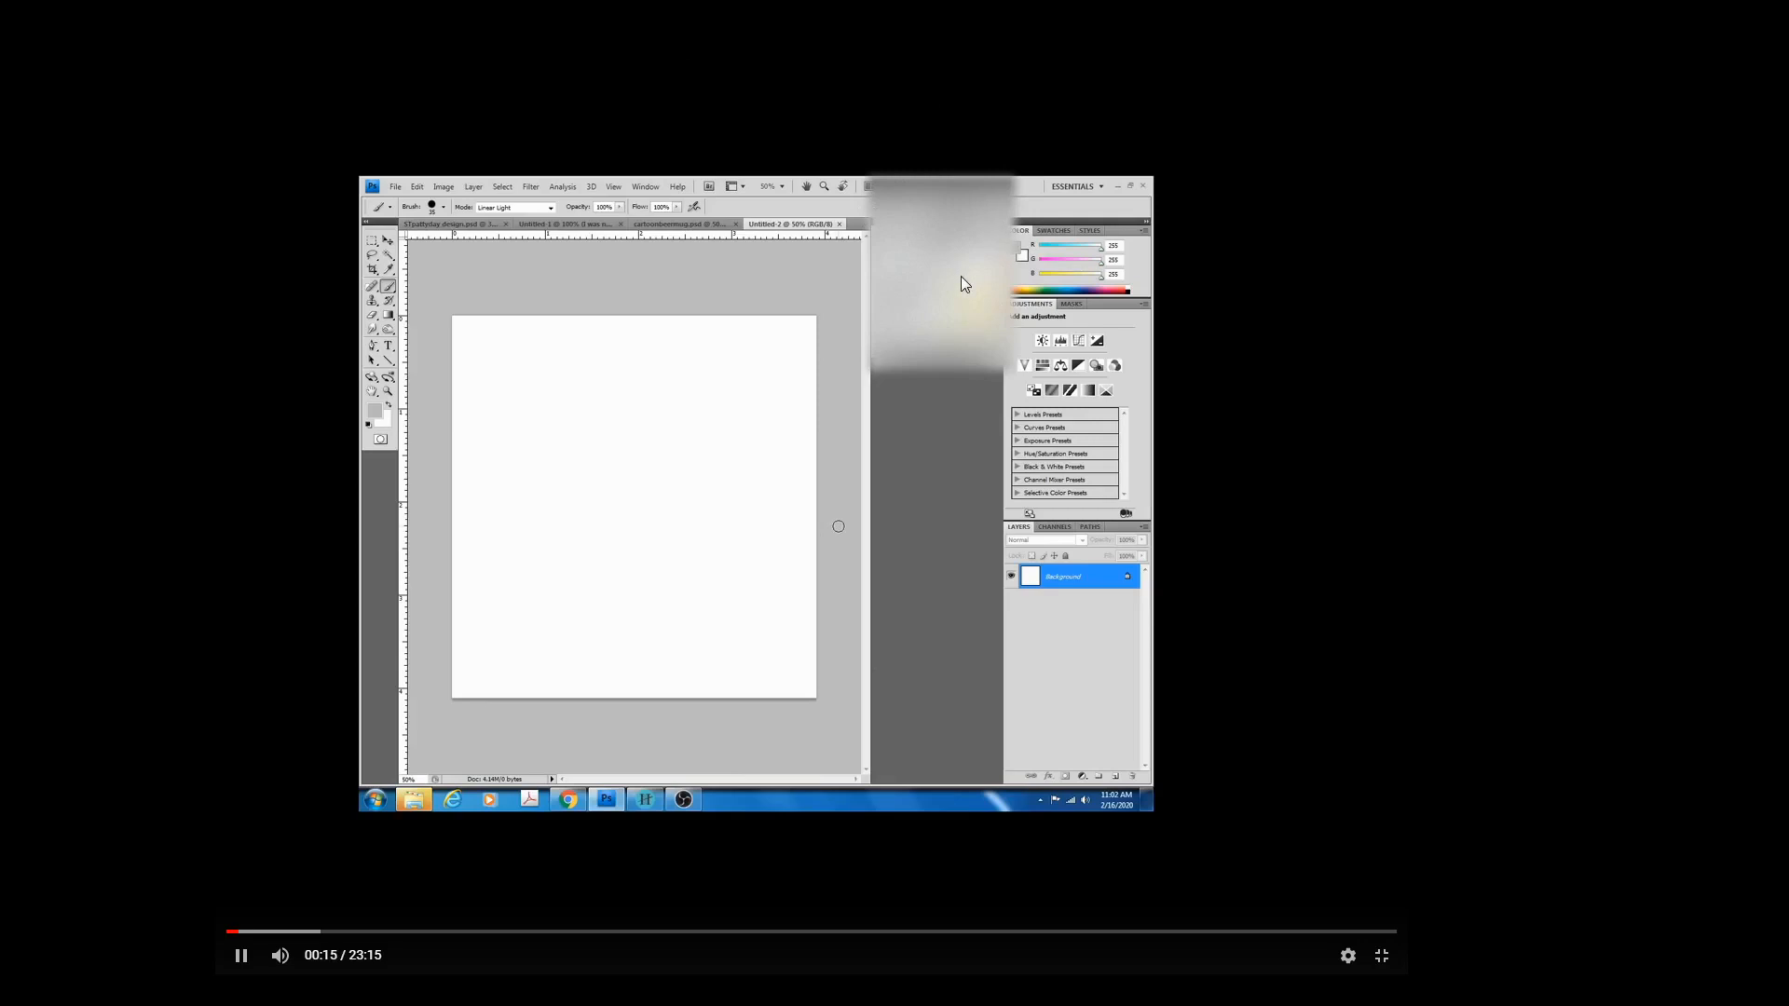
{"action": "left_click", "coordinate": [1381, 956]}
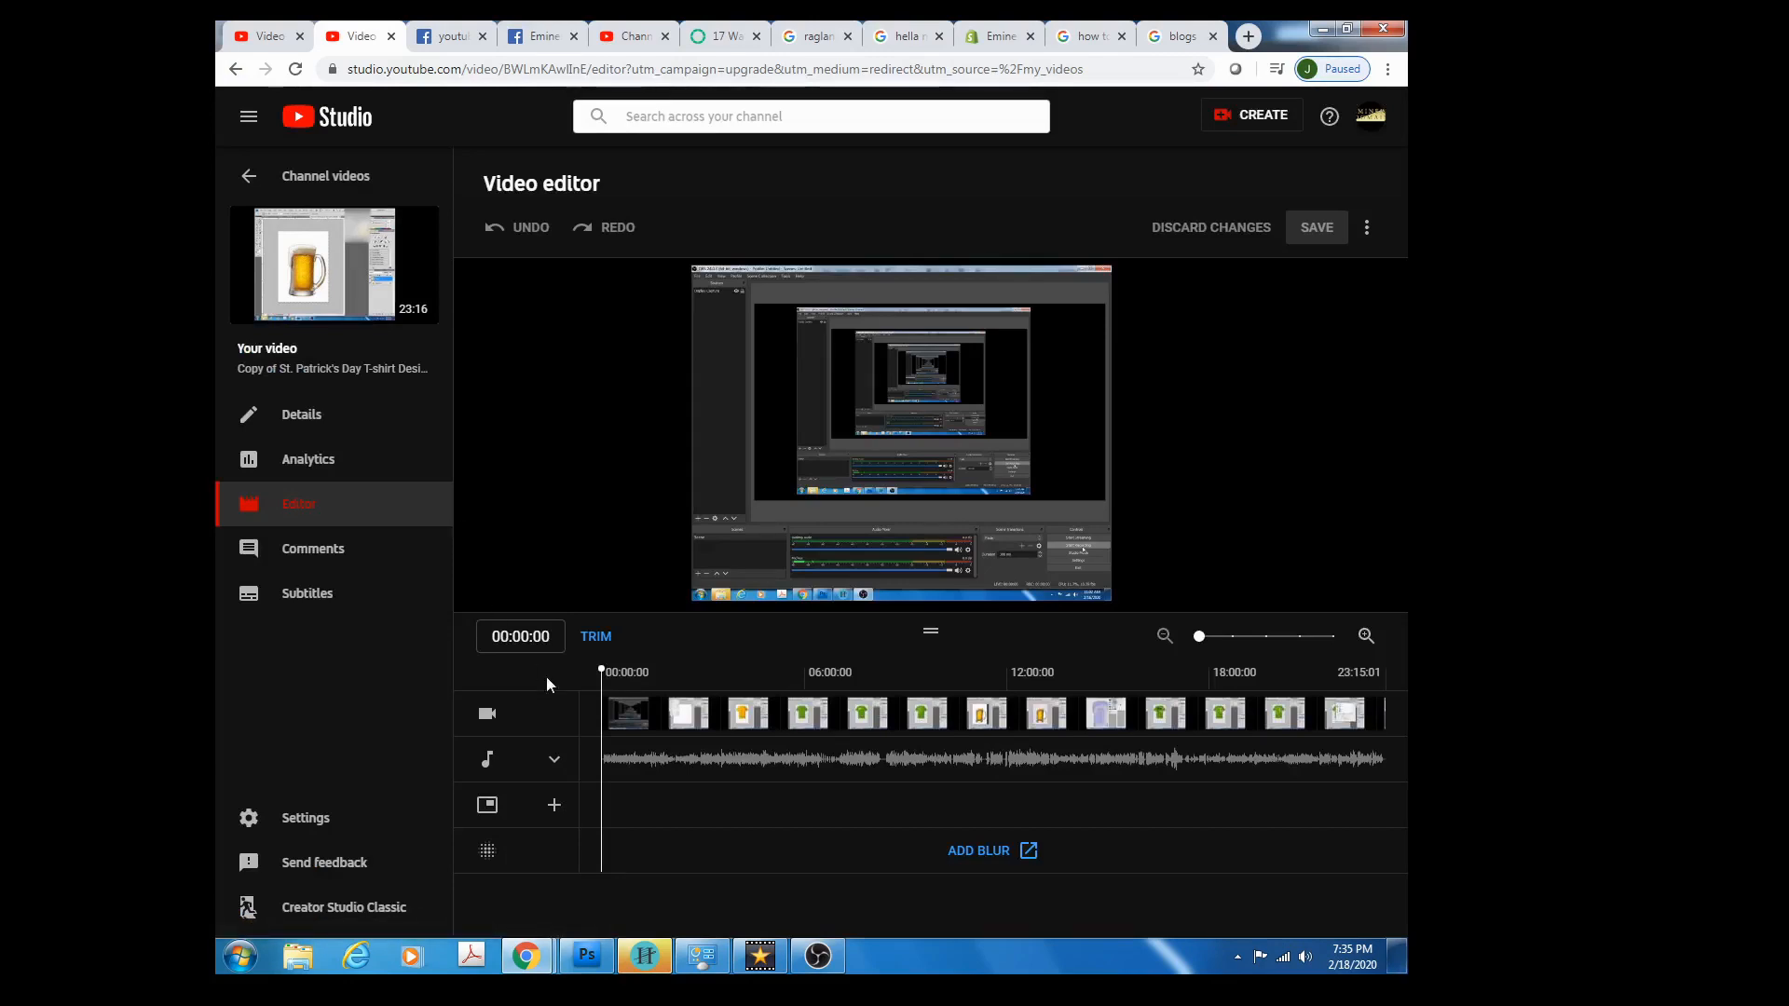
Open the page for adding or replacing audio in the copied video and pause its preview.
{"action": "left_click", "coordinate": [555, 762]}
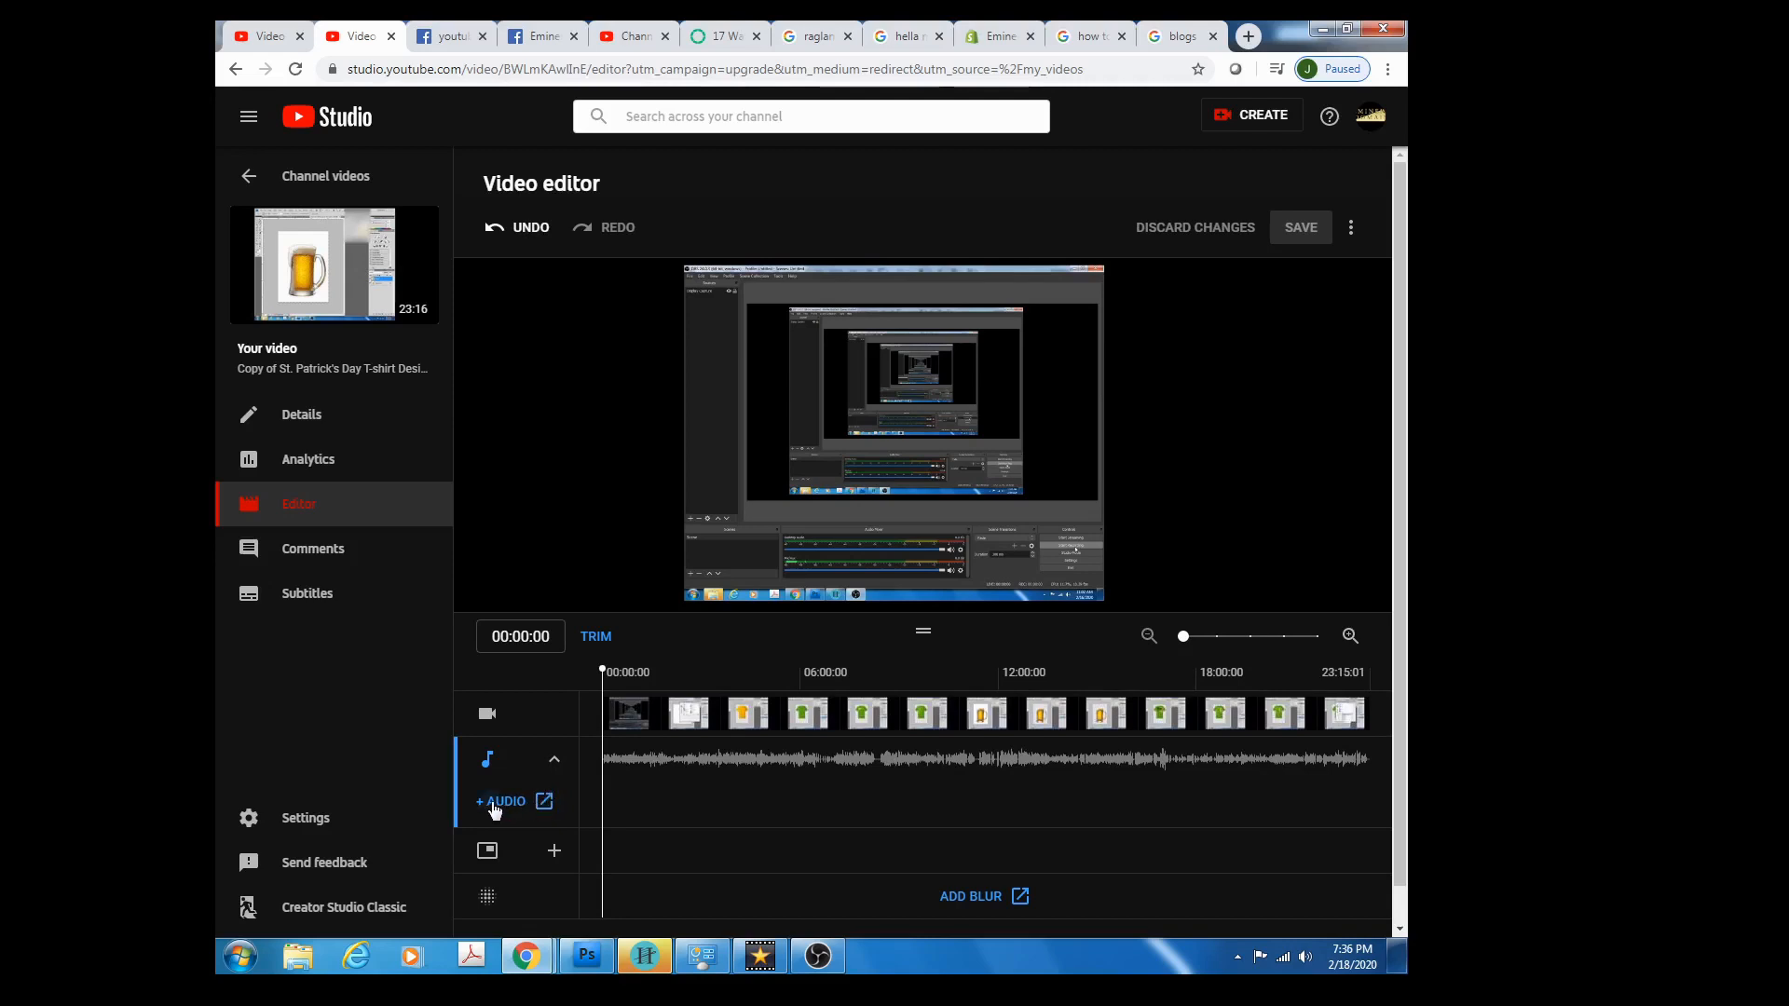
{"action": "left_click", "coordinate": [507, 802]}
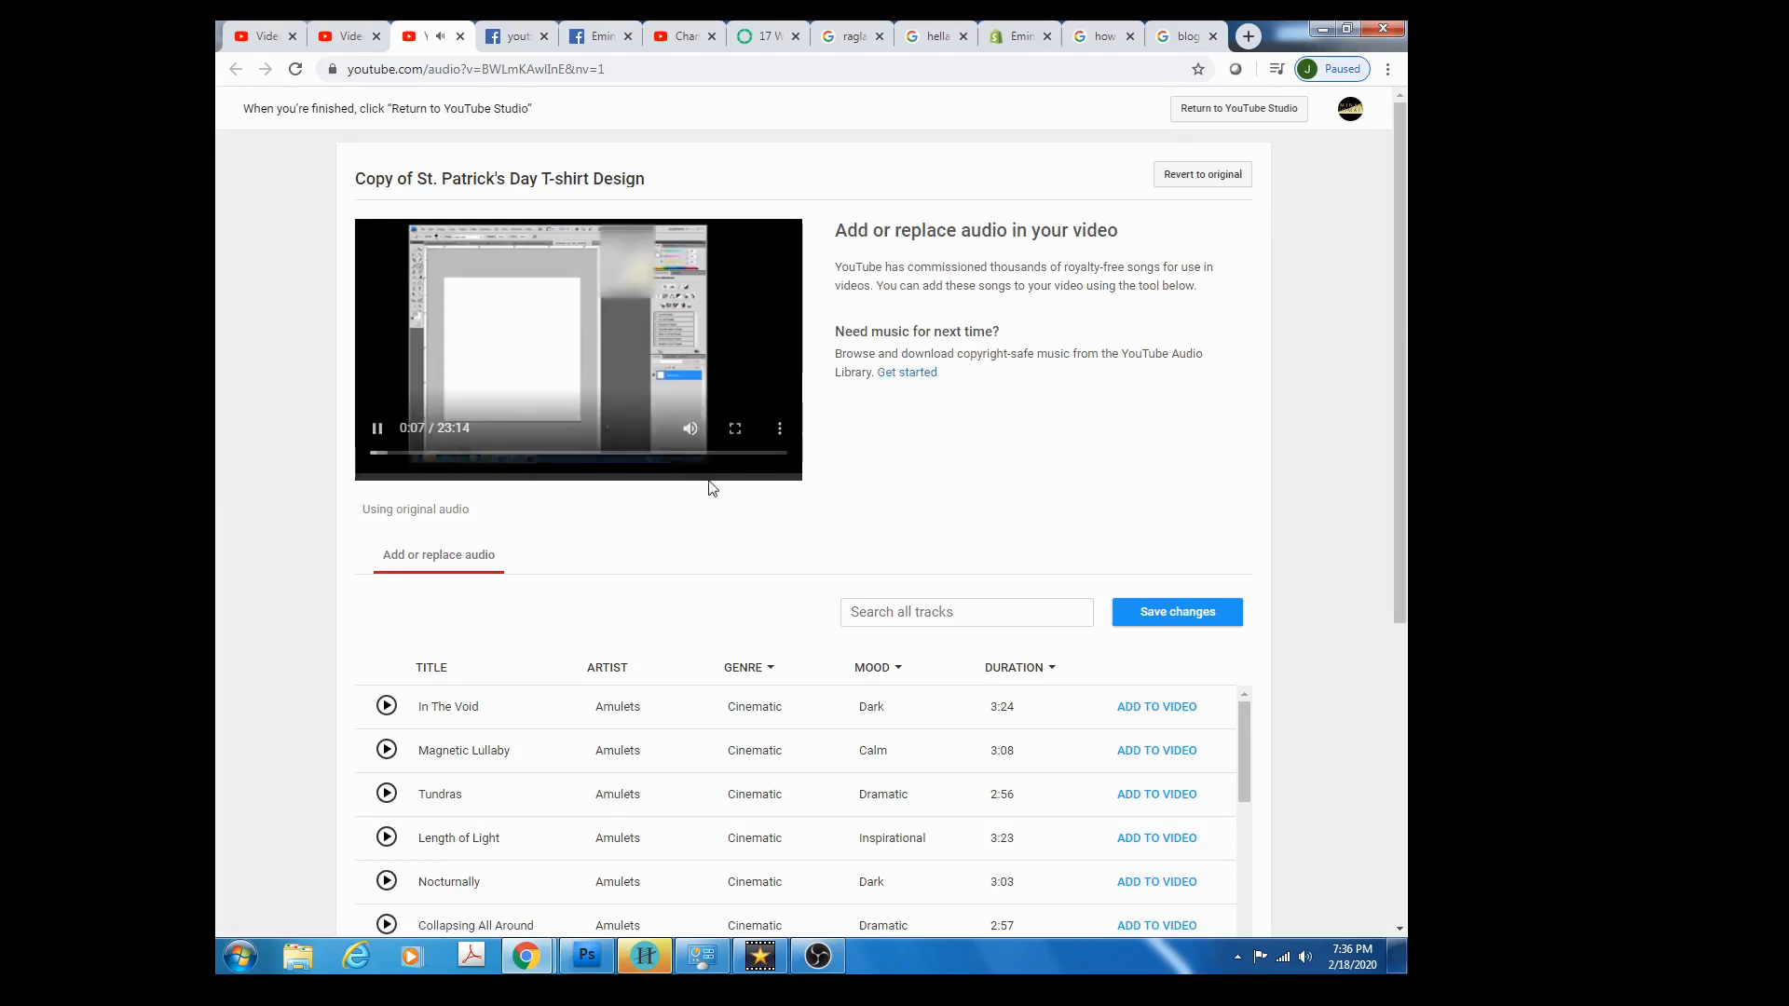
{"action": "scroll", "coordinate": [728, 573], "scroll_direction": "down", "scroll_amount": 1}
{"action": "scroll", "coordinate": [728, 573], "scroll_direction": "down", "scroll_amount": 2}
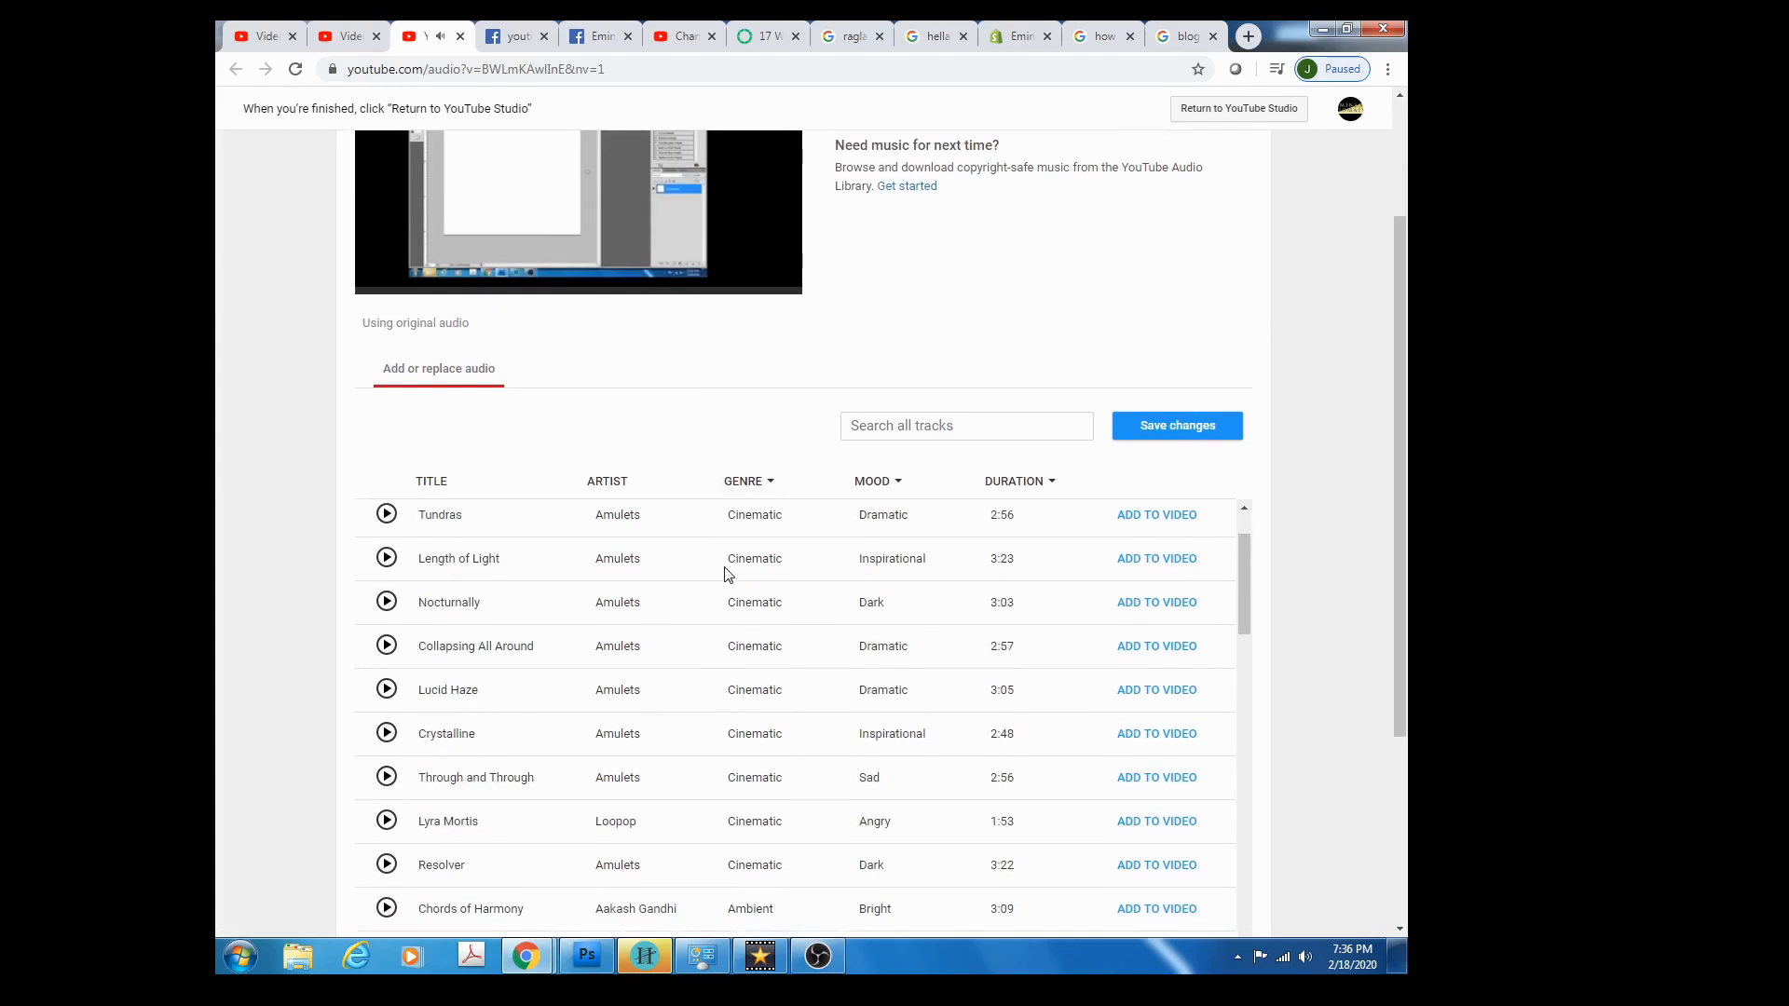
{"action": "scroll", "coordinate": [652, 596], "scroll_direction": "down", "scroll_amount": 2}
{"action": "left_click", "coordinate": [375, 244]}
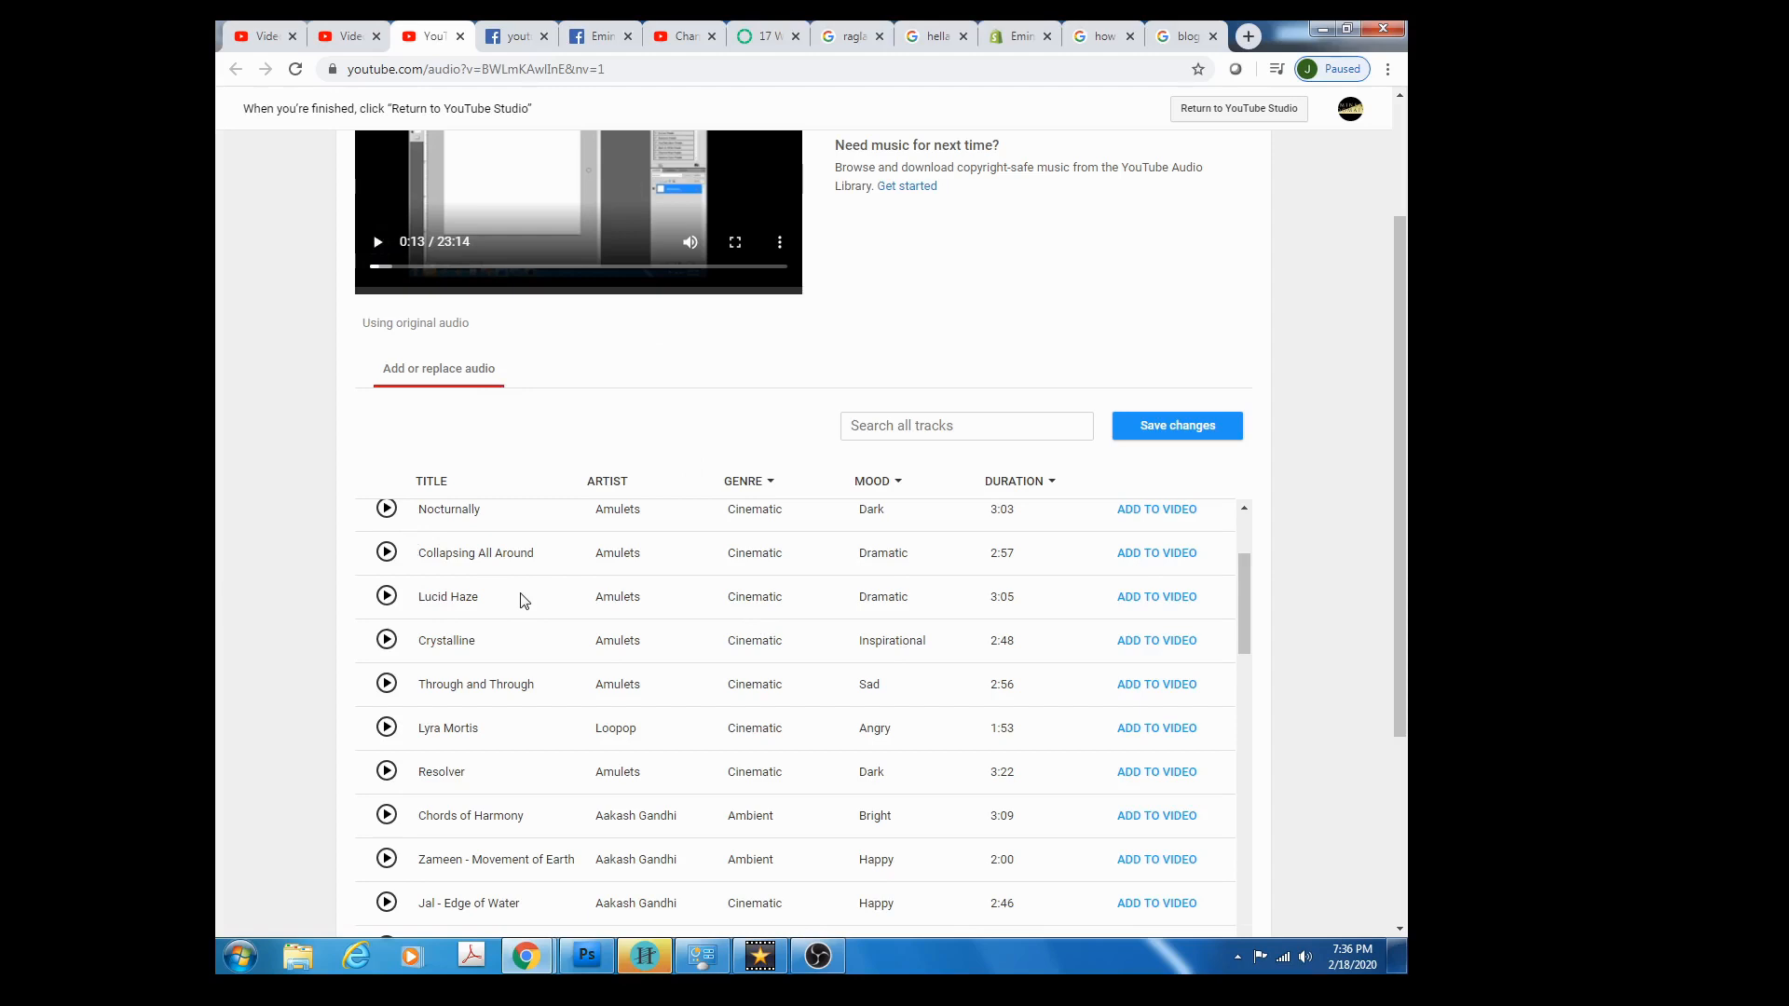
Browse the royalty-free tracks and add This is Not IDM to the video.
{"action": "scroll", "coordinate": [524, 601], "scroll_direction": "down", "scroll_amount": 2}
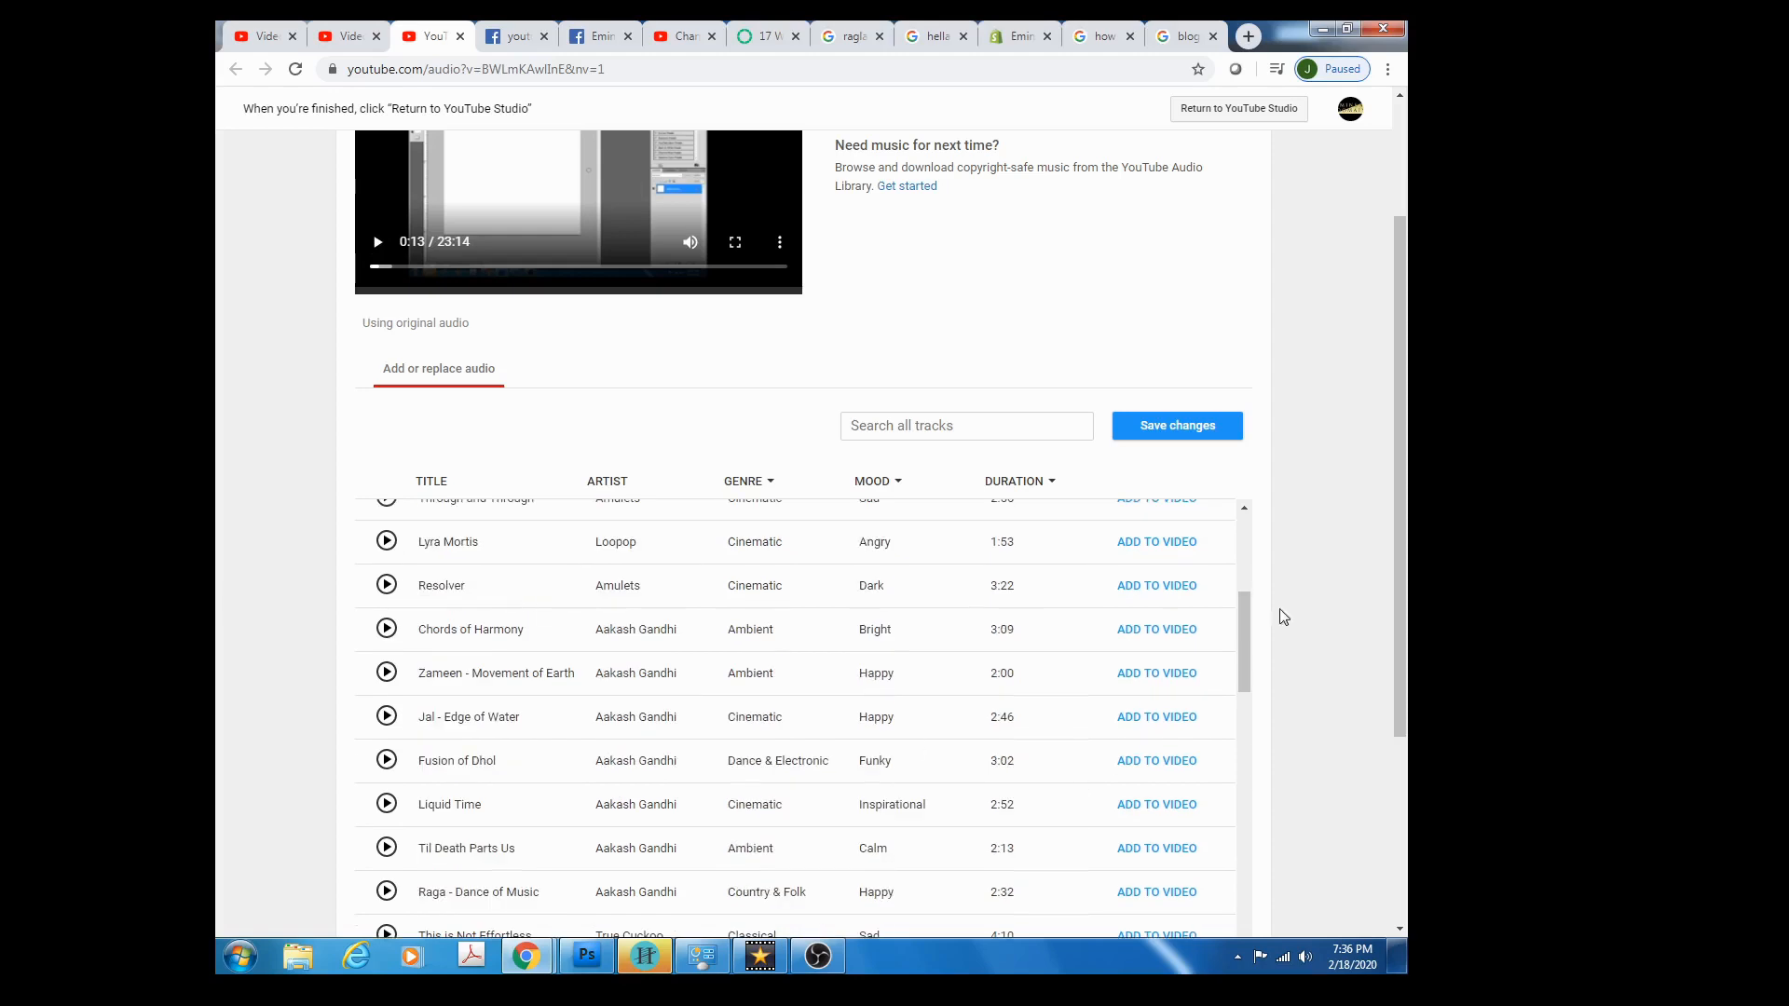
{"action": "left_click_drag", "start_coordinate": [1243, 618], "coordinate": [1237, 779]}
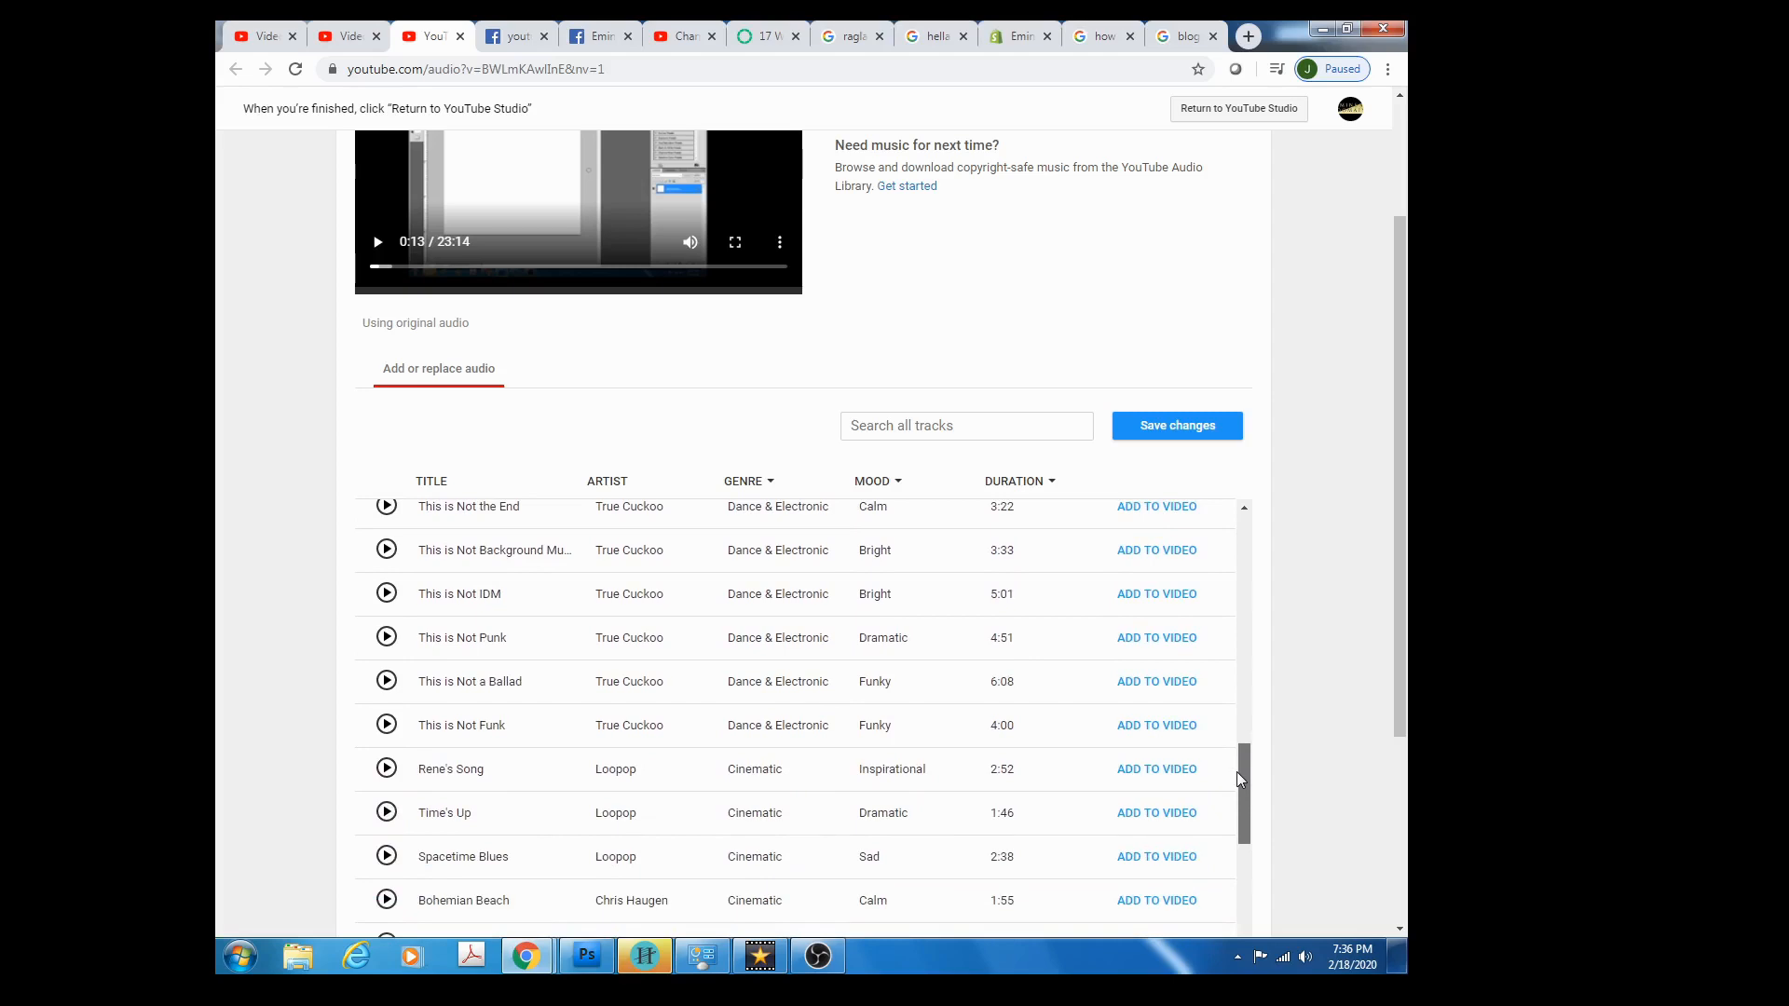
{"action": "mouse_move", "coordinate": [1237, 779]}
{"action": "left_mouse_down"}
{"action": "mouse_move", "coordinate": [1241, 890]}
{"action": "mouse_move", "coordinate": [1250, 779]}
{"action": "left_mouse_up"}
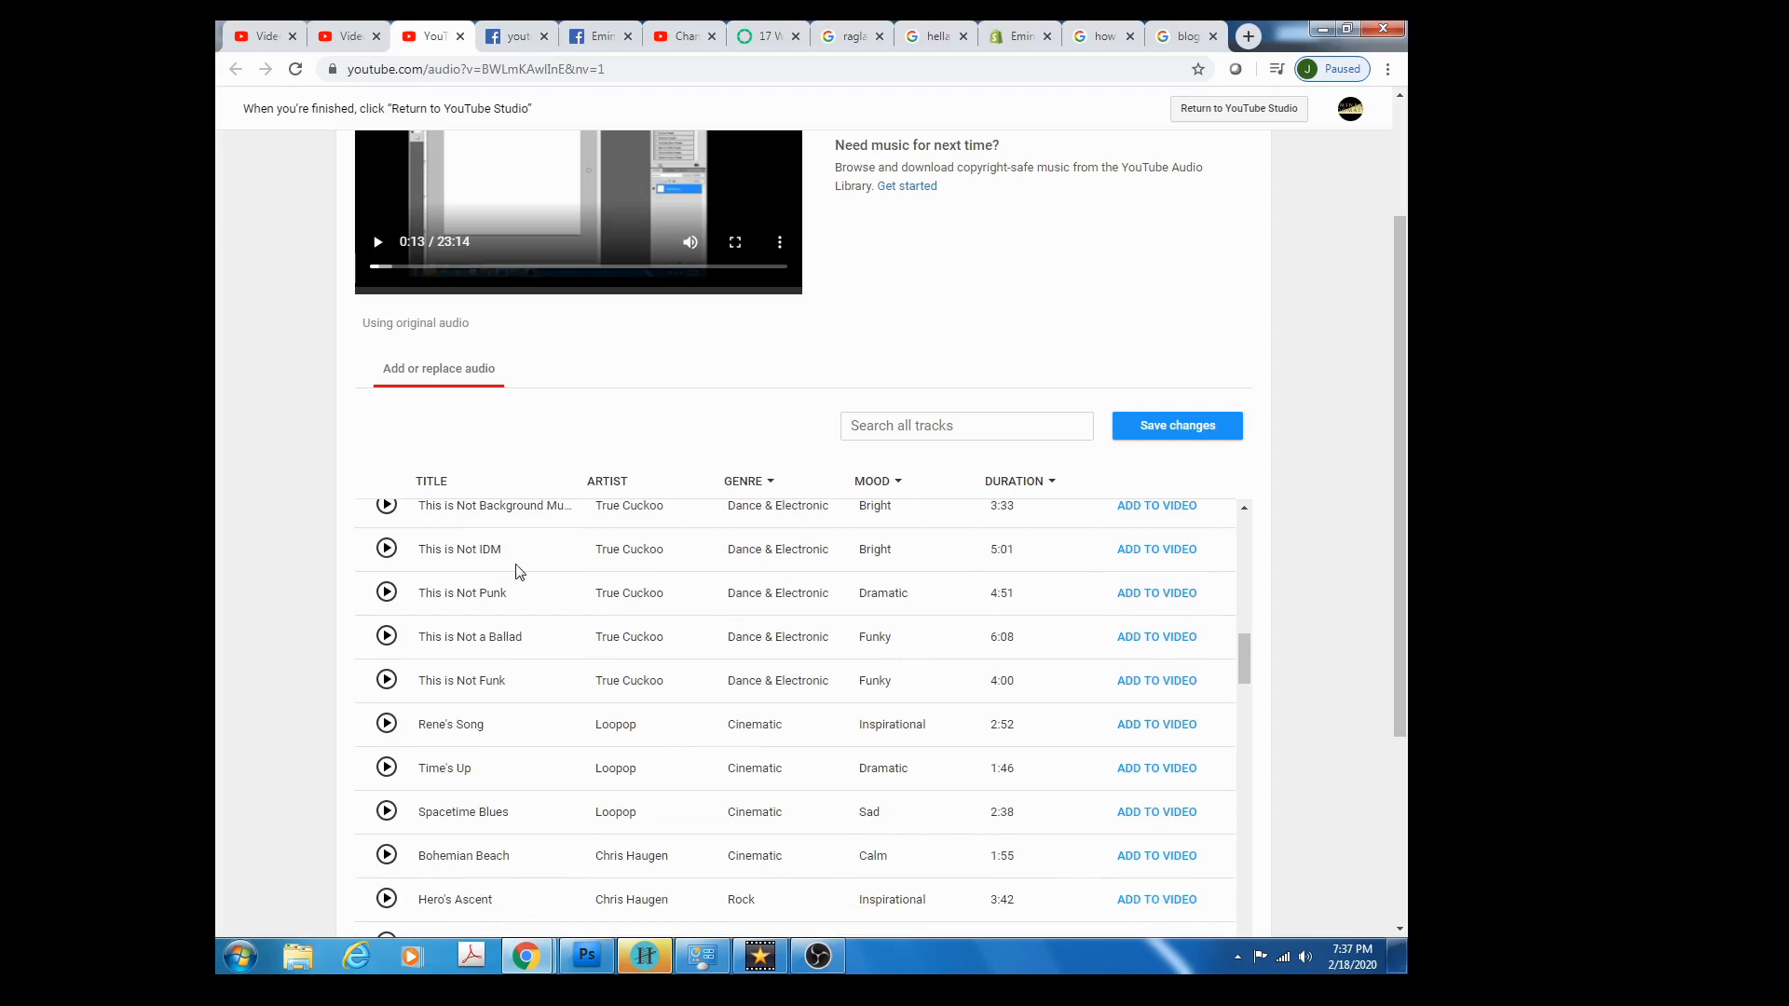
{"action": "left_click", "coordinate": [1184, 555]}
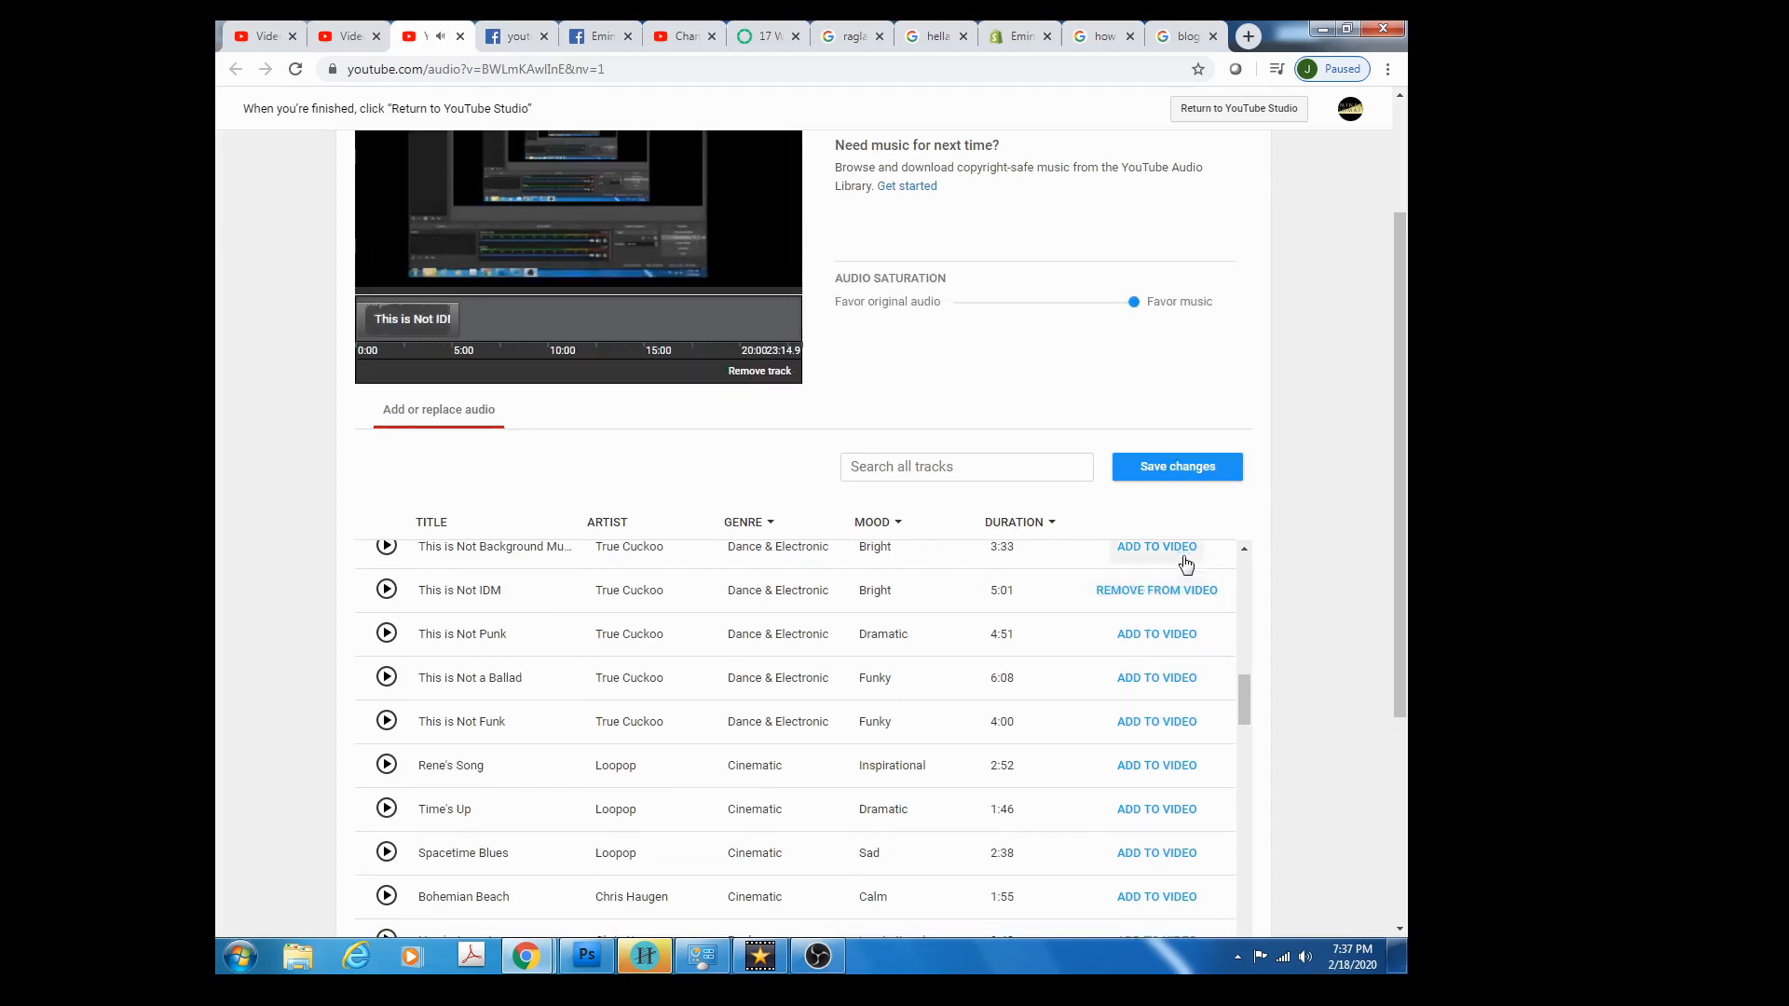
Try shortening the added track to end at 2:17, and extend it back to 5:01.
{"action": "scroll", "coordinate": [921, 415], "scroll_direction": "up", "scroll_amount": 1}
{"action": "scroll", "coordinate": [921, 412], "scroll_direction": "up", "scroll_amount": 2}
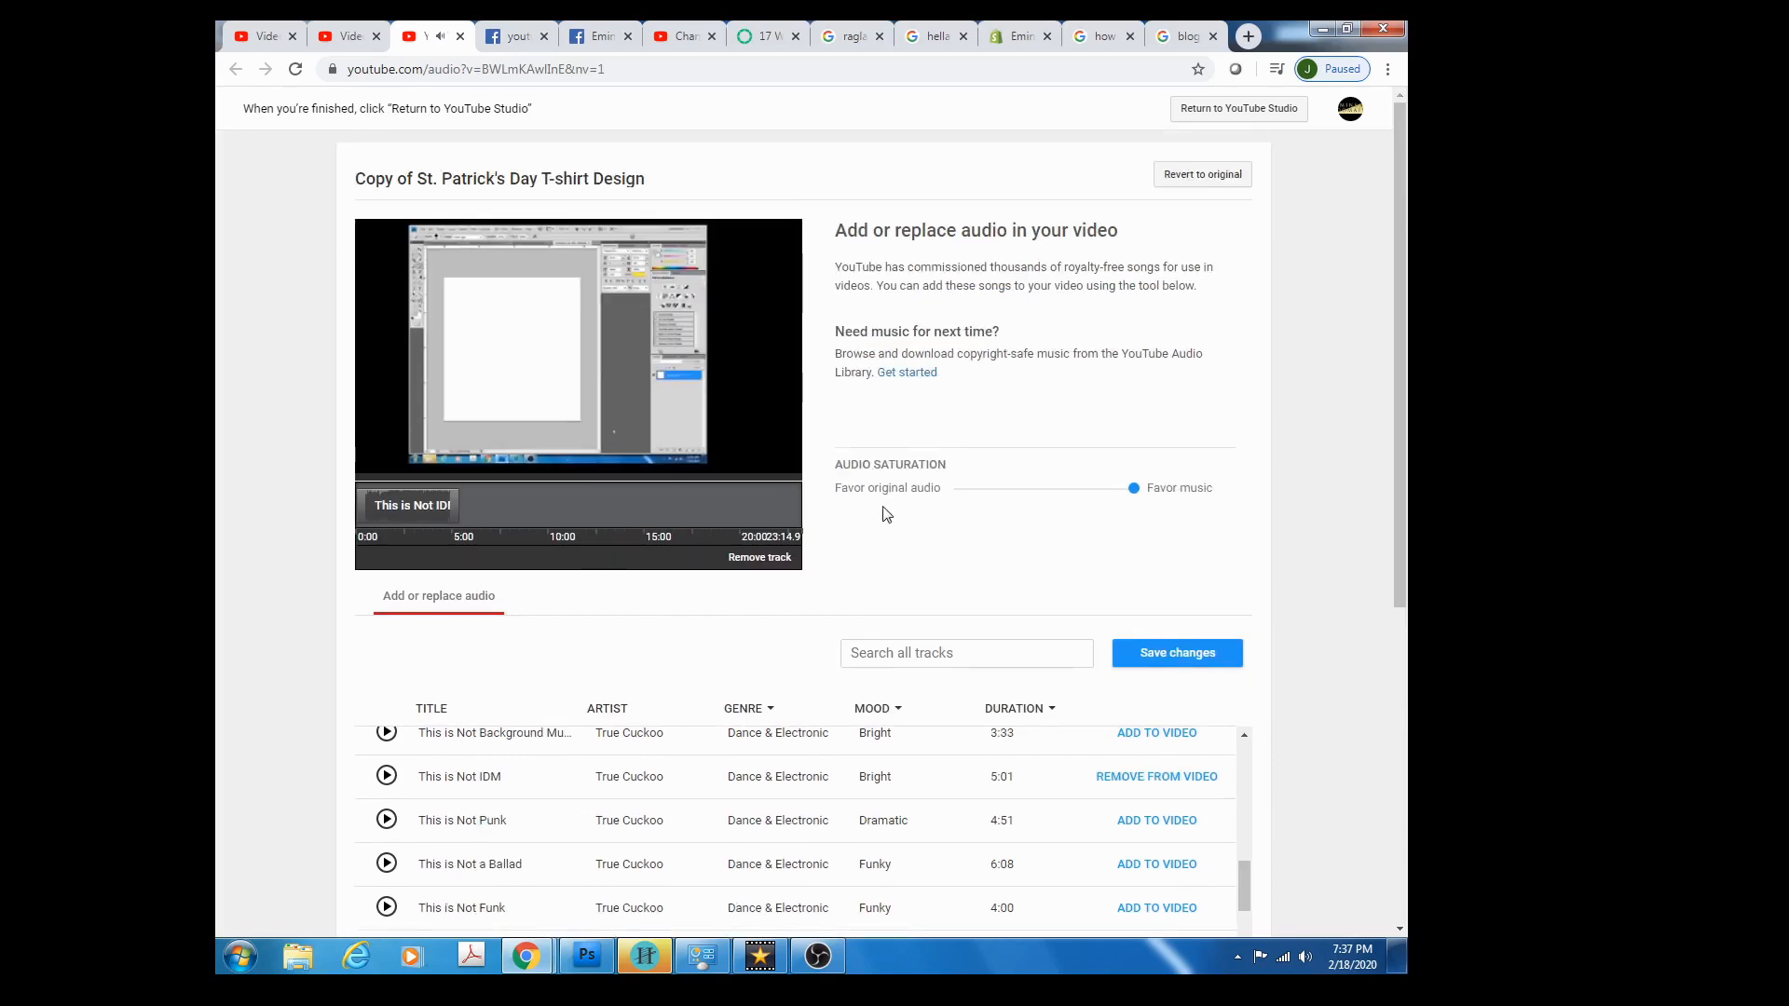
{"action": "mouse_move", "coordinate": [559, 380]}
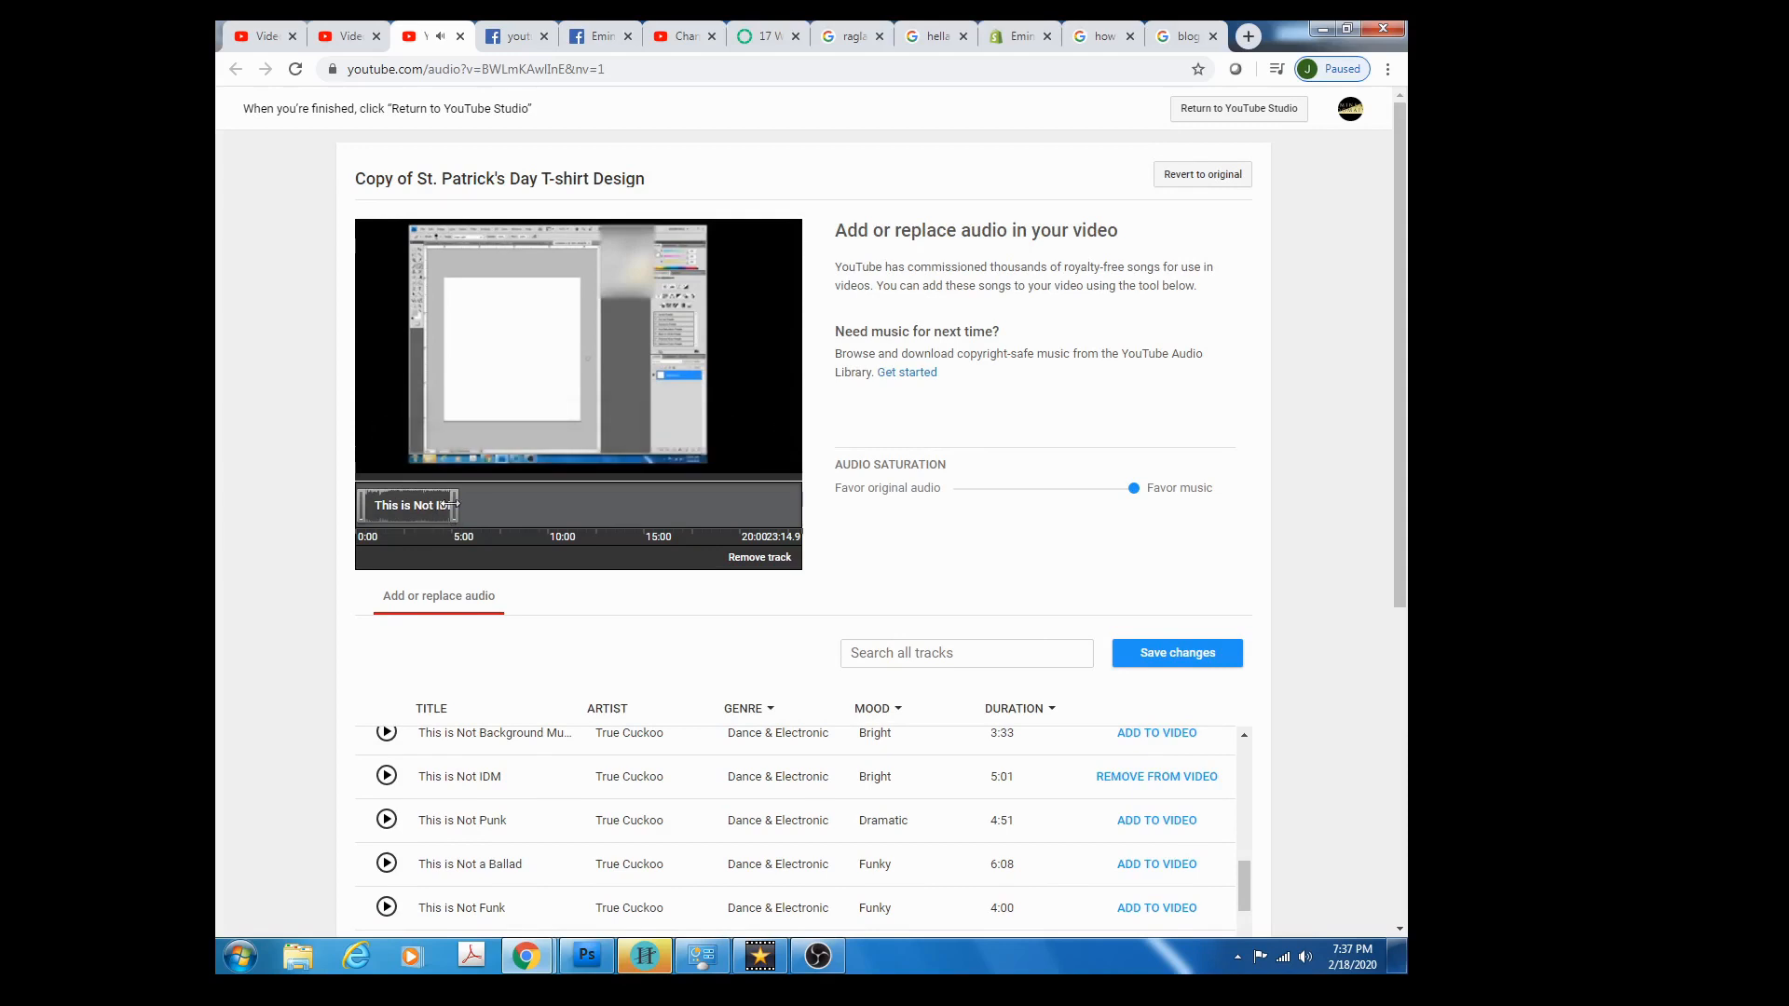
{"action": "left_click_drag", "start_coordinate": [453, 504], "coordinate": [401, 507]}
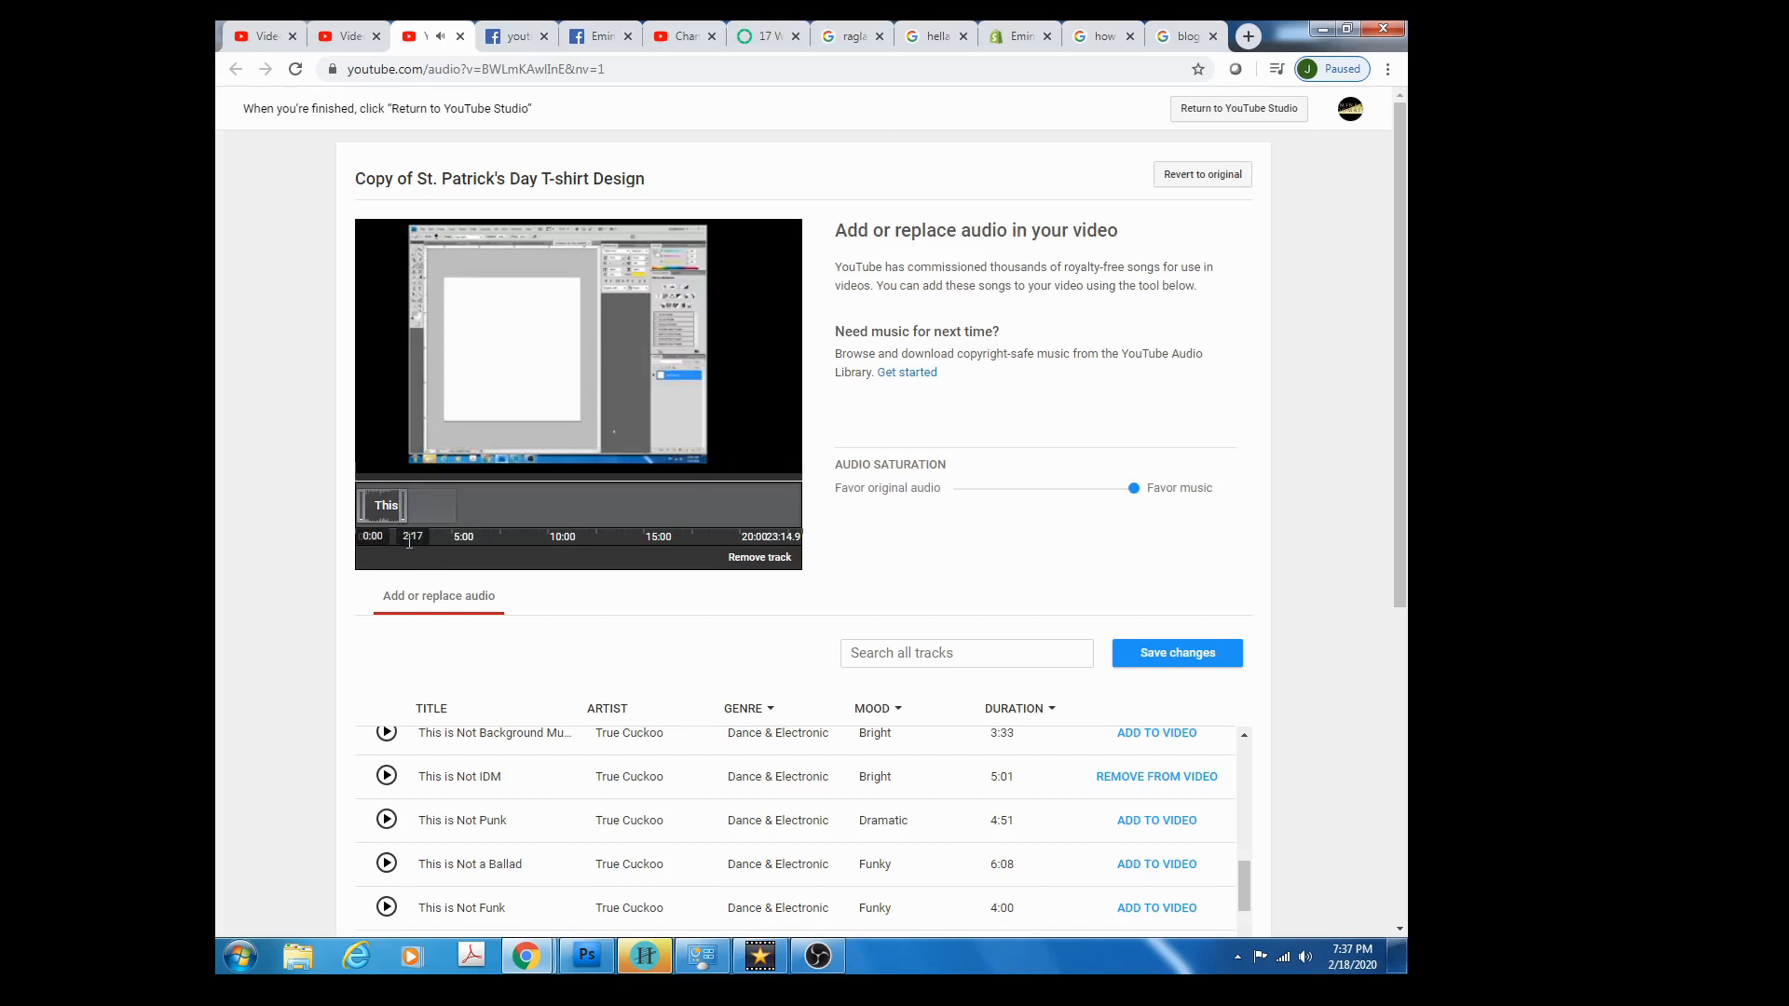
{"action": "left_click_drag", "start_coordinate": [404, 506], "coordinate": [455, 506]}
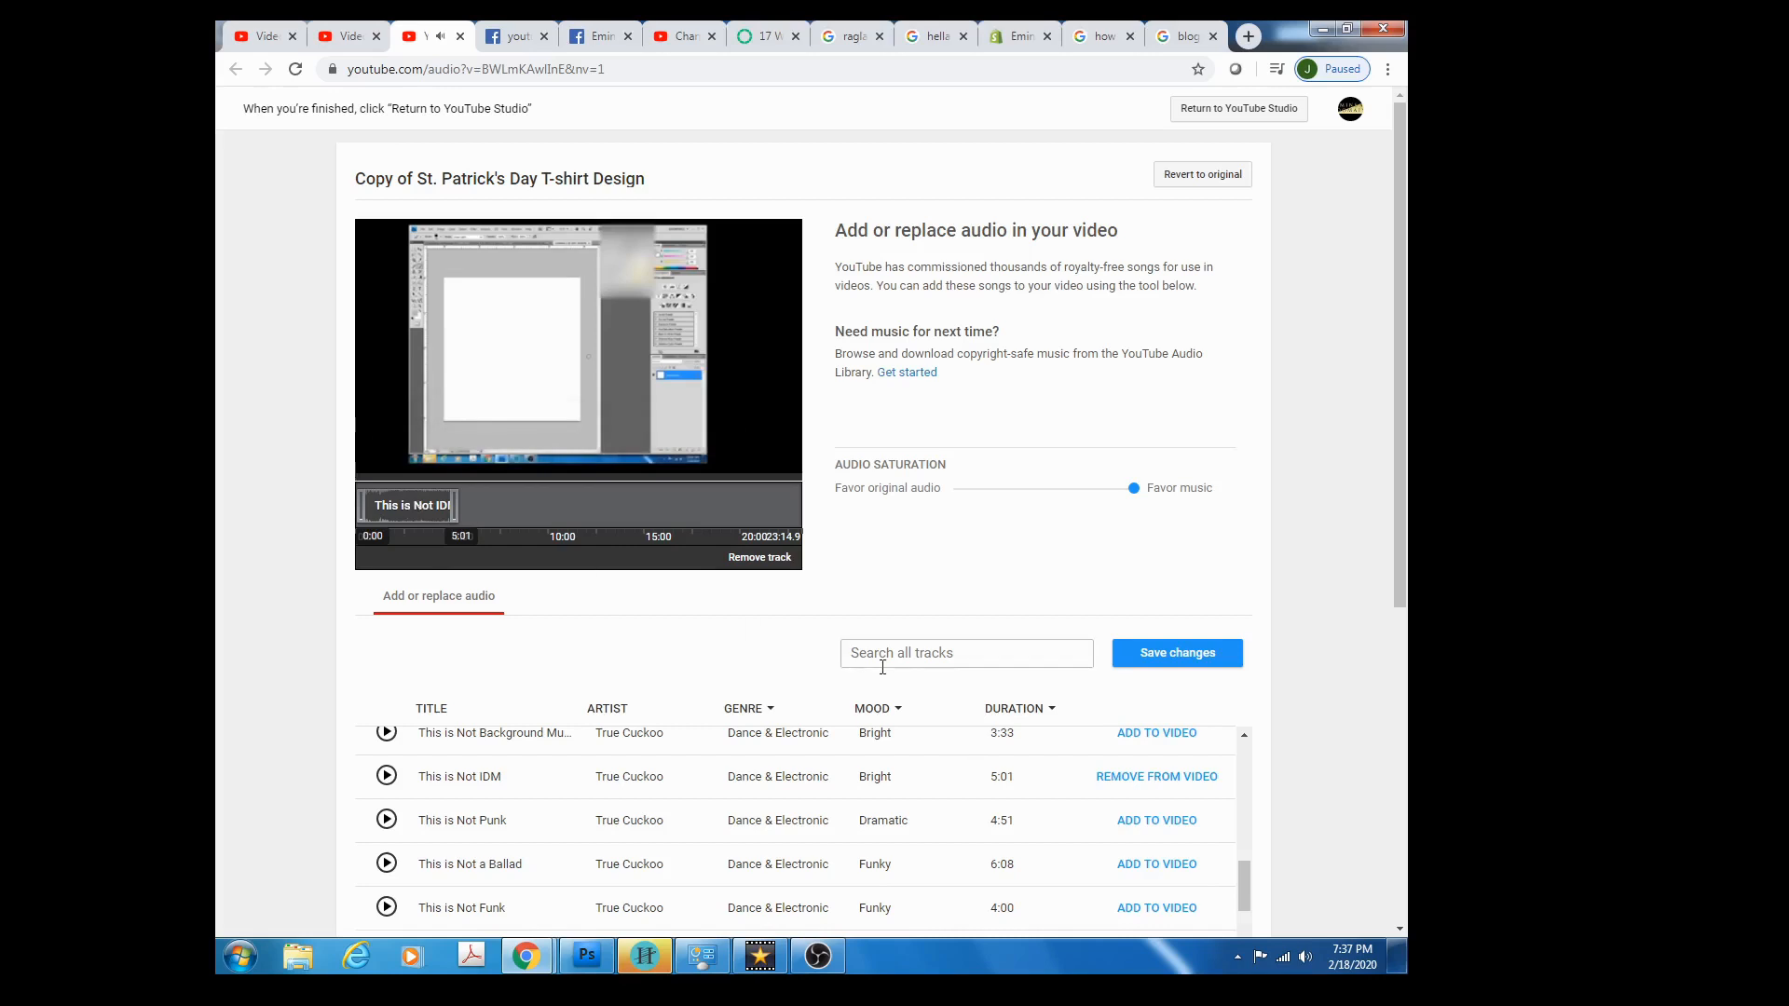
Find the 15:04 John F. Kennedy Inaugural Speech in the track list and use it as the video's added audio.
{"action": "scroll", "coordinate": [1002, 774], "scroll_direction": "down", "scroll_amount": 7}
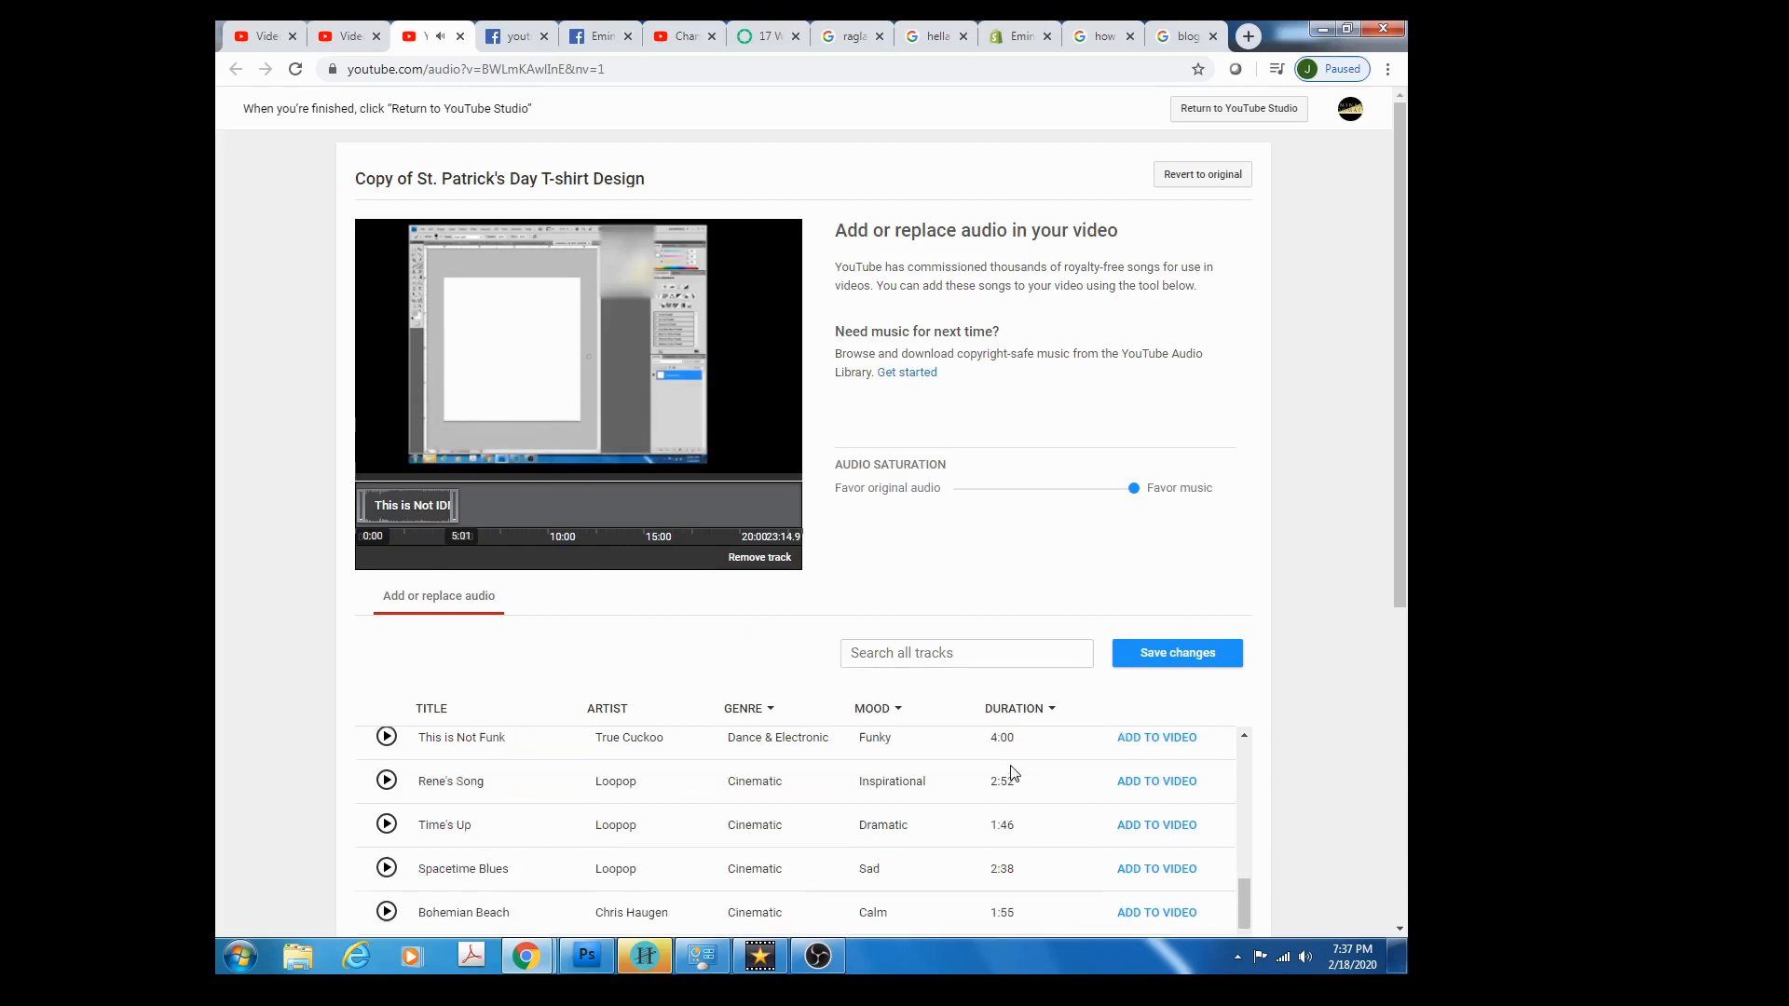
{"action": "scroll", "coordinate": [1014, 773], "scroll_direction": "down", "scroll_amount": 4}
{"action": "scroll", "coordinate": [1013, 779], "scroll_direction": "down", "scroll_amount": 8}
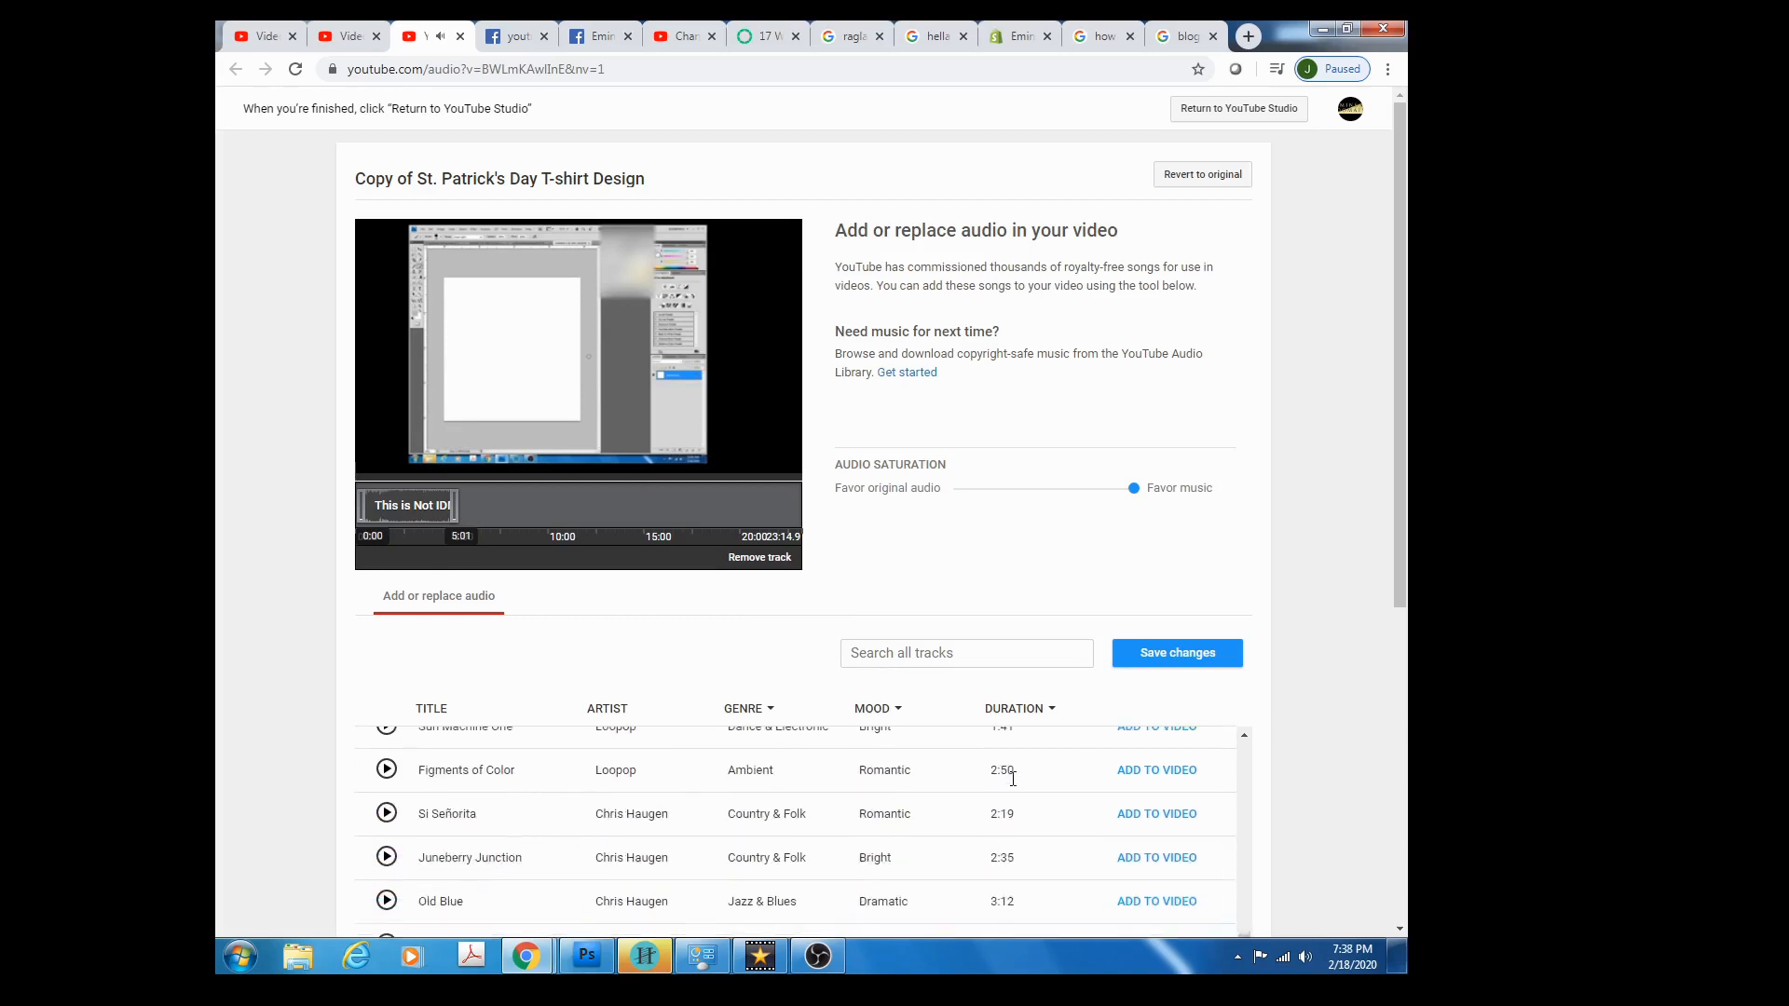
{"action": "scroll", "coordinate": [1014, 785], "scroll_direction": "down", "scroll_amount": 8}
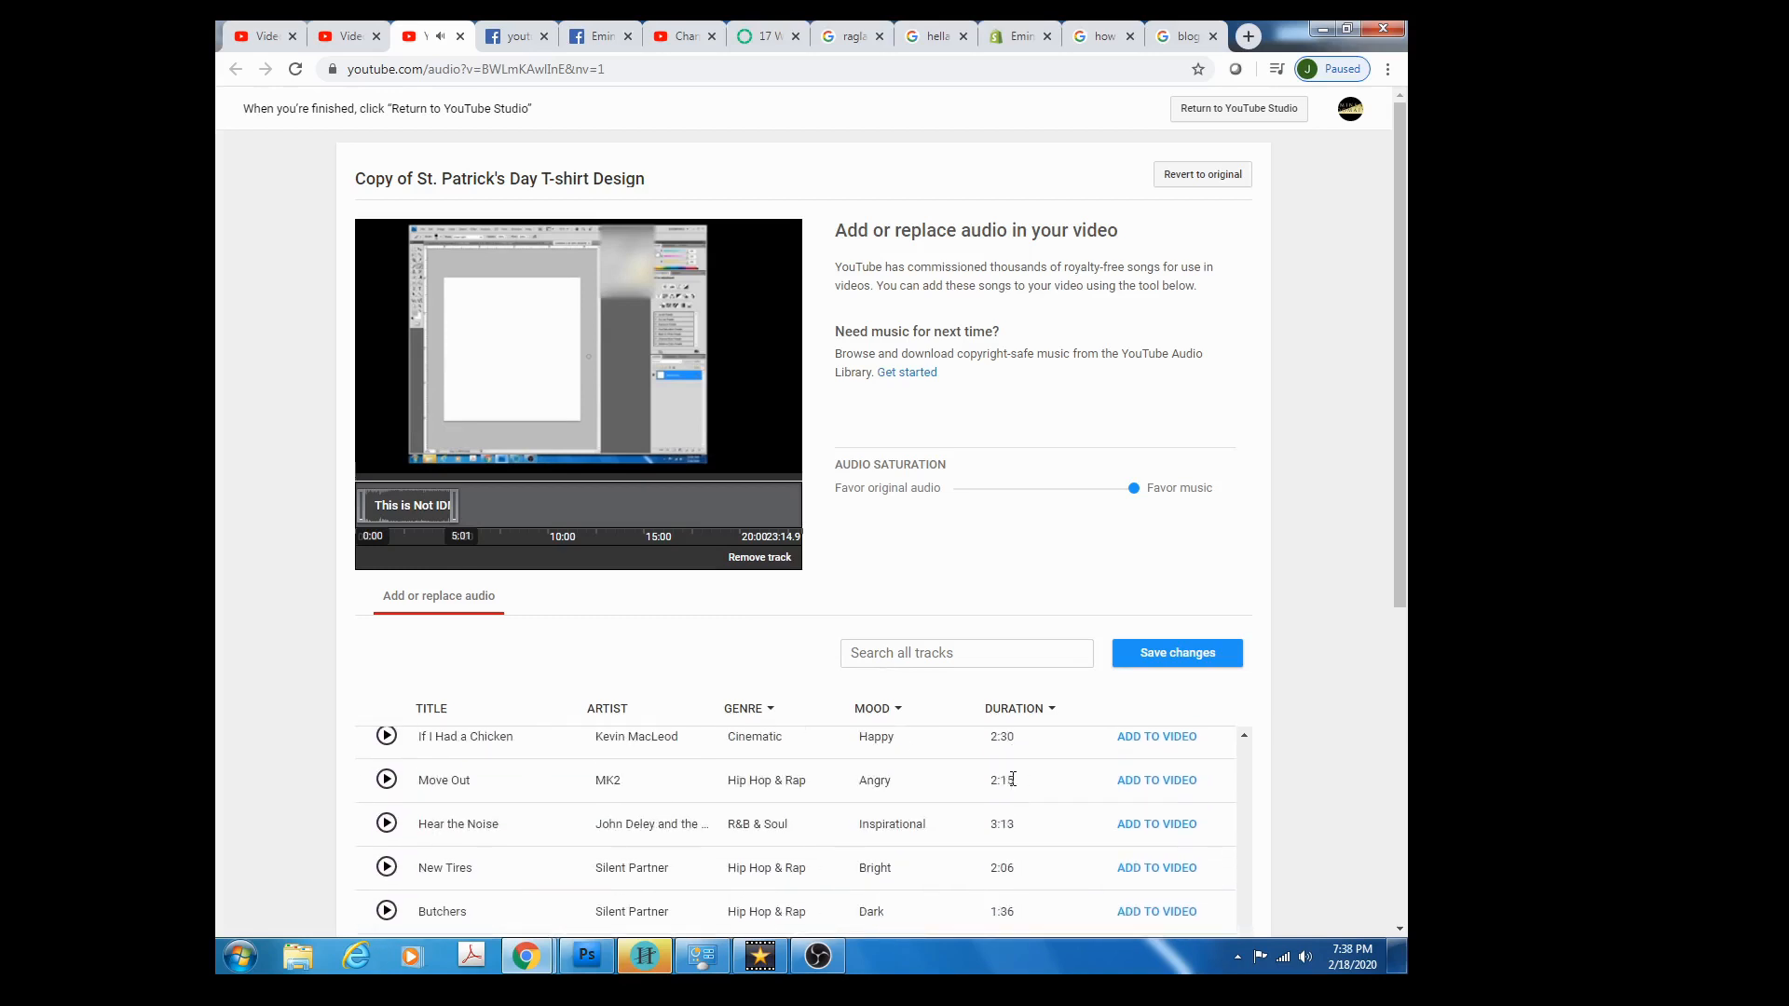
{"action": "scroll", "coordinate": [1014, 786], "scroll_direction": "down", "scroll_amount": 4}
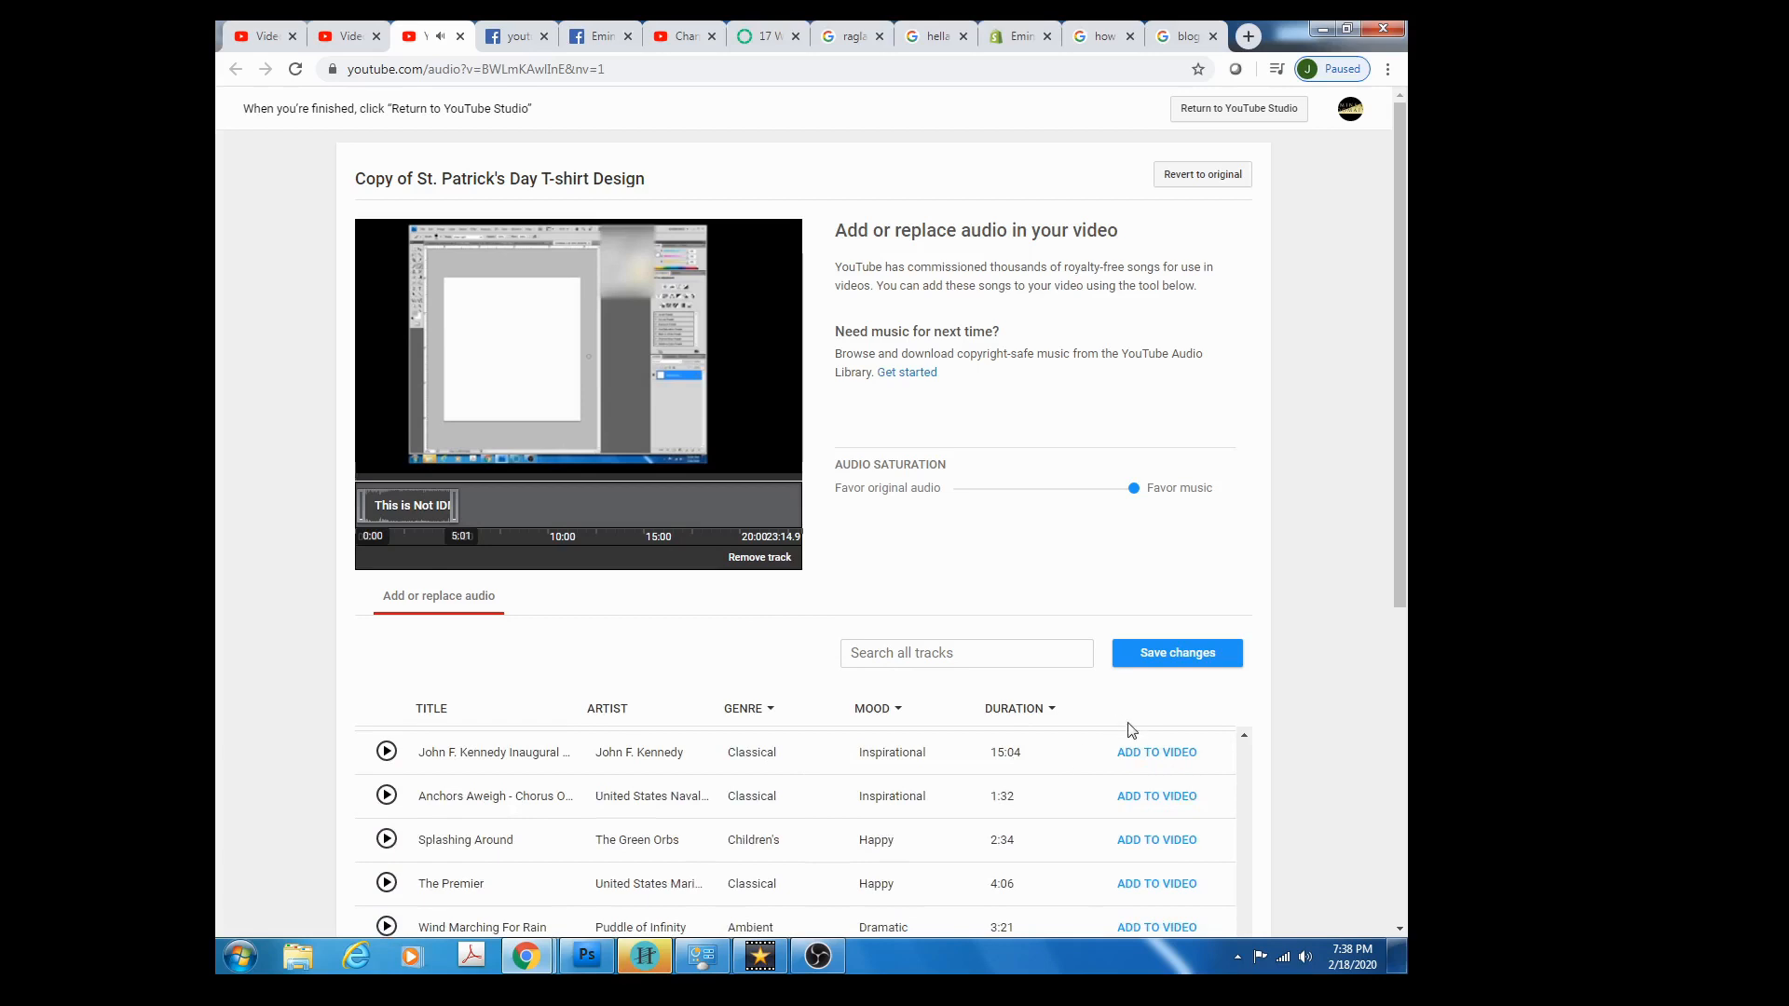
{"action": "left_click", "coordinate": [1155, 751]}
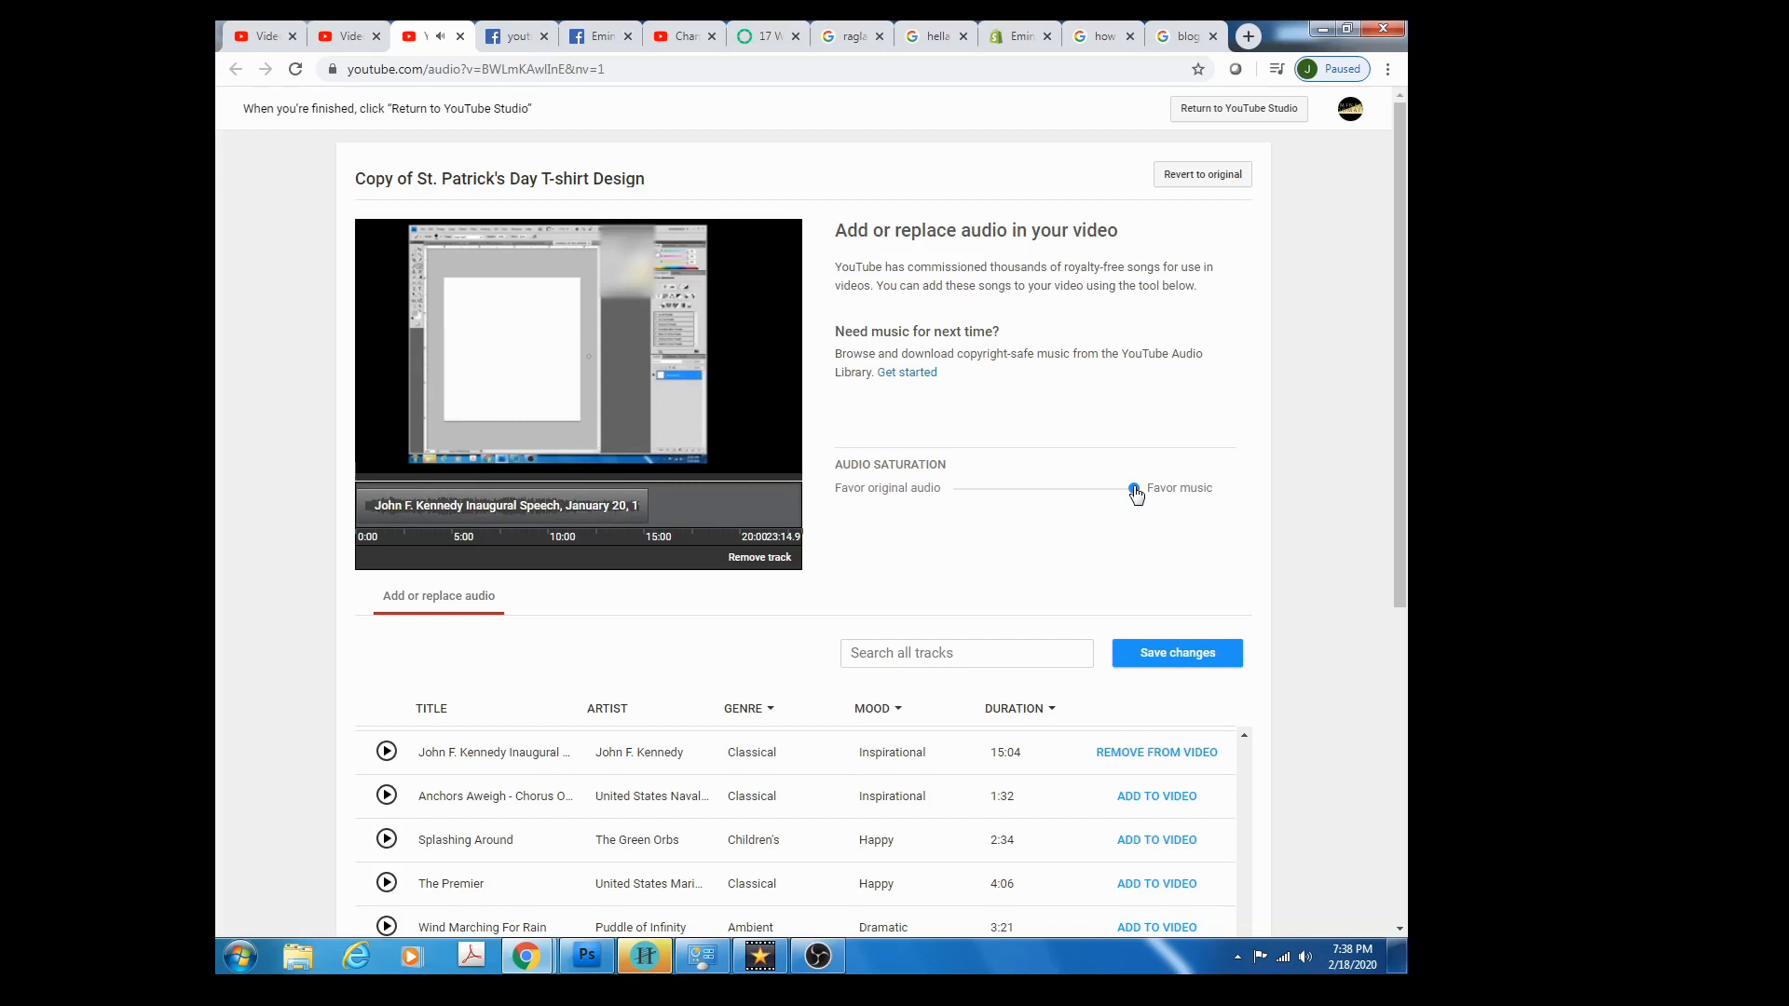
Try different audio saturation levels, set the balance slightly toward the music, and save the audio changes.
{"action": "left_click_drag", "start_coordinate": [1136, 494], "coordinate": [1041, 496]}
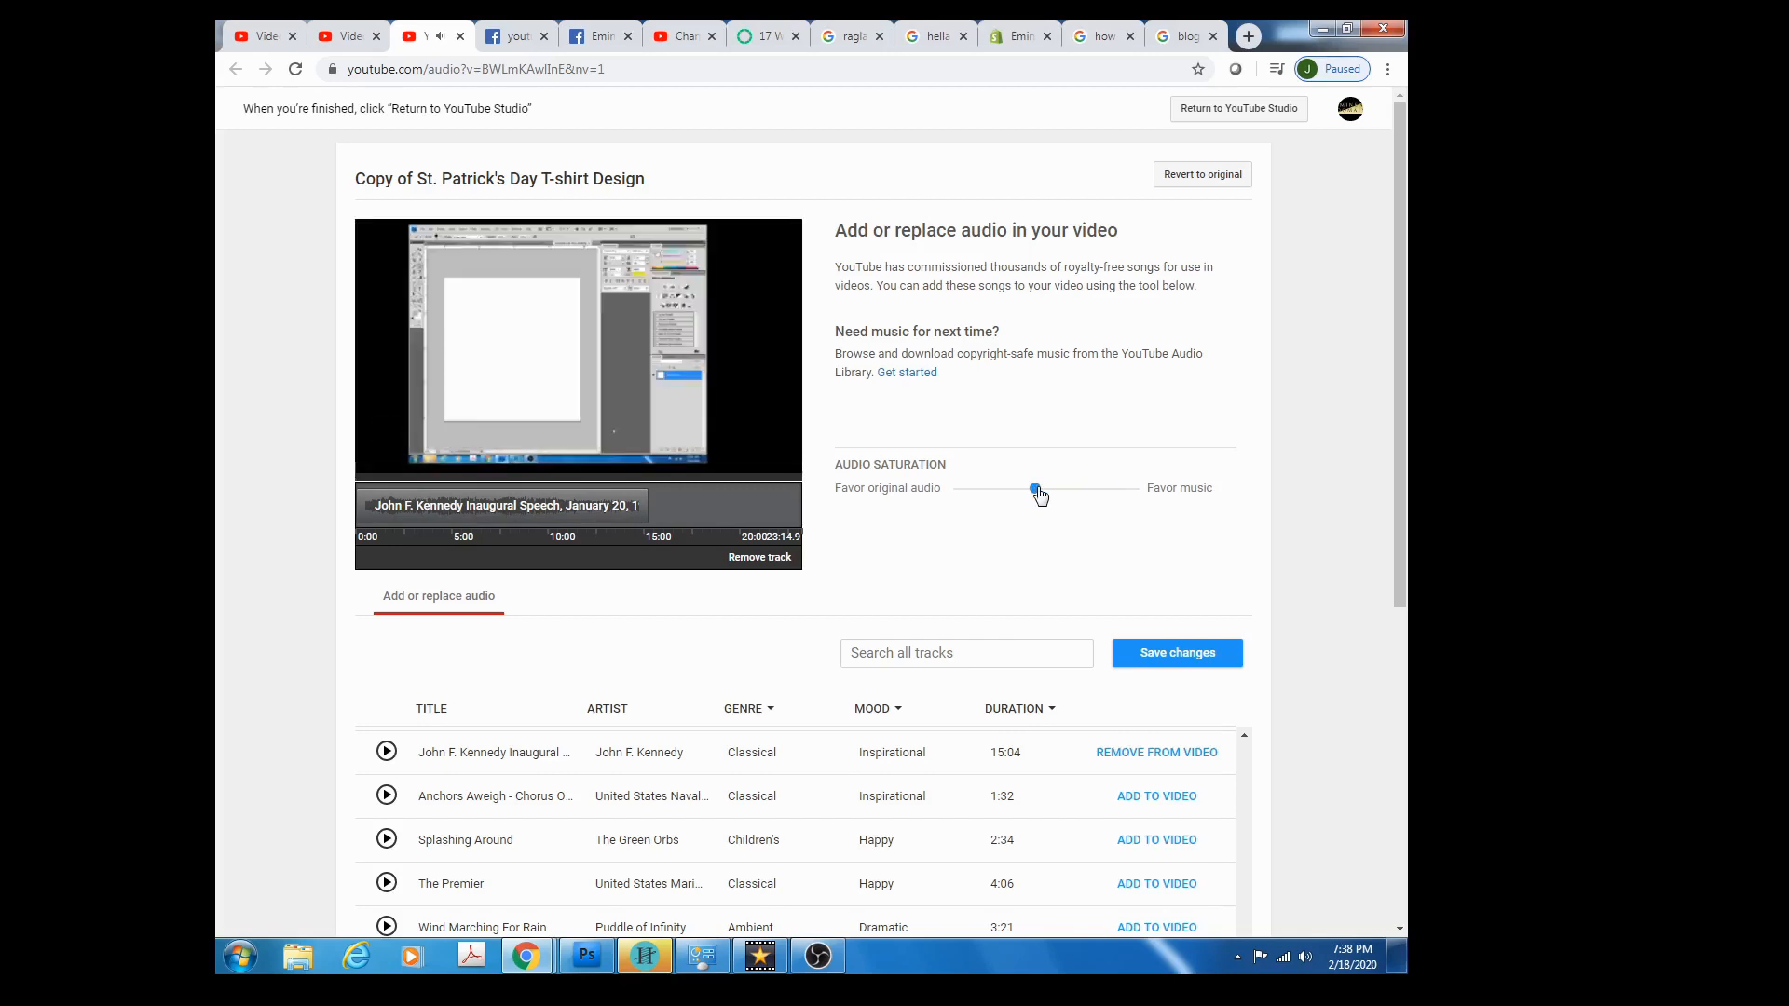
{"action": "left_click_drag", "start_coordinate": [1040, 496], "coordinate": [958, 497]}
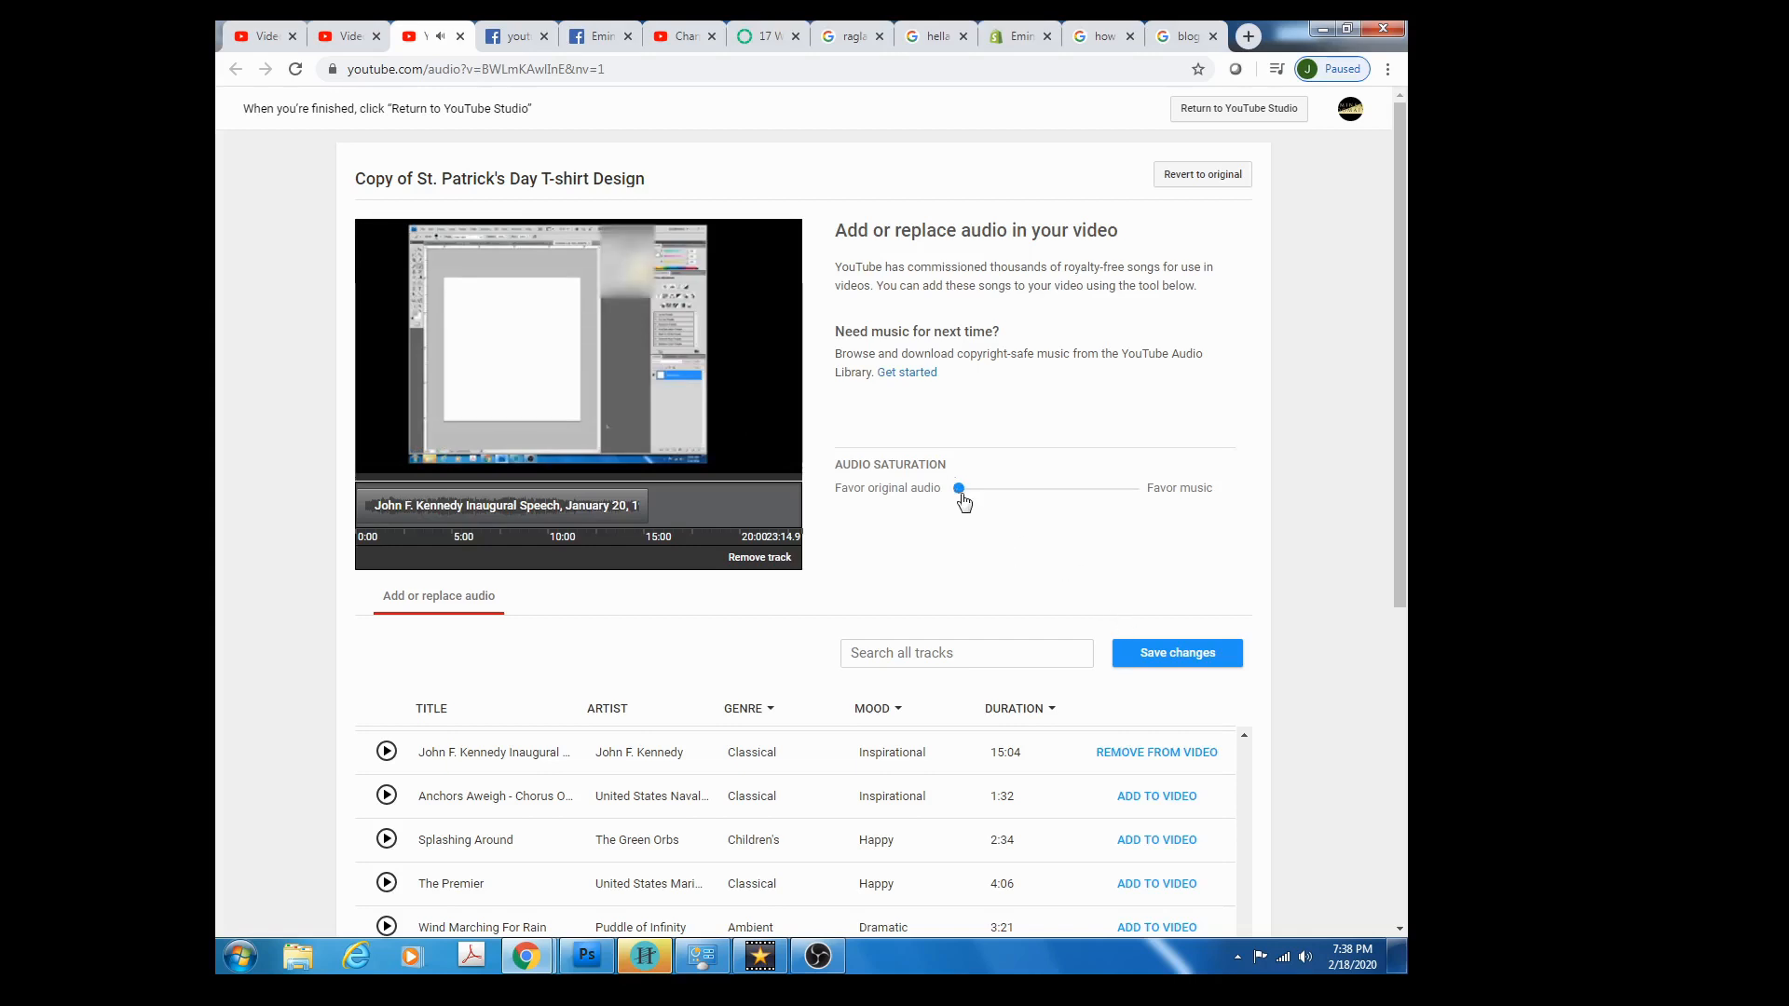
{"action": "left_click_drag", "start_coordinate": [959, 490], "coordinate": [1062, 475]}
{"action": "left_click", "coordinate": [1181, 652]}
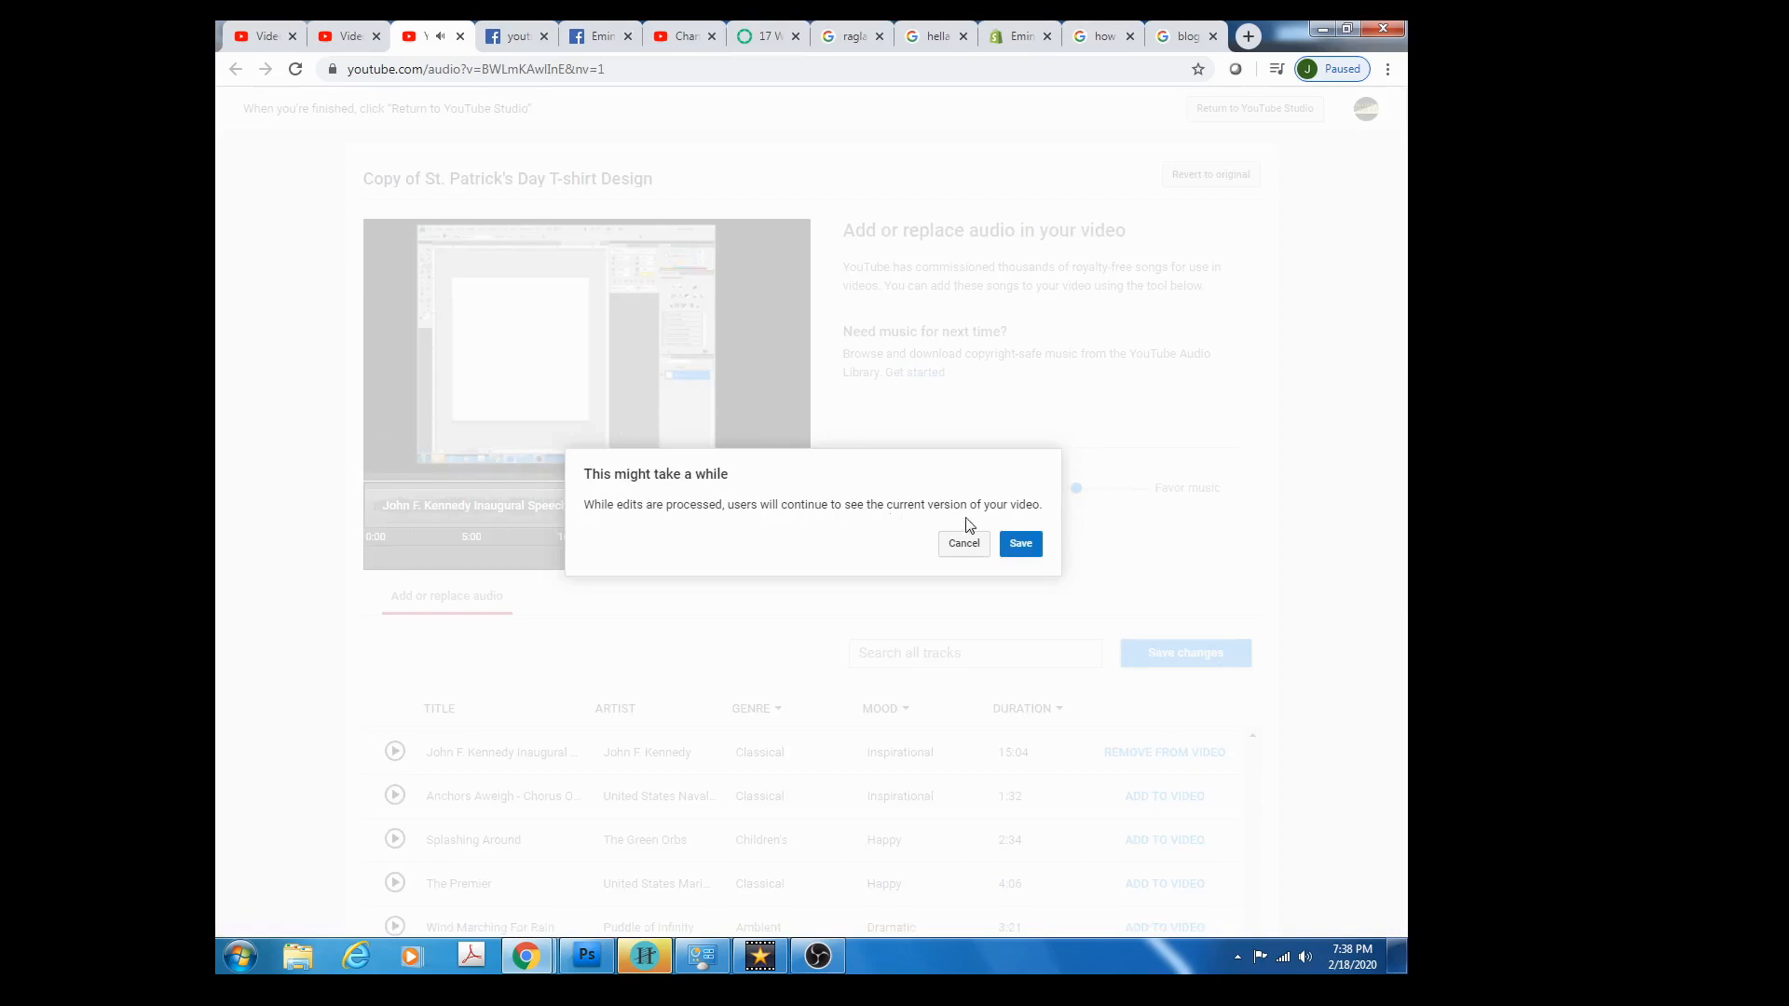
{"action": "left_click", "coordinate": [1027, 549]}
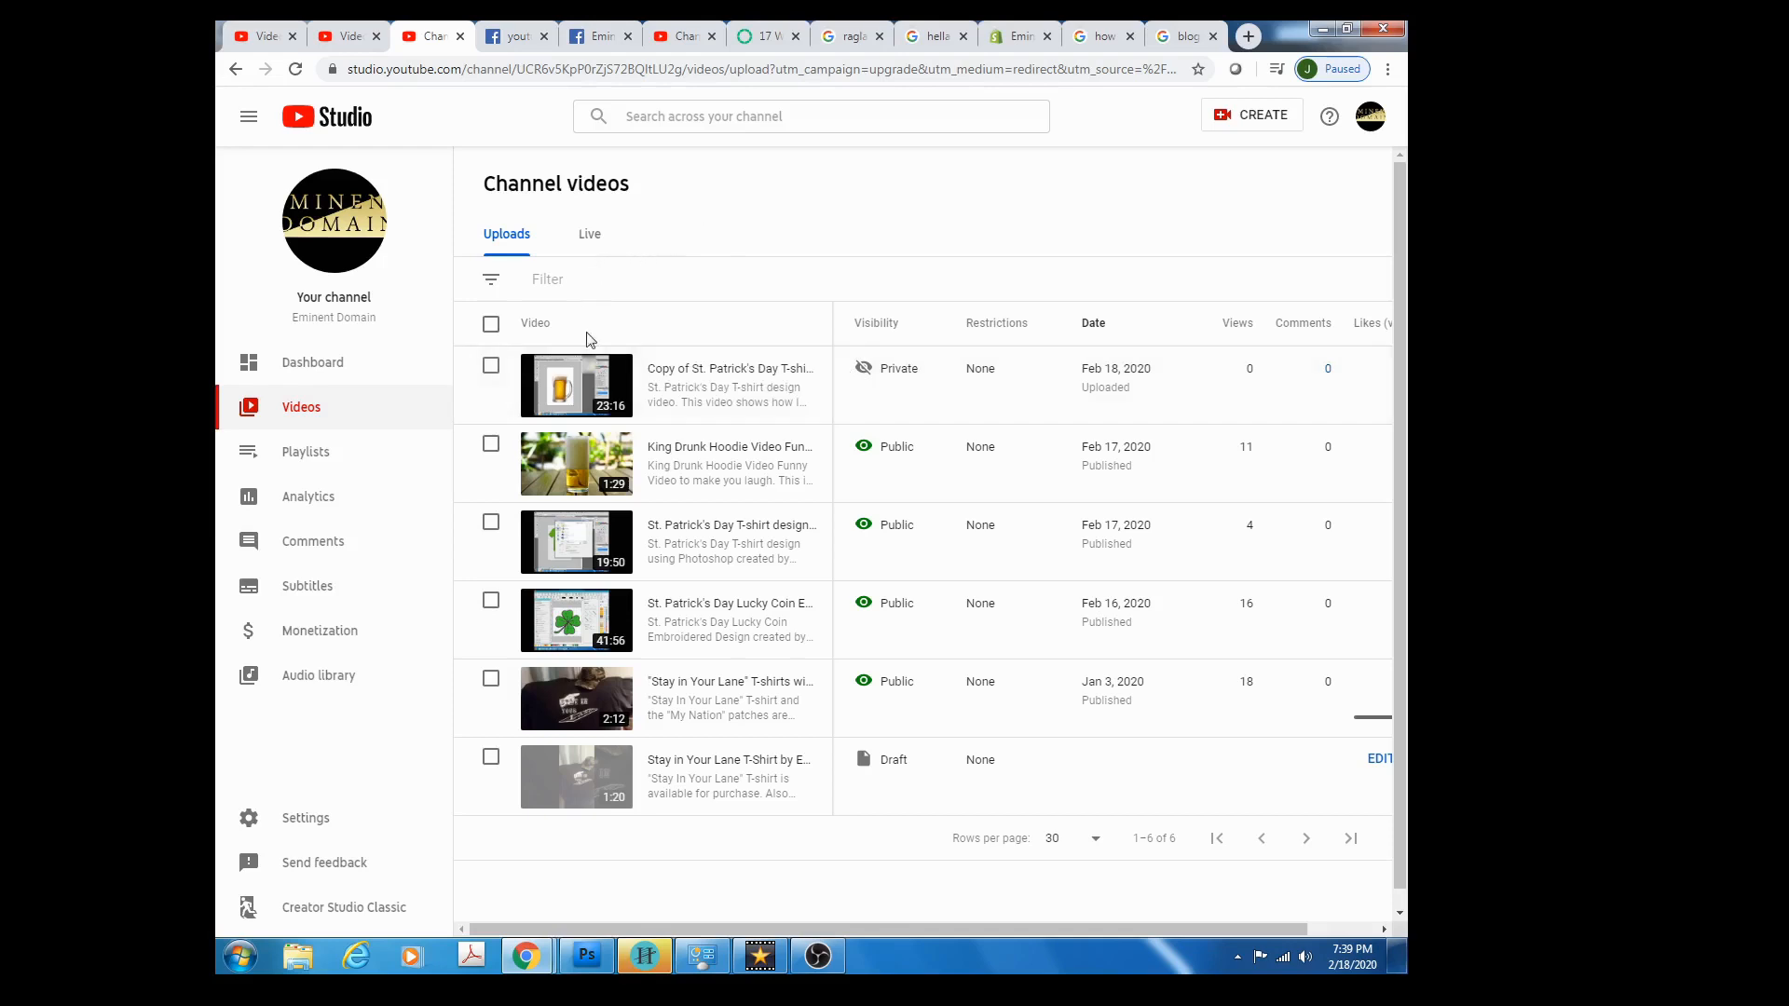
Open the private Copy of St. Patrick's Day T-shirt Design from the channel videos in the video editor.
{"action": "mouse_move", "coordinate": [748, 392]}
{"action": "left_click", "coordinate": [668, 388]}
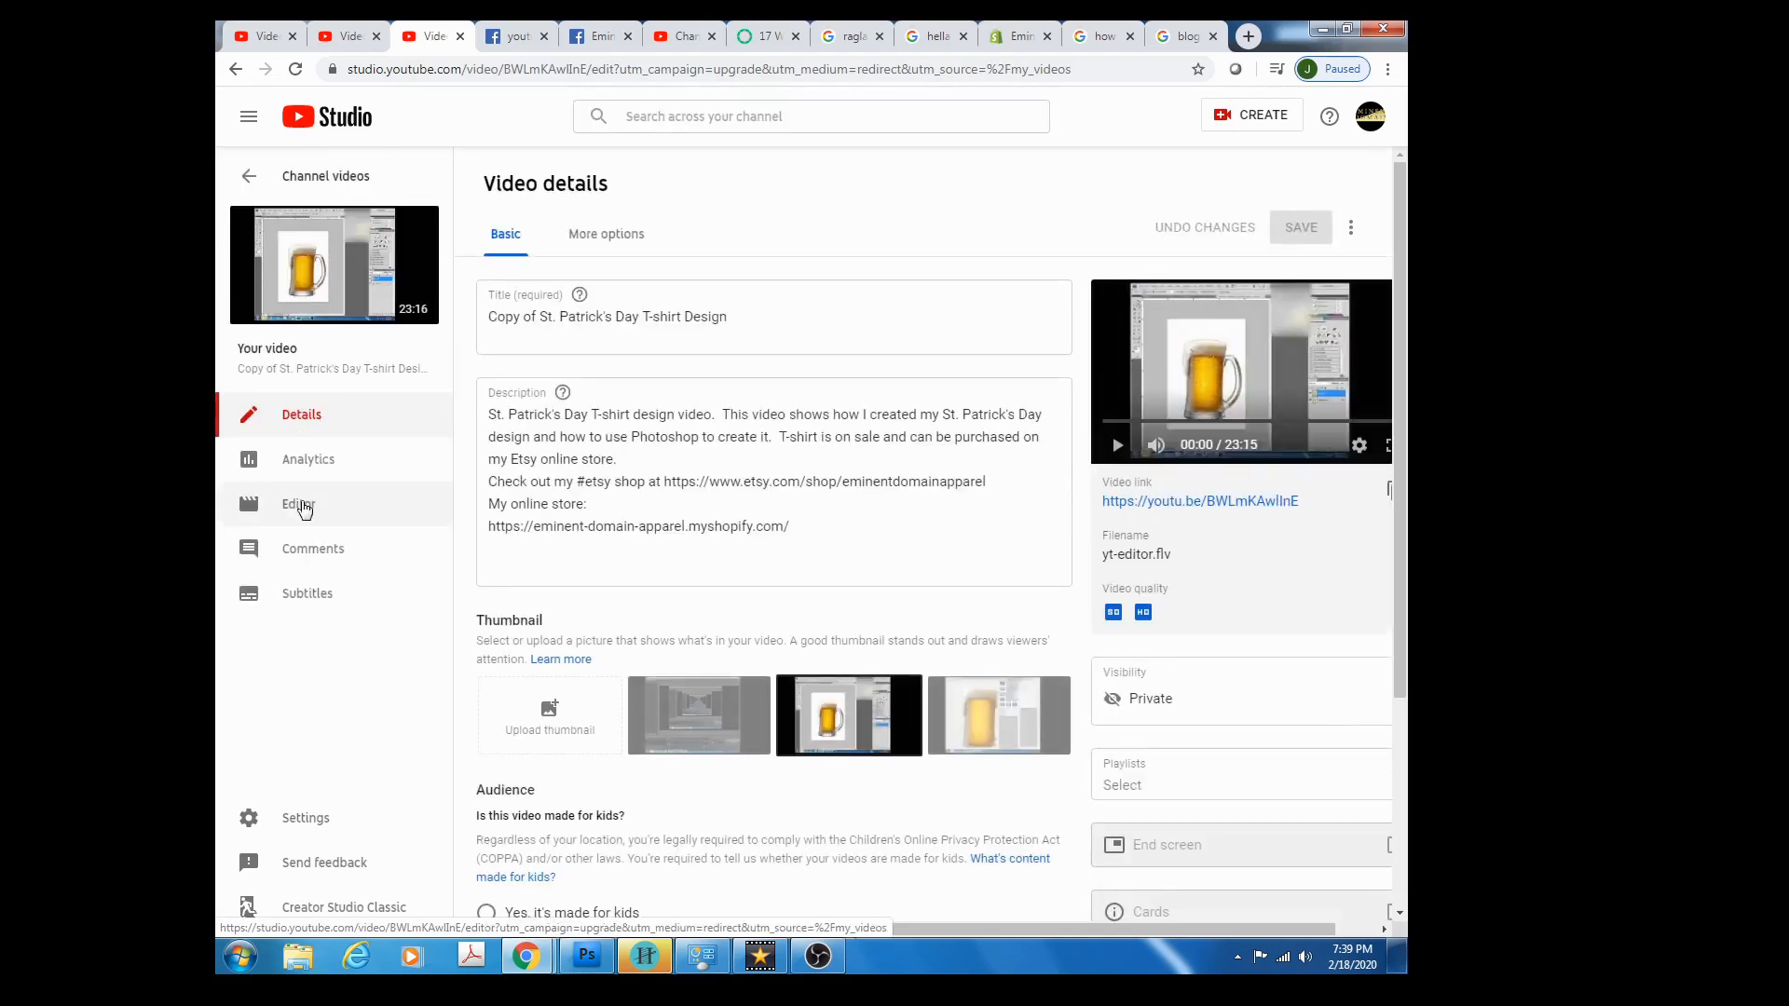
{"action": "left_click", "coordinate": [300, 506]}
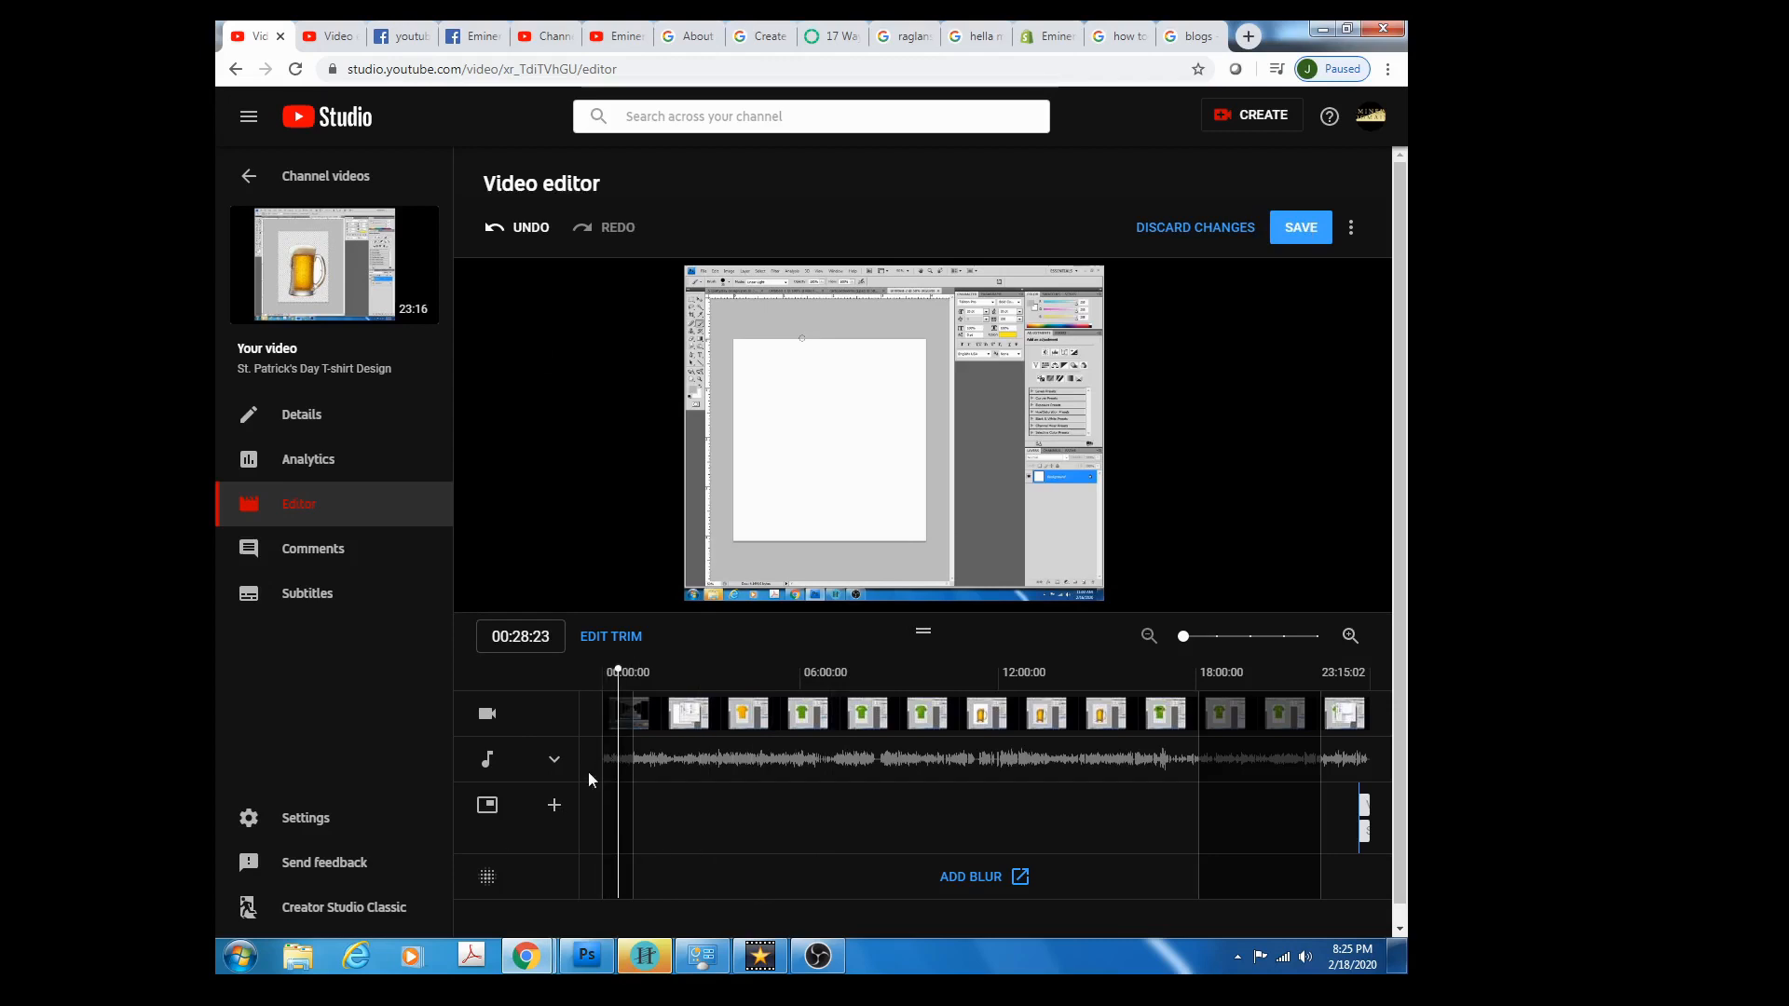
Save the editor changes made to the St. Patrick's Day T-shirt Design video and confirm the save.
{"action": "left_click", "coordinate": [1312, 226]}
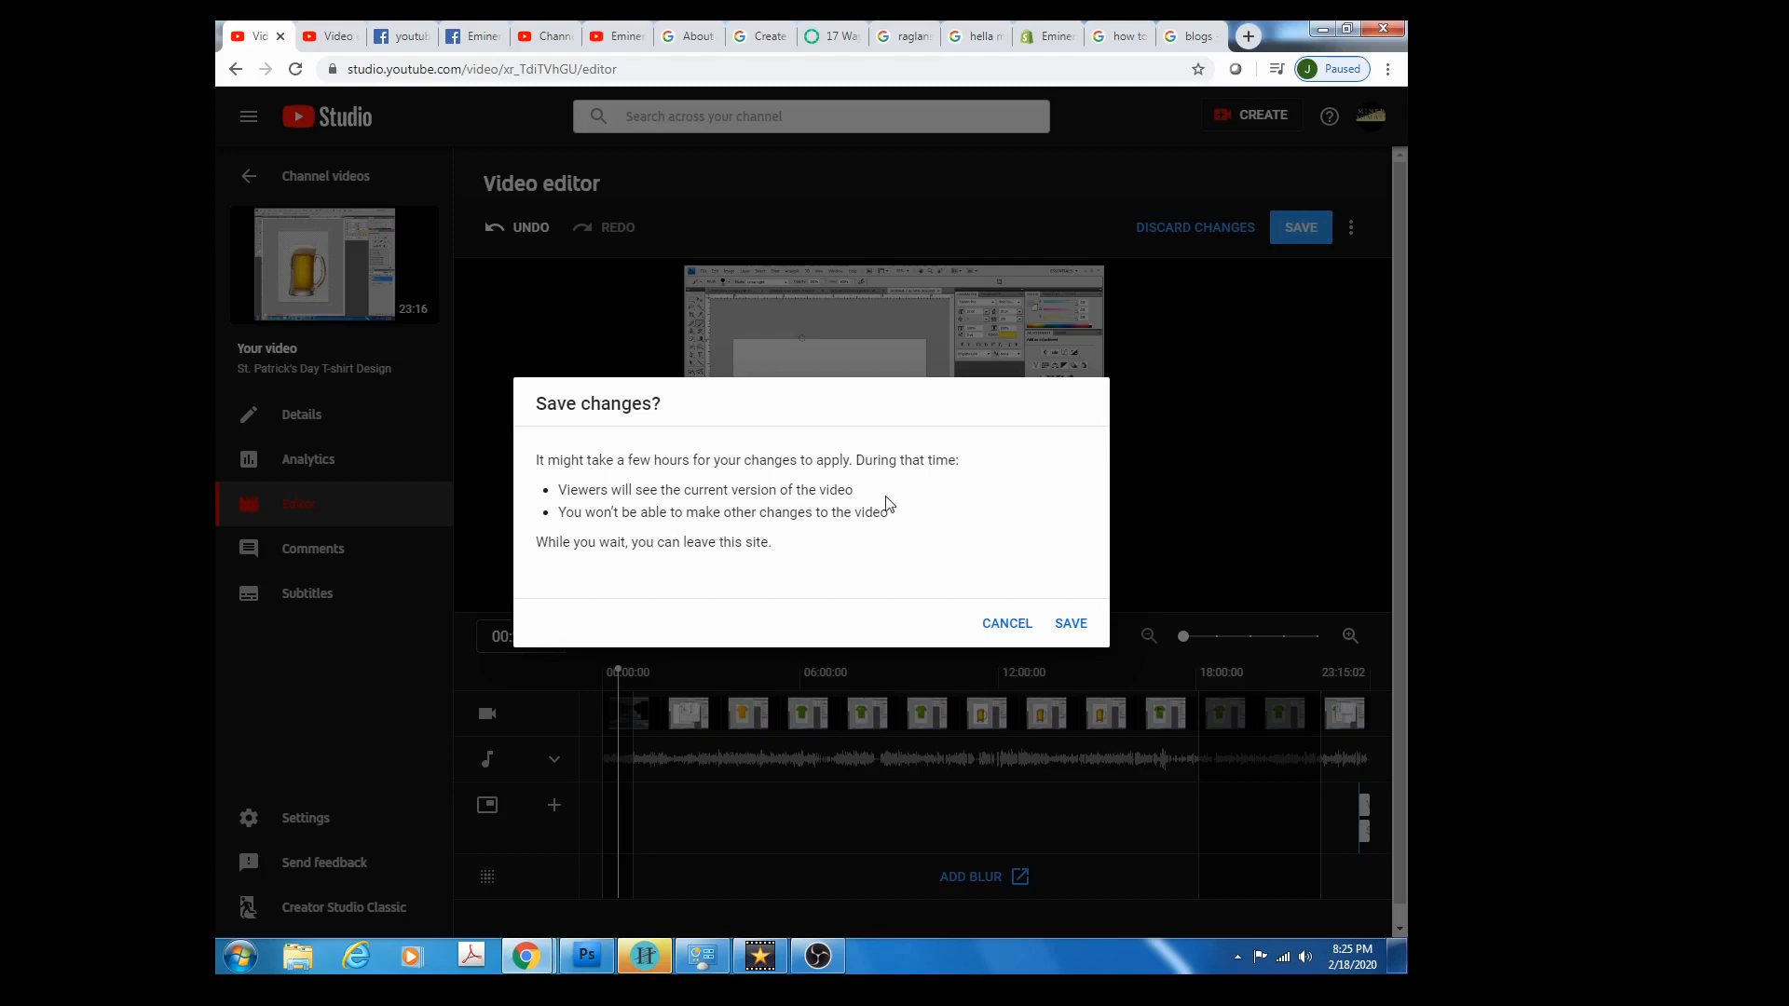
{"action": "left_click", "coordinate": [1071, 623]}
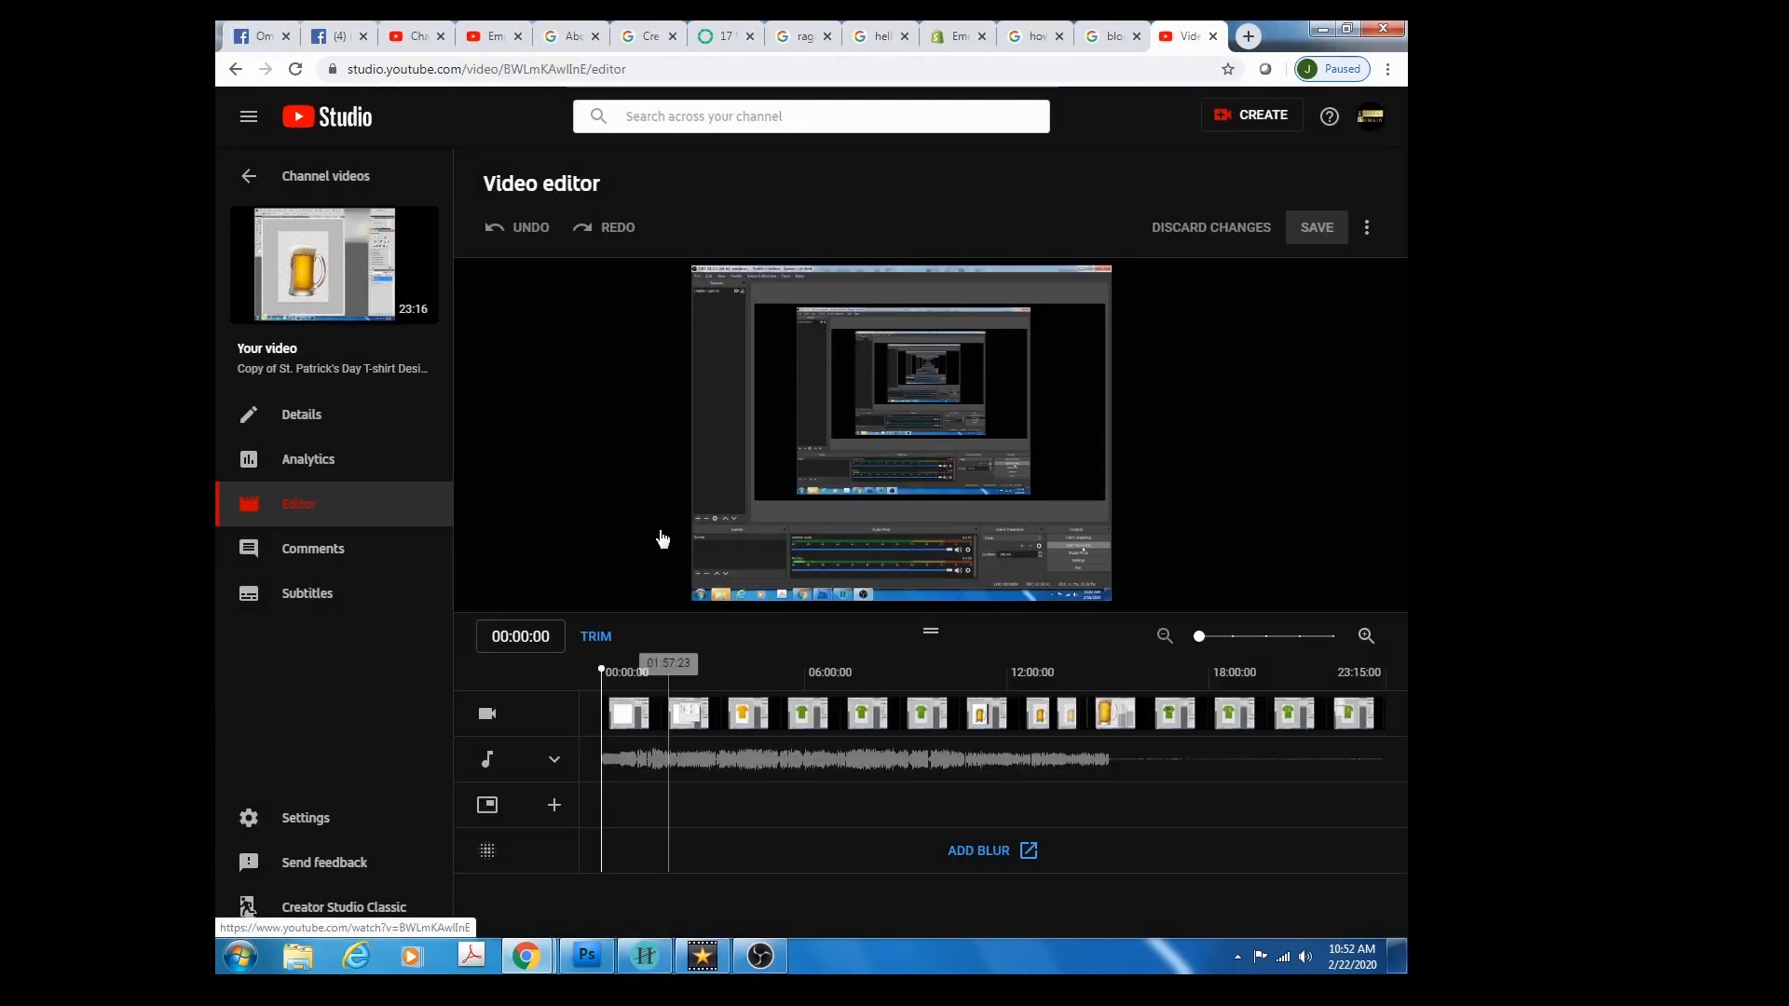
Play the Copy of St. Patrick's Day T-shirt Design from the start to check the edits, and pause at about 0:38.
{"action": "mouse_move", "coordinate": [761, 439]}
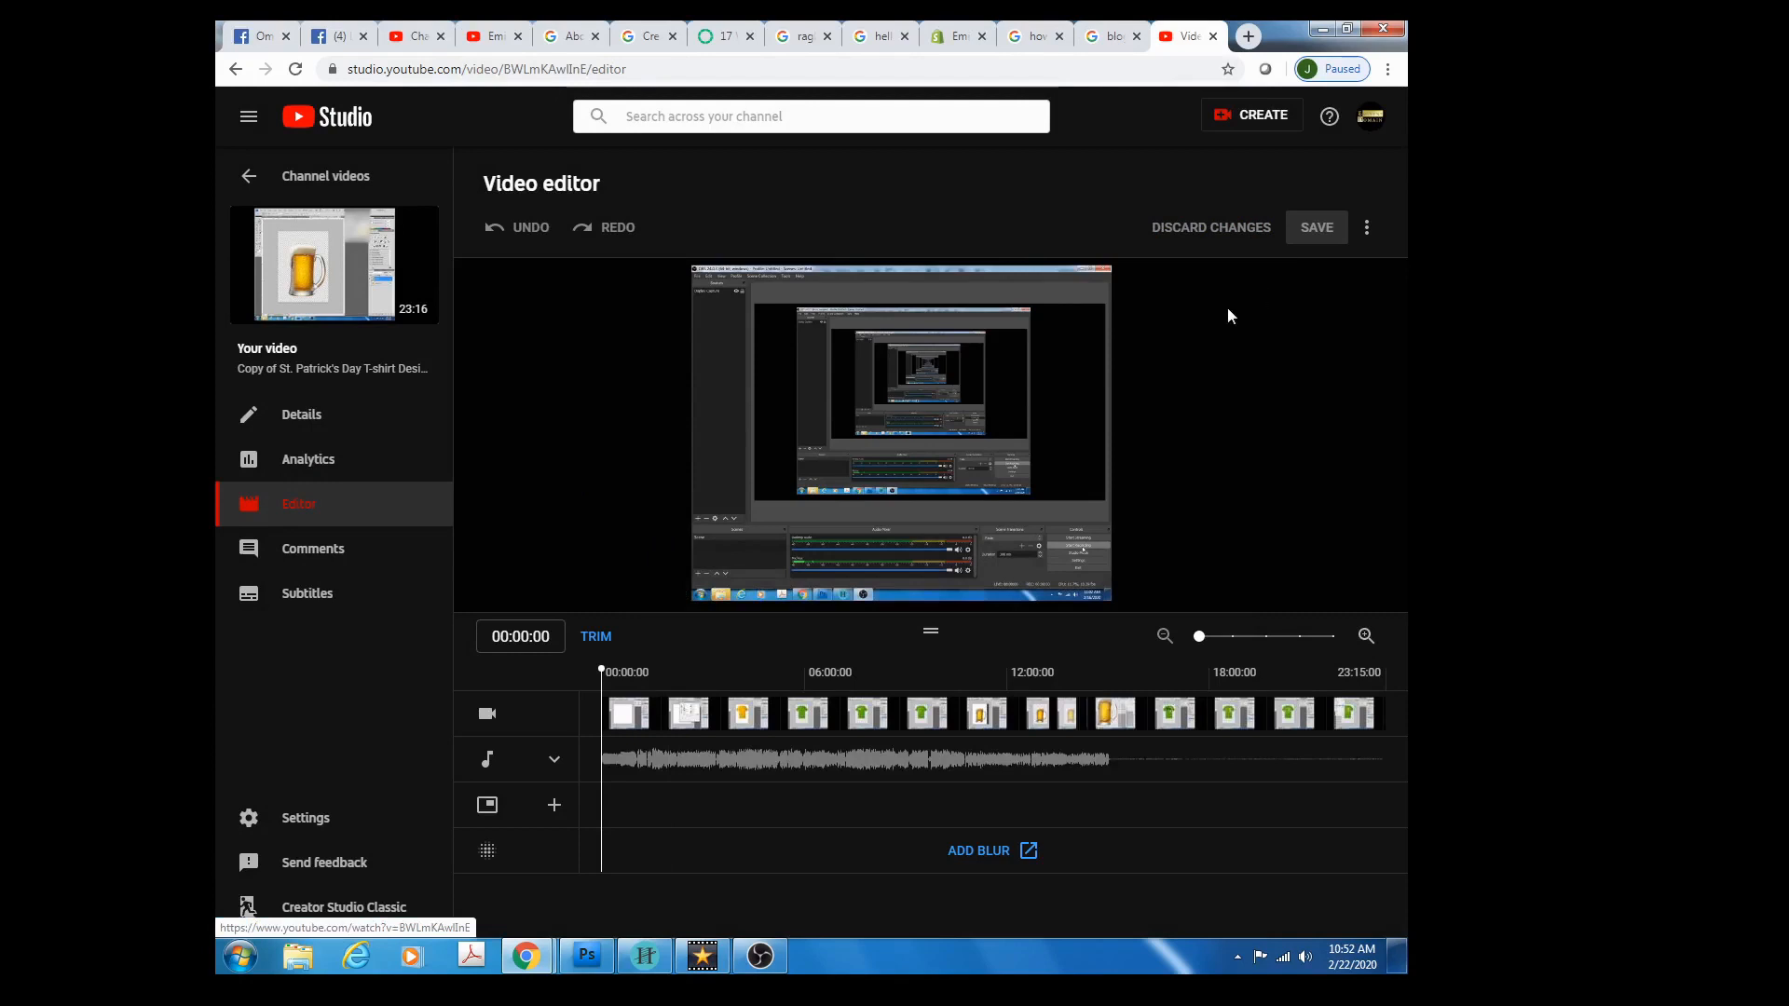
{"action": "mouse_move", "coordinate": [641, 504]}
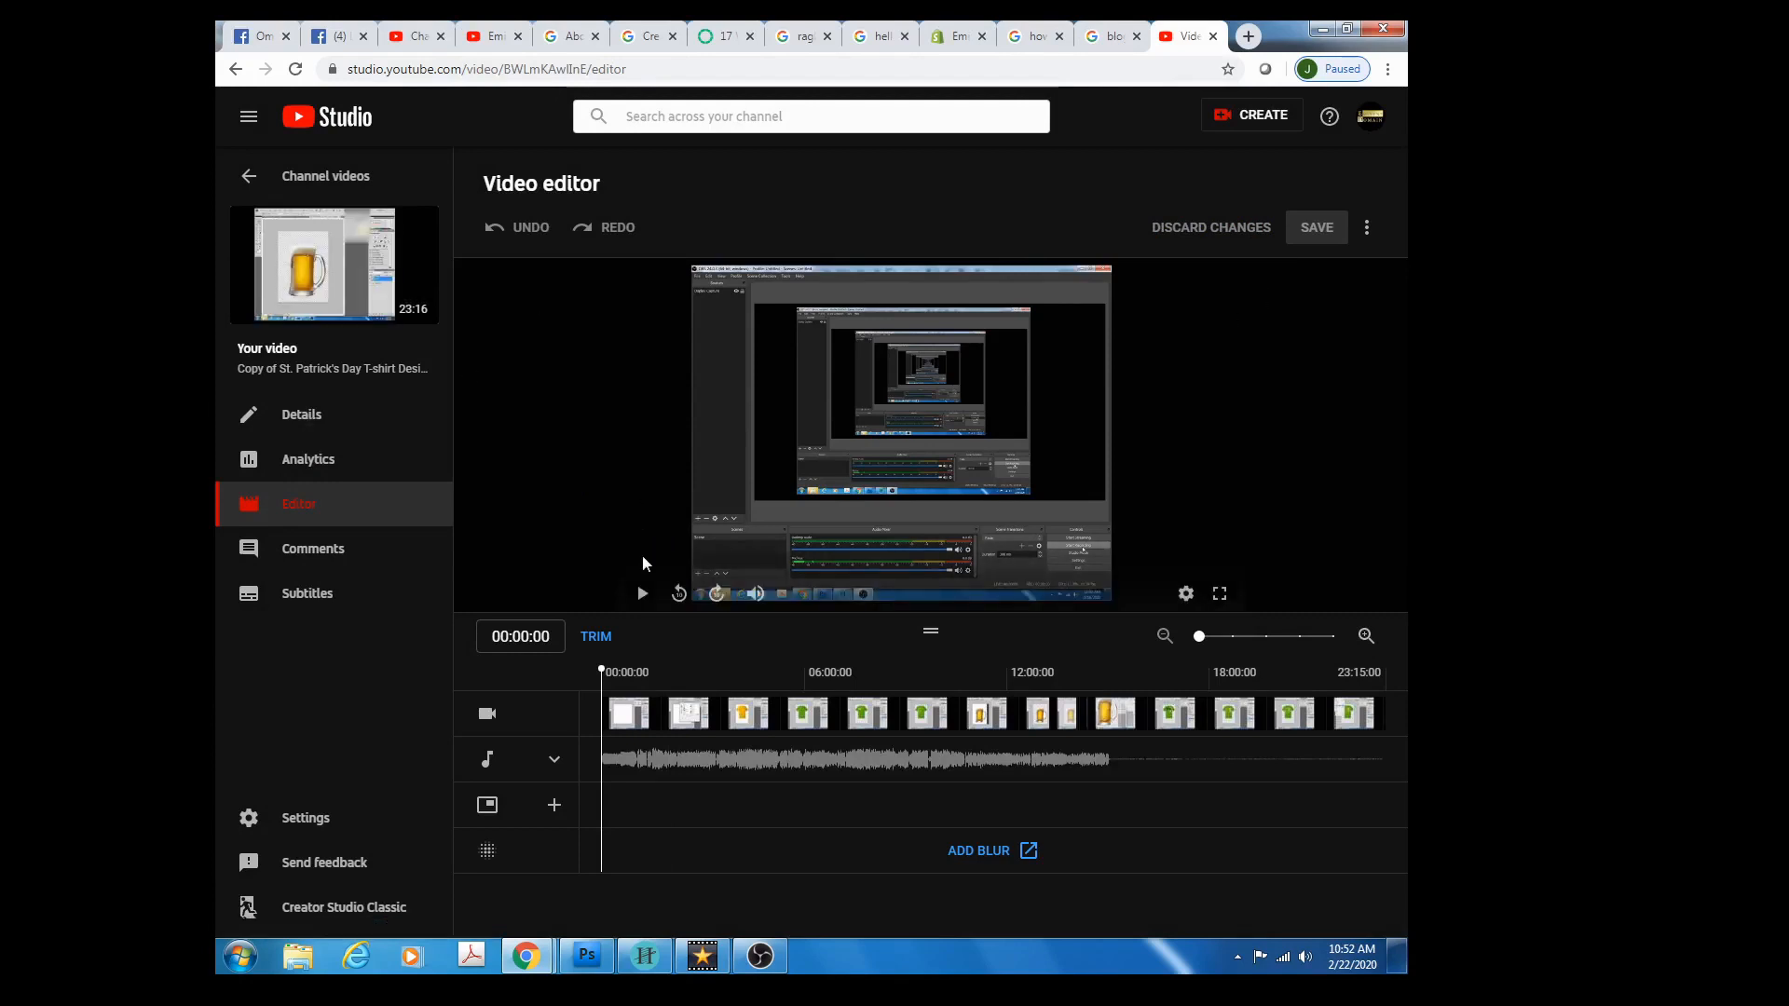
{"action": "left_click", "coordinate": [642, 594]}
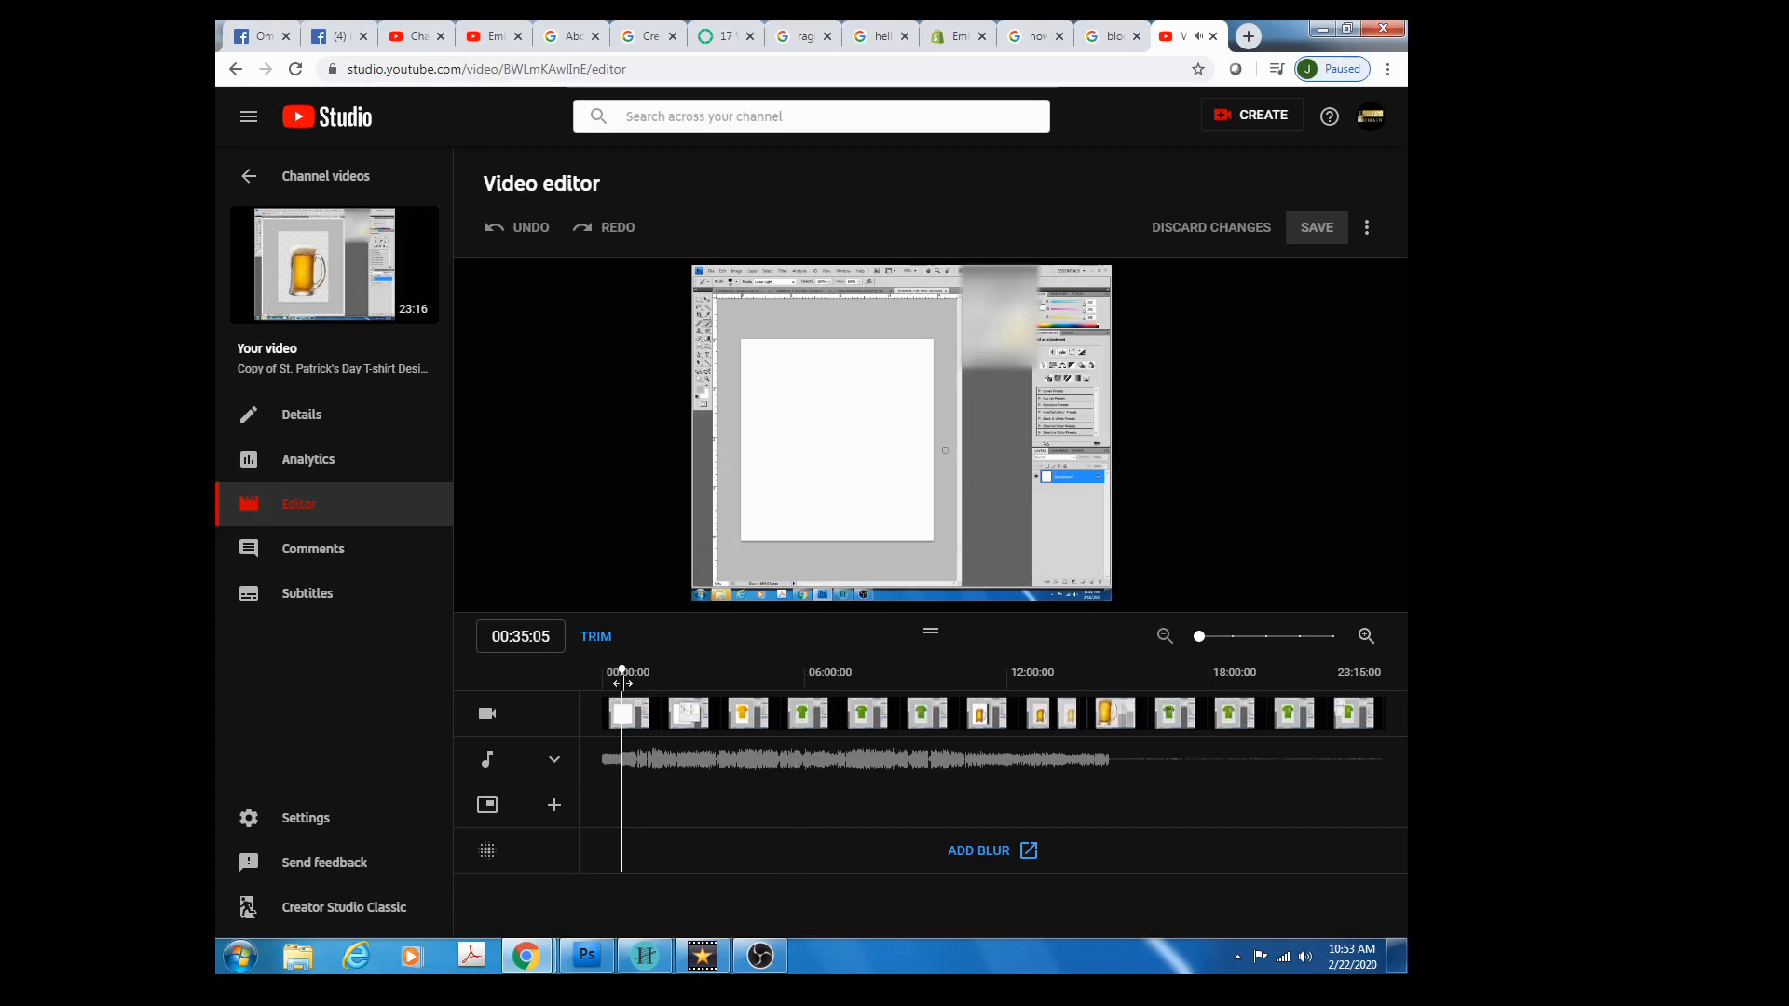
{"action": "mouse_move", "coordinate": [720, 589]}
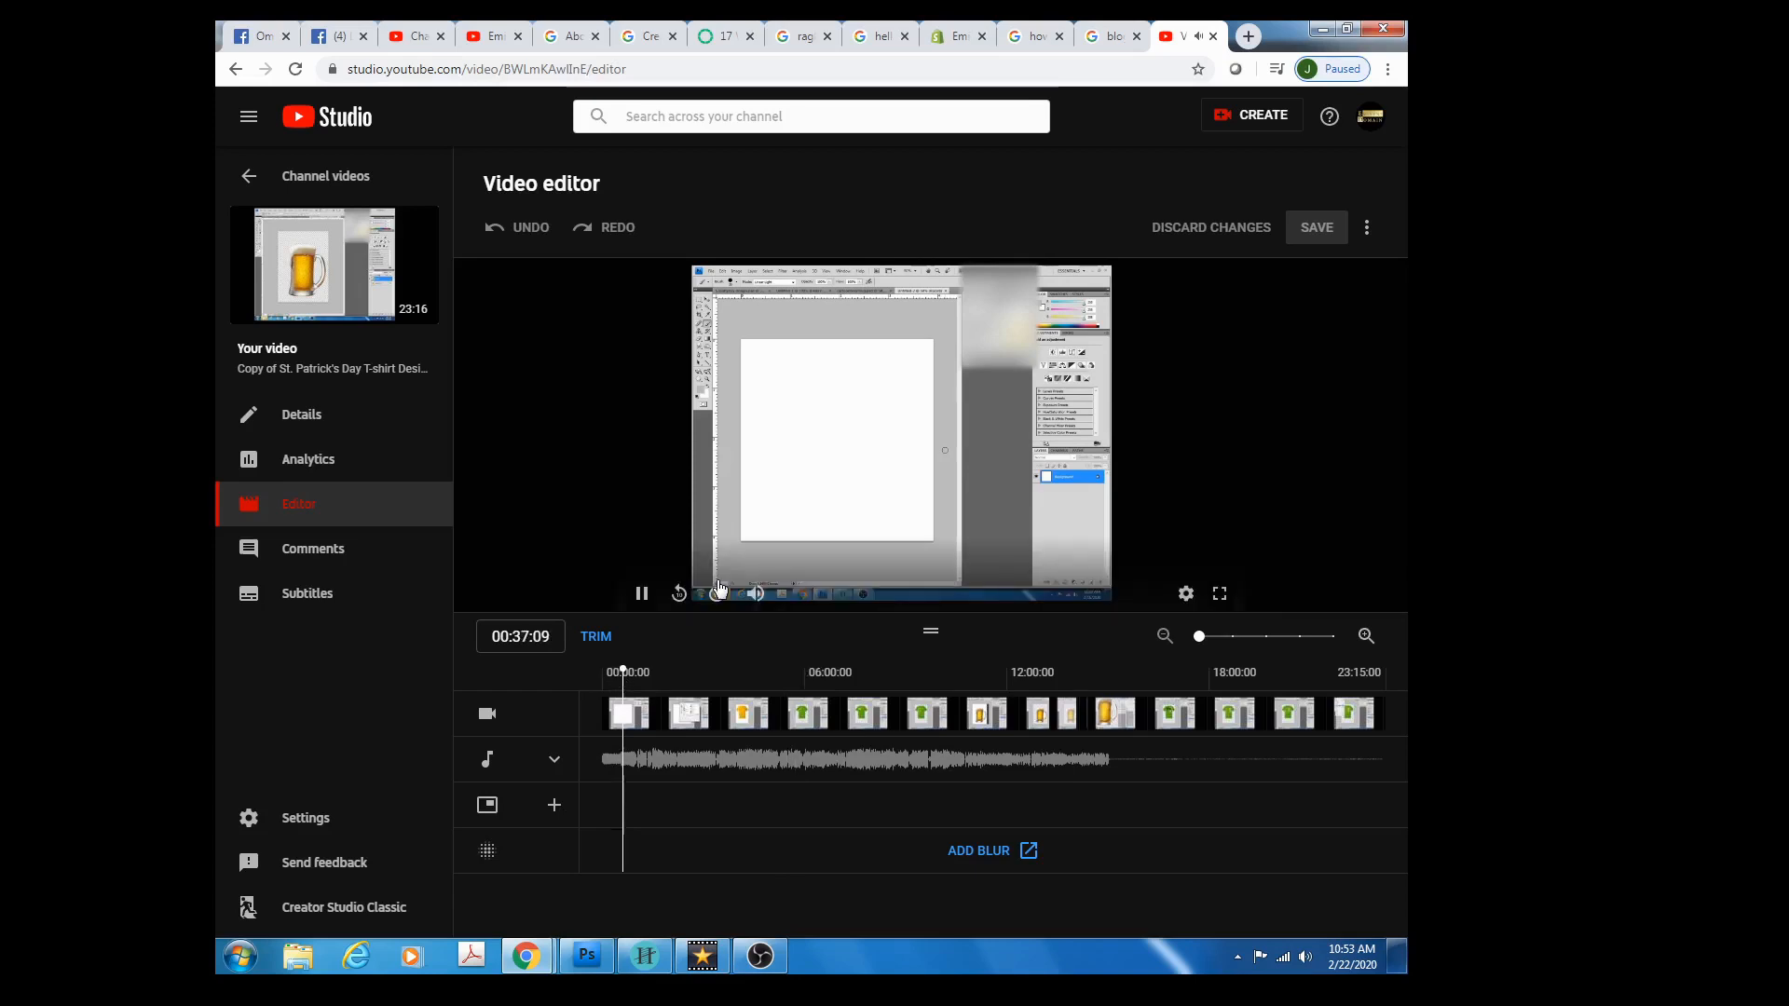
{"action": "left_click", "coordinate": [642, 593]}
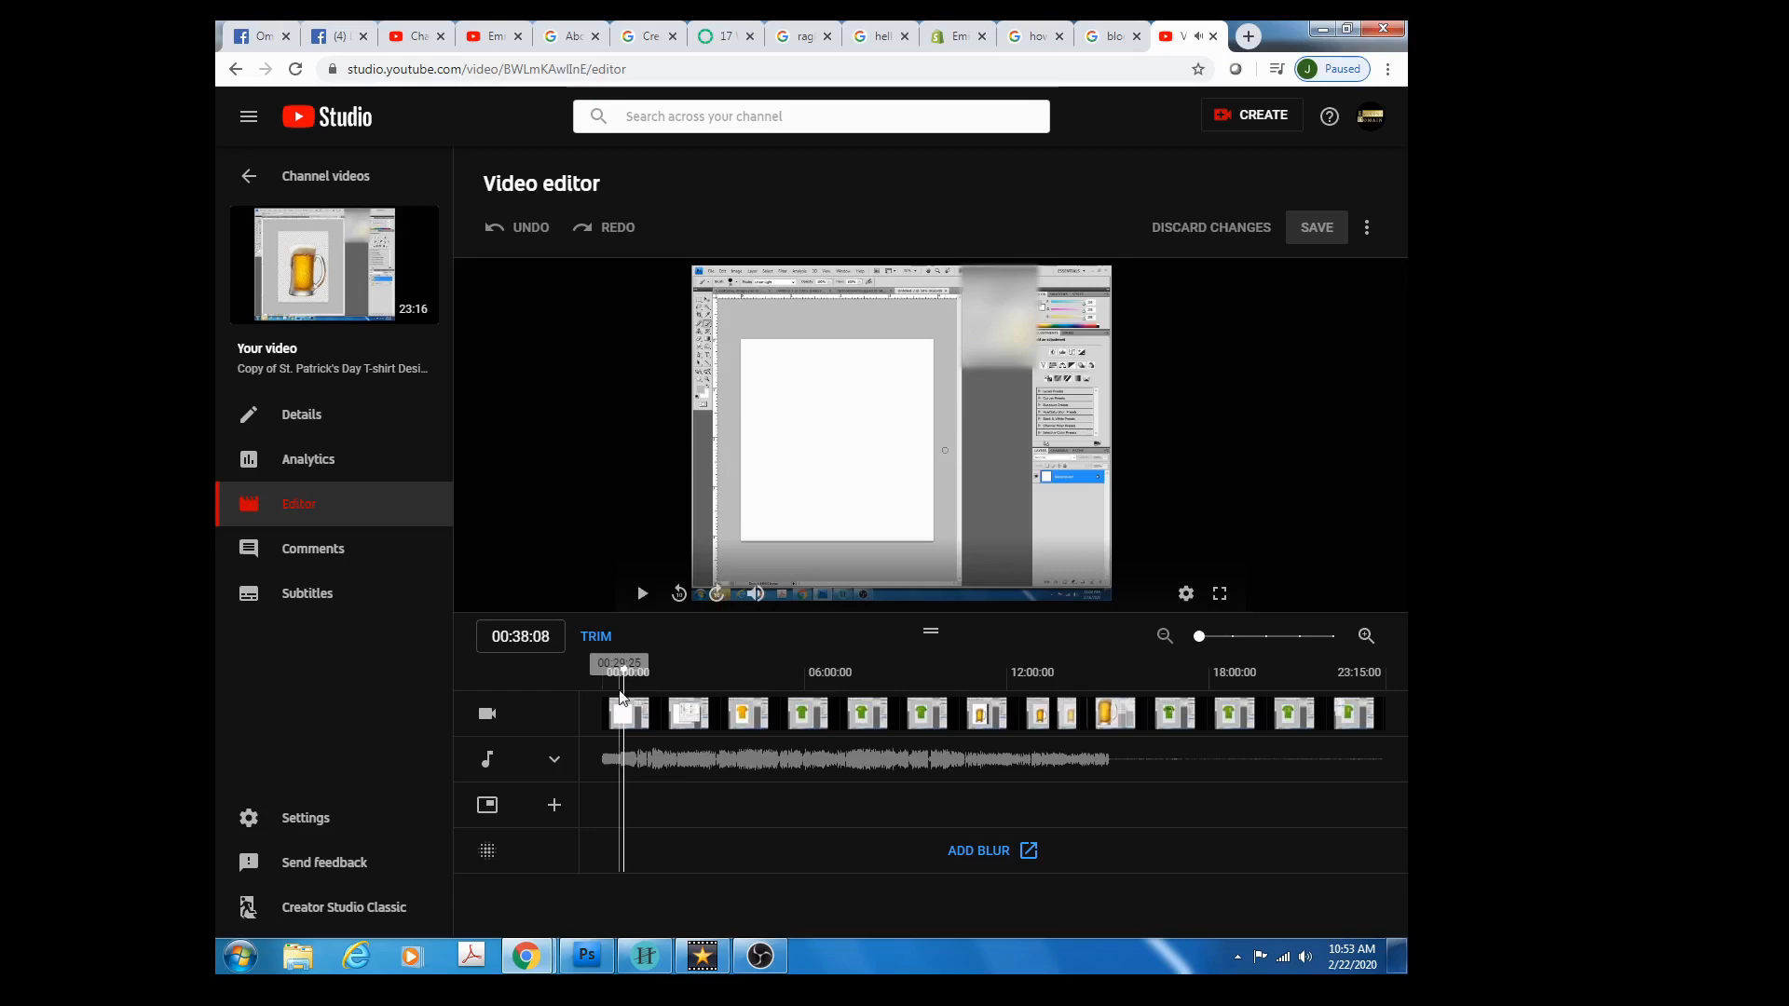
Trim the opening seconds off the start of the video, fine-tune the cut point against playback, and preview the trim.
{"action": "left_click_drag", "start_coordinate": [622, 685], "coordinate": [601, 687]}
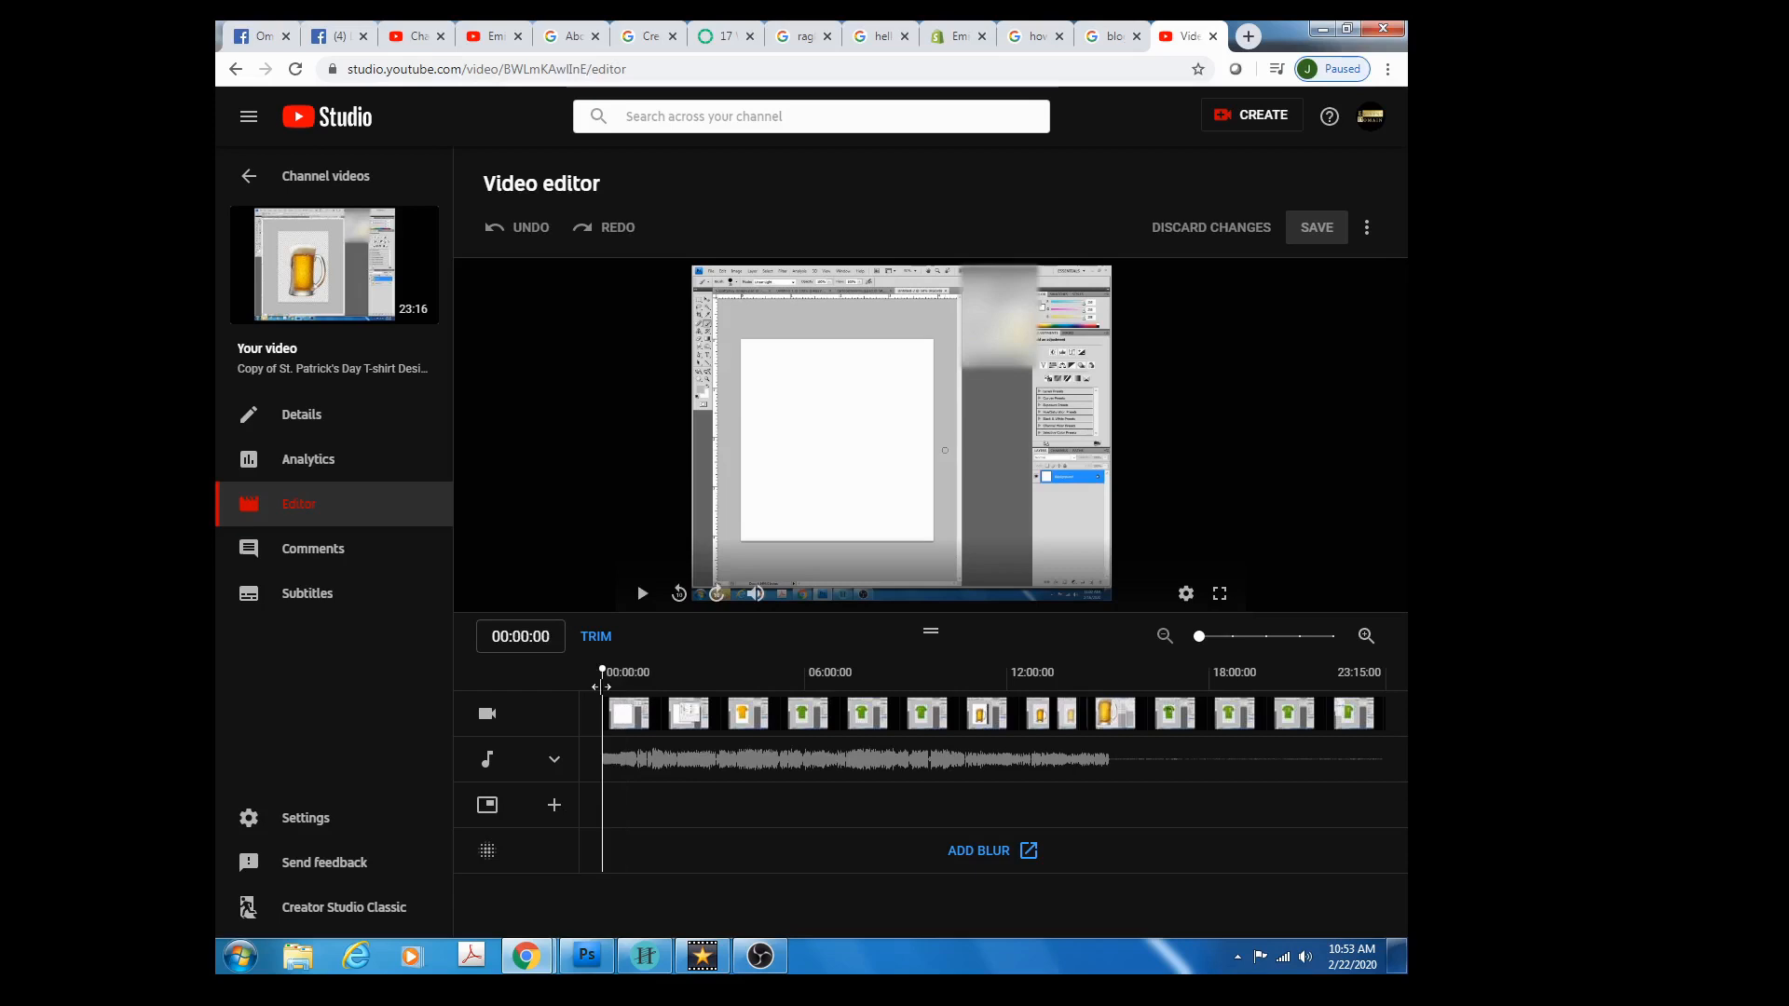
{"action": "left_click", "coordinate": [596, 637]}
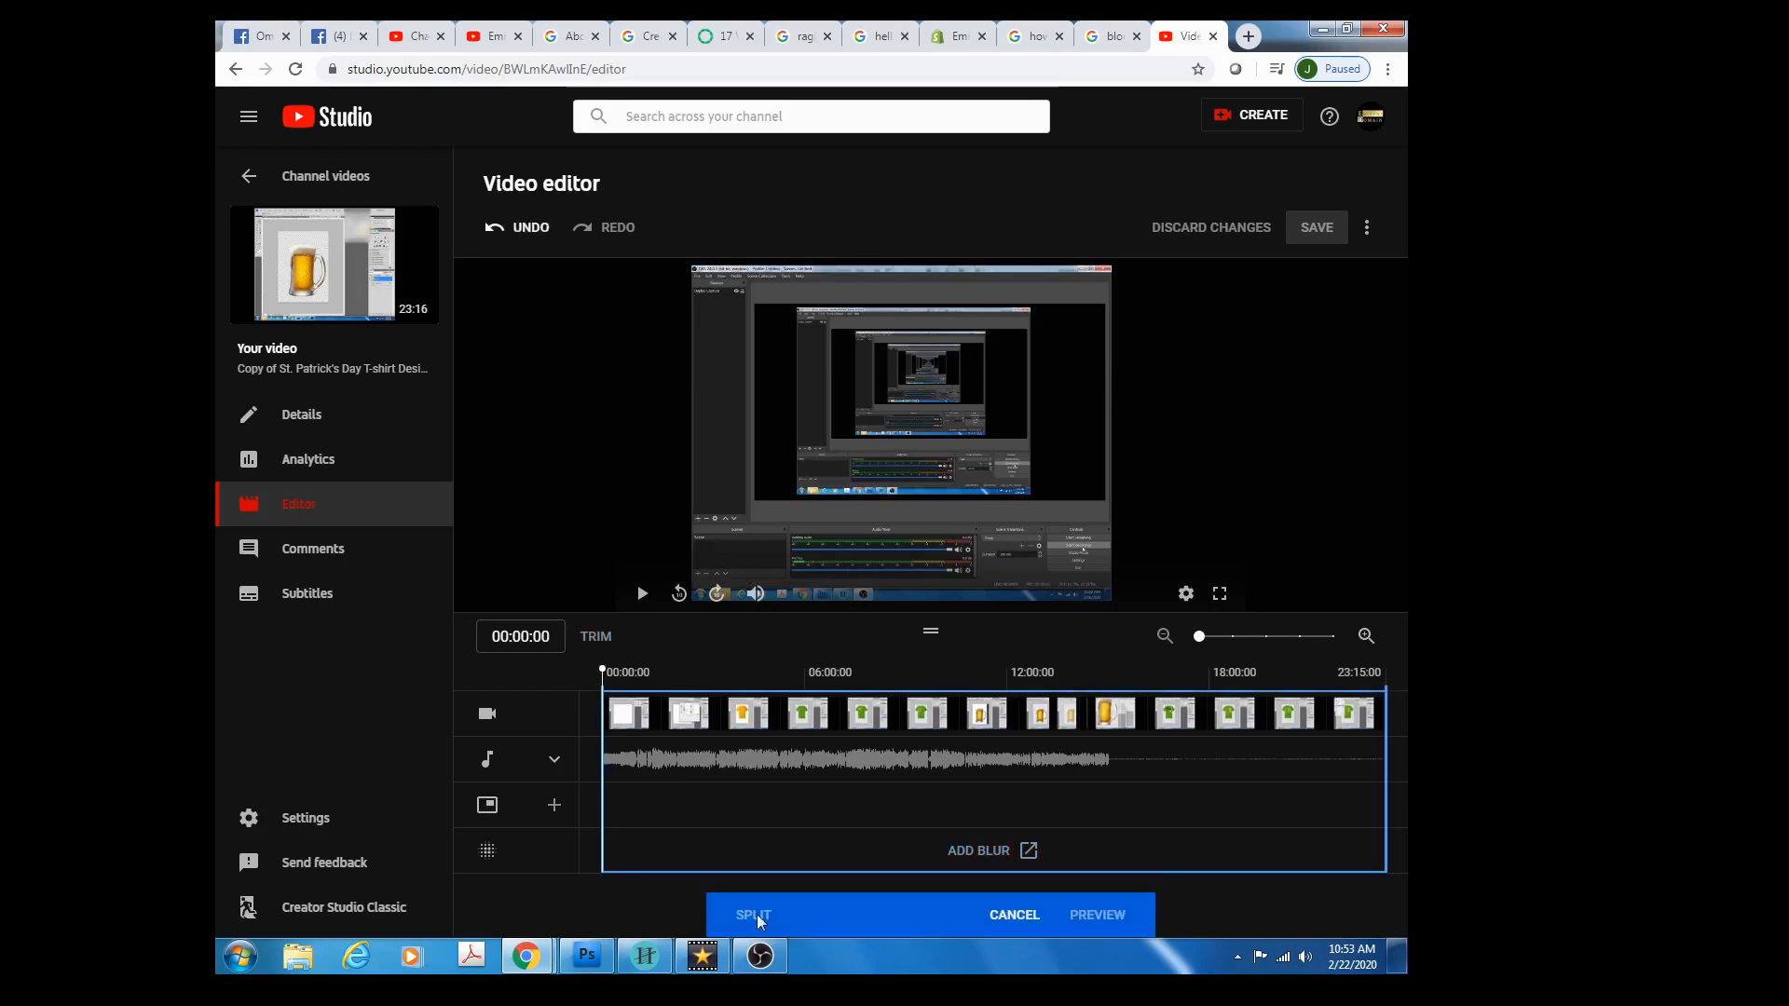
{"action": "left_click", "coordinate": [652, 772]}
{"action": "left_click_drag", "start_coordinate": [603, 776], "coordinate": [618, 776]}
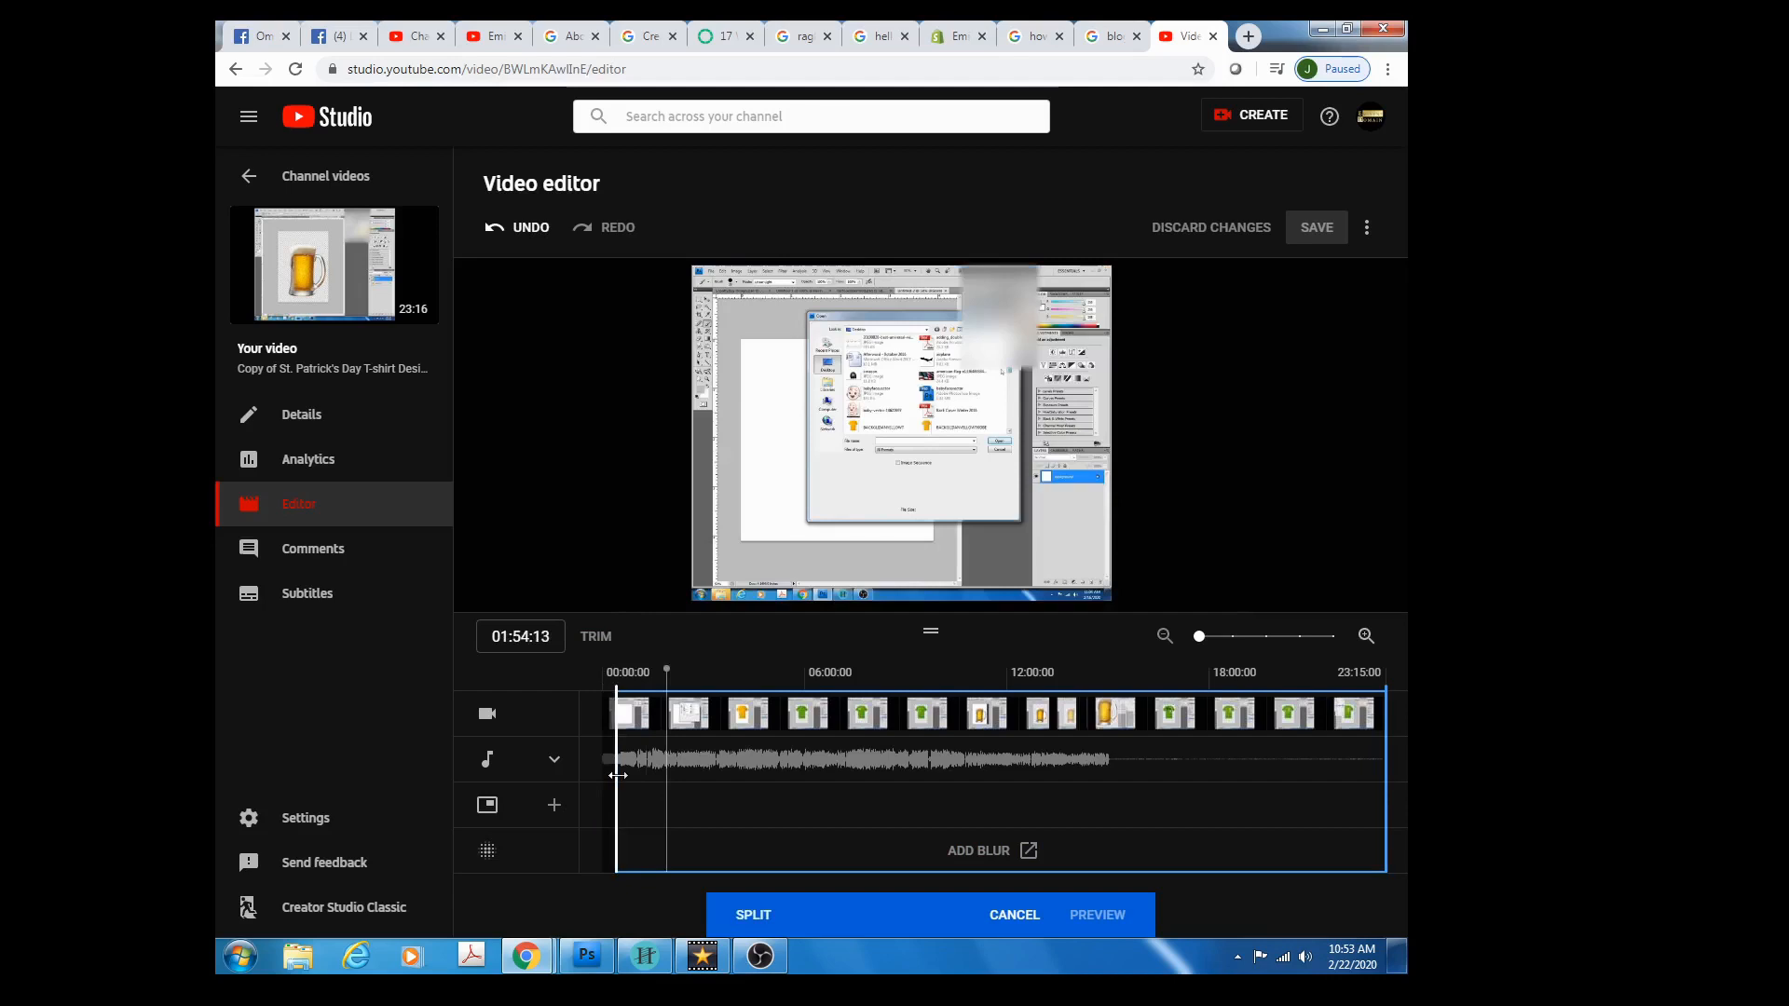
{"action": "left_click_drag", "start_coordinate": [617, 775], "coordinate": [614, 775]}
{"action": "left_click_drag", "start_coordinate": [614, 775], "coordinate": [611, 777]}
{"action": "left_click_drag", "start_coordinate": [612, 777], "coordinate": [611, 778]}
{"action": "left_click_drag", "start_coordinate": [665, 665], "coordinate": [608, 716]}
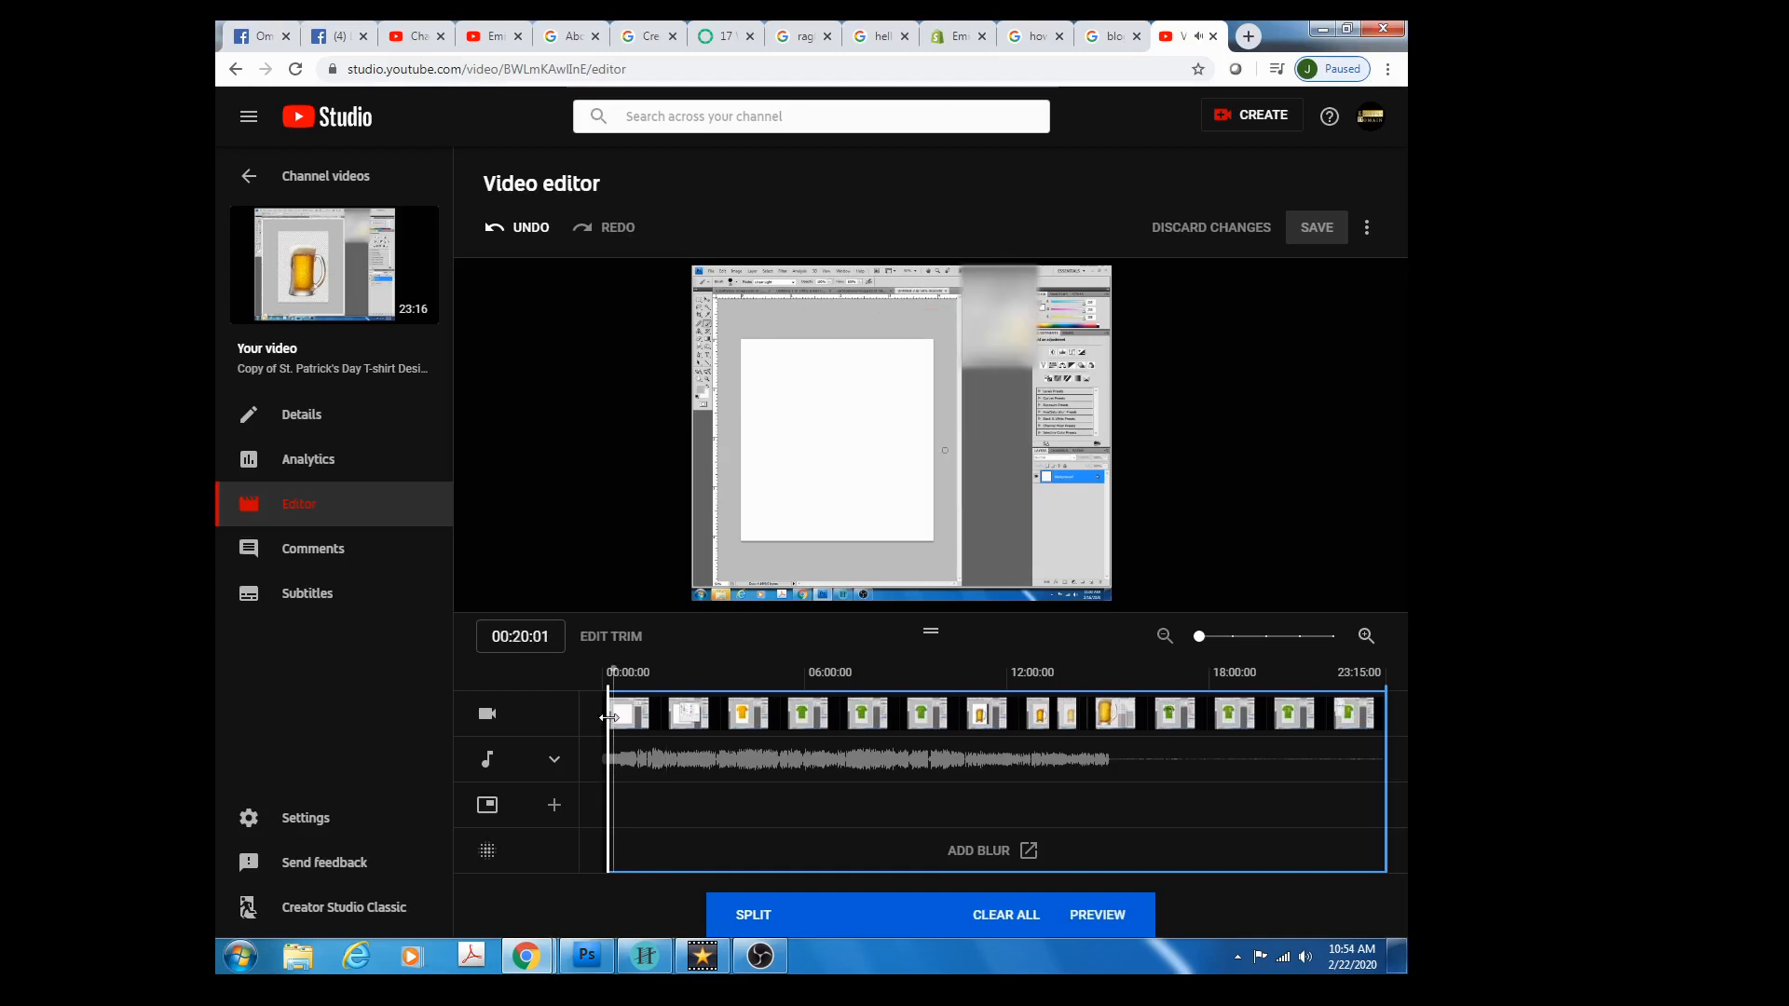
{"action": "left_click", "coordinate": [605, 731]}
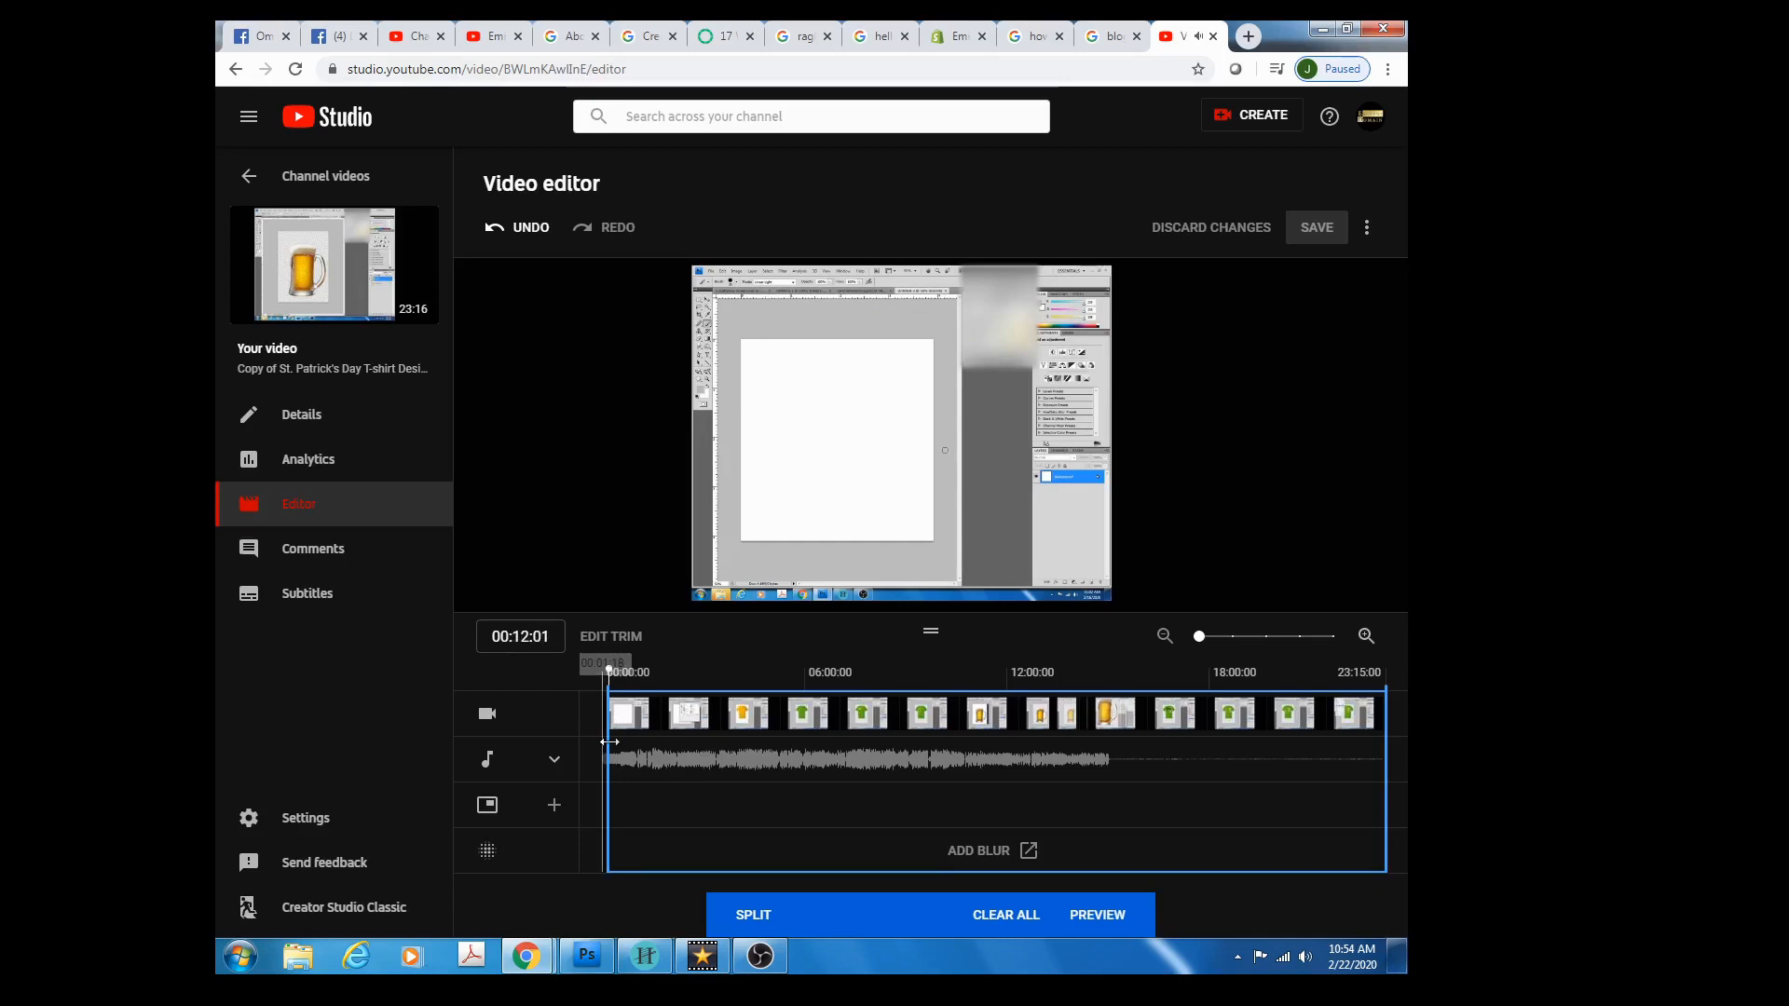
{"action": "left_click_drag", "start_coordinate": [610, 741], "coordinate": [608, 698]}
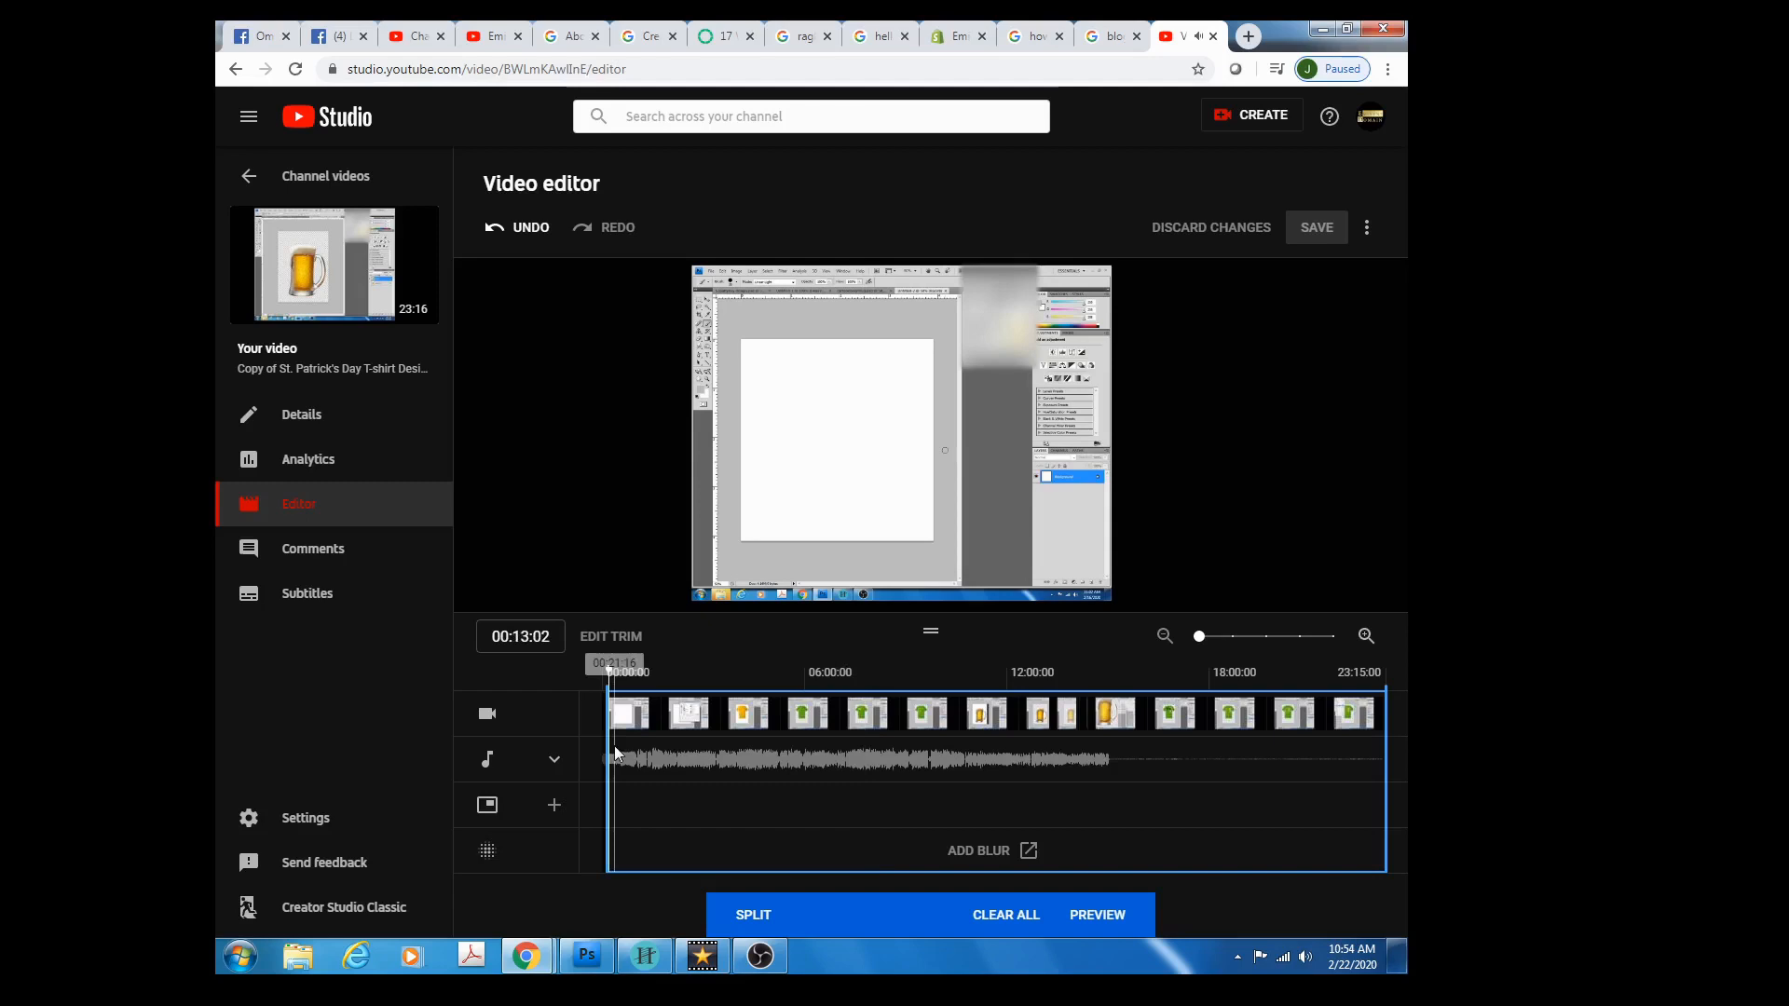
{"action": "left_click", "coordinate": [1098, 915]}
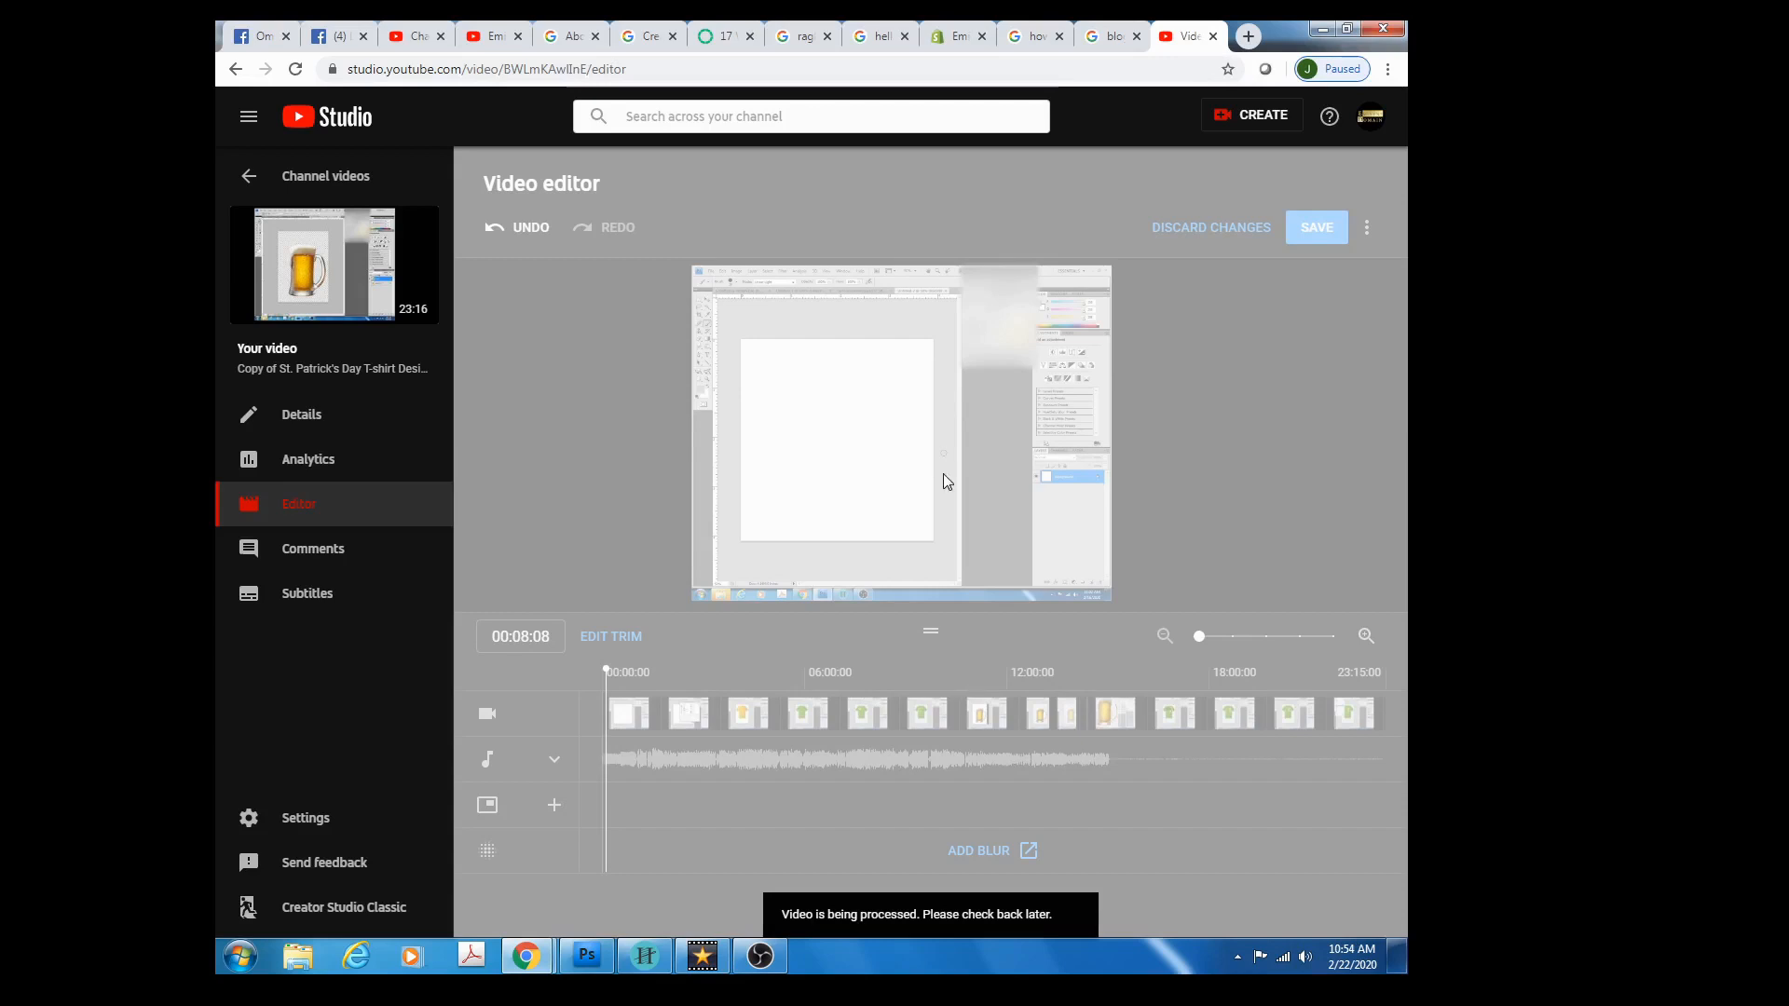
Return to the channel videos and choose Public visibility for the private Copy of St. Patrick's Day T-shirt Design.
{"action": "left_click", "coordinate": [368, 179]}
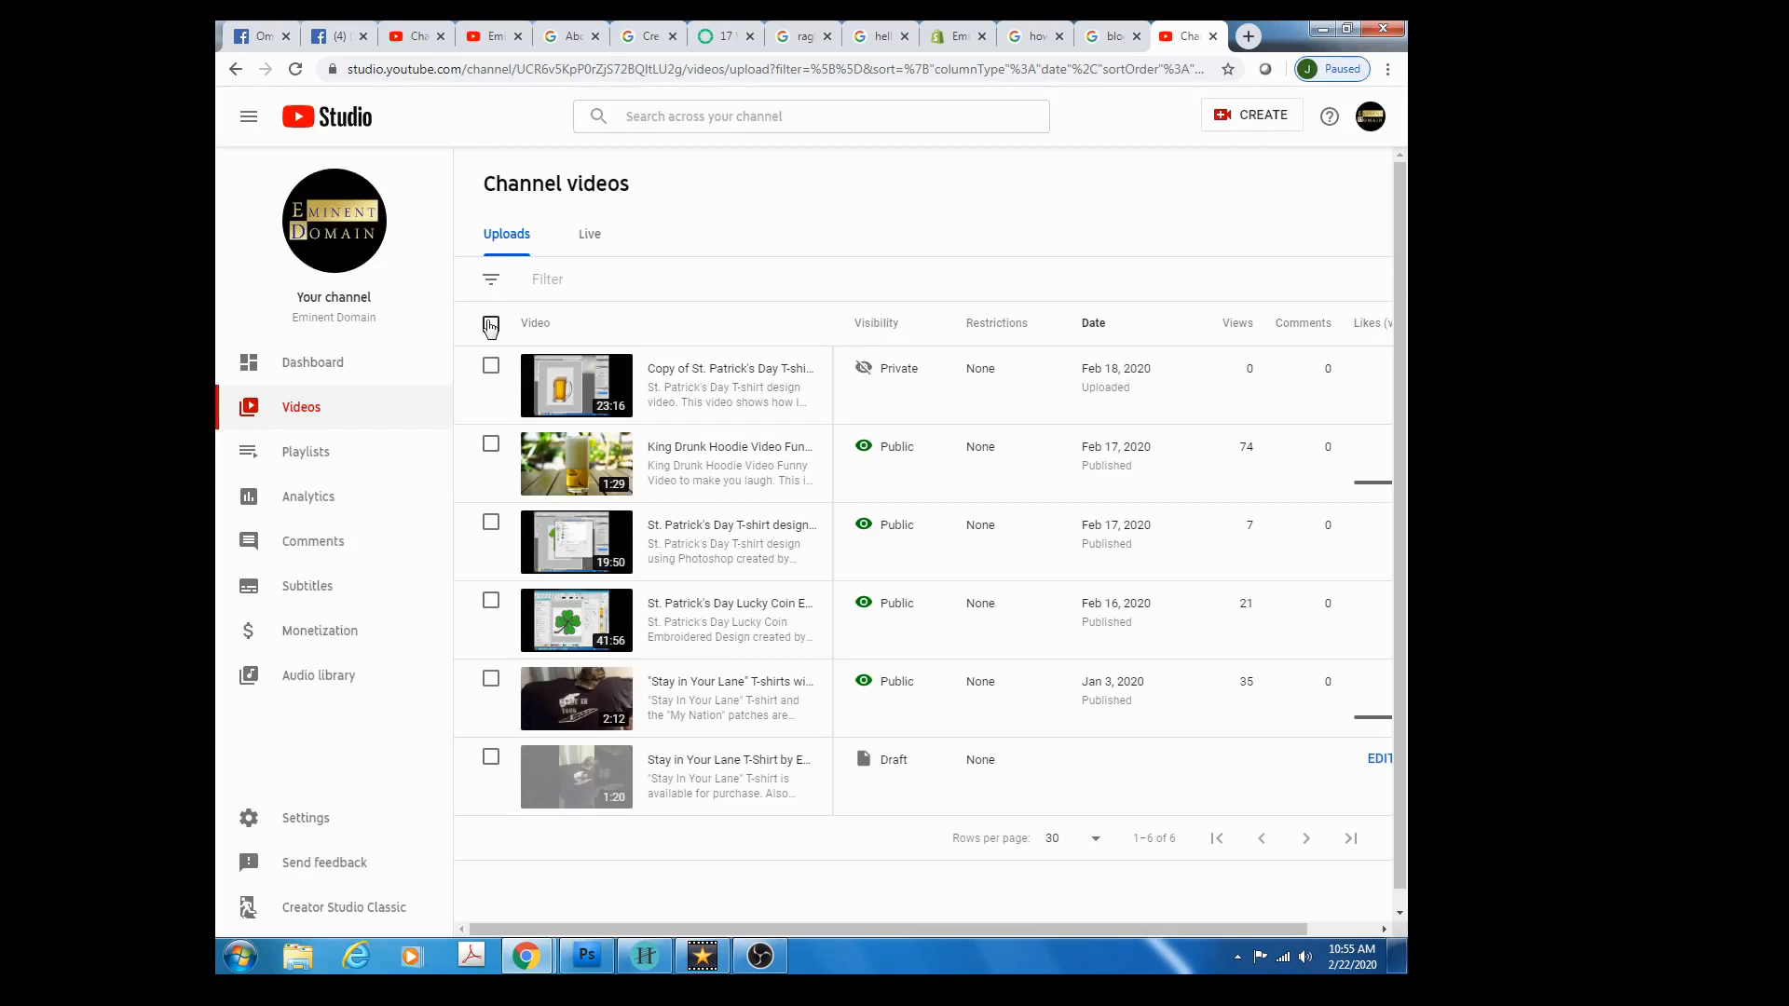
{"action": "left_click", "coordinate": [934, 372]}
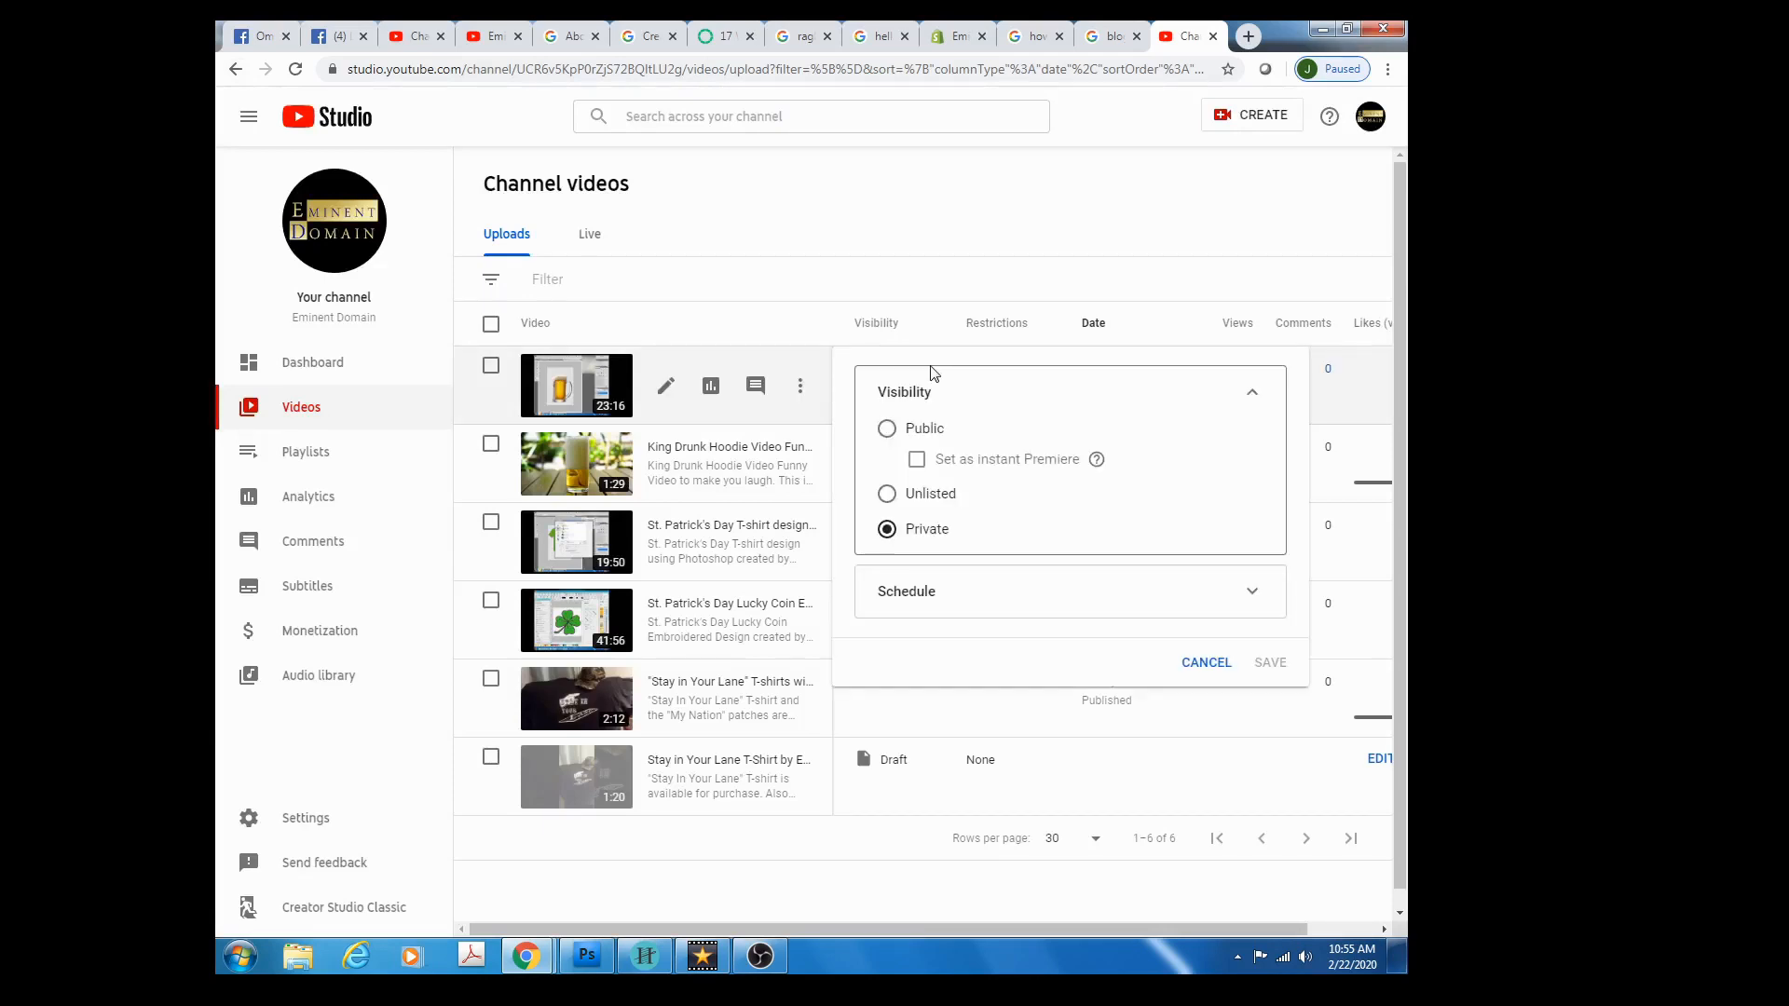
{"action": "left_click", "coordinate": [888, 431]}
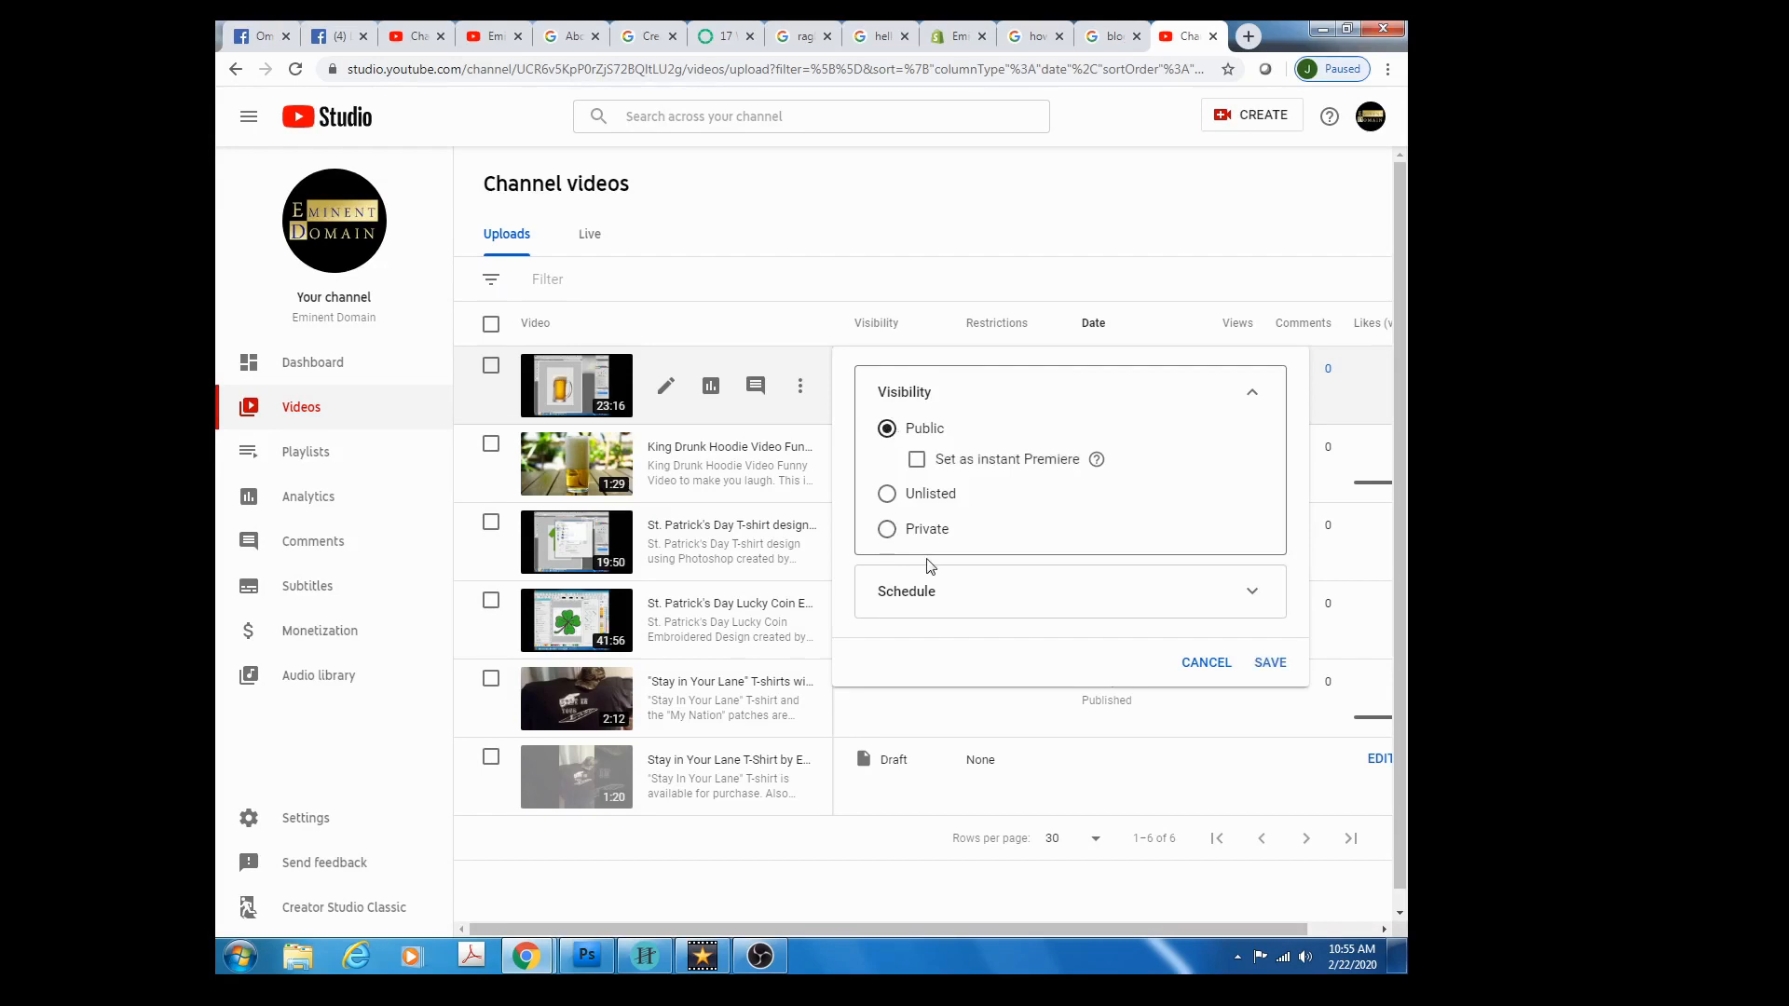